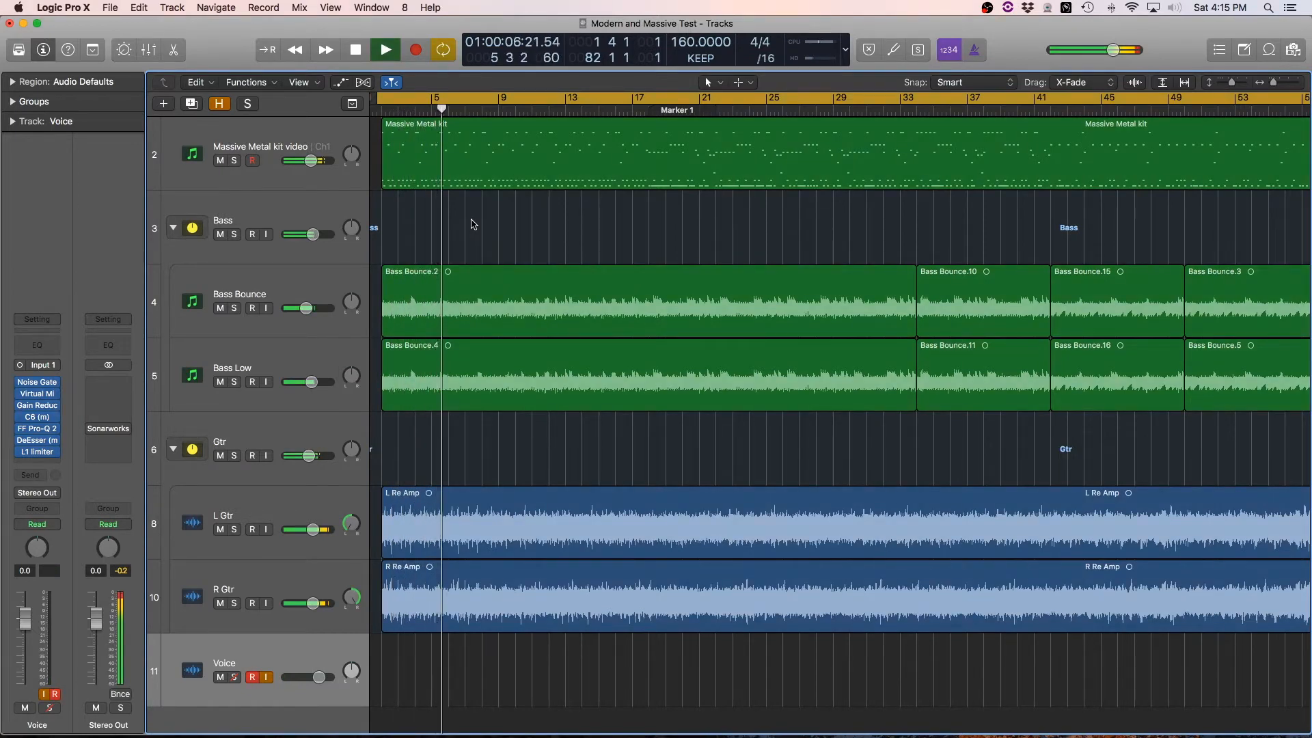
# - Stop playback and open the Kontakt 5 instrument on the Massive Metal kit video channel
pyautogui.press('space')
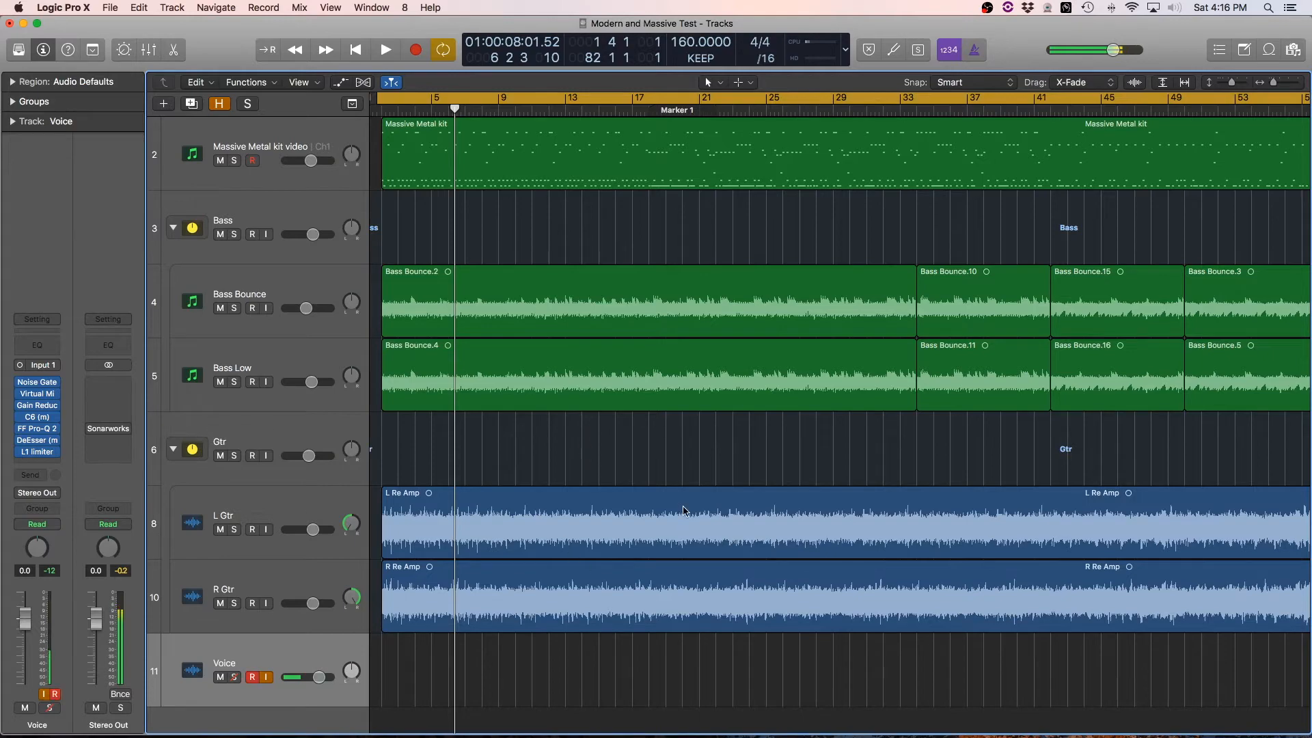
pyautogui.hscroll(-2, 653, 453)
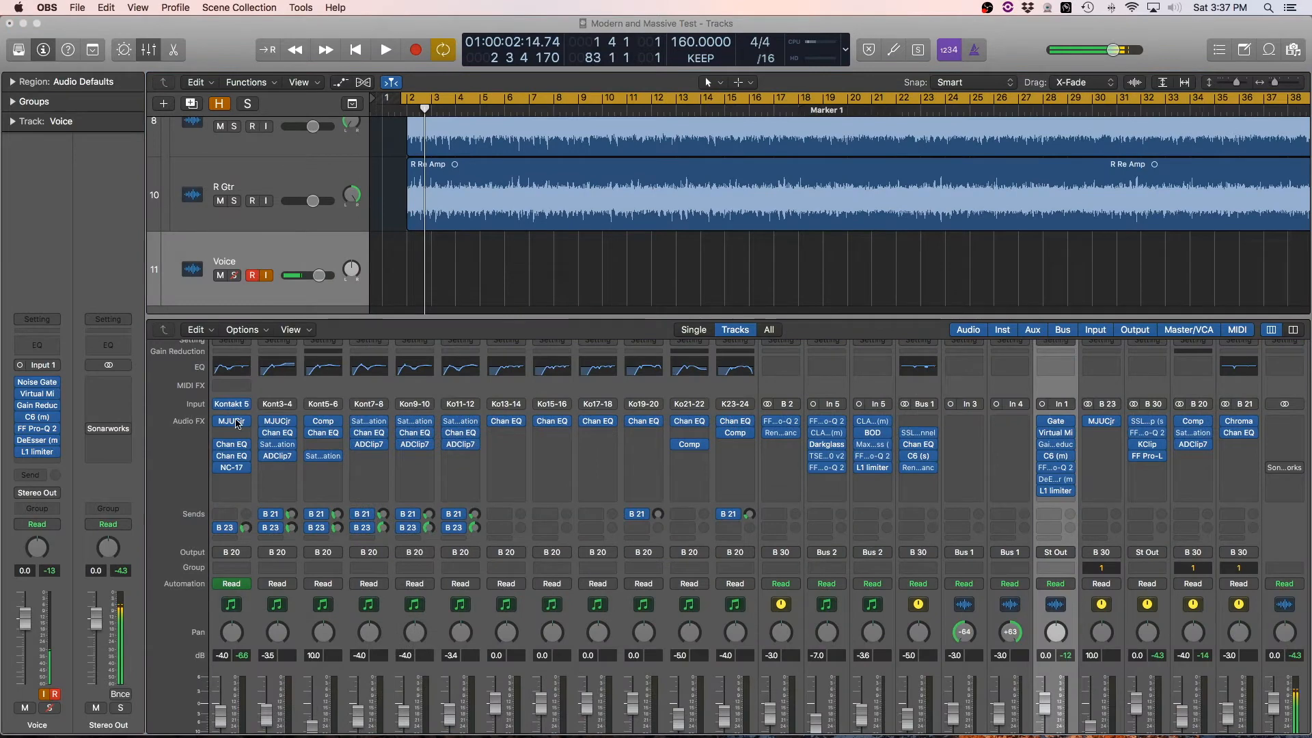
pyautogui.scroll(2, 235, 427)
pyautogui.click(234, 432)
pyautogui.click(235, 430)
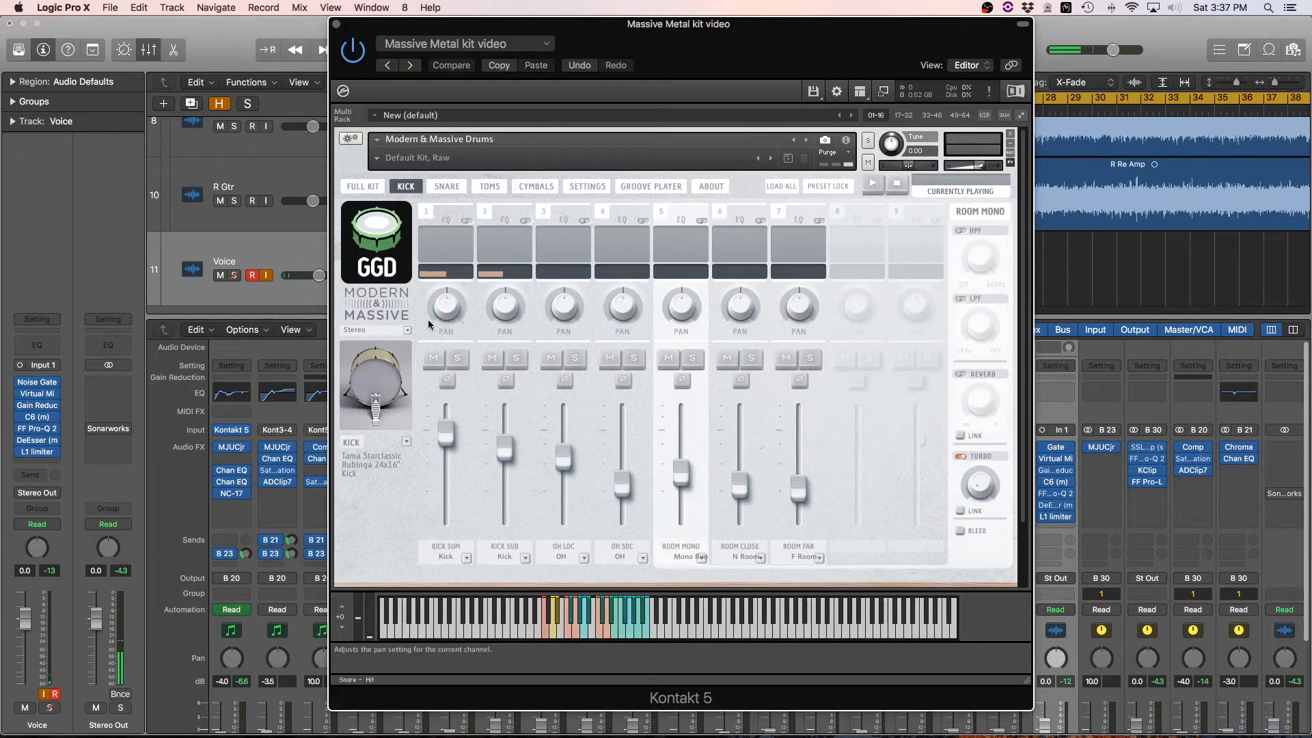
# - Audition the Tama Starclassic kick and look over its Kick Sum and Kick Sub microphone channels
pyautogui.click(374, 382)
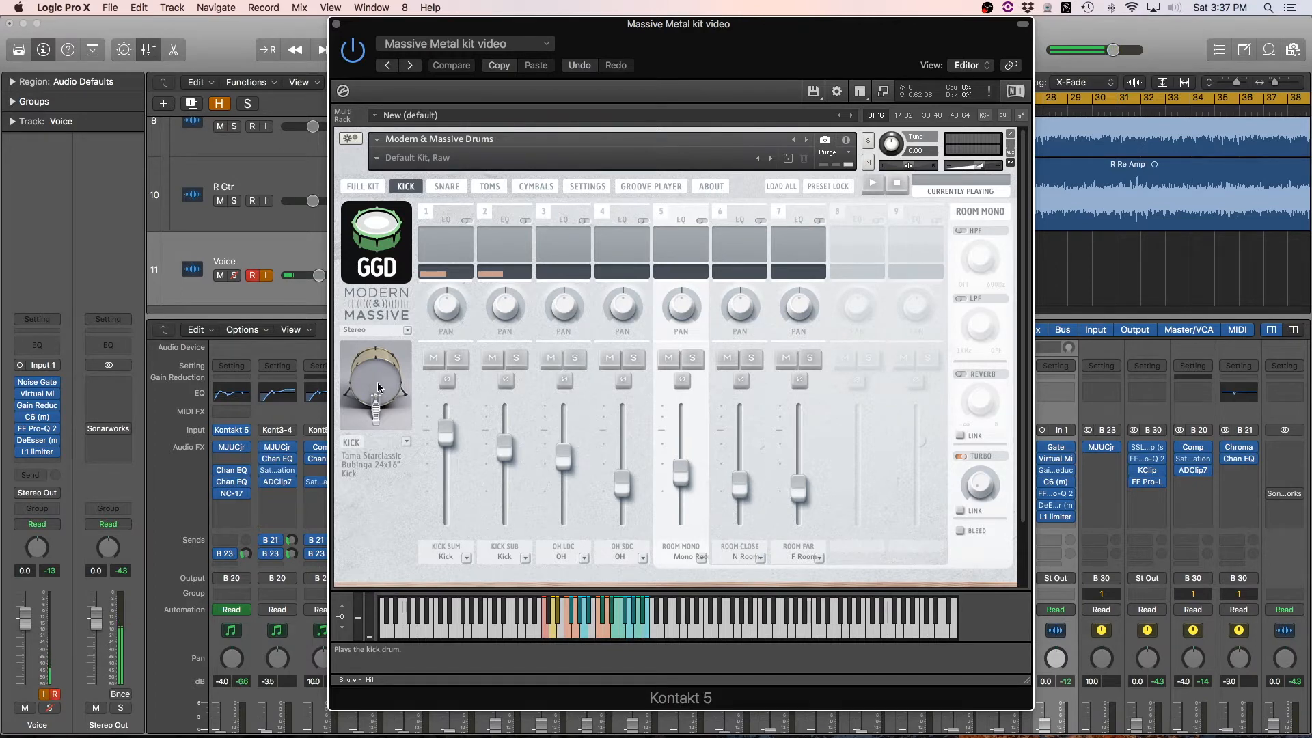
pyautogui.click(375, 382)
pyautogui.click(378, 382)
pyautogui.click(471, 400)
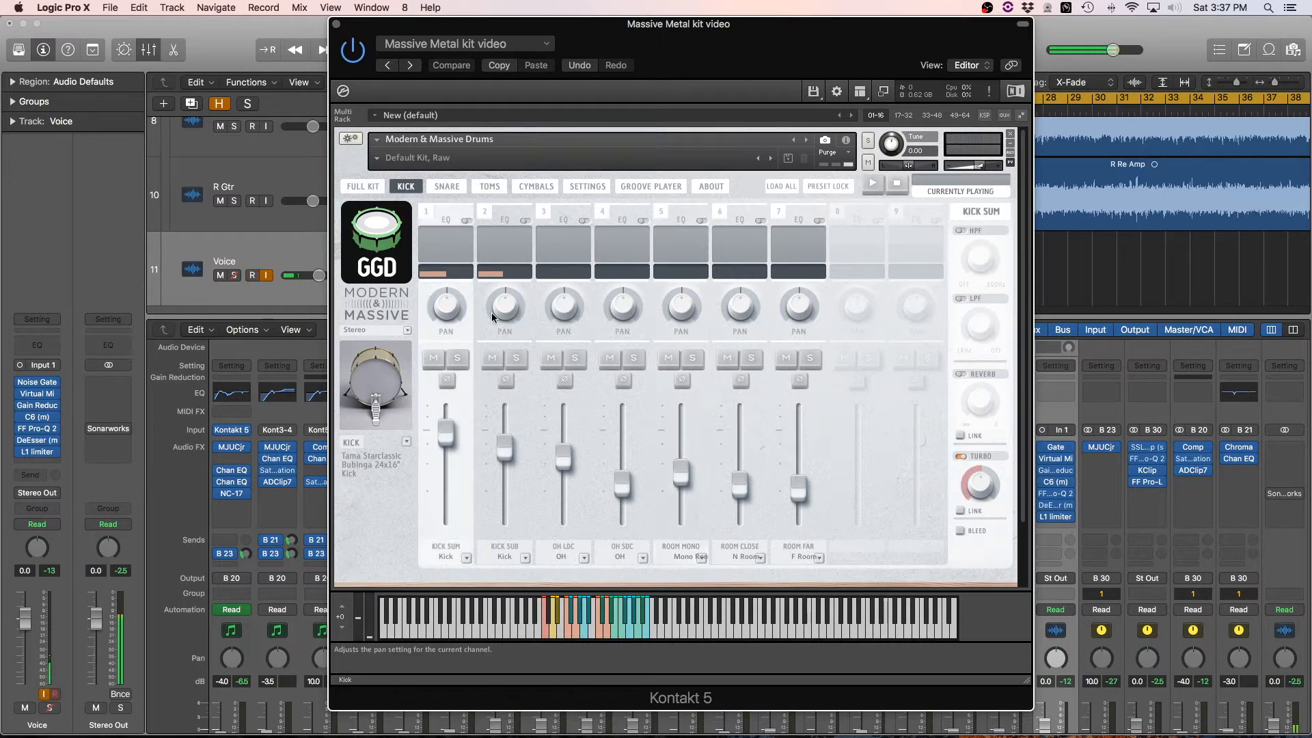
pyautogui.click(489, 341)
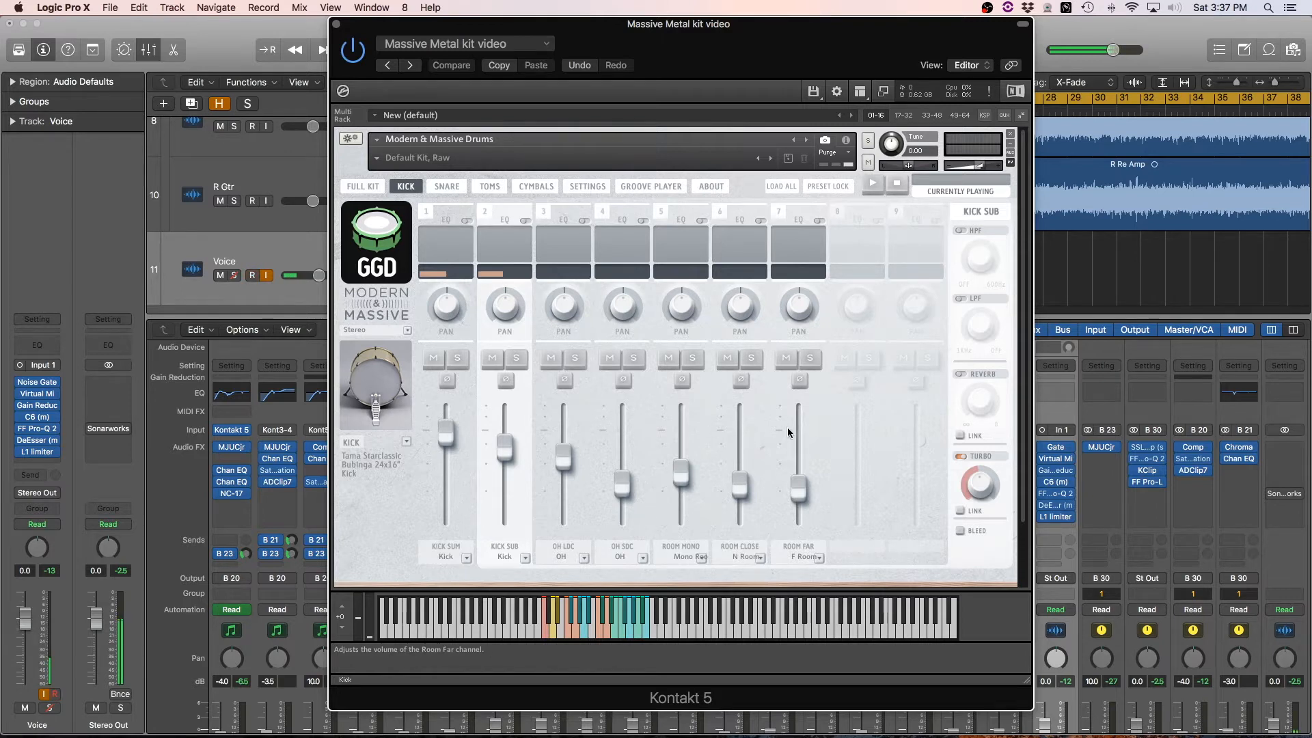
# - Show the snare microphone channels and audition the Gretsch Bell Brass snare
pyautogui.click(446, 186)
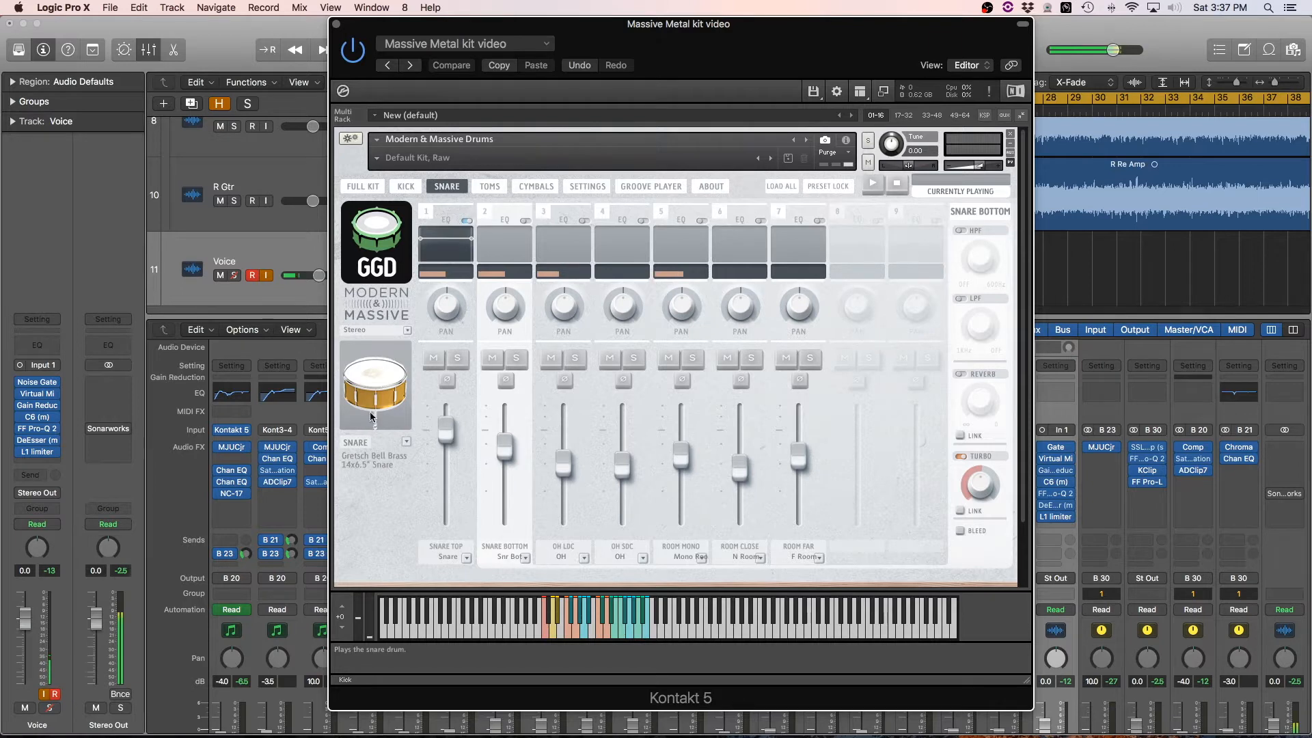
pyautogui.click(381, 378)
pyautogui.click(381, 378)
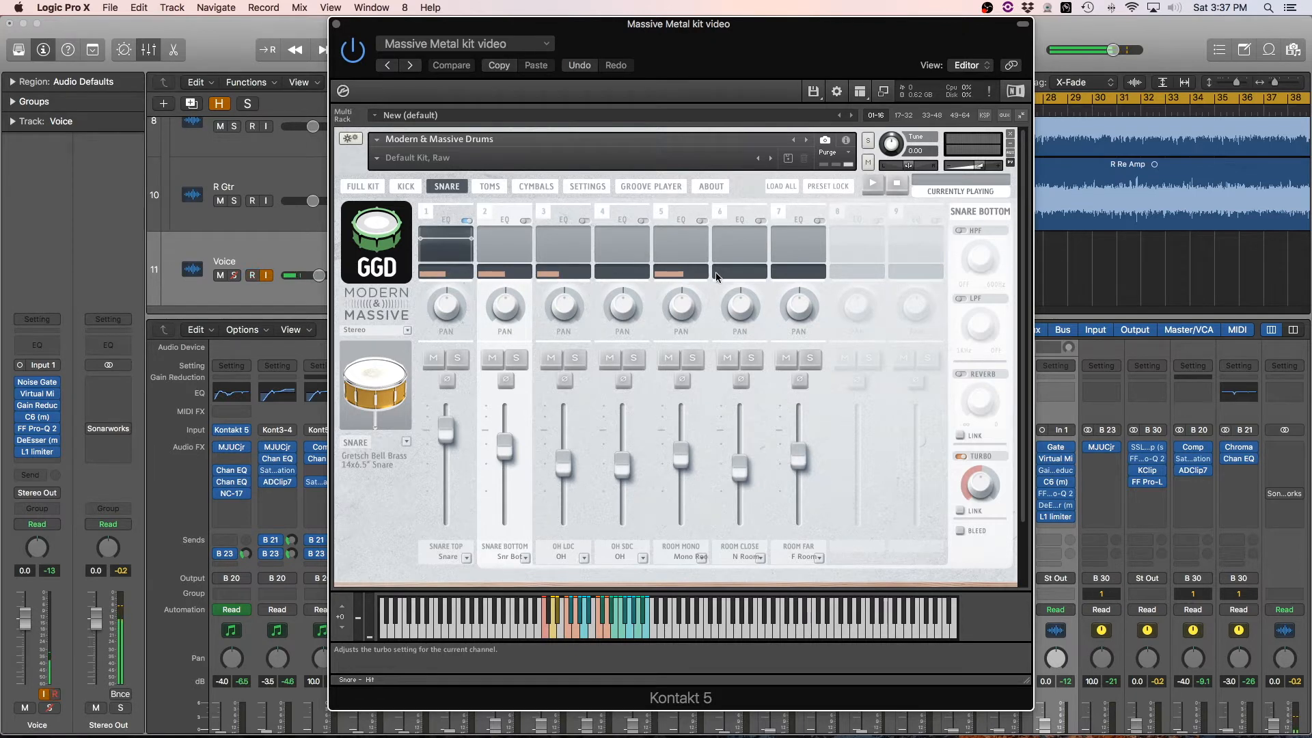
# - Turn off the high-pass and low-pass filters on the Snare Top channel
pyautogui.click(446, 272)
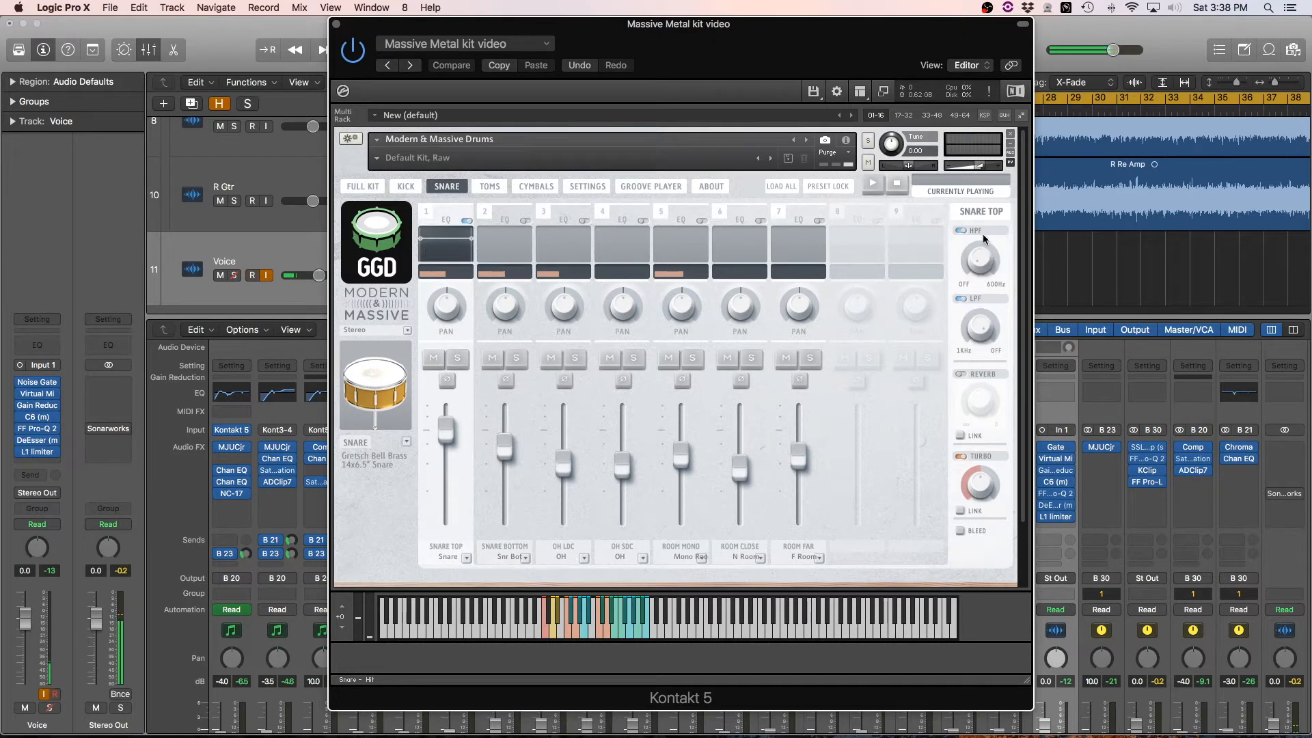
pyautogui.click(962, 230)
pyautogui.click(963, 298)
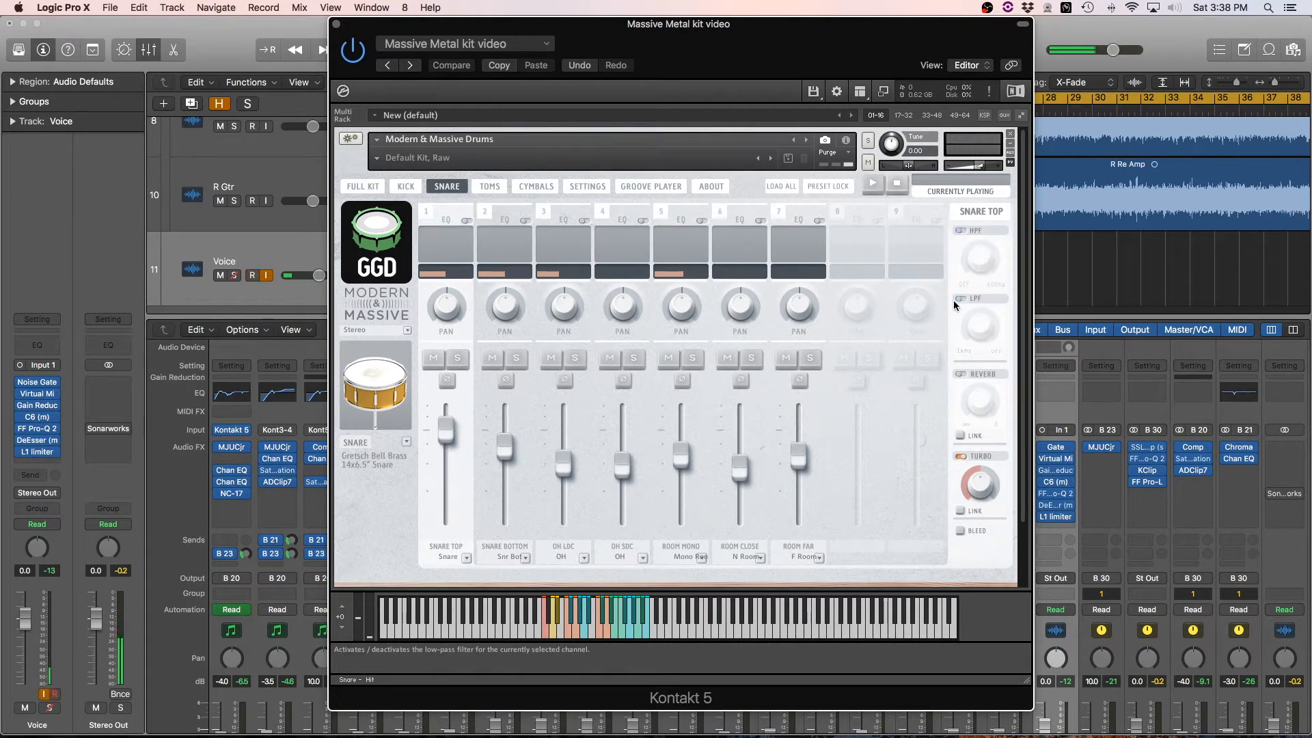
# - Show the tom microphone channels, audition a tom and inspect the Floor Tom 1 channel
pyautogui.click(490, 186)
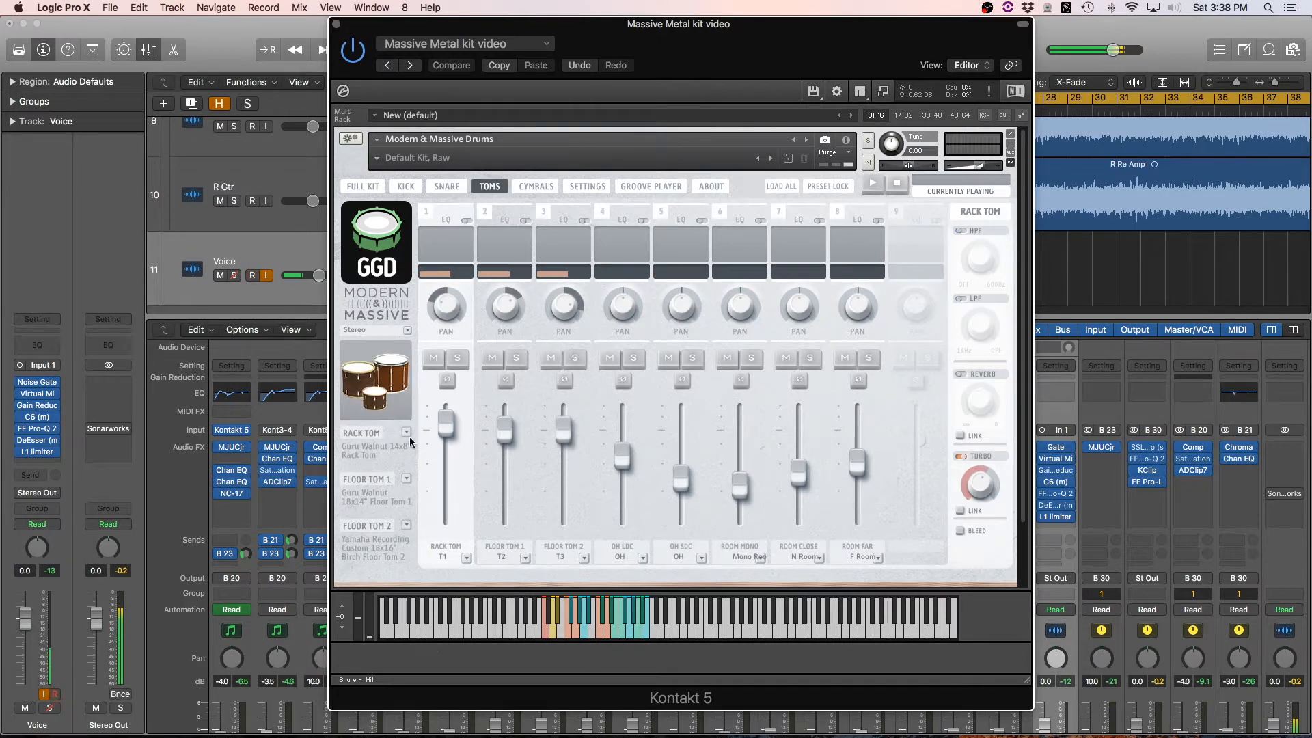
pyautogui.click(376, 402)
pyautogui.click(376, 402)
pyautogui.click(510, 304)
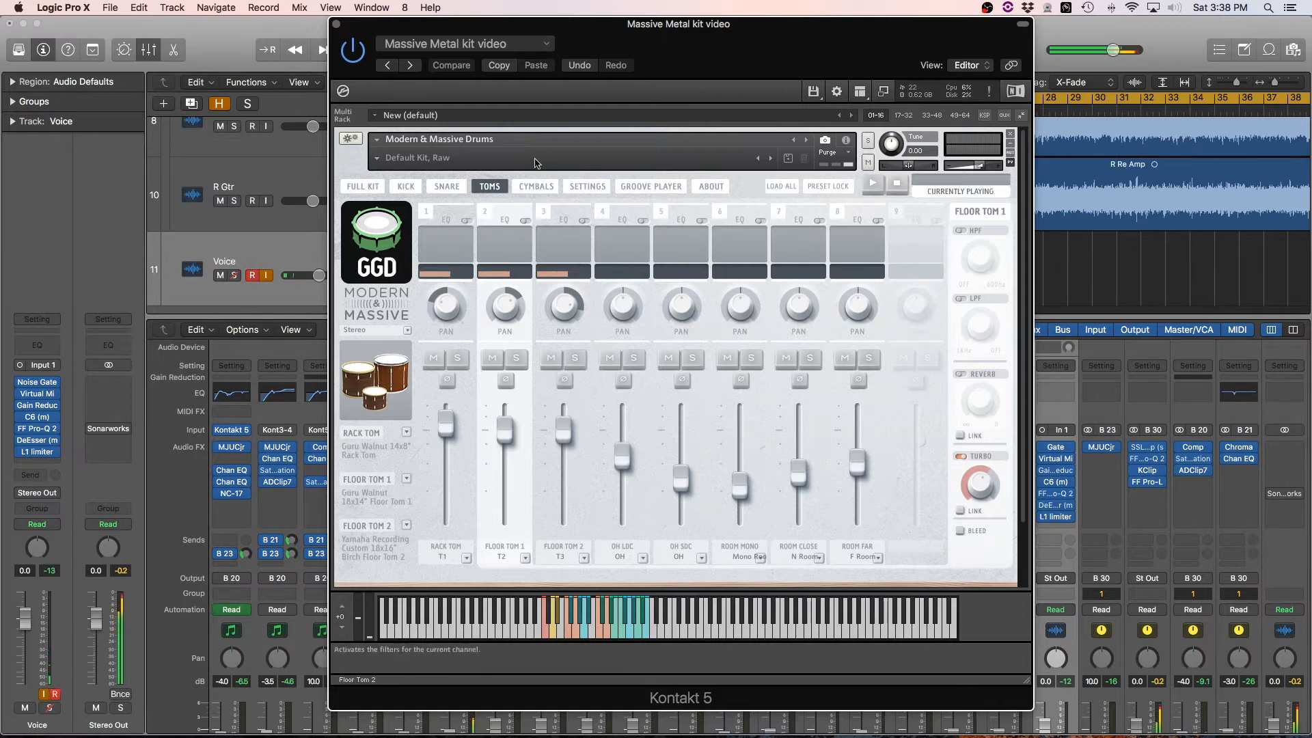
# - Show the cymbal microphone channels, audition several cymbals and inspect the OH SDC overhead channel
pyautogui.click(542, 189)
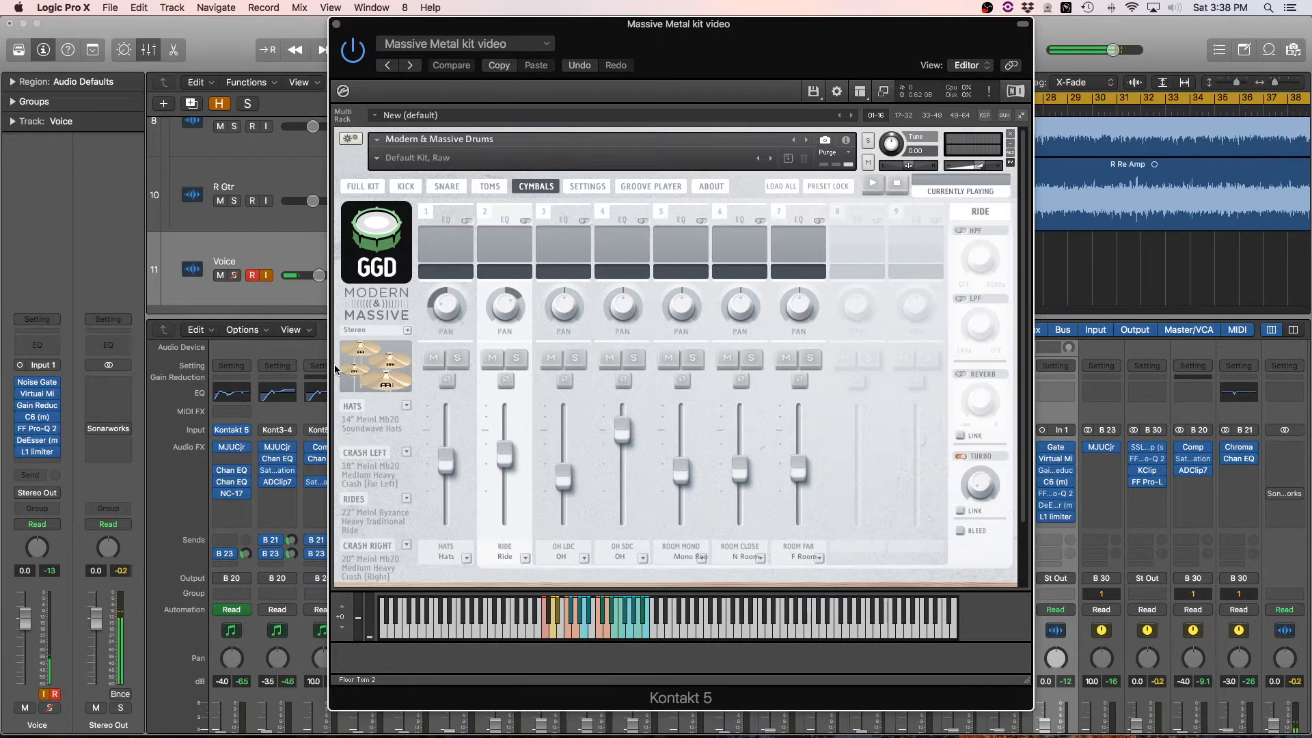
pyautogui.click(363, 371)
pyautogui.click(391, 361)
pyautogui.click(375, 352)
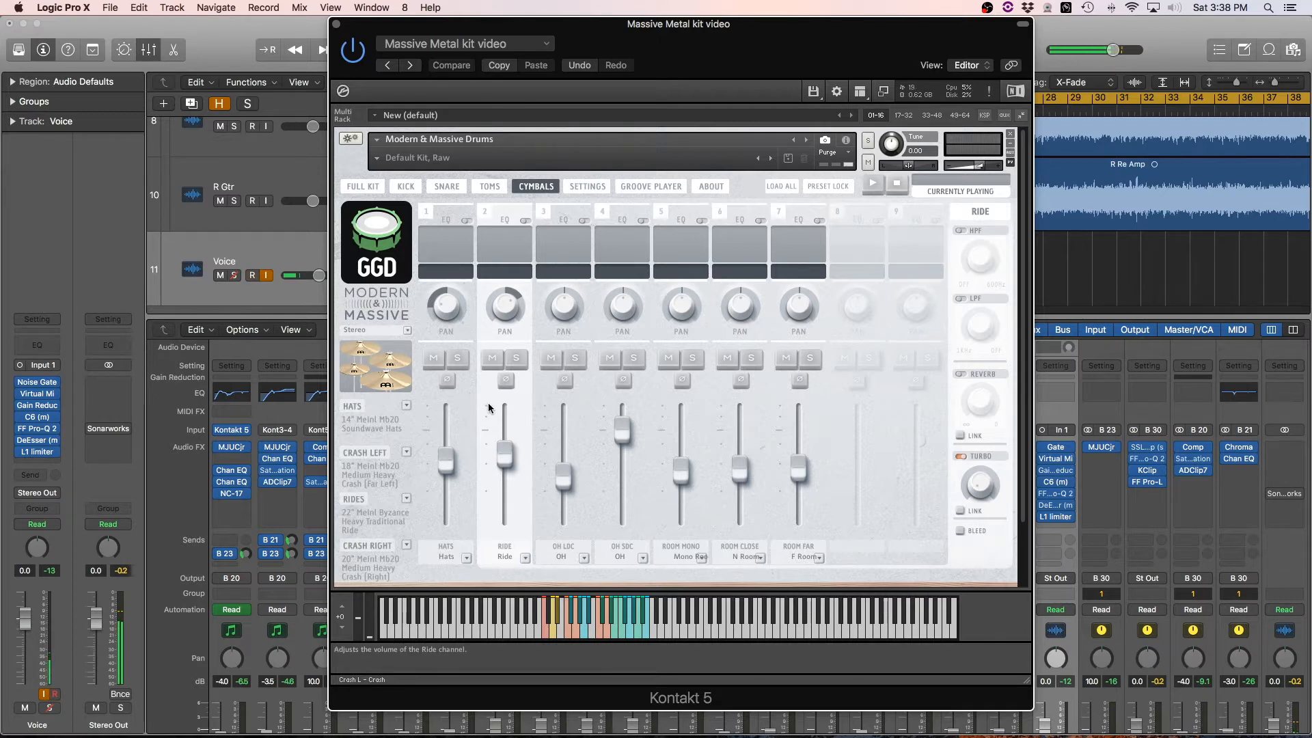
pyautogui.click(625, 428)
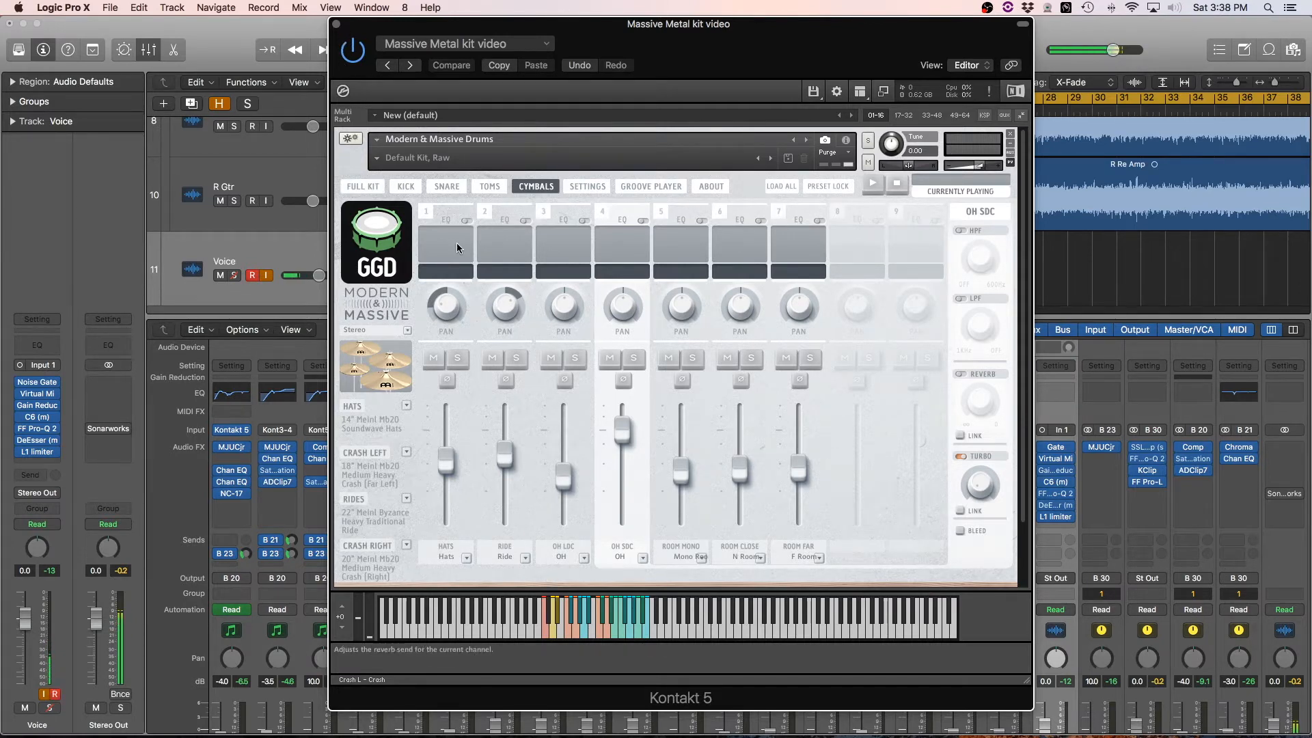
# - Return to the kick microphone channels in Kontakt and mute the Para comp and Drum Verb channels in the mixer
pyautogui.click(406, 187)
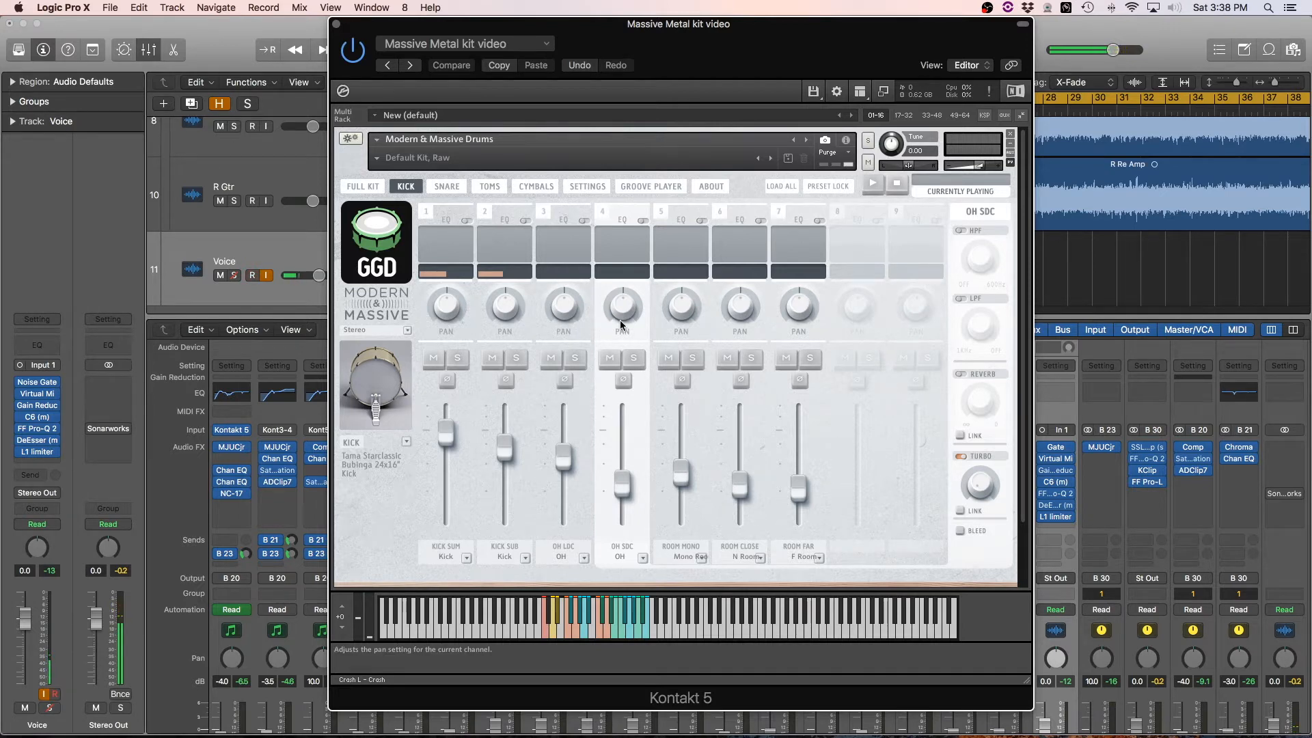
pyautogui.click(793, 715)
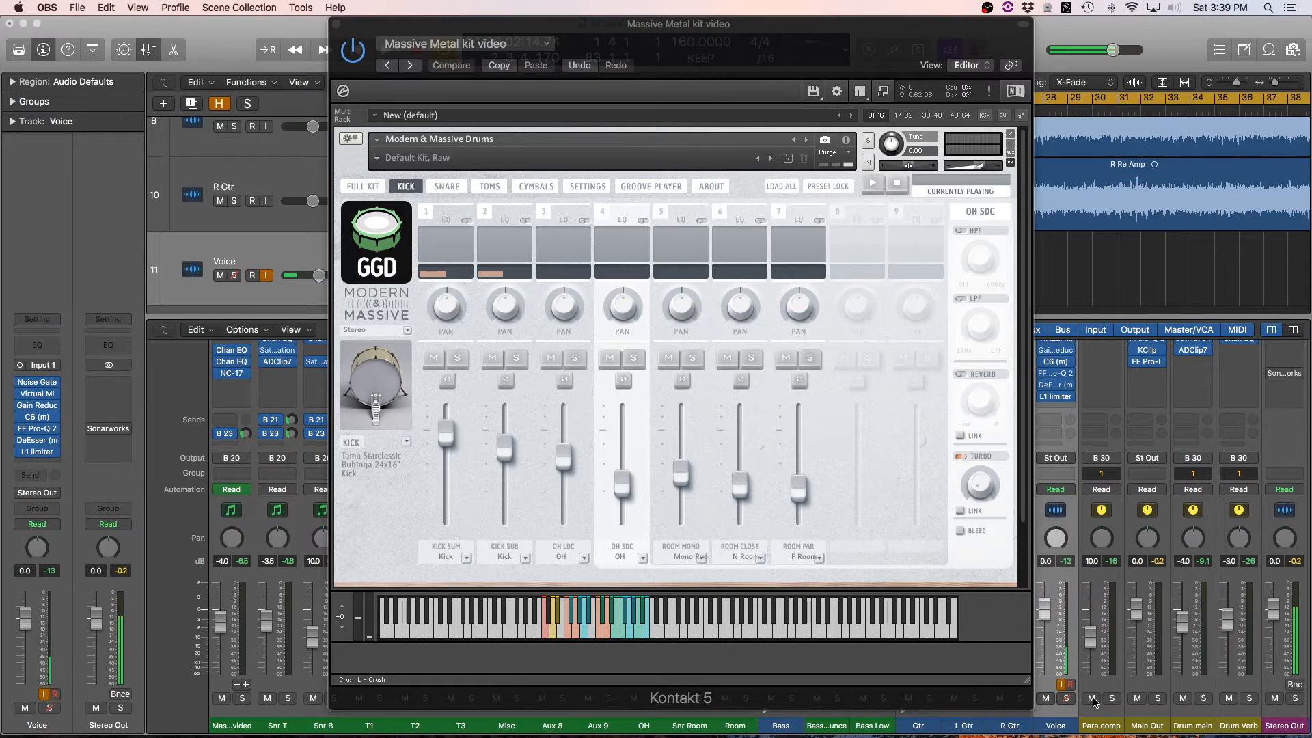
pyautogui.click(1092, 699)
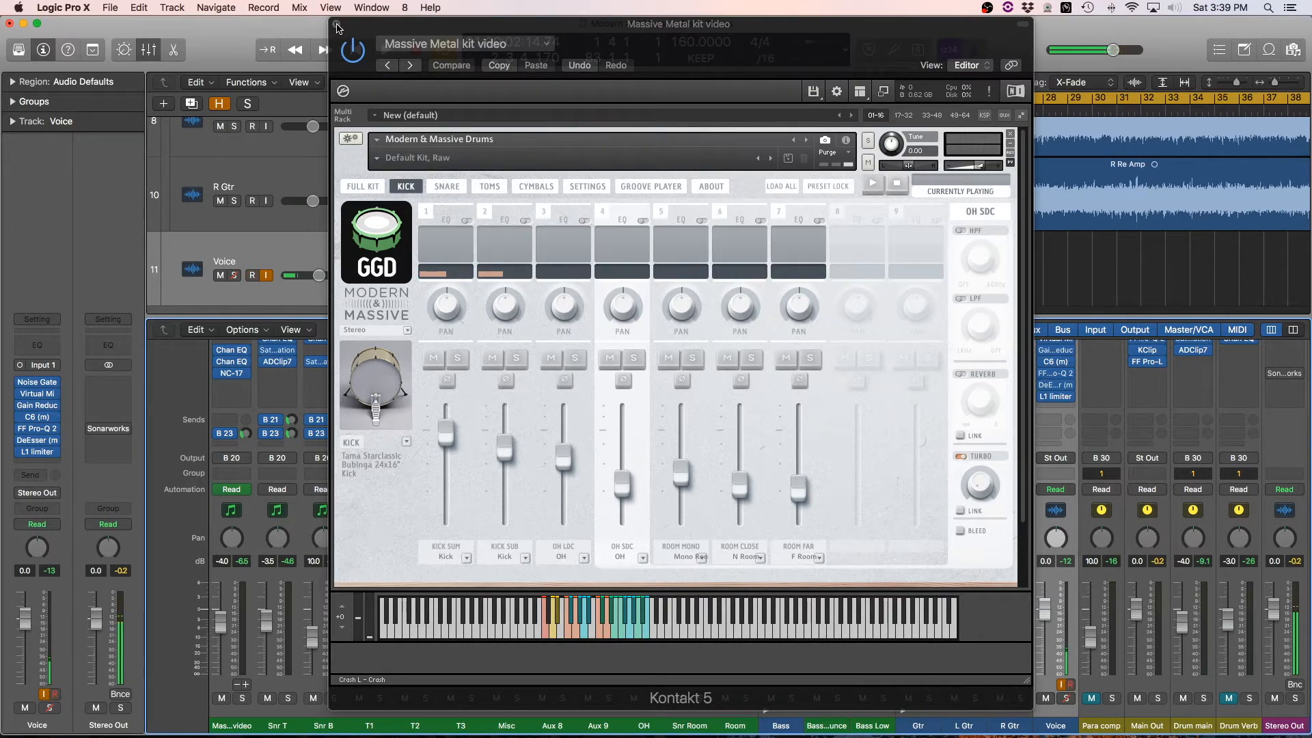
# - Close the Kontakt window, solo the Massive Metal kit video channel and open its MJUCjr compressor
pyautogui.click(337, 26)
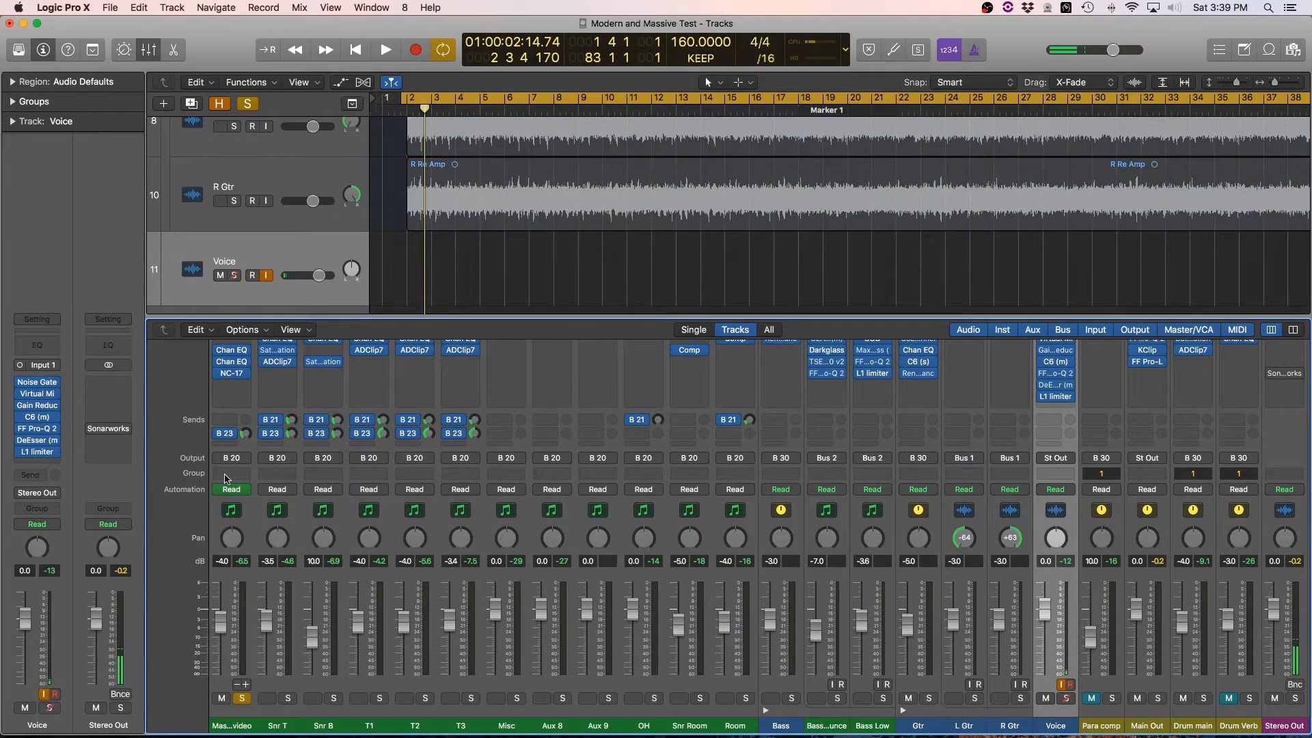
pyautogui.scroll(3, 225, 479)
pyautogui.click(231, 400)
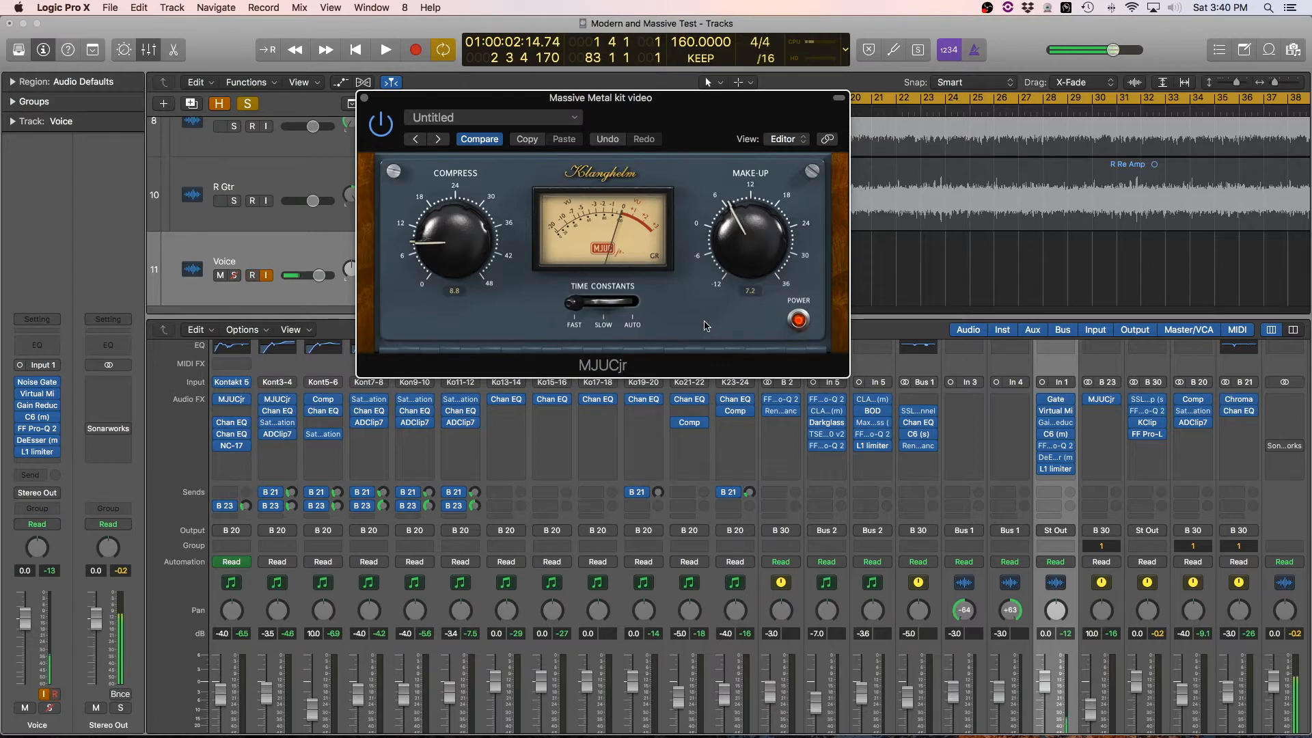
# - Play the soloed kick briefly through the MJUCjr compressor and move the plug-in window clear of the arrangement
pyautogui.scroll(-4, 228, 491)
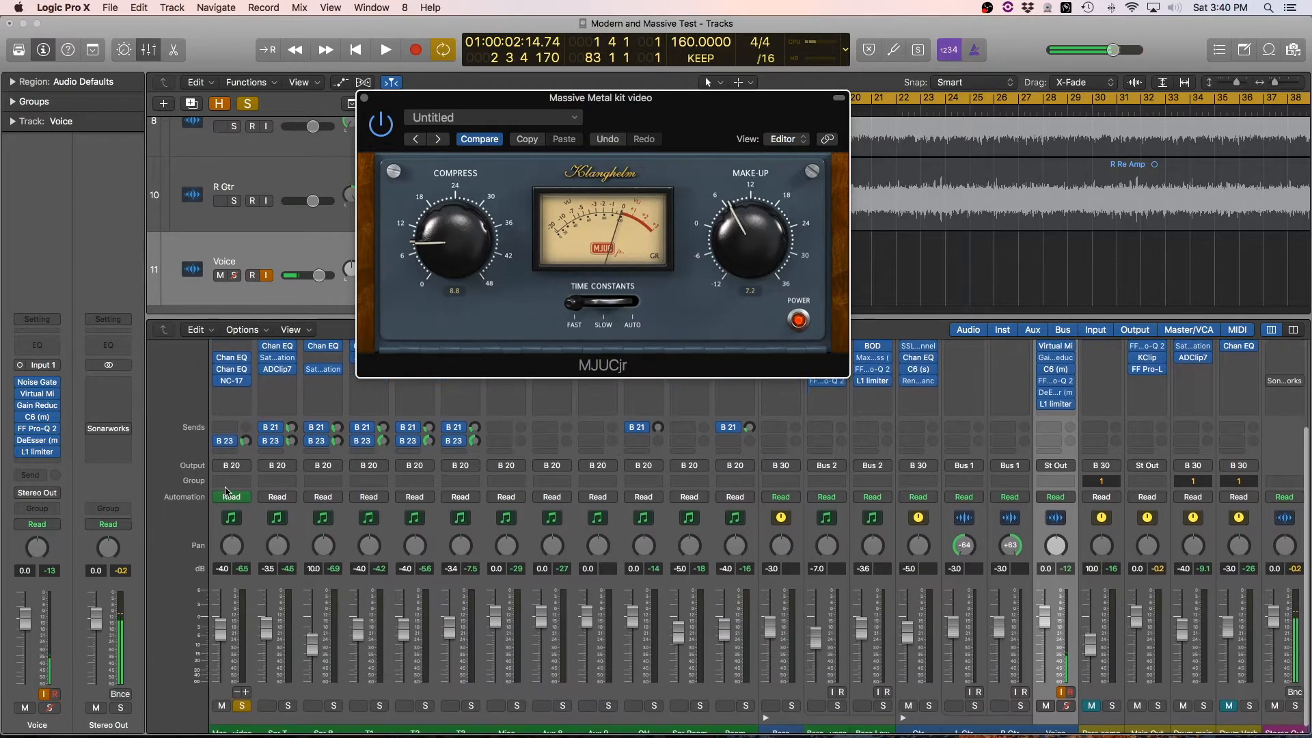
pyautogui.press('space')
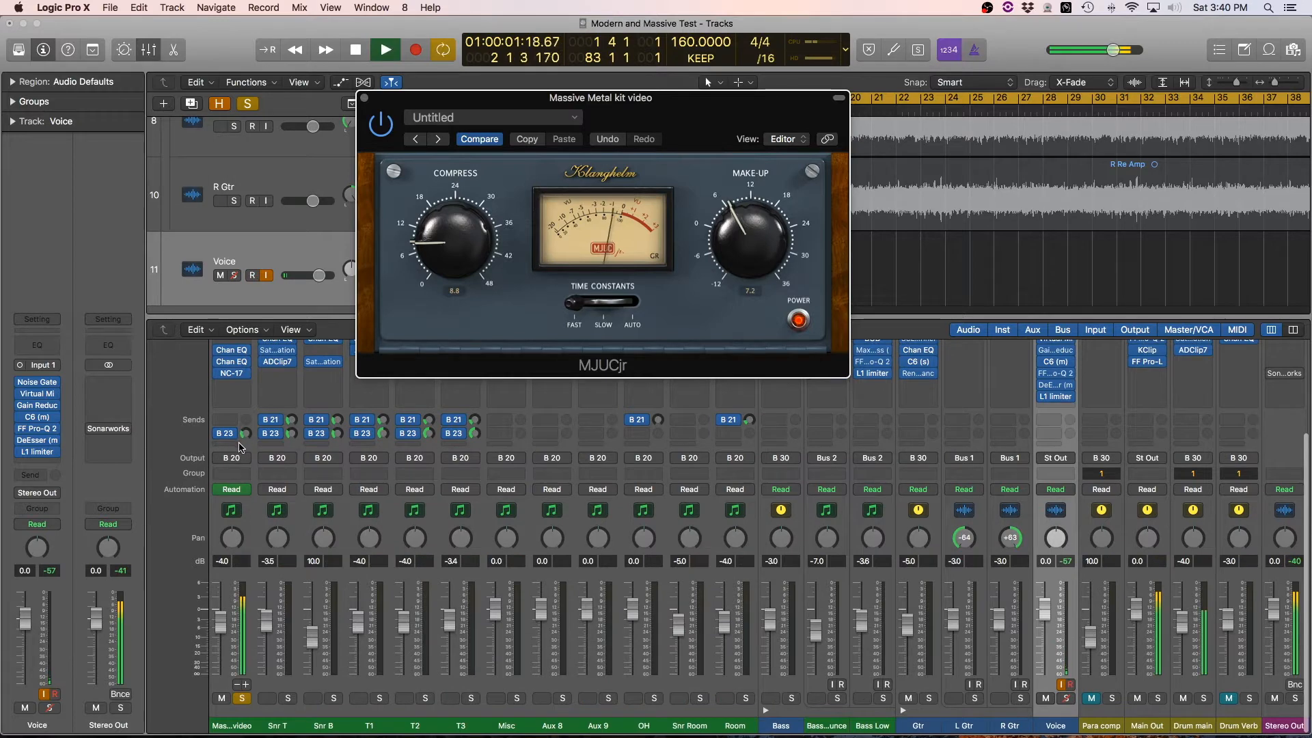
pyautogui.moveTo(691, 108); pyautogui.dragTo(746, 215)
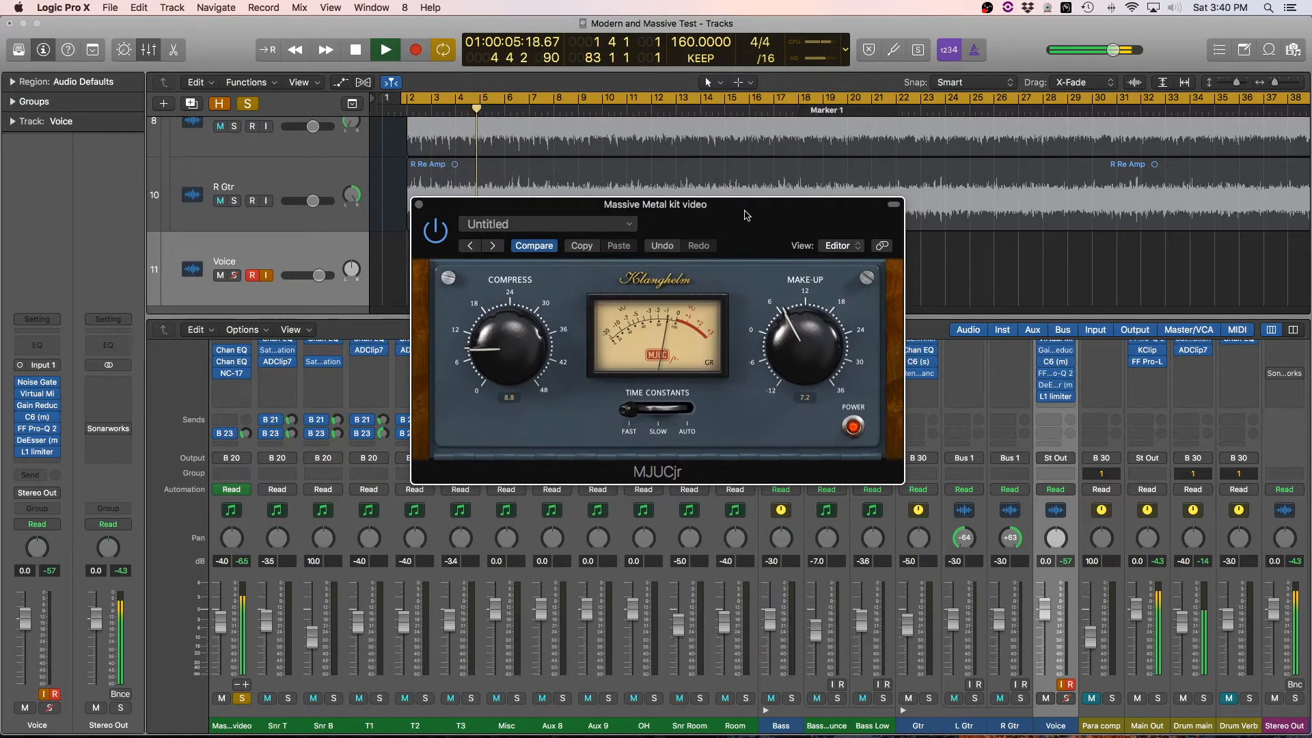
pyautogui.press('space')
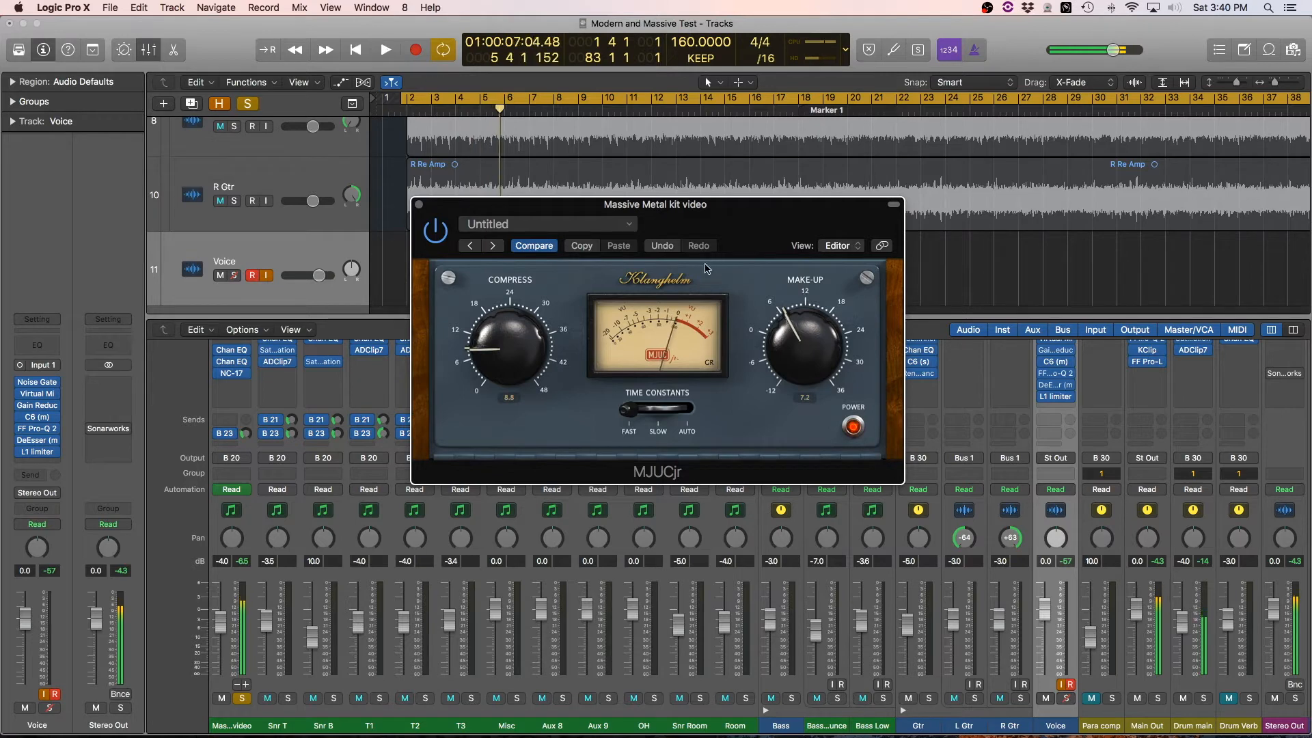
# - Listen to the soloed kick through the compressor from about bar 18, a busier part of the arrangement
pyautogui.scroll(5, 628, 155)
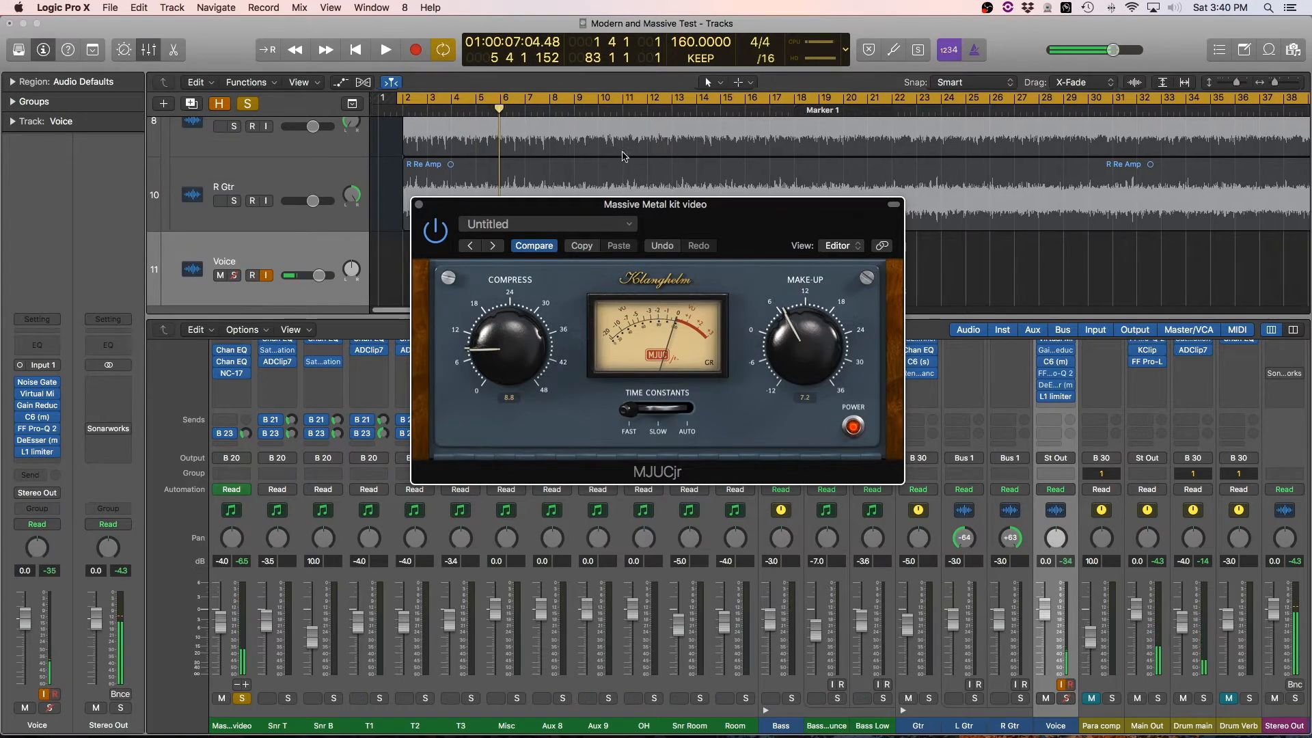
pyautogui.hscroll(3, 628, 154)
pyautogui.scroll(3, 628, 154)
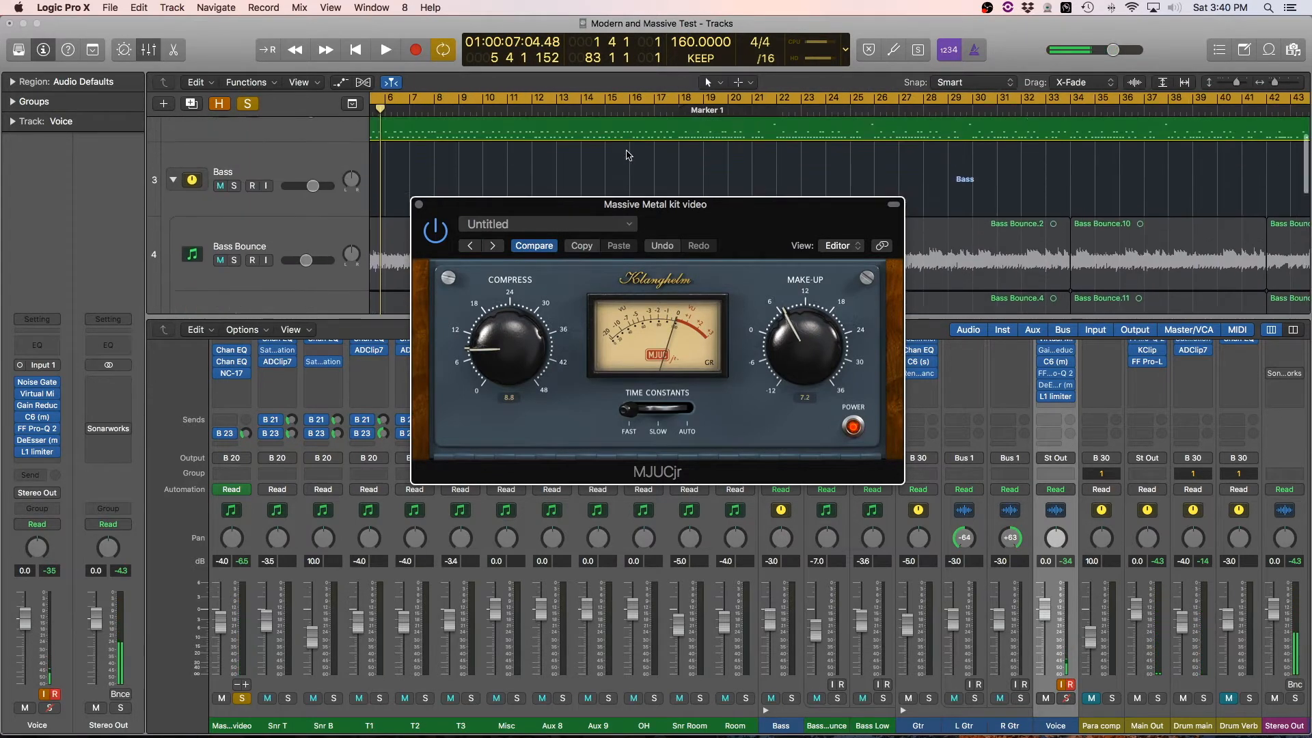
pyautogui.hscroll(2, 625, 151)
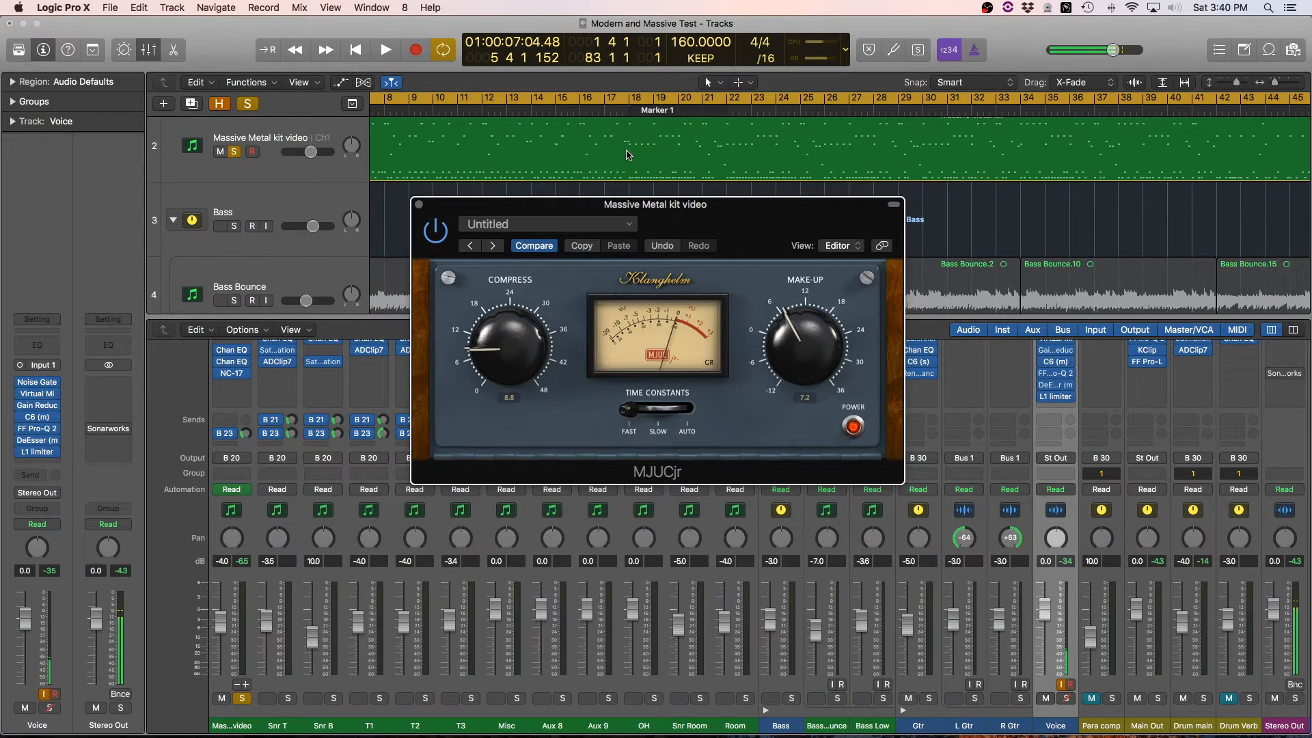
pyautogui.doubleClick(633, 110)
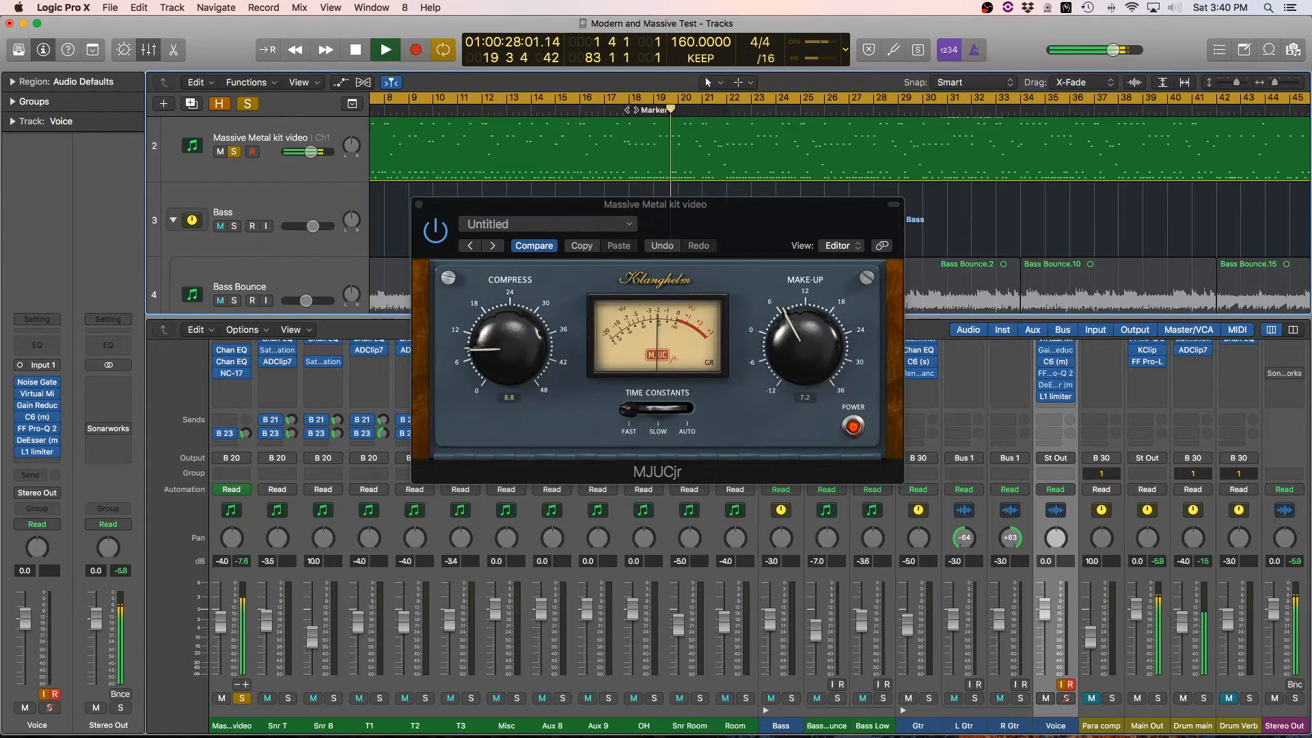
pyautogui.press('space')
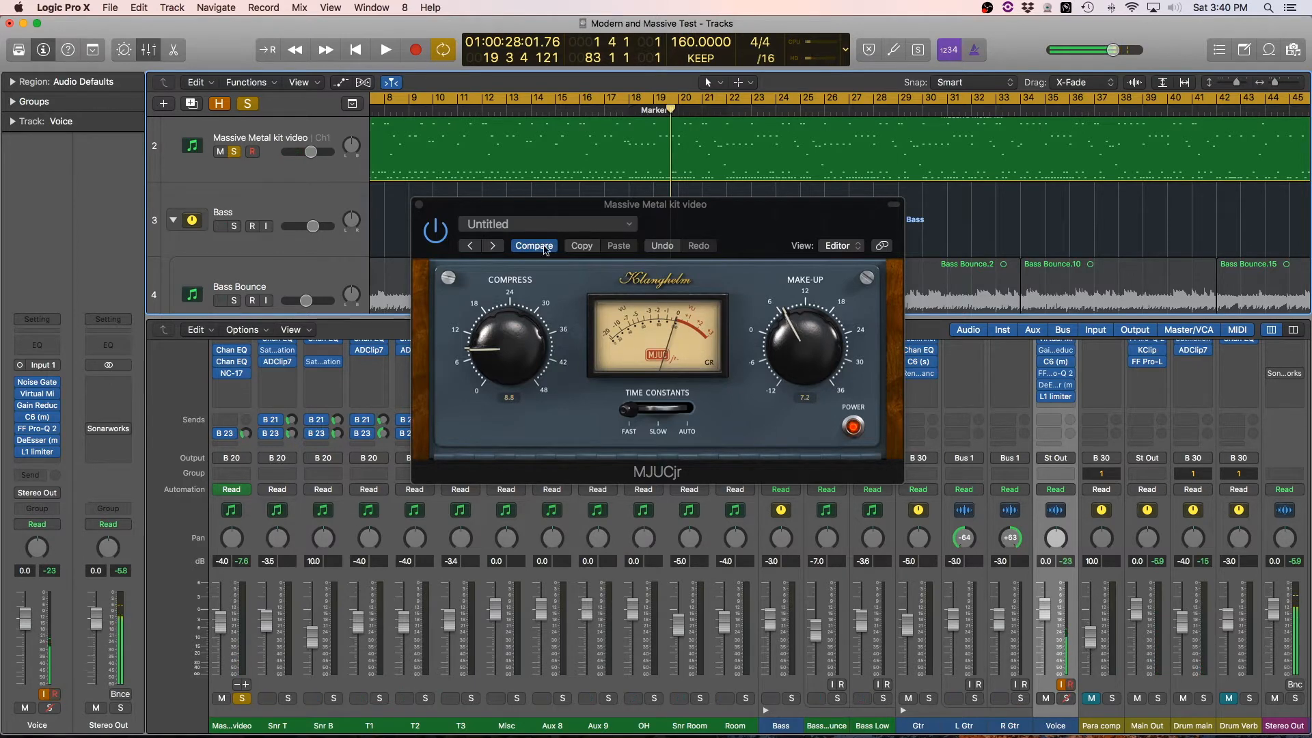
# - Close the compressor, open the kick's second Channel EQ and compare the sound with the 455 Hz and 280 Hz cuts off and on
pyautogui.click(420, 205)
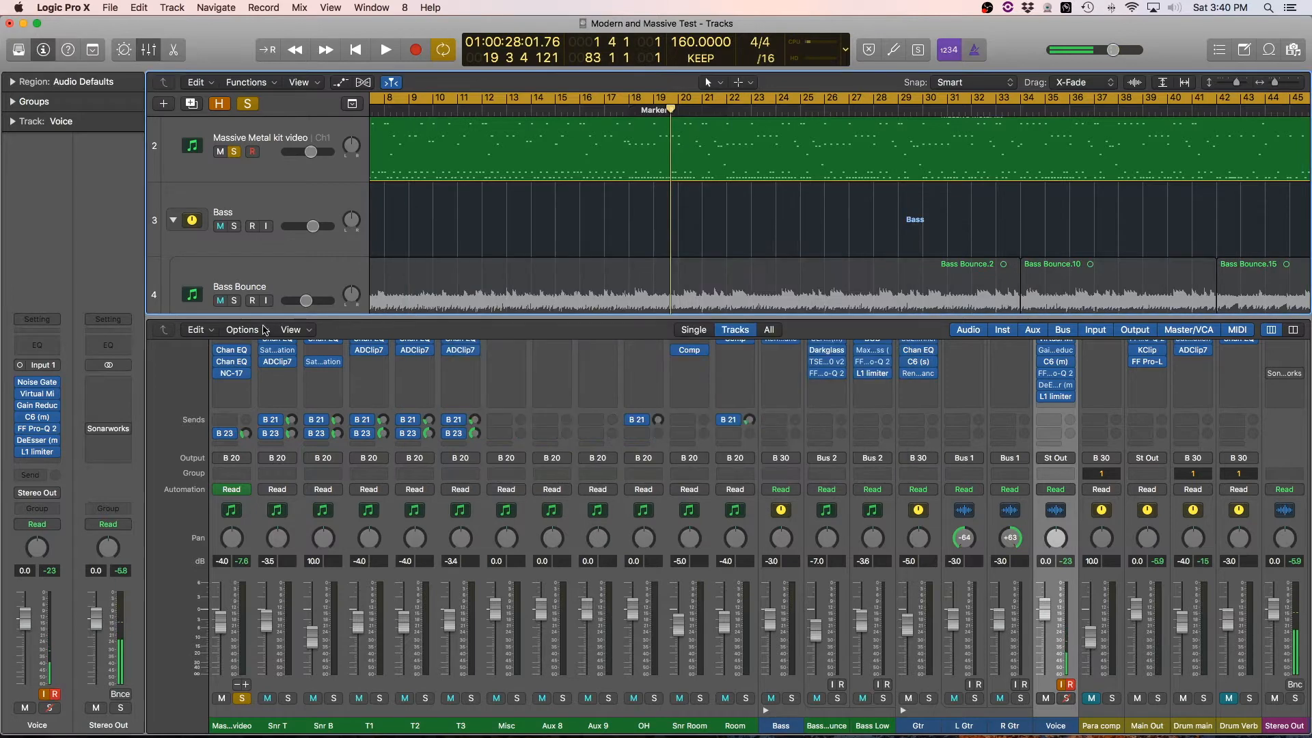
pyautogui.click(231, 361)
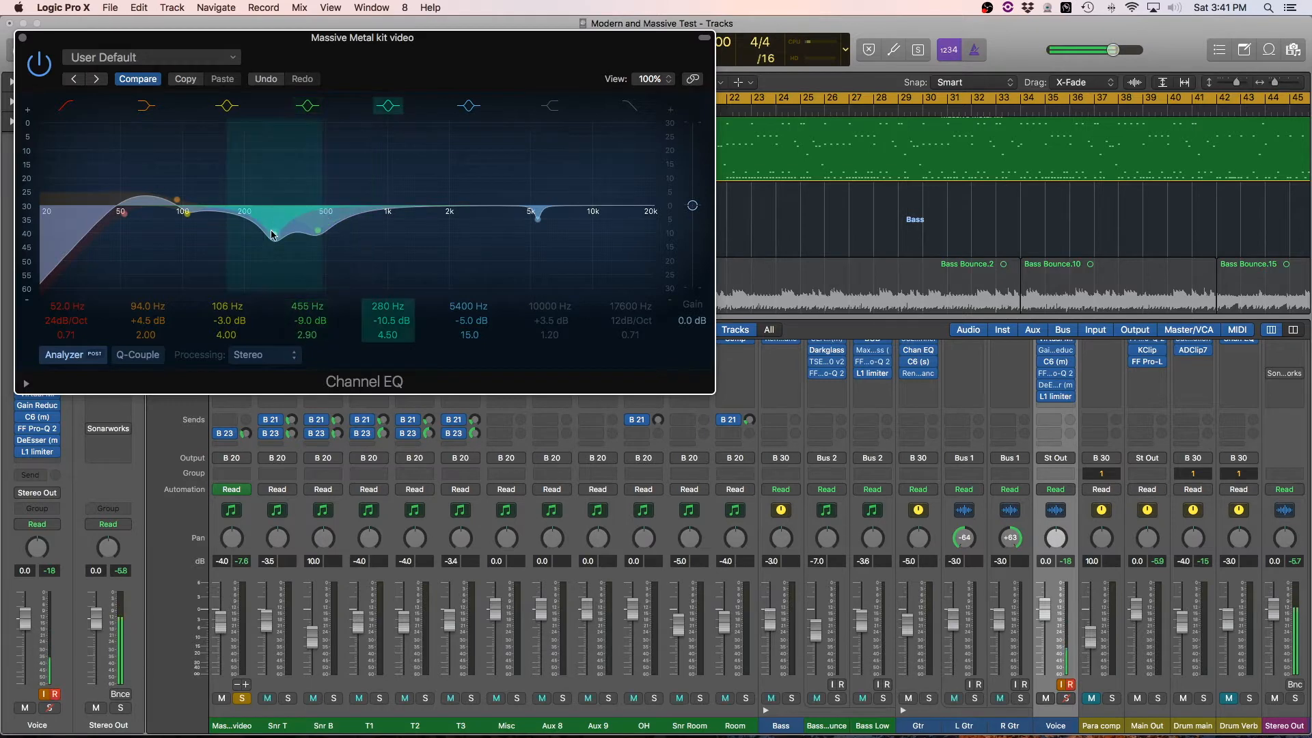
pyautogui.click(307, 106)
pyautogui.click(388, 106)
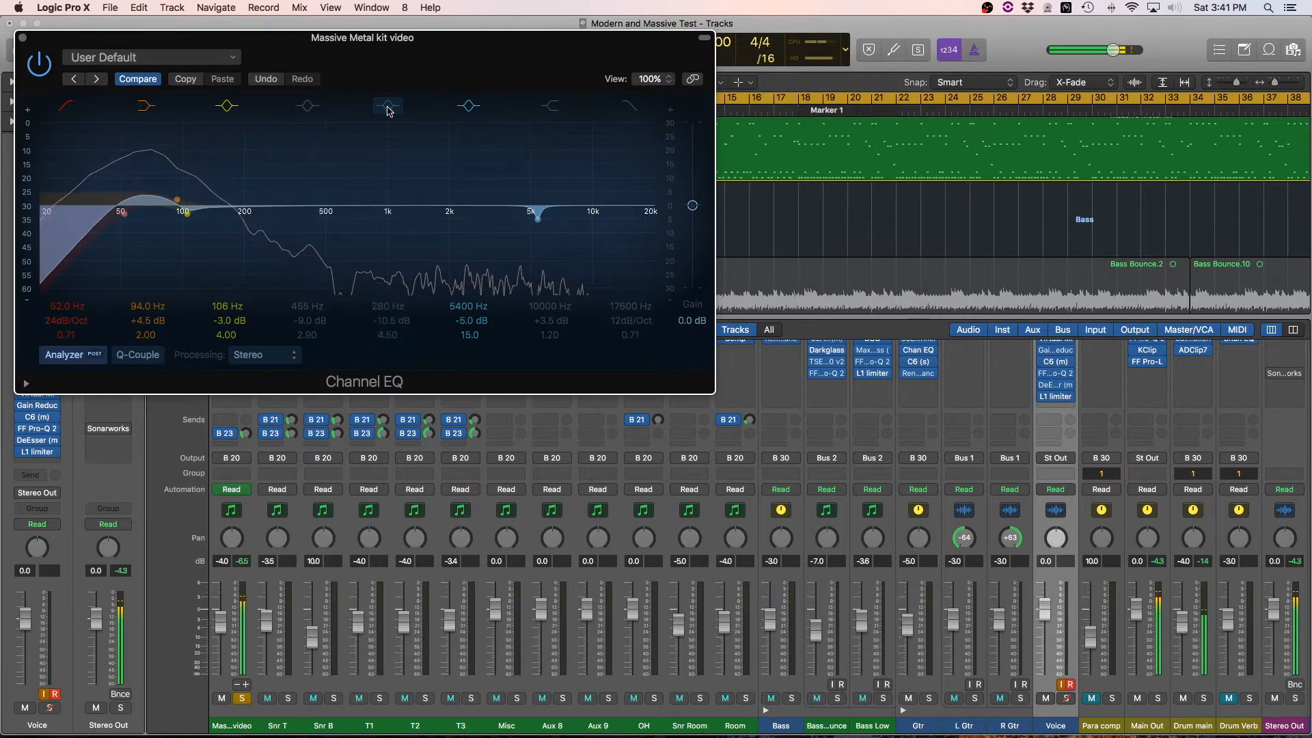
pyautogui.click(394, 108)
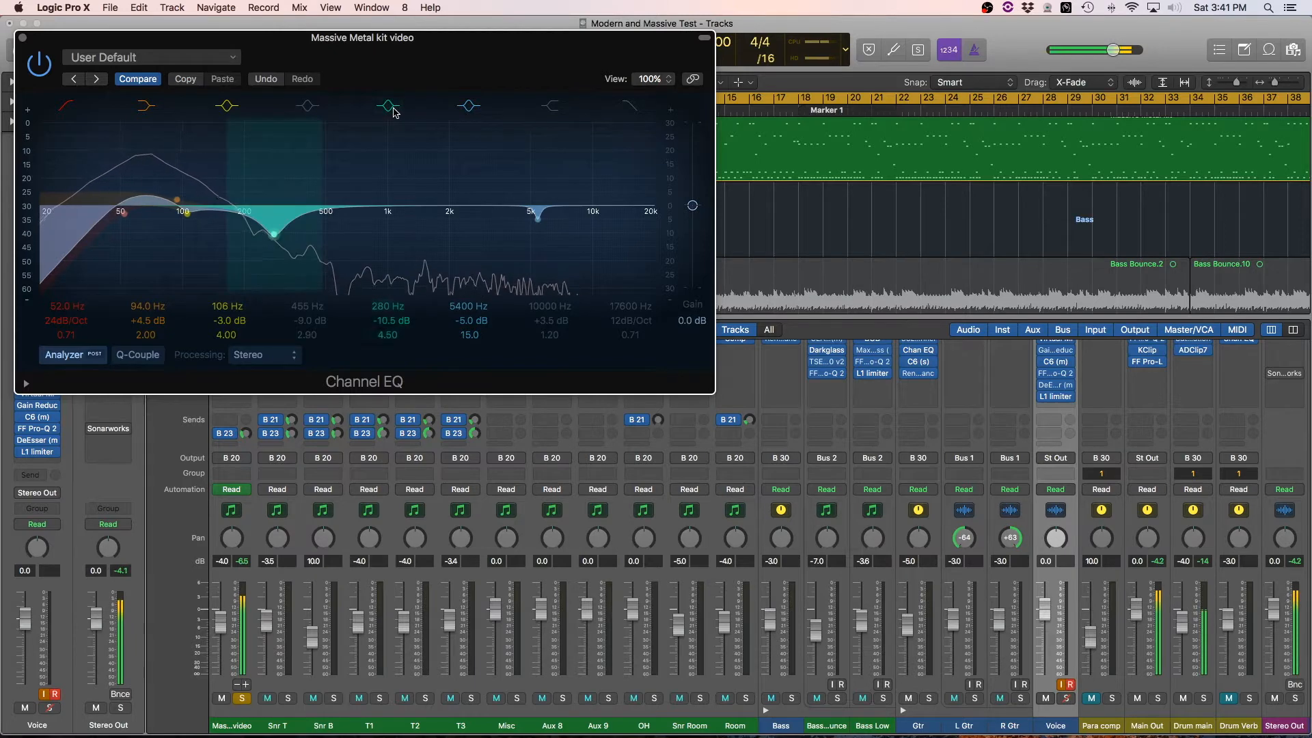
pyautogui.click(306, 107)
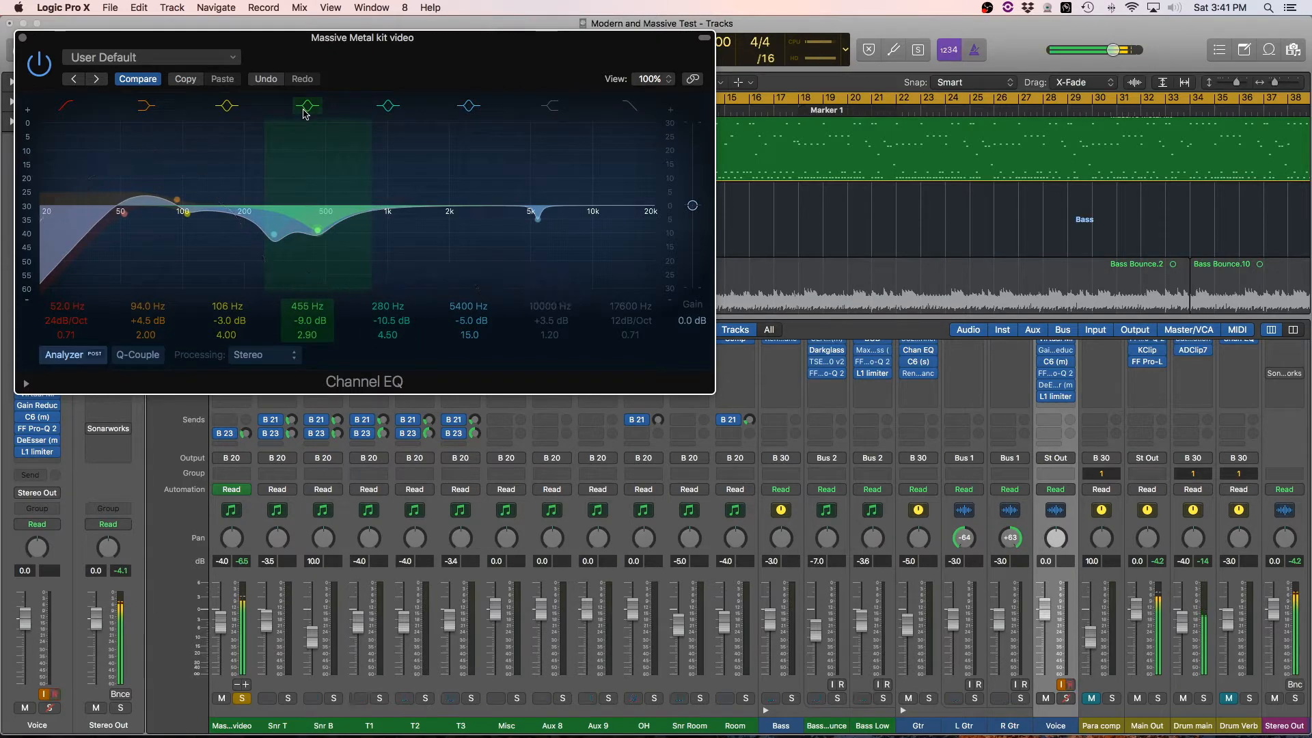
pyautogui.click(48, 68)
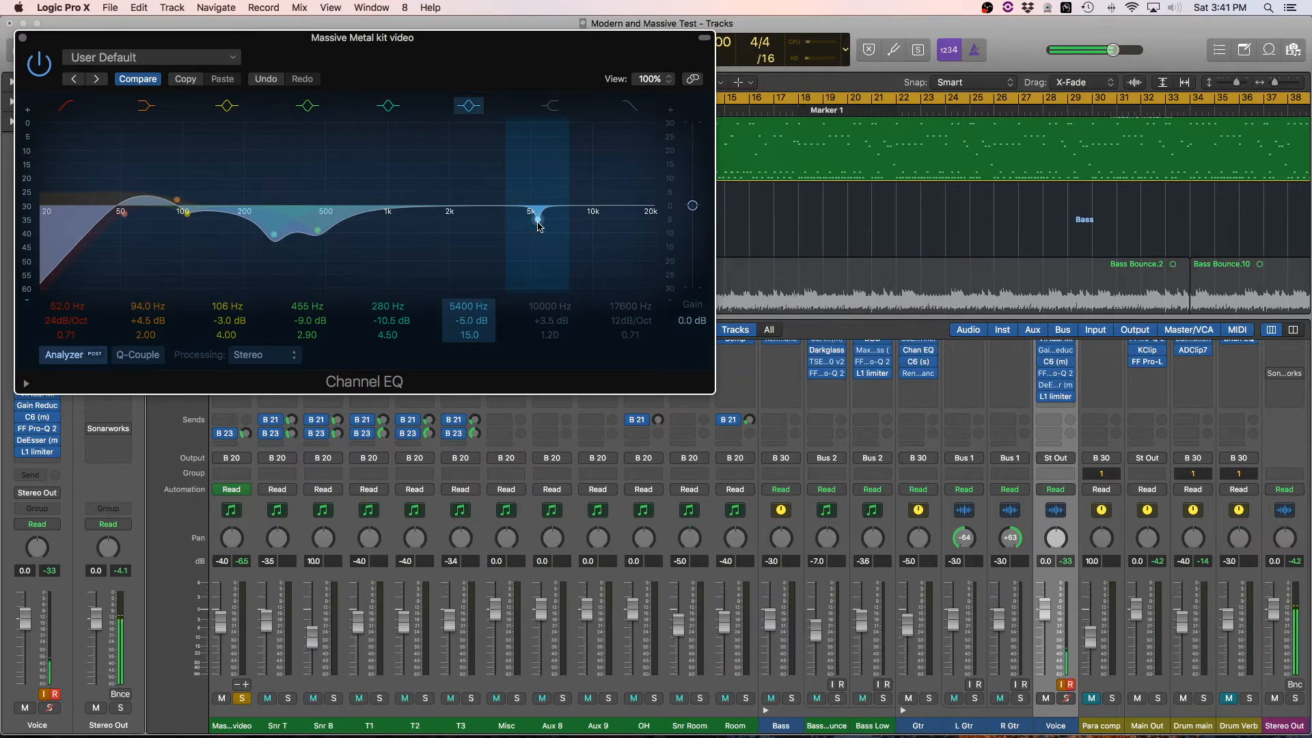
# - Close the current Channel EQ and open the kick's other Channel EQ, directly before NC-17 in the effects chain
pyautogui.moveTo(472, 324)
pyautogui.mouseDown()
pyautogui.moveTo(471, 259)
pyautogui.moveTo(471, 324)
pyautogui.mouseUp()
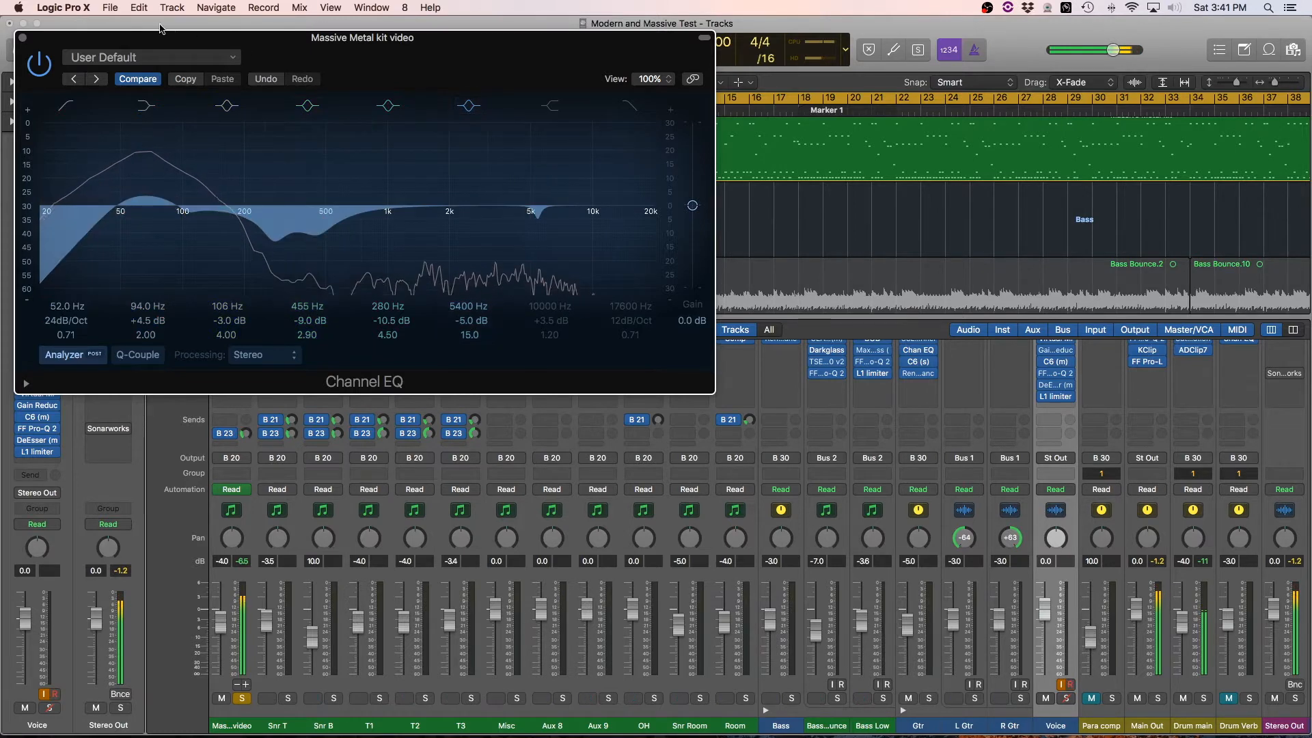
pyautogui.click(24, 40)
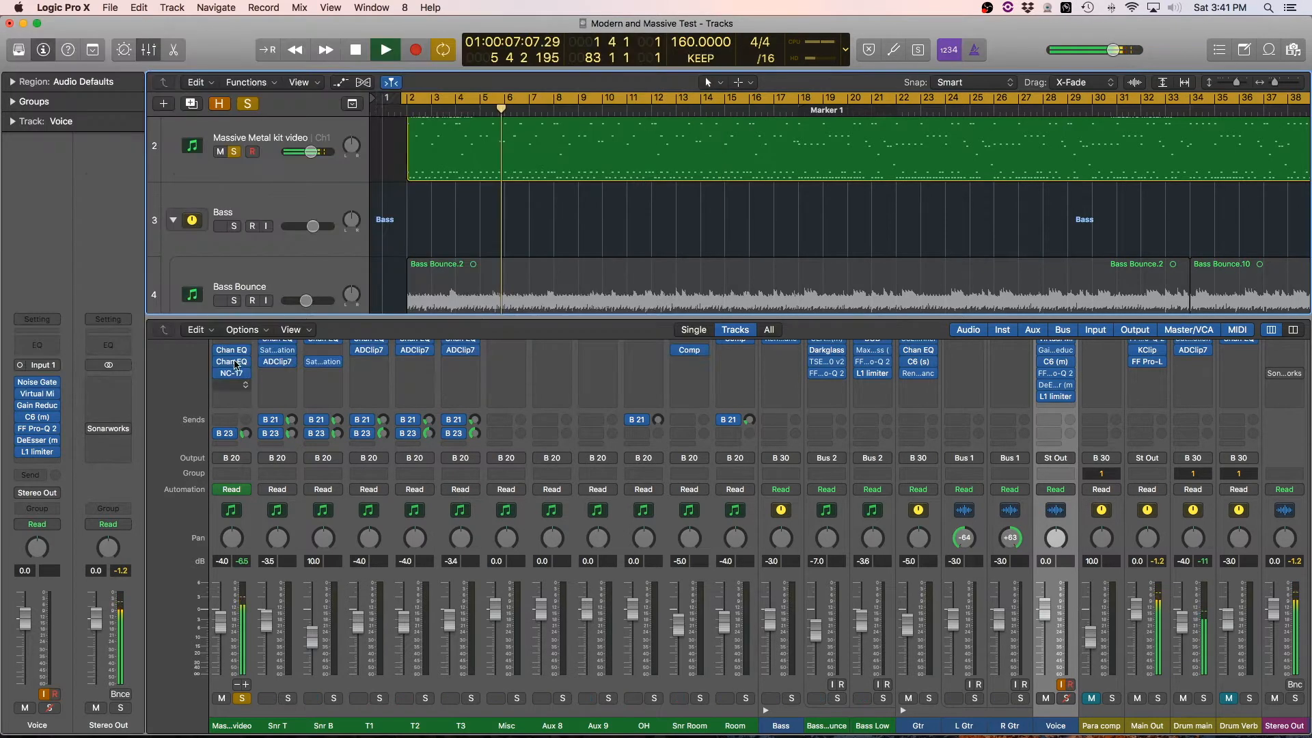
pyautogui.click(255, 360)
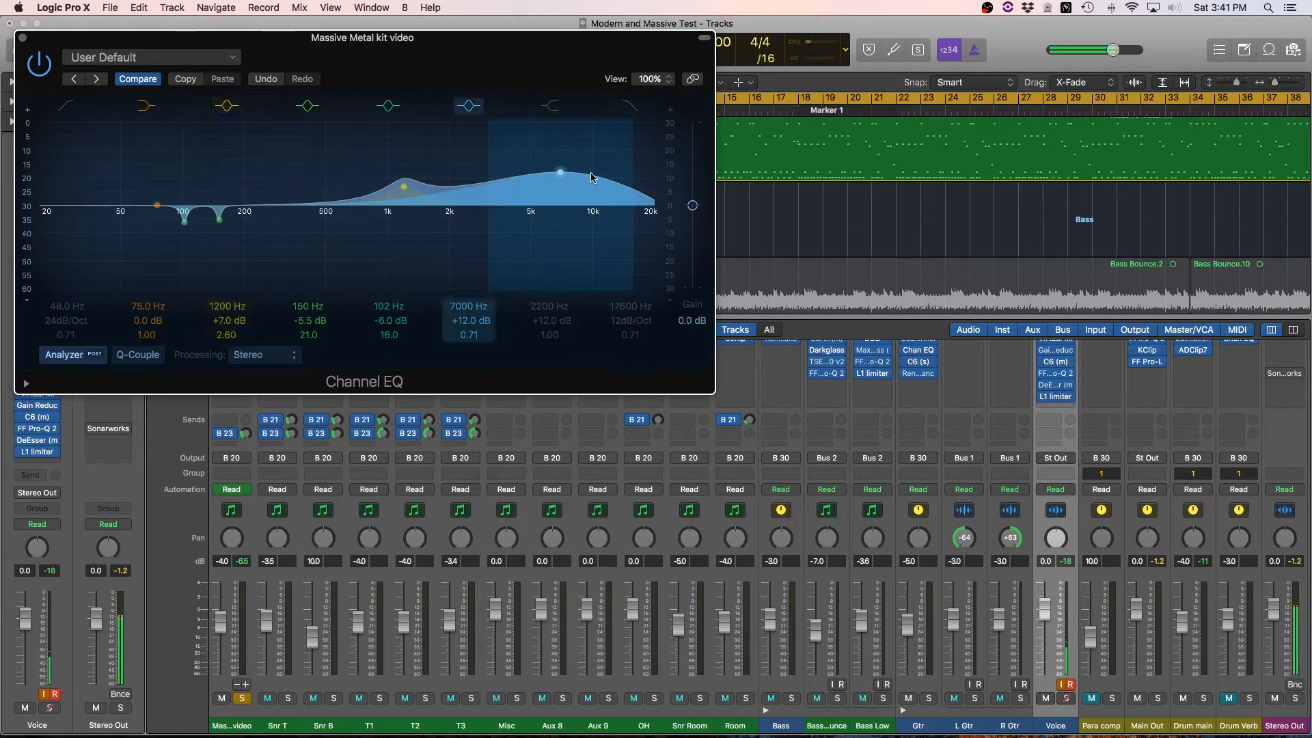
# - Compare the soloed kick with the 1200 Hz and 7000 Hz EQ boosts off and on
pyautogui.click(232, 109)
pyautogui.click(479, 109)
pyautogui.press('space')
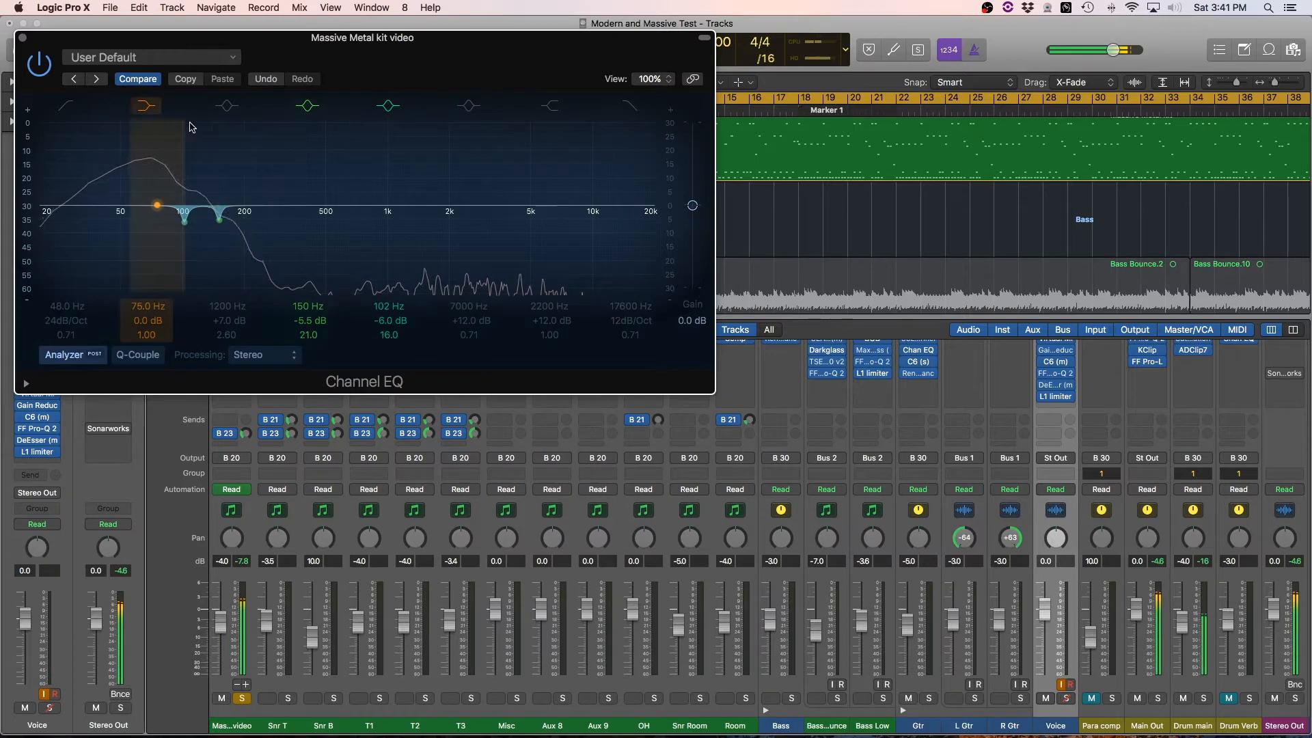
pyautogui.click(226, 107)
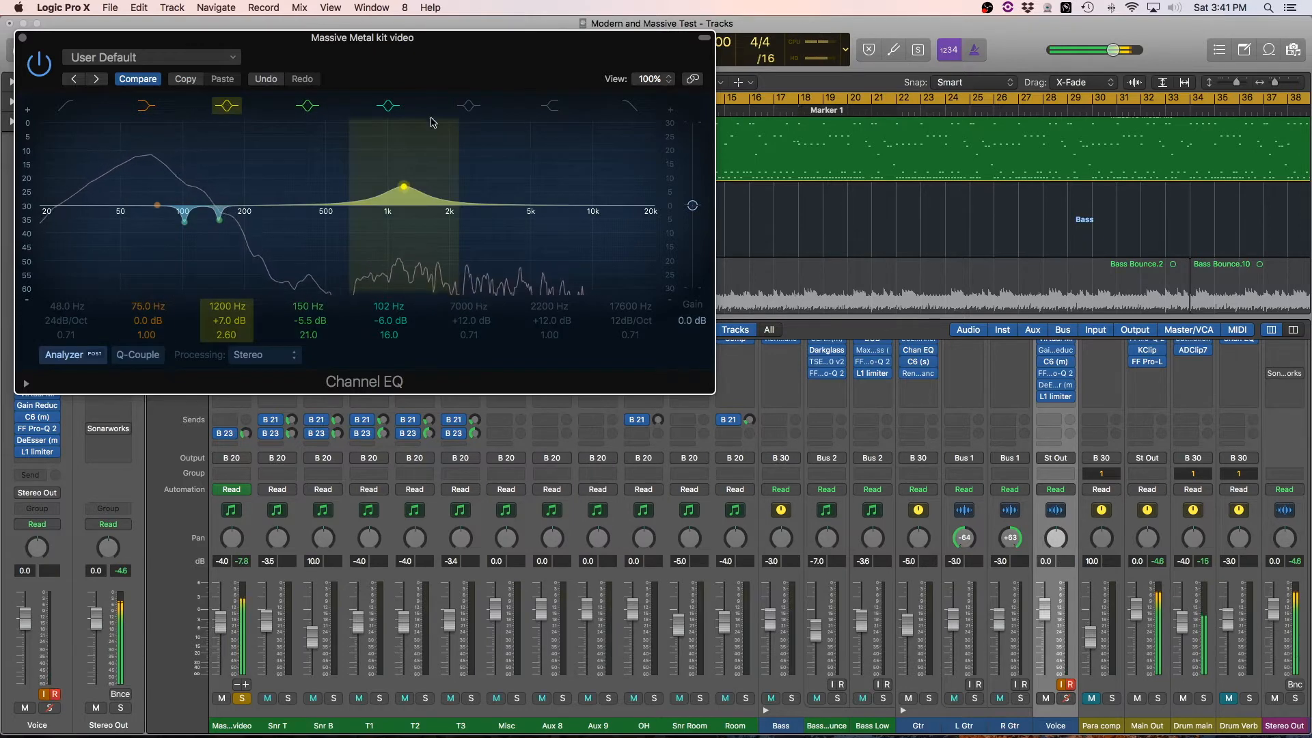
pyautogui.click(469, 108)
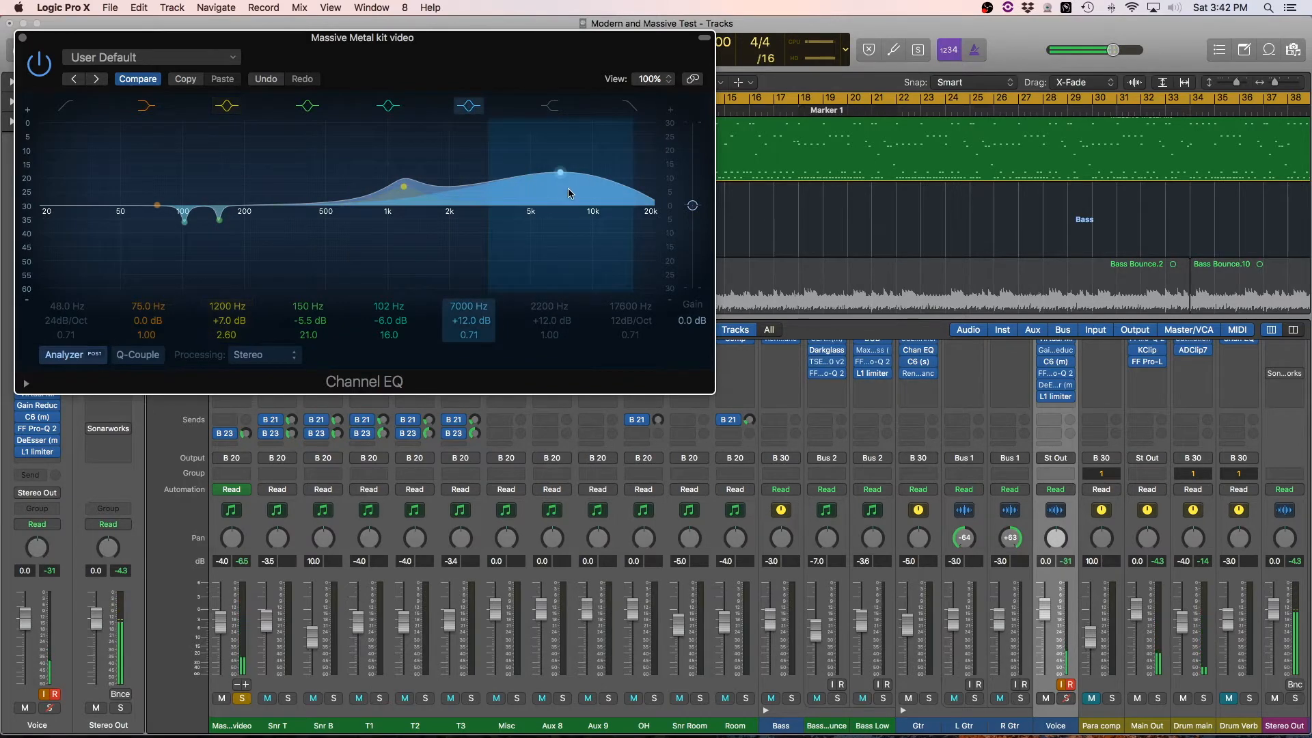
# - Replace the EQ window with the kick's NC-17 plug-in, play from the start and set LOUDER to 1.11 dB
pyautogui.click(23, 37)
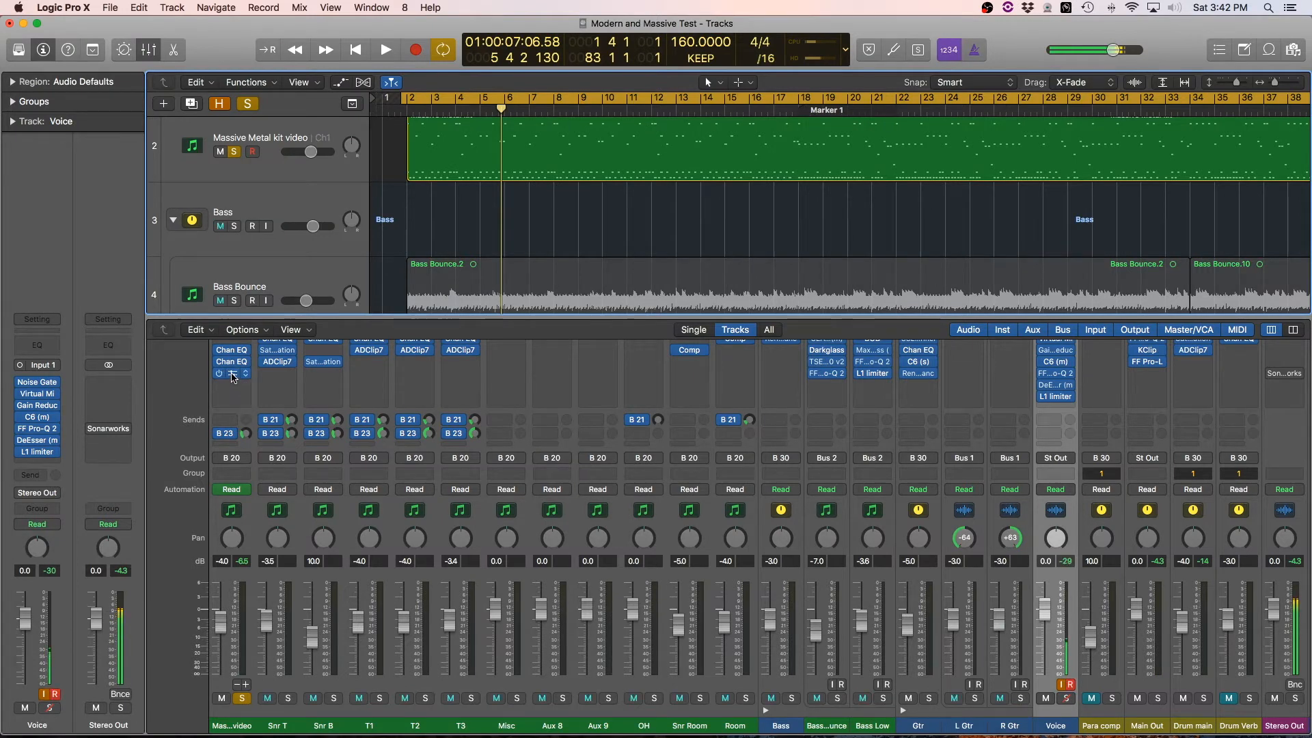
pyautogui.click(232, 373)
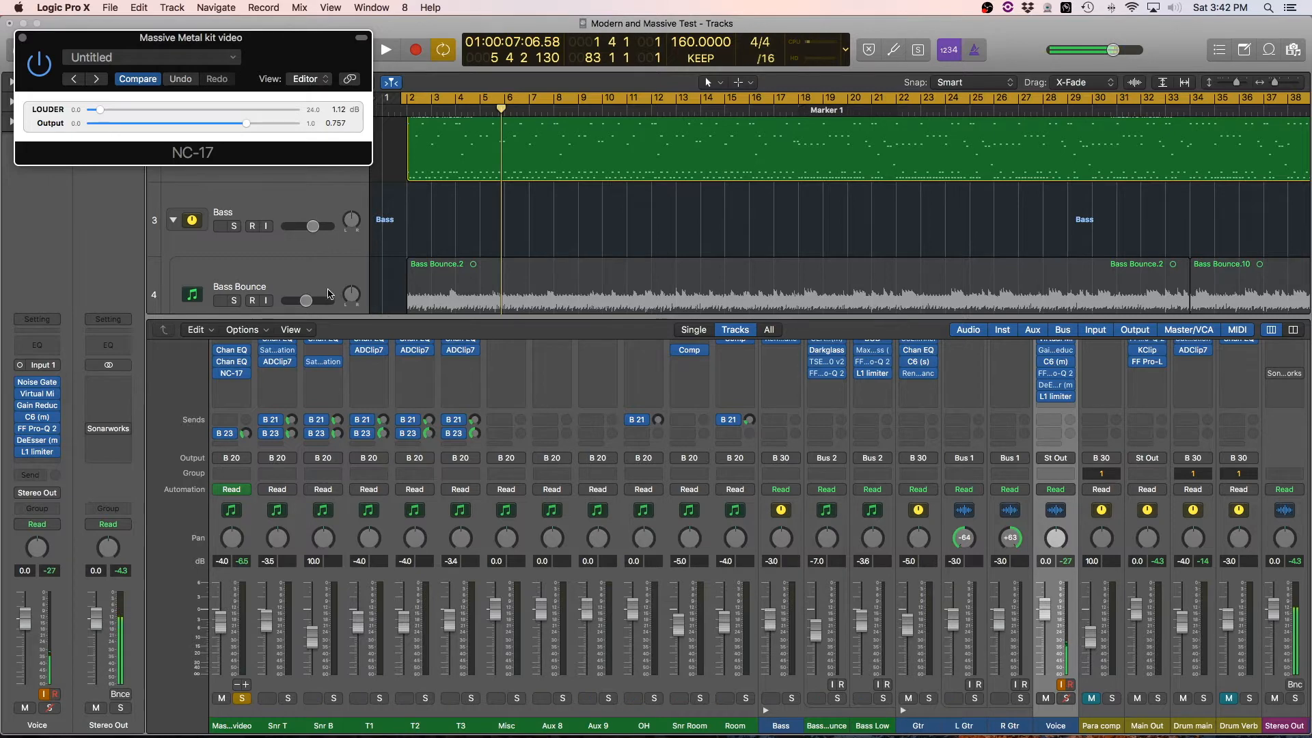
pyautogui.scroll(3, 276, 384)
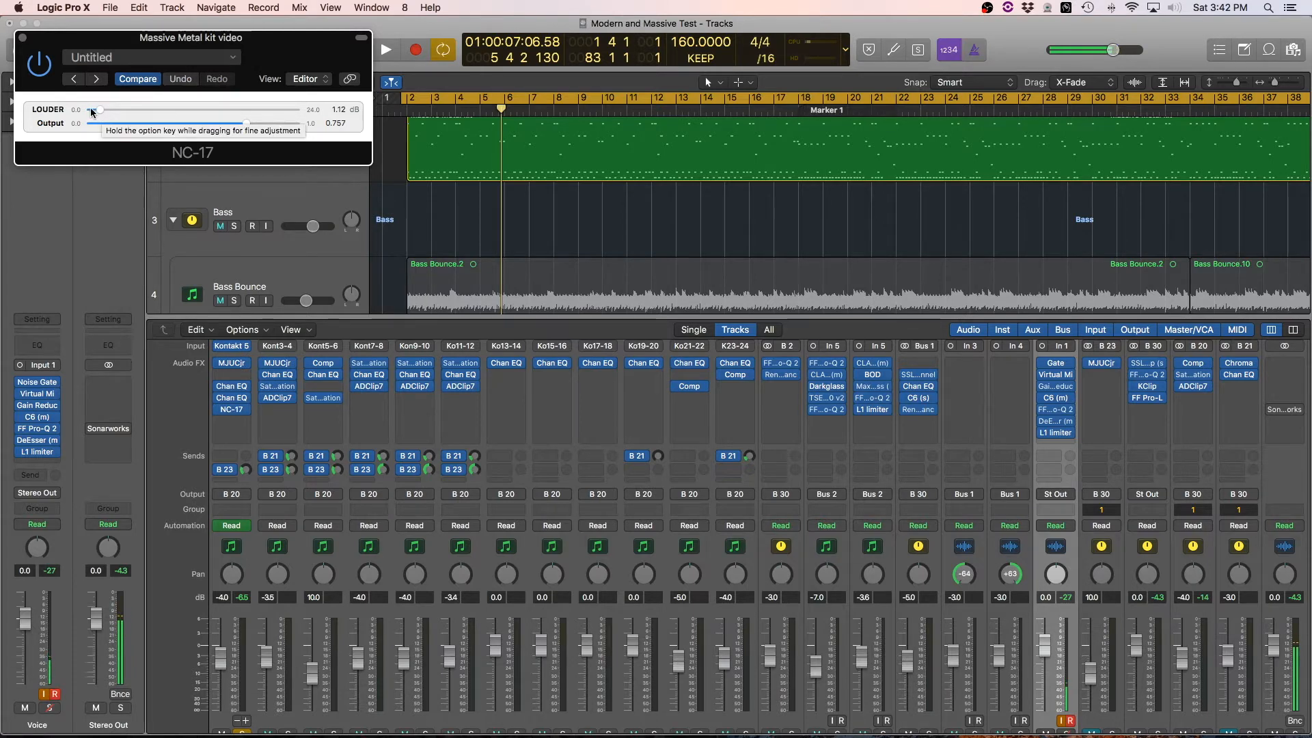
pyautogui.press('Return')
pyautogui.press('space')
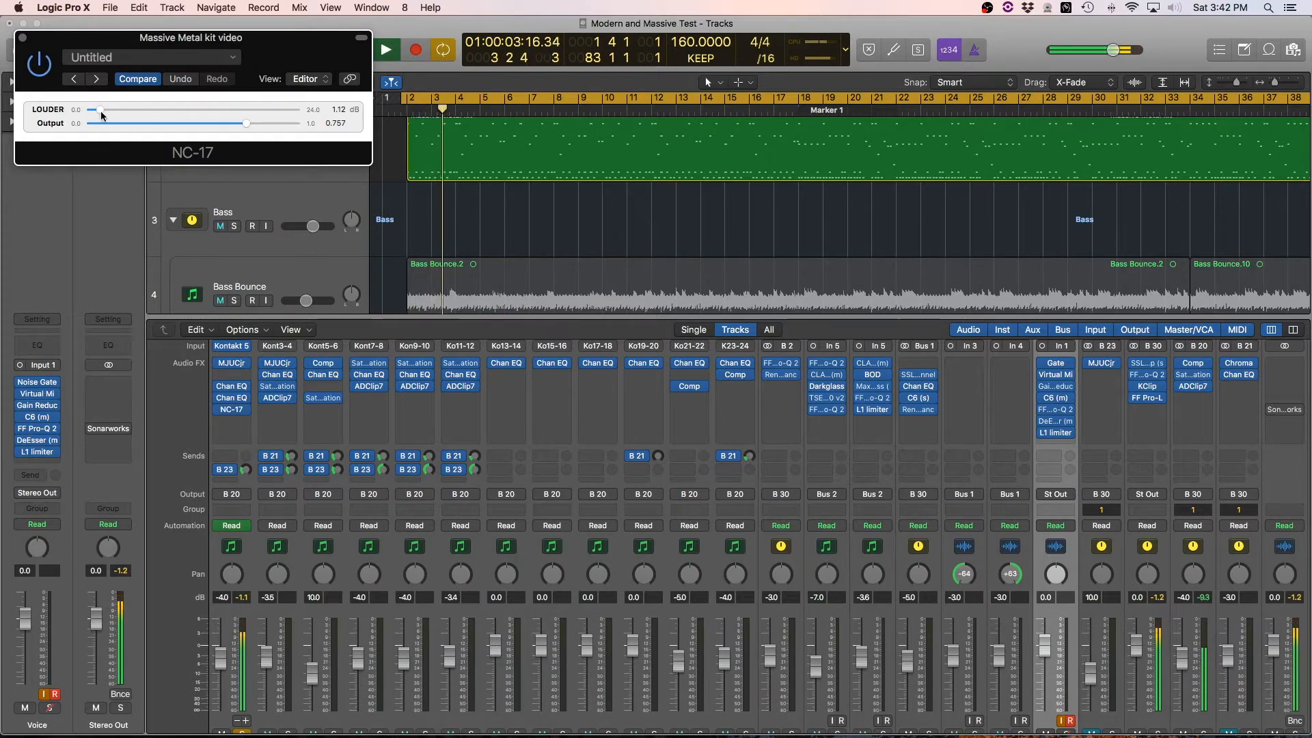
pyautogui.moveTo(101, 115)
pyautogui.mouseDown()
pyautogui.moveTo(175, 115)
pyautogui.moveTo(102, 116)
pyautogui.mouseUp()
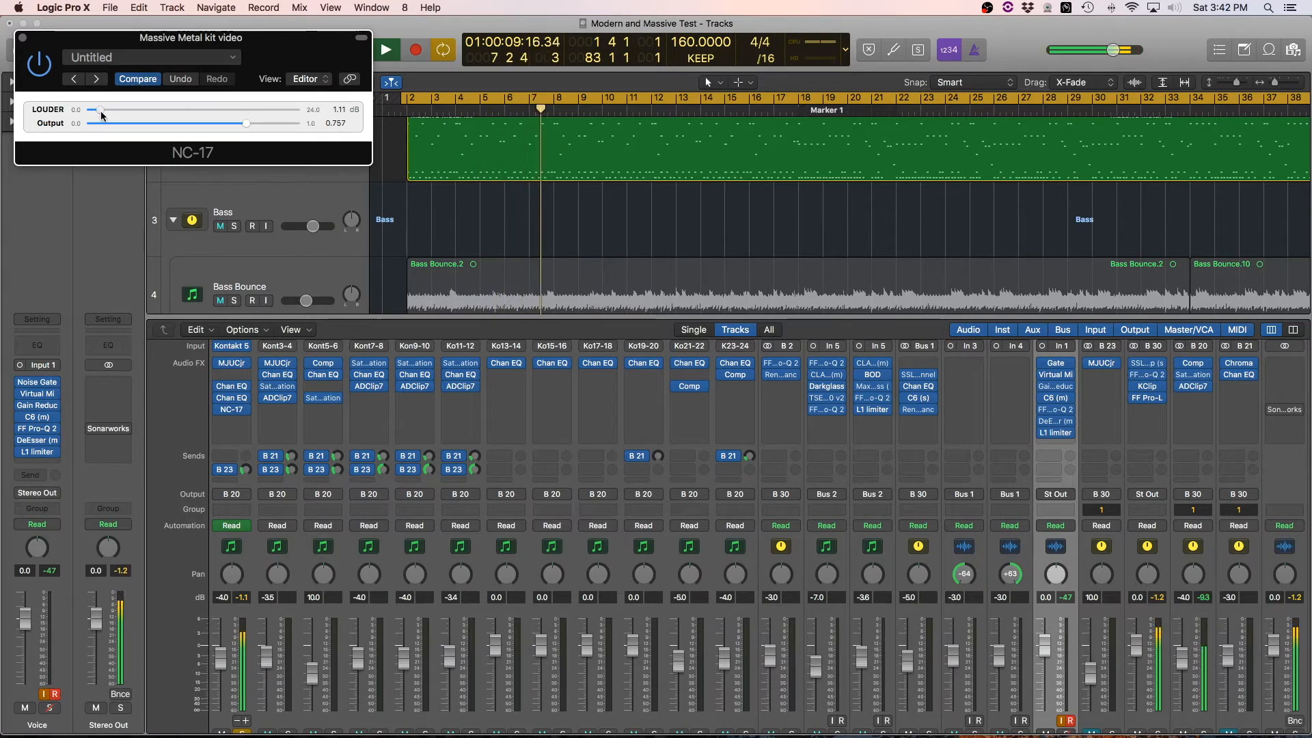
pyautogui.press('space')
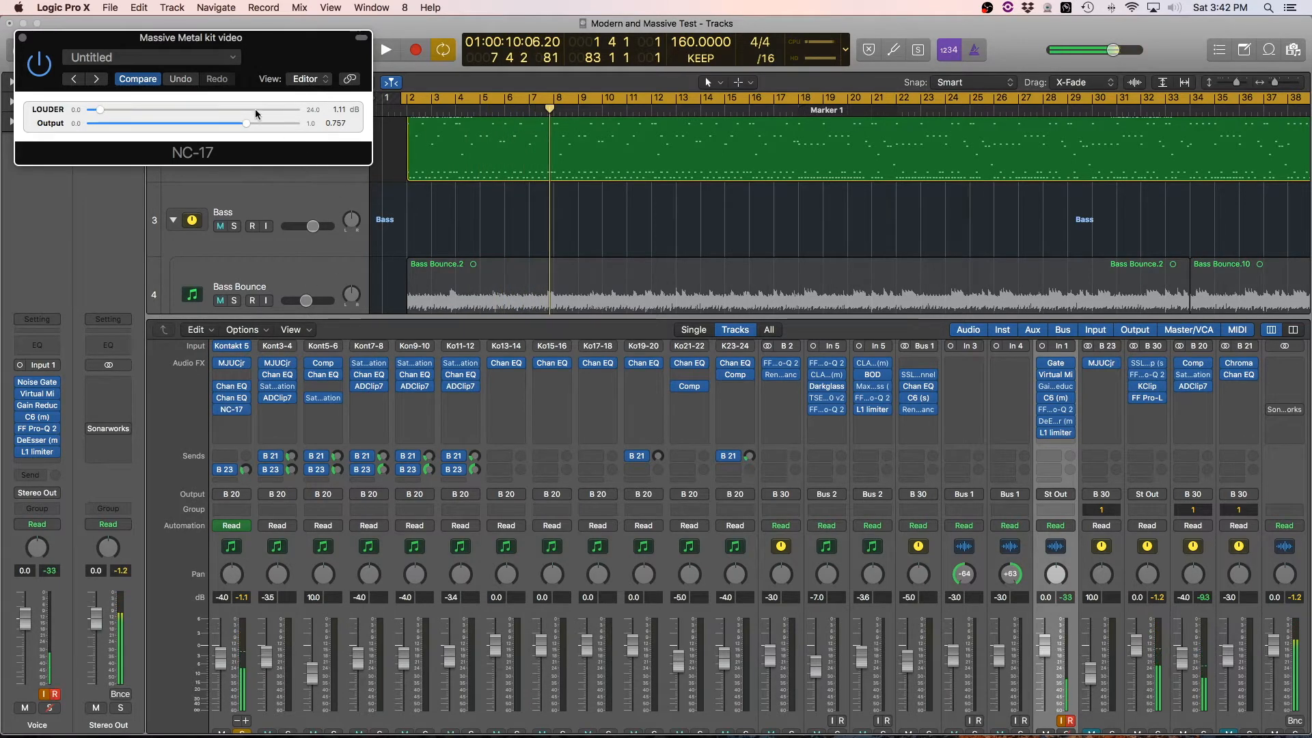
# - Solo the Snr T channel in place of the Massive Metal kit video channel
pyautogui.scroll(1, 293, 239)
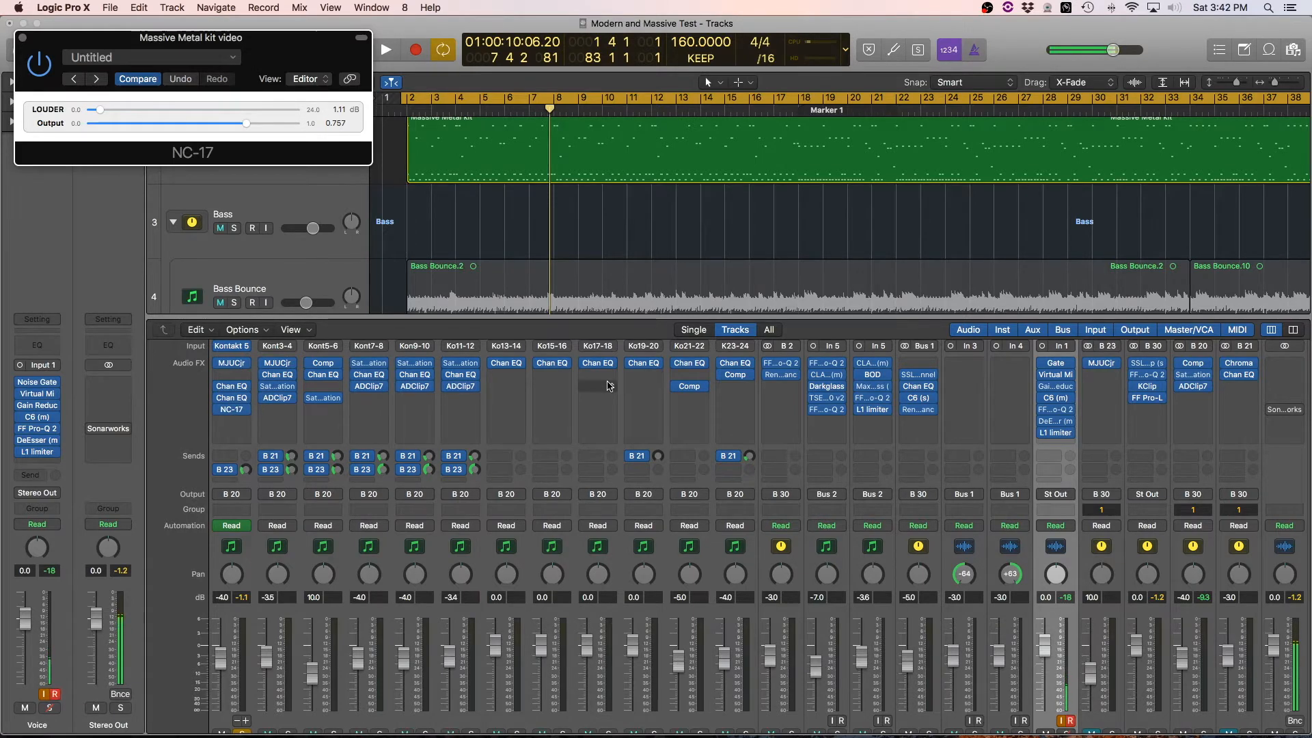
pyautogui.scroll(-1, 1204, 399)
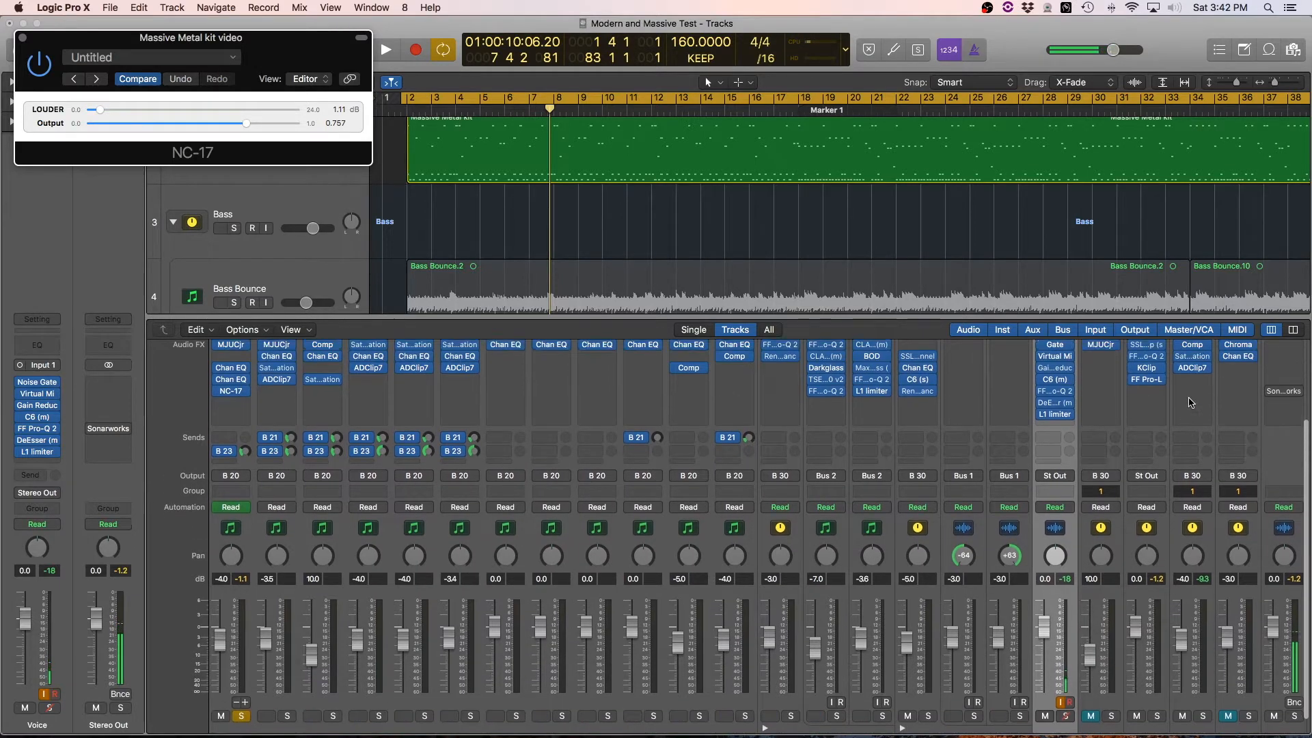
pyautogui.hscroll(-1, 1190, 489)
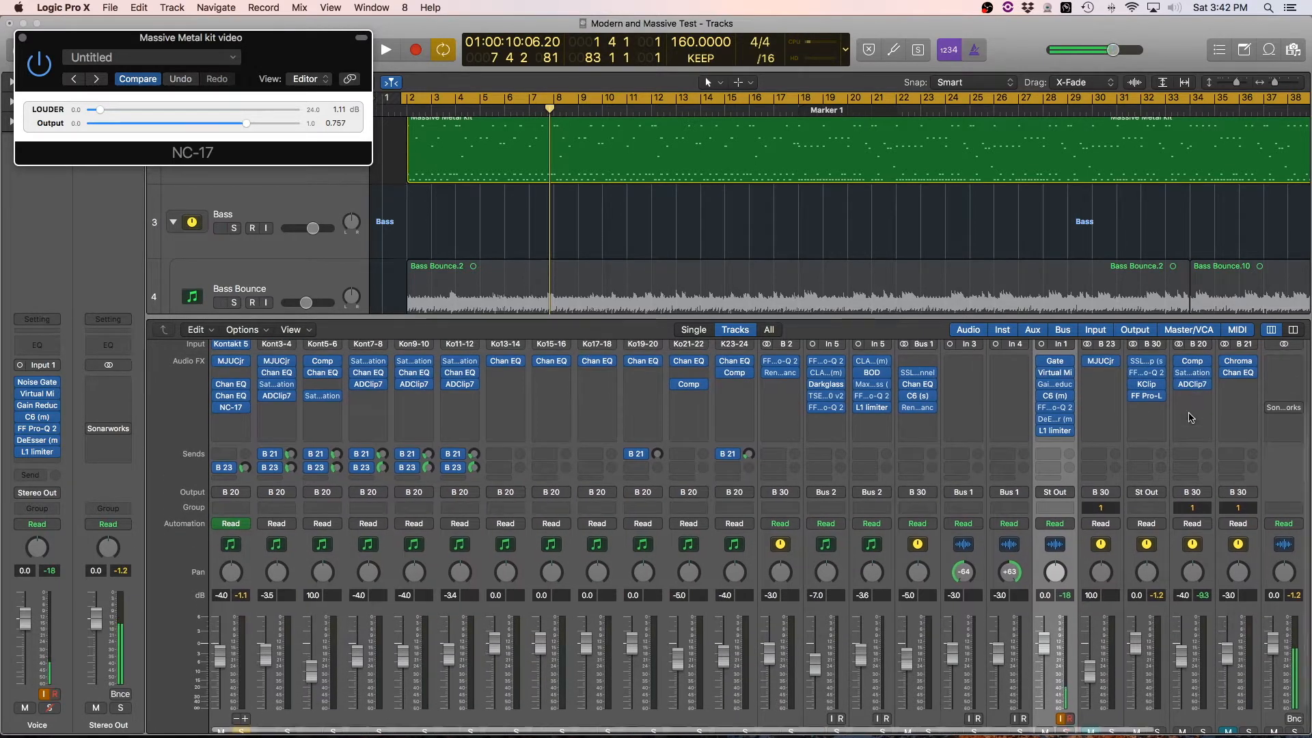
pyautogui.scroll(-5, 663, 464)
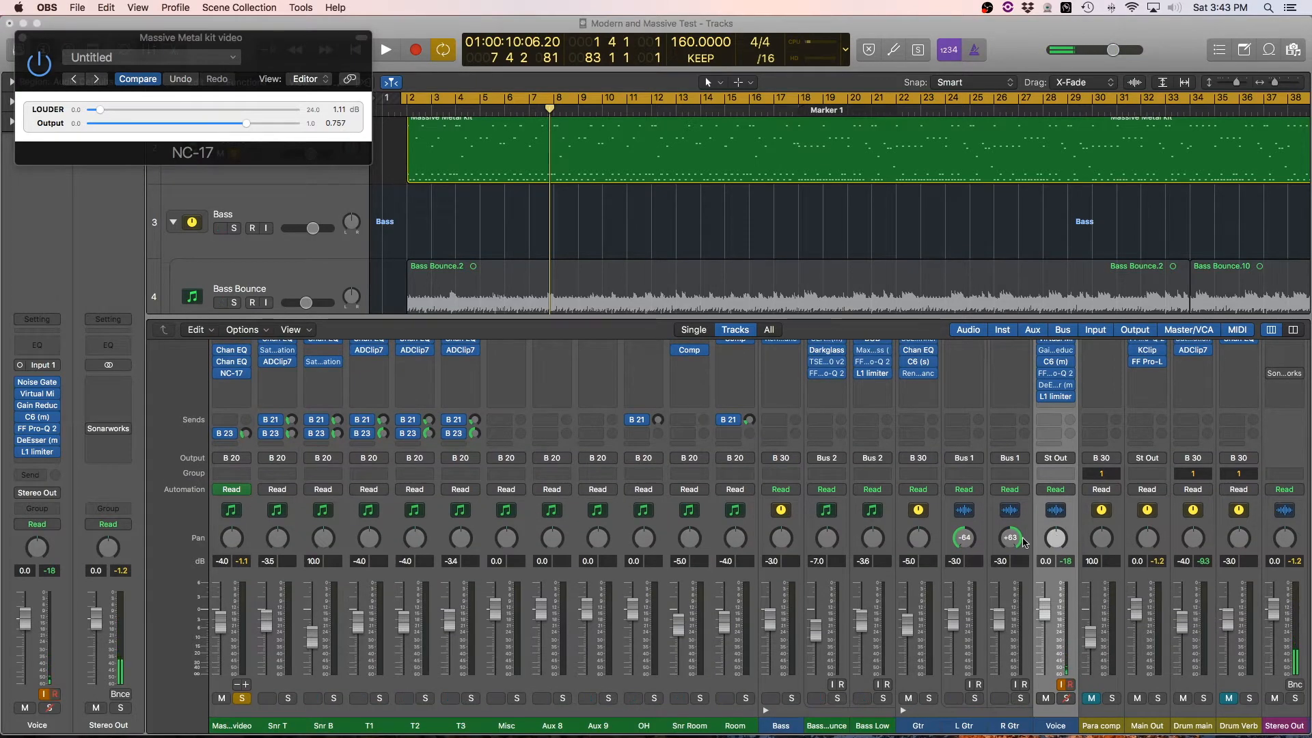
pyautogui.scroll(5, 297, 450)
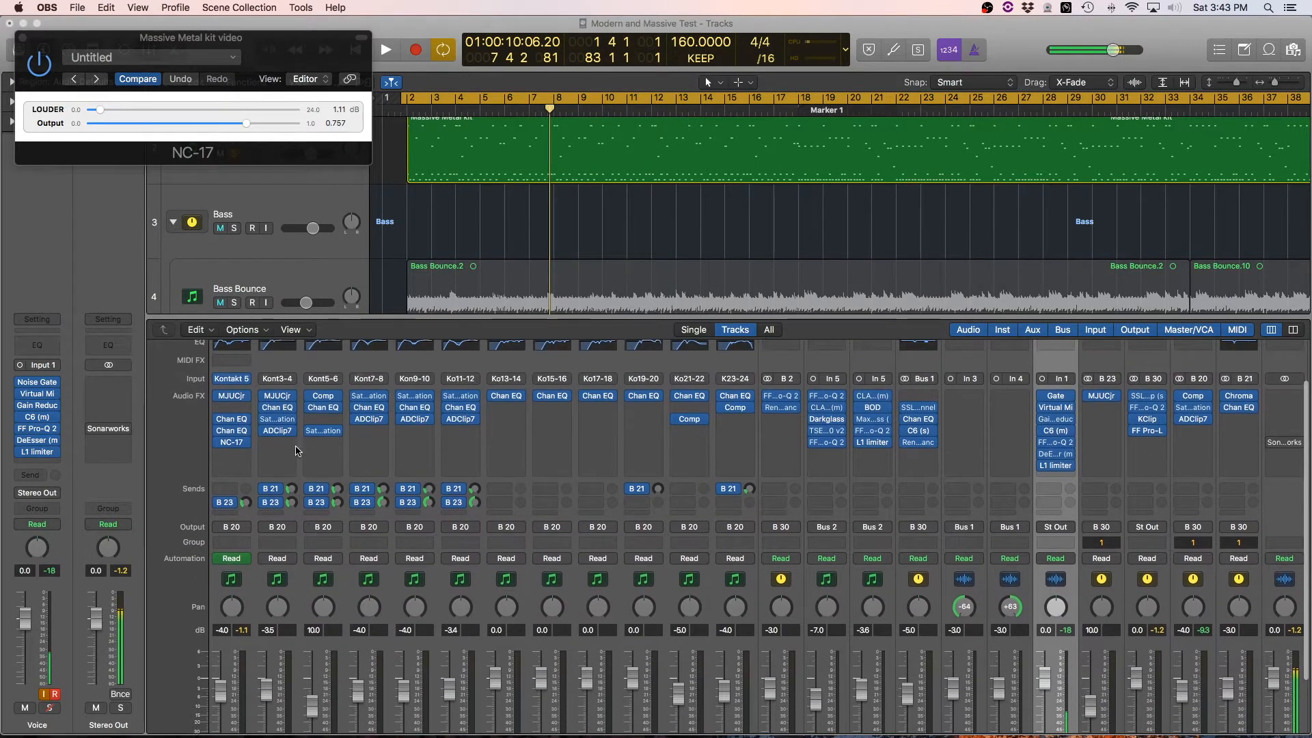
pyautogui.scroll(-5, 298, 451)
pyautogui.click(288, 698)
pyautogui.click(243, 699)
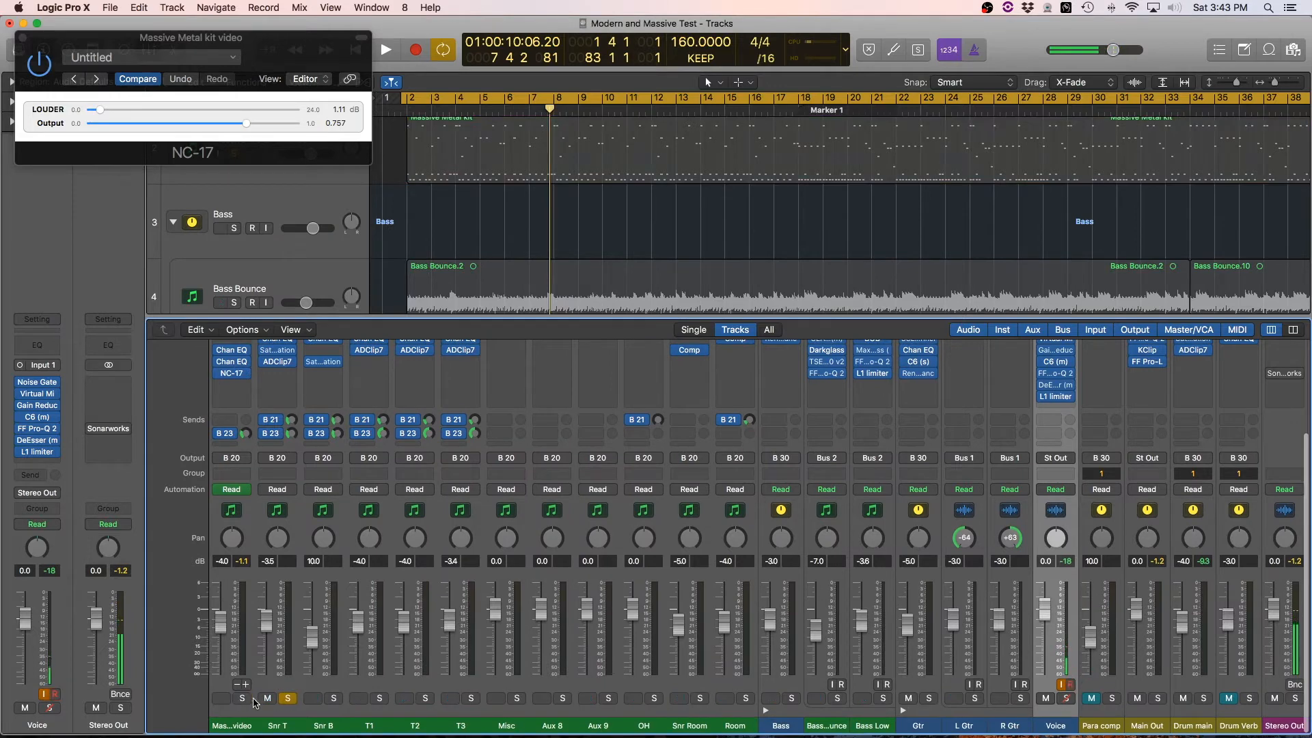
# - Close NC-17, open Snr T's MJUCjr compressor and Channel EQ, and move the EQ window clear of the compressor
pyautogui.scroll(6, 287, 614)
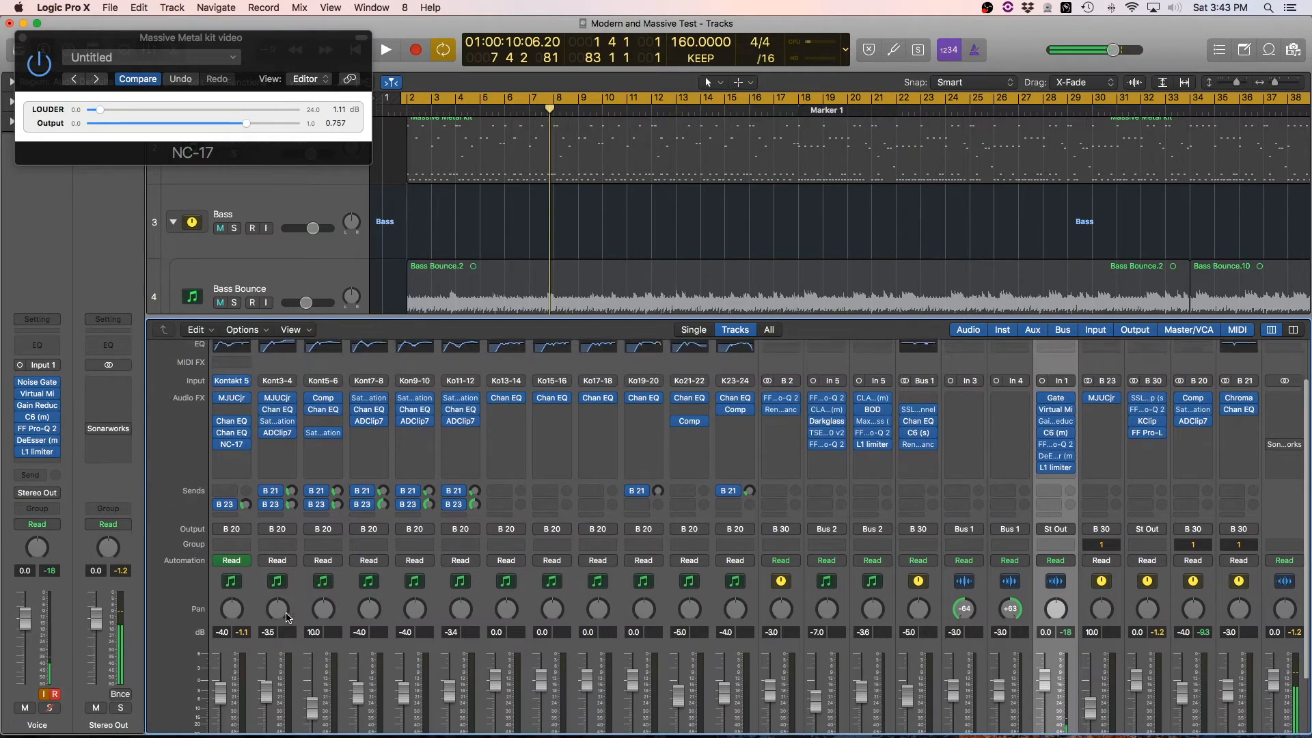
pyautogui.click(22, 38)
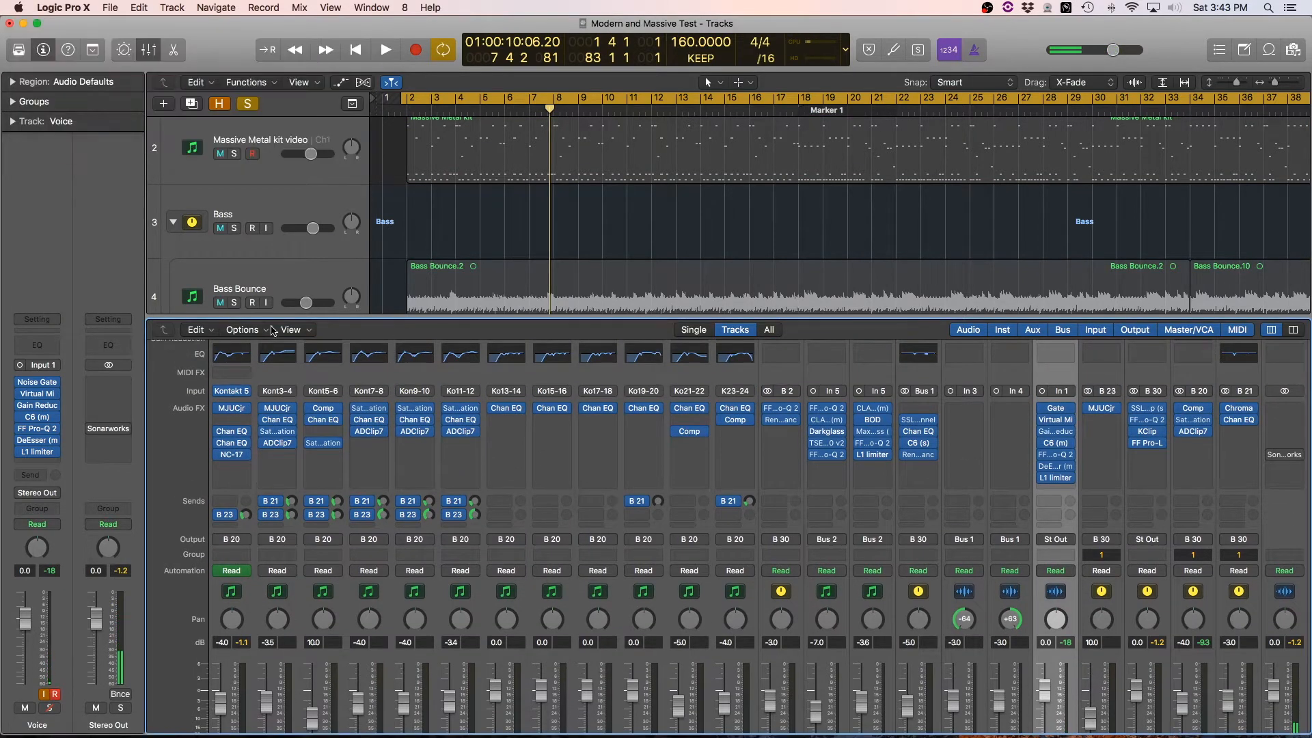
pyautogui.click(278, 409)
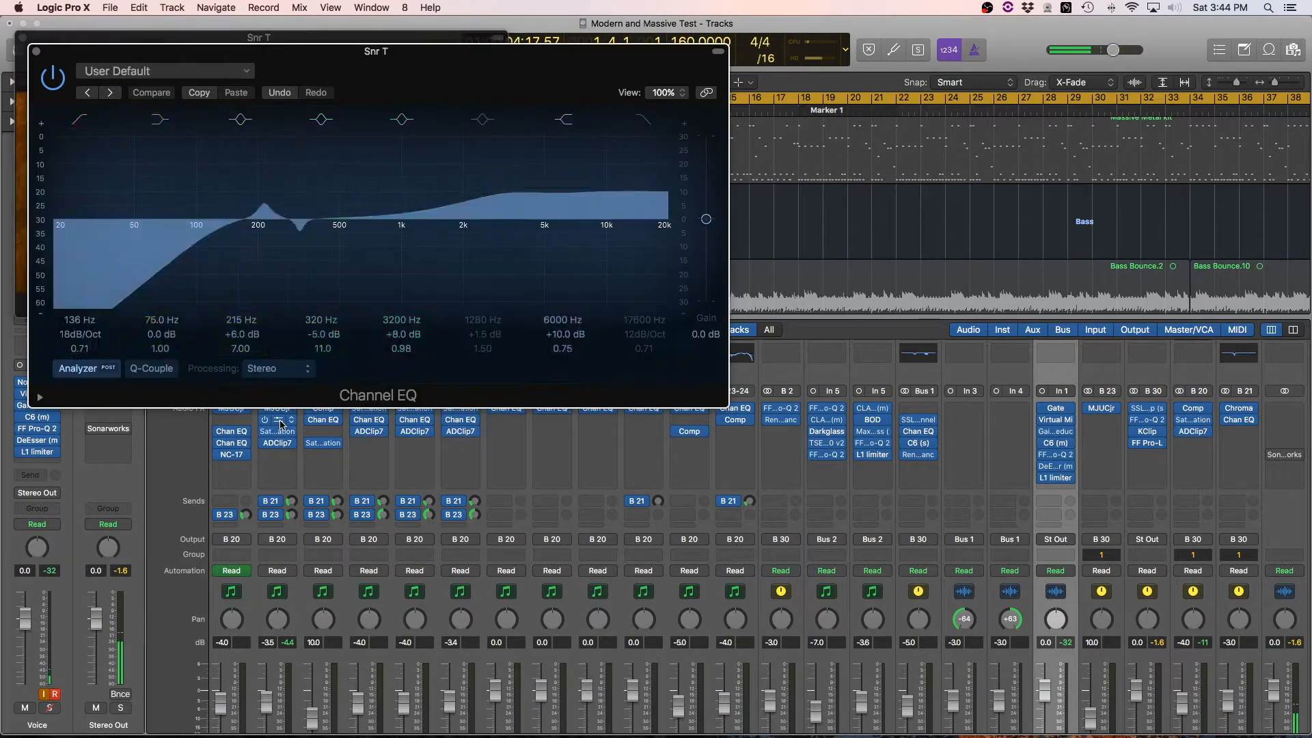
pyautogui.click(277, 420)
pyautogui.moveTo(358, 54); pyautogui.dragTo(786, 56)
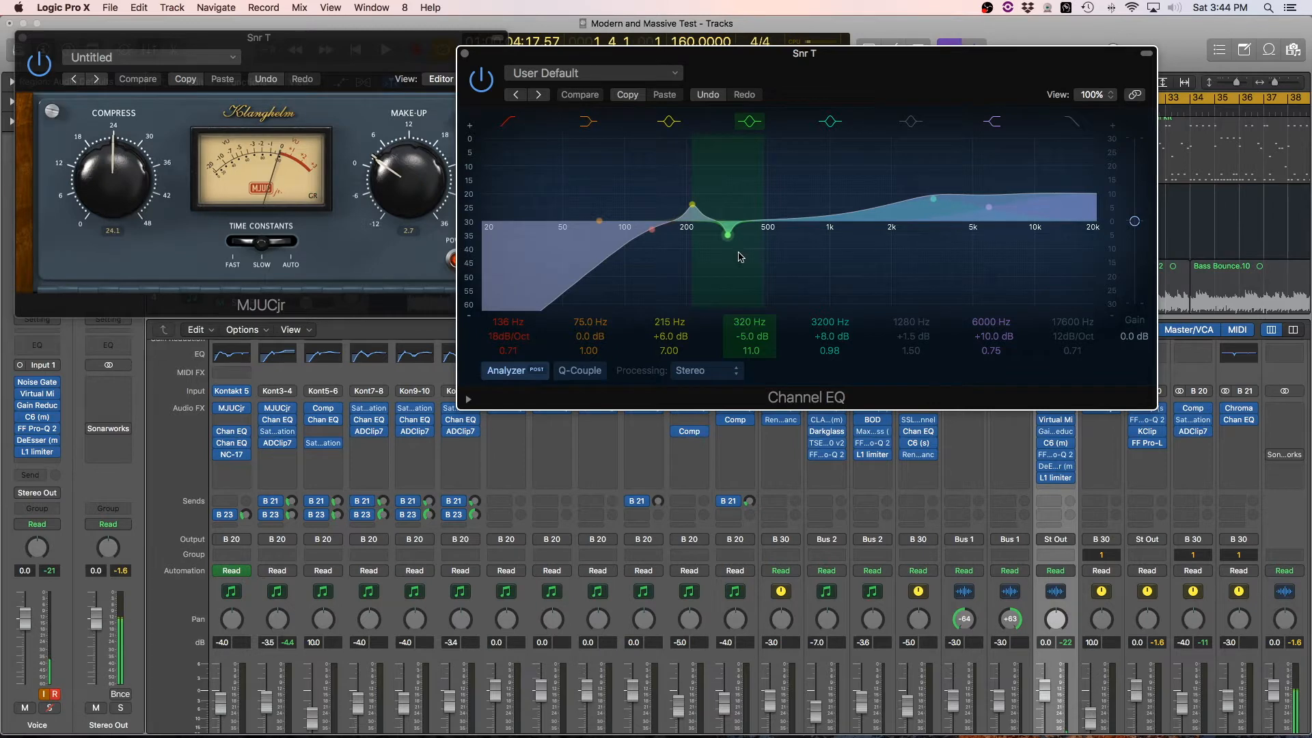
# - Set the Snr T EQ's 320 Hz cut to -5.5 dB and compare the snare with the 3200 Hz and 6000 Hz boosts off and on
pyautogui.moveTo(755, 336)
pyautogui.mouseDown()
pyautogui.moveTo(755, 272)
pyautogui.moveTo(755, 338)
pyautogui.mouseUp()
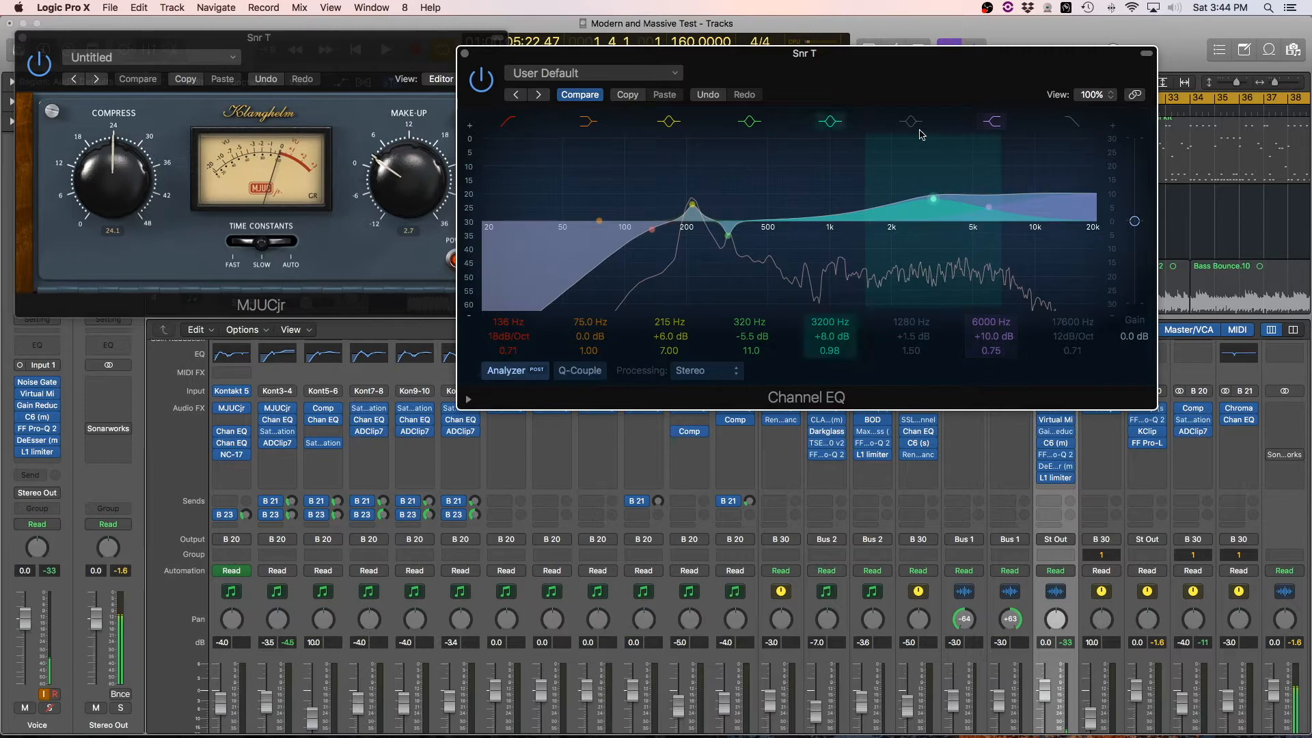
pyautogui.click(830, 123)
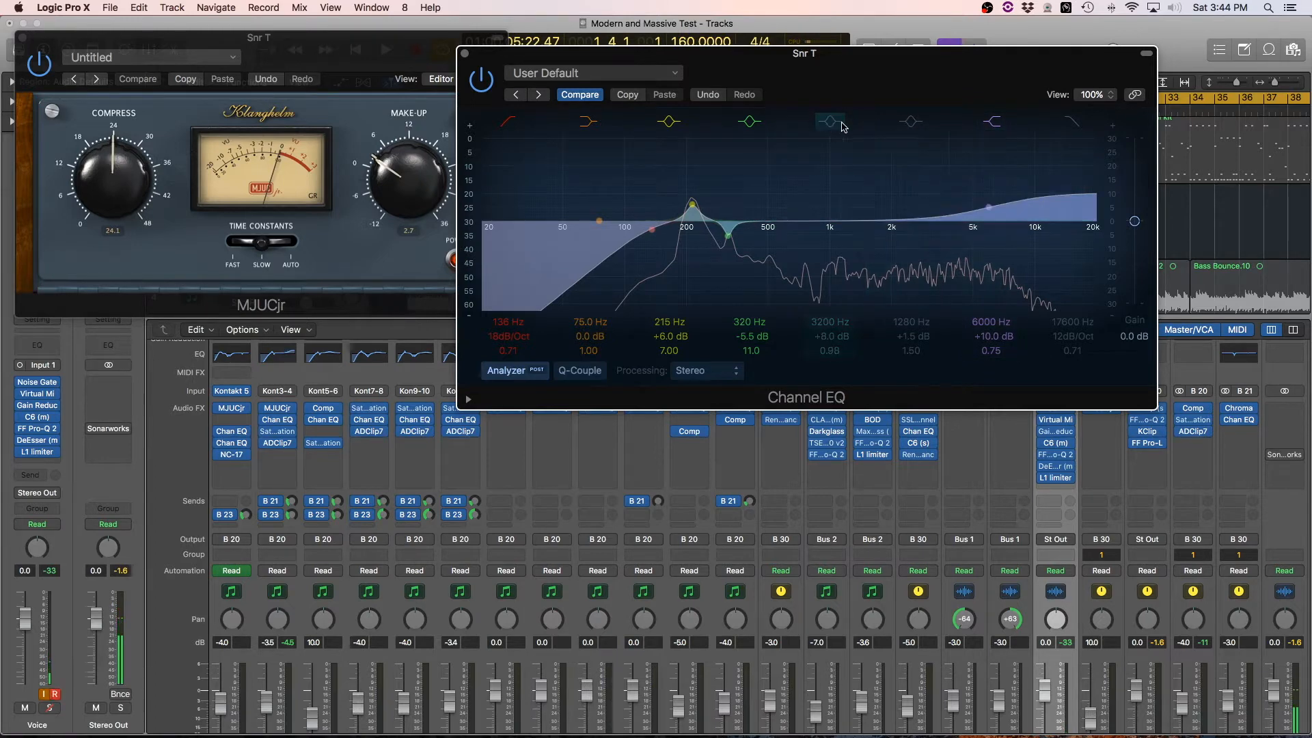
pyautogui.click(1001, 123)
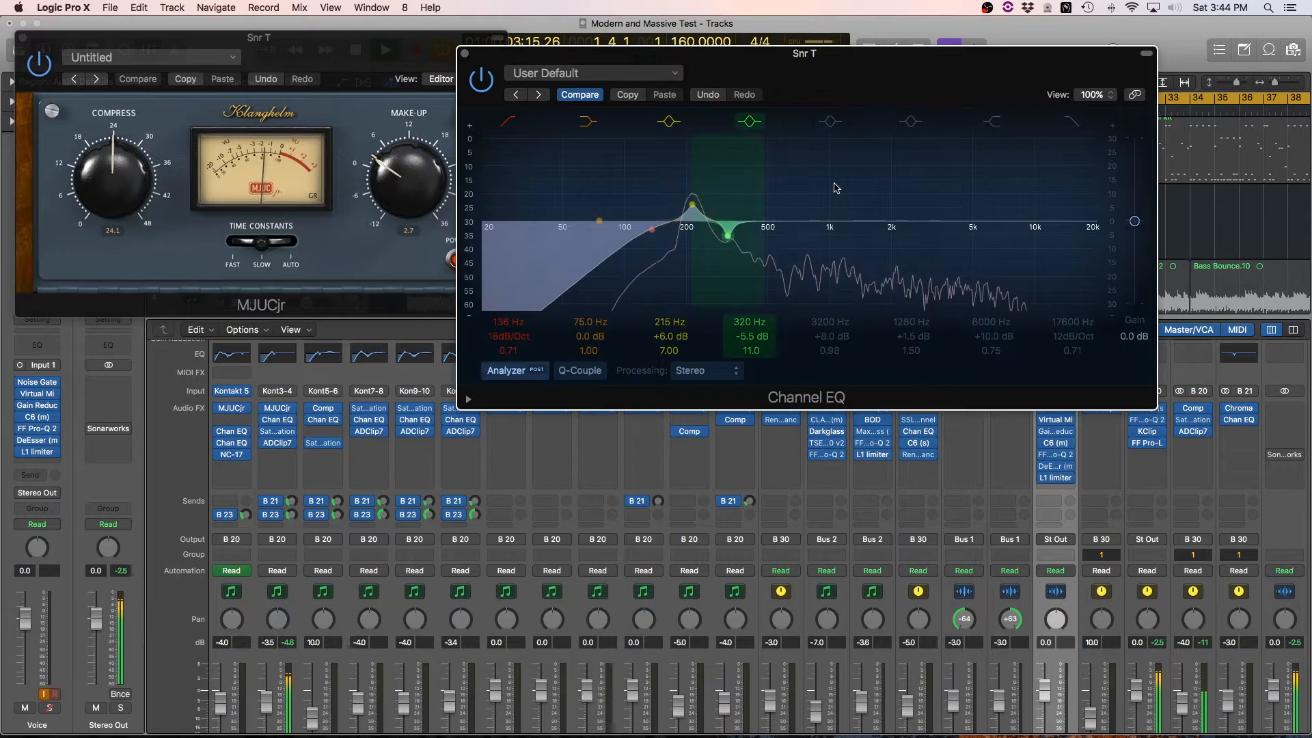
pyautogui.click(830, 122)
pyautogui.click(994, 123)
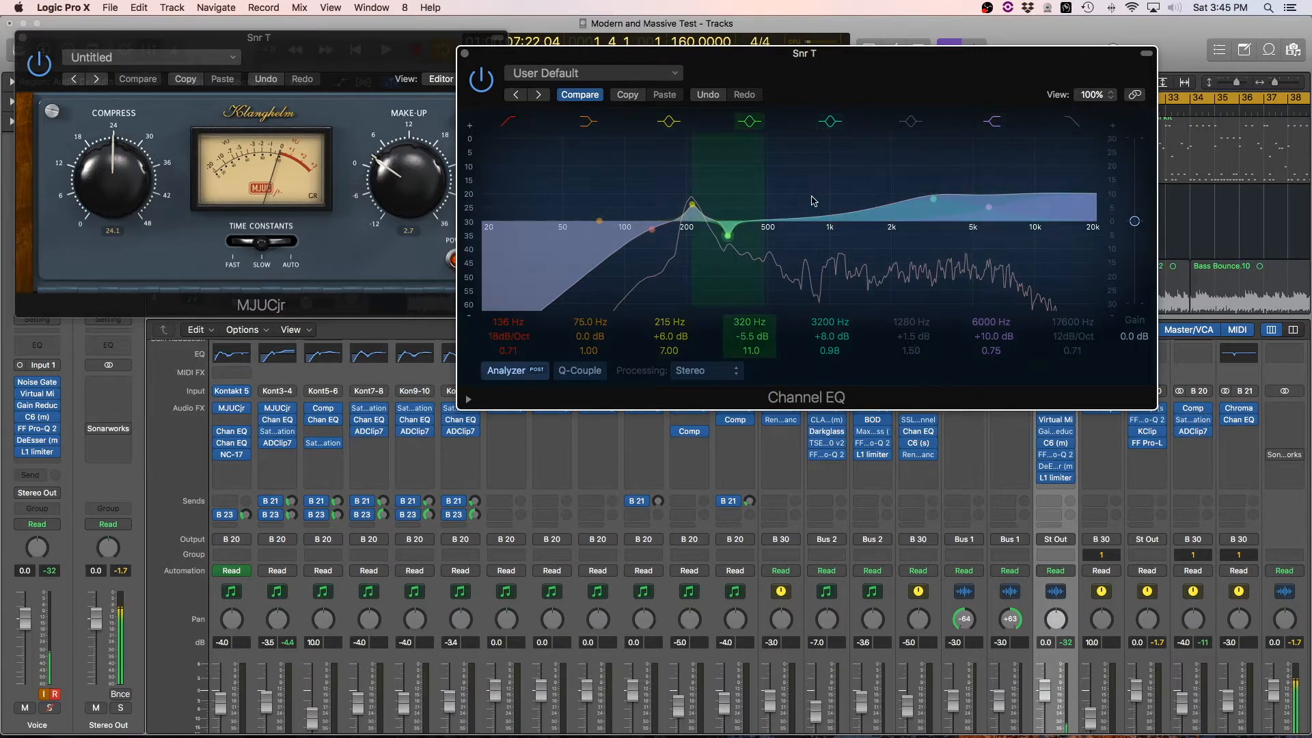
# - Close Snr T's Channel EQ and MJUCjr windows, open its Softube Saturation Knob and move the plug-in window aside
pyautogui.scroll(-5, 418, 540)
pyautogui.scroll(6, 415, 537)
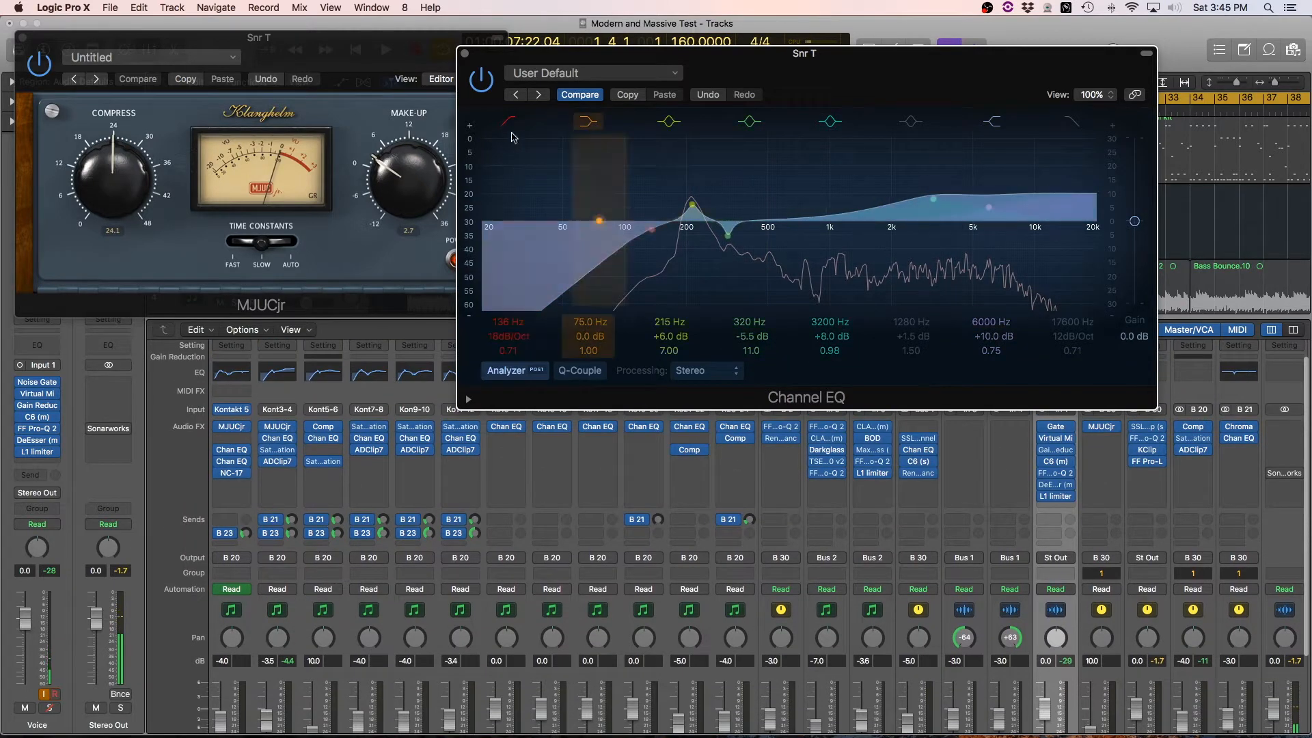
pyautogui.click(465, 54)
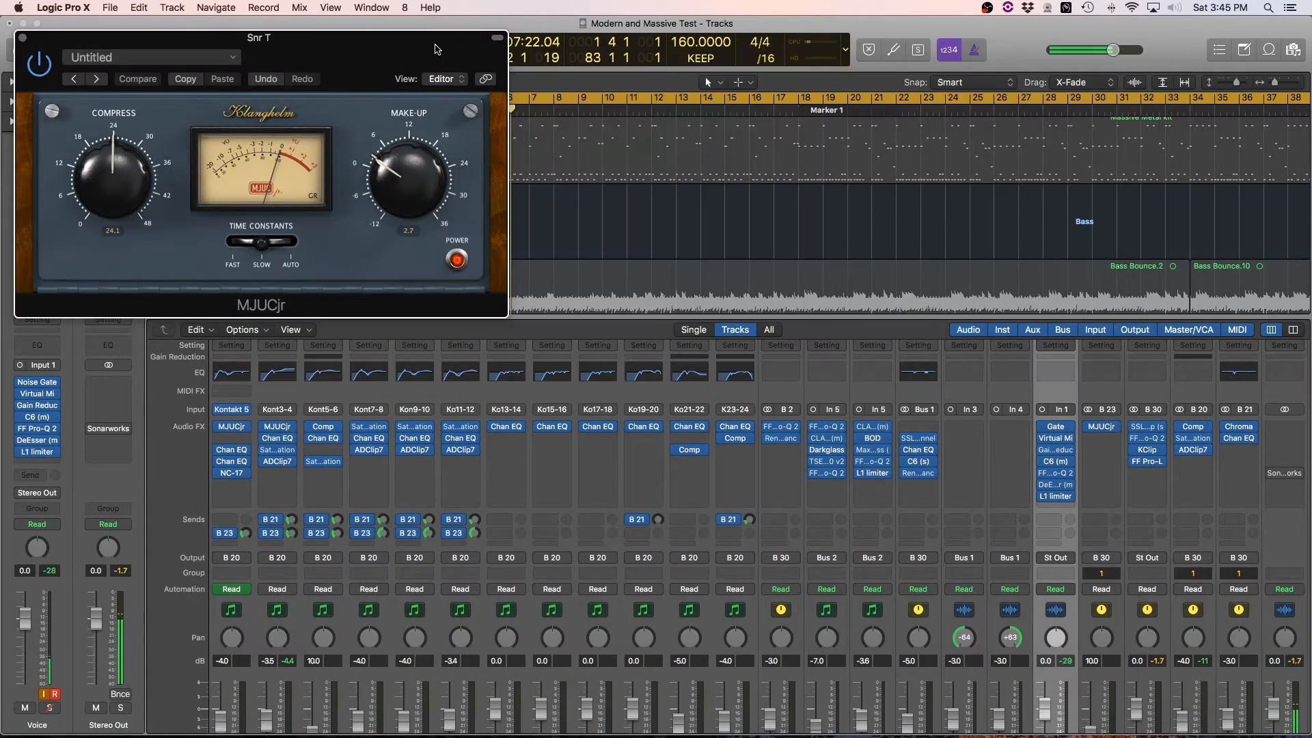
pyautogui.click(23, 38)
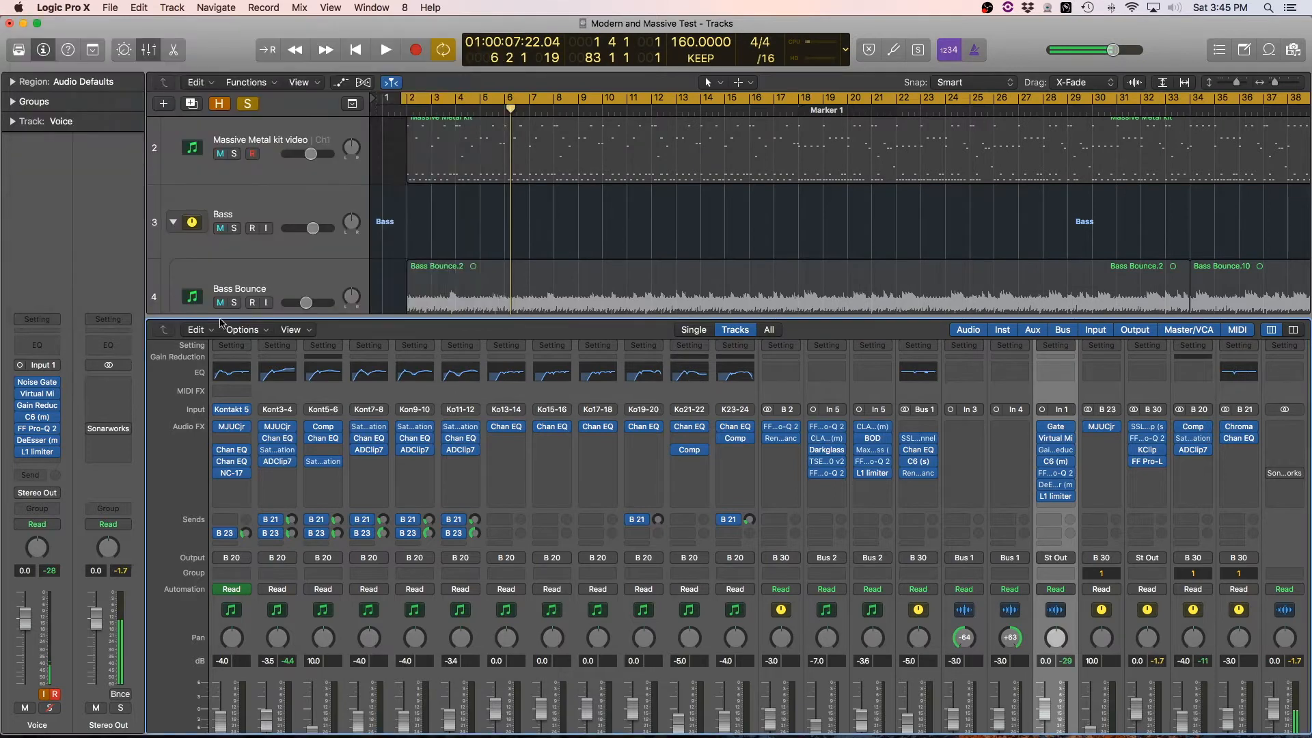
pyautogui.click(279, 452)
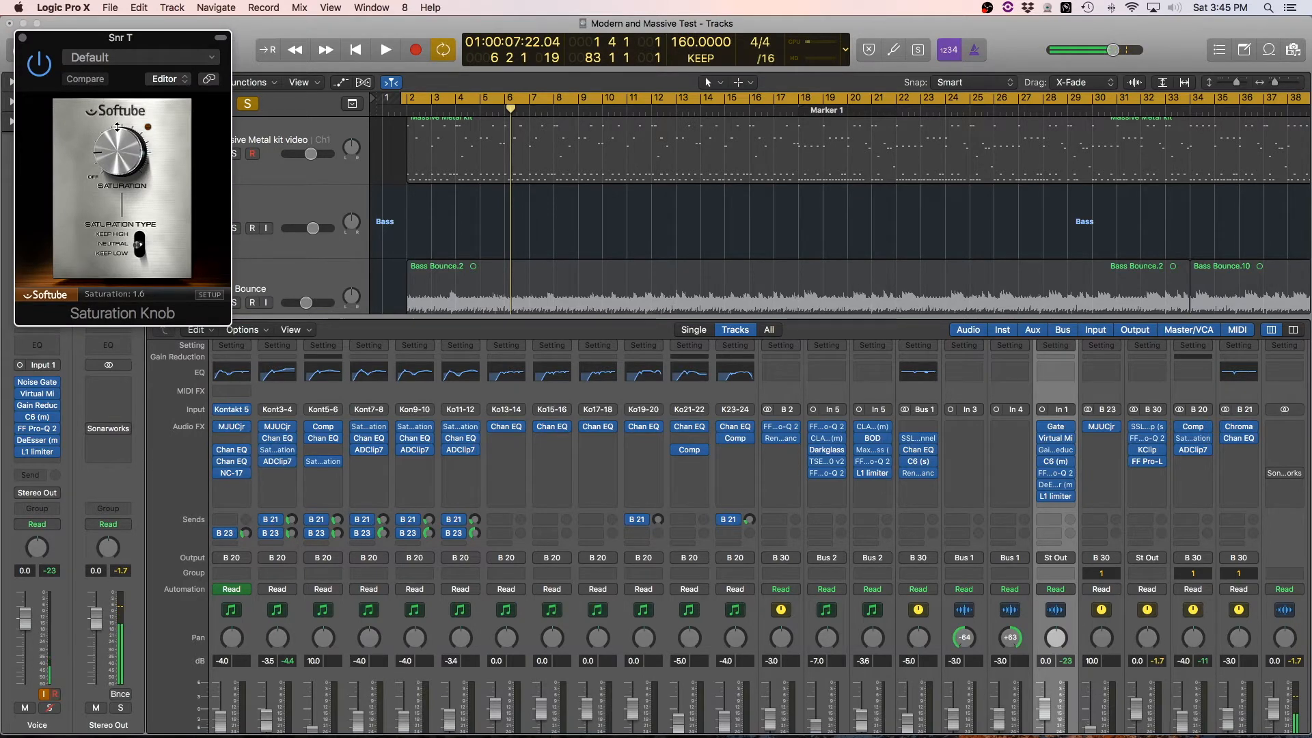
pyautogui.moveTo(119, 39); pyautogui.dragTo(238, 65)
# - Play the soloed Snr T with Saturation Knob active, bypassed and active again, and close the plug-in
pyautogui.press('space')
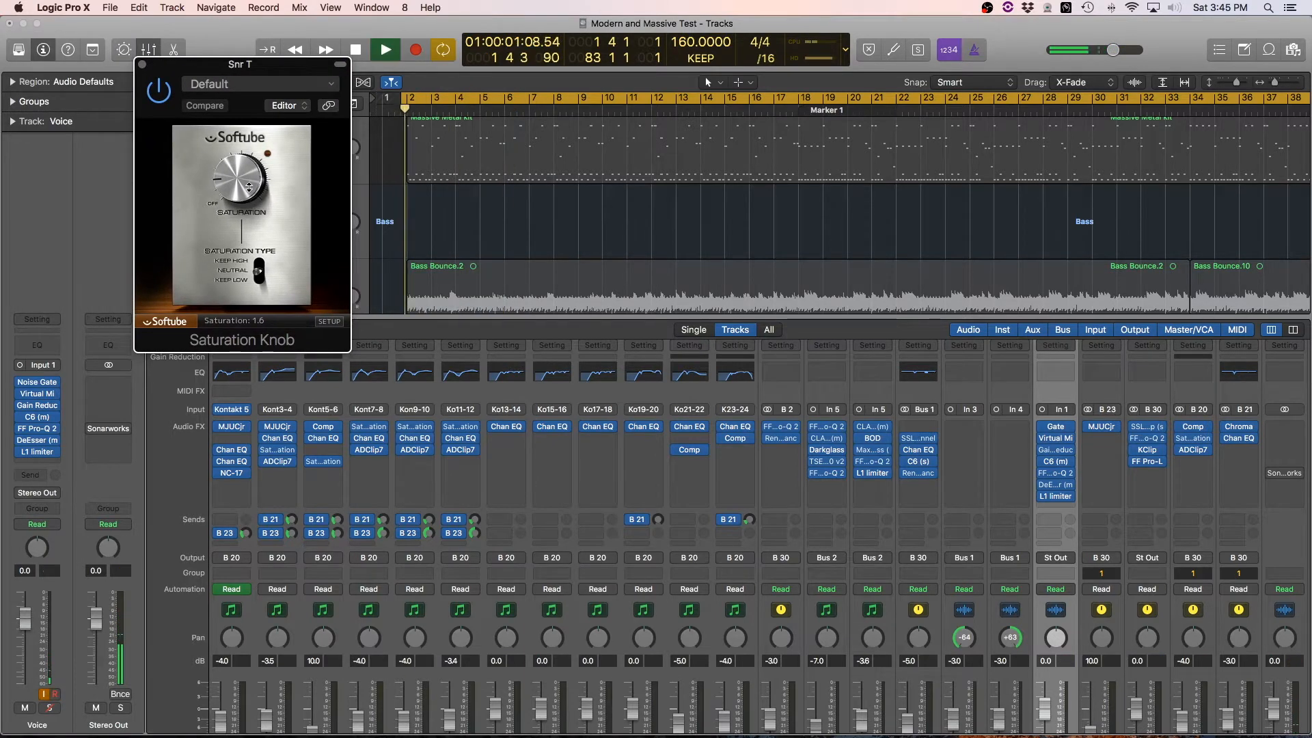
pyautogui.click(159, 91)
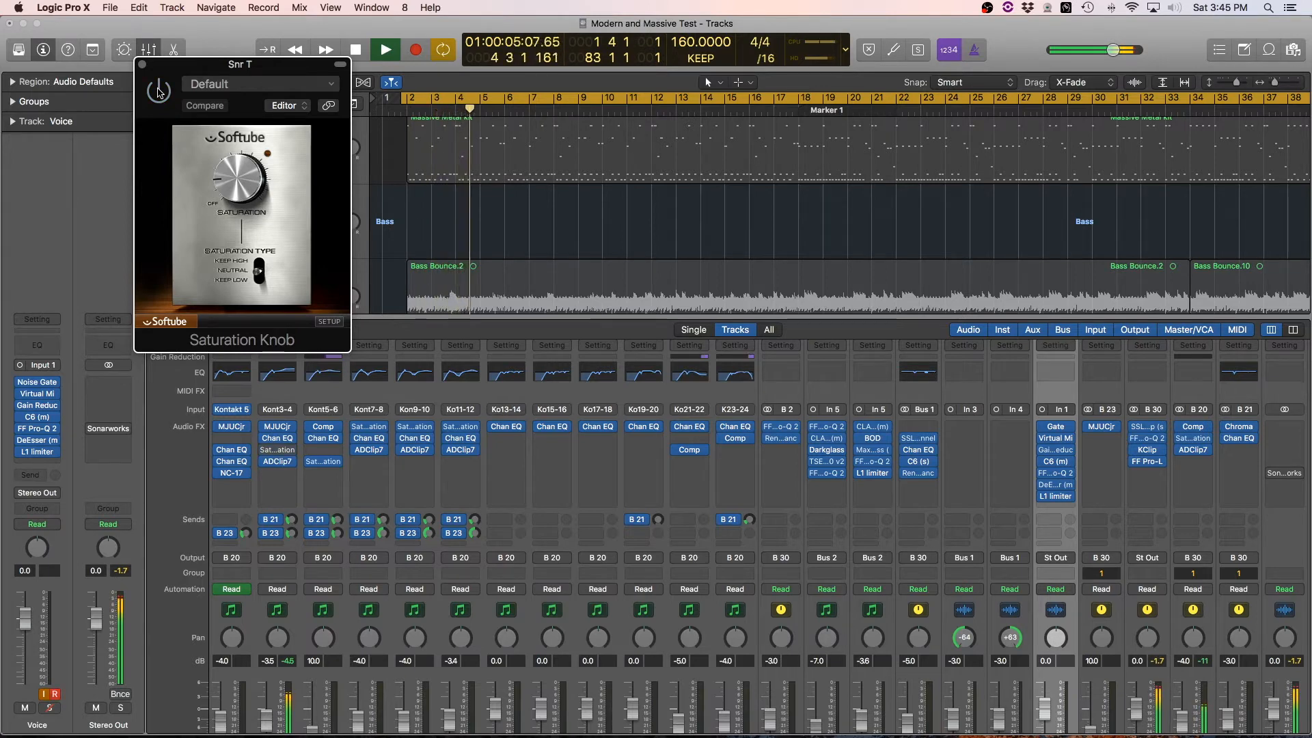
pyautogui.click(159, 91)
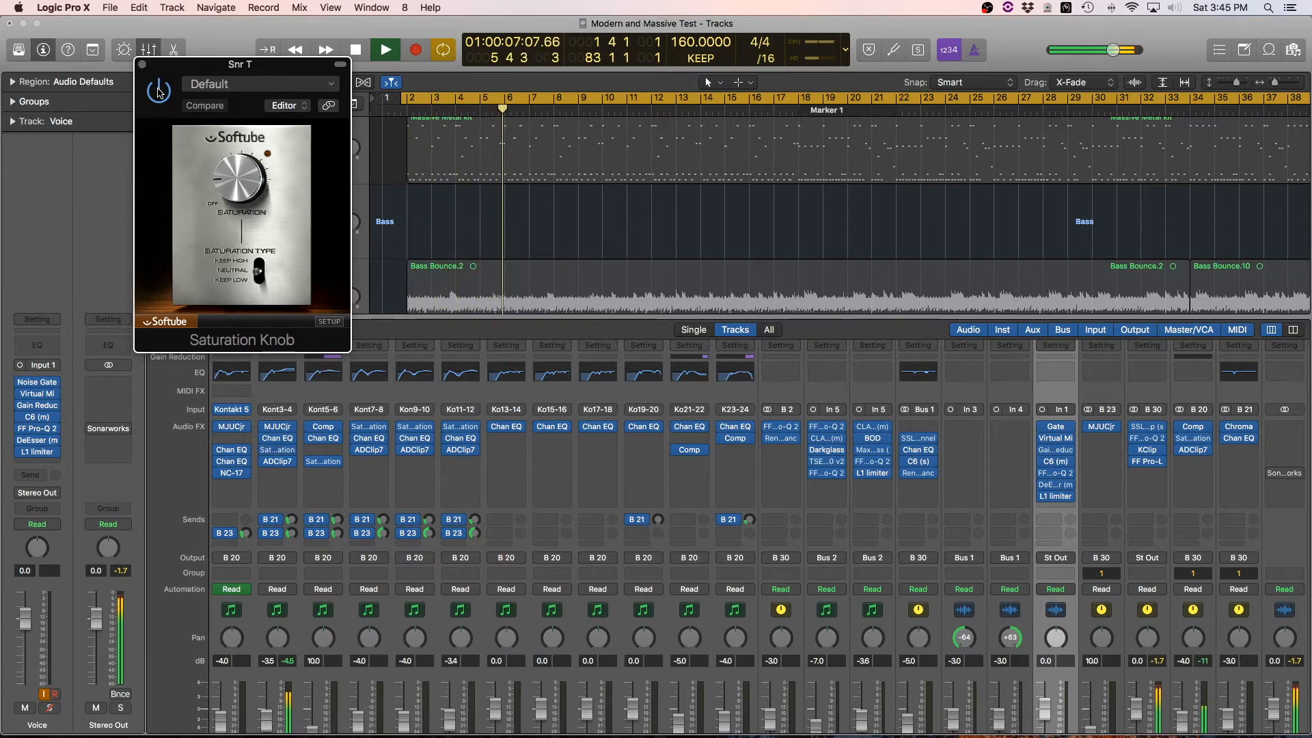
pyautogui.press('space')
pyautogui.moveTo(236, 185)
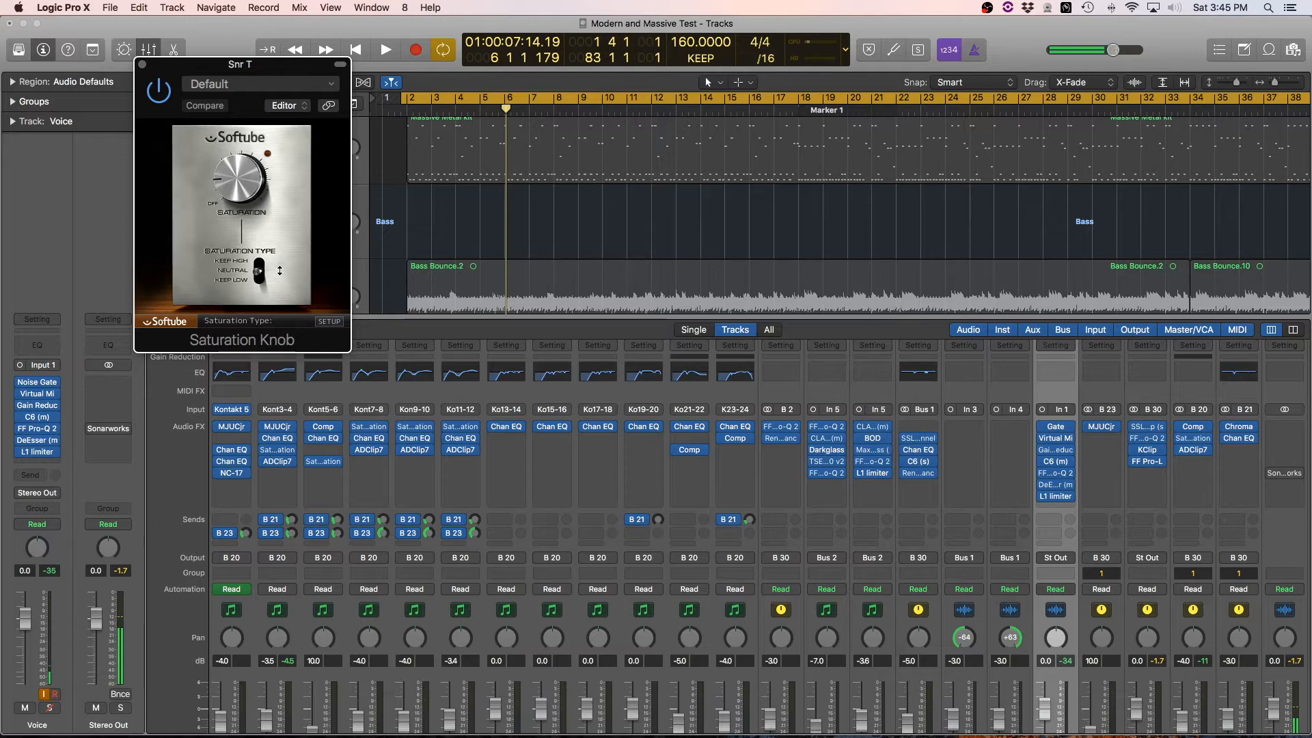
pyautogui.click(143, 66)
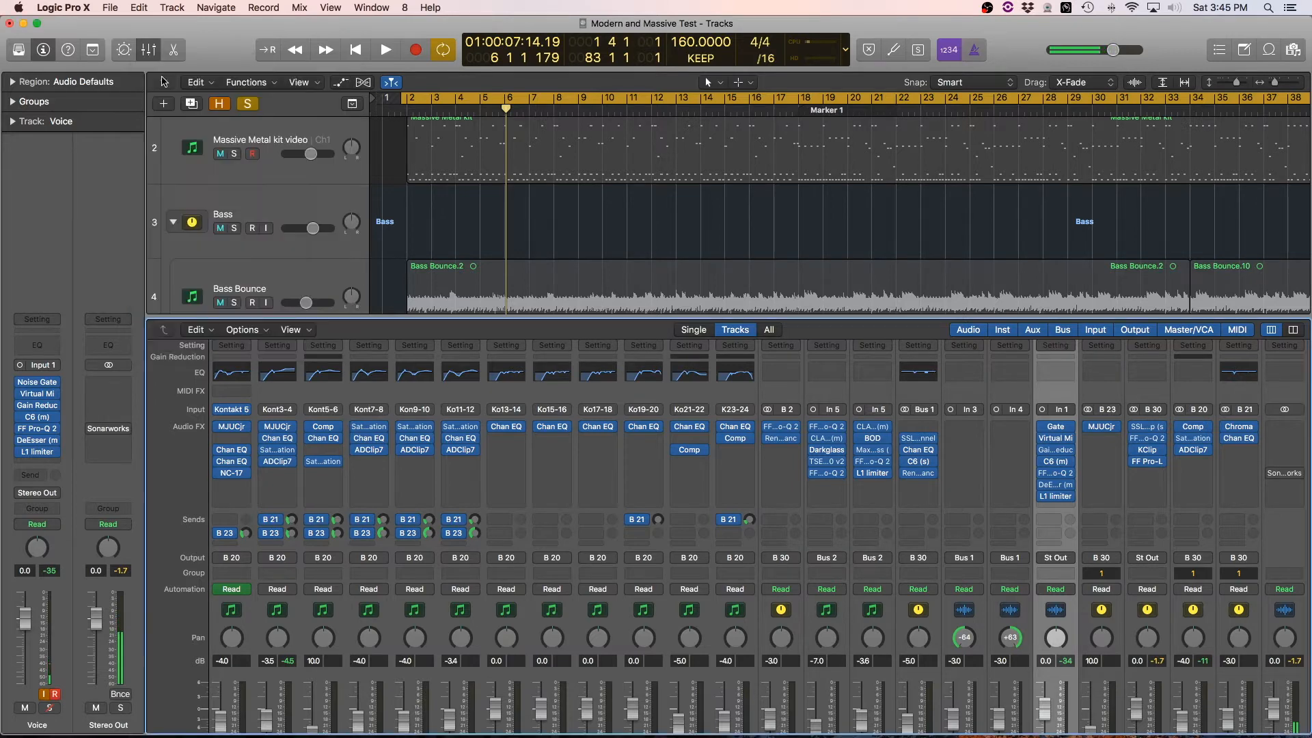
# - Open Snr T's ADClip7 and play the soloed snare, switching the clipper's mode from Gain Match to ADClip Normal
pyautogui.click(279, 463)
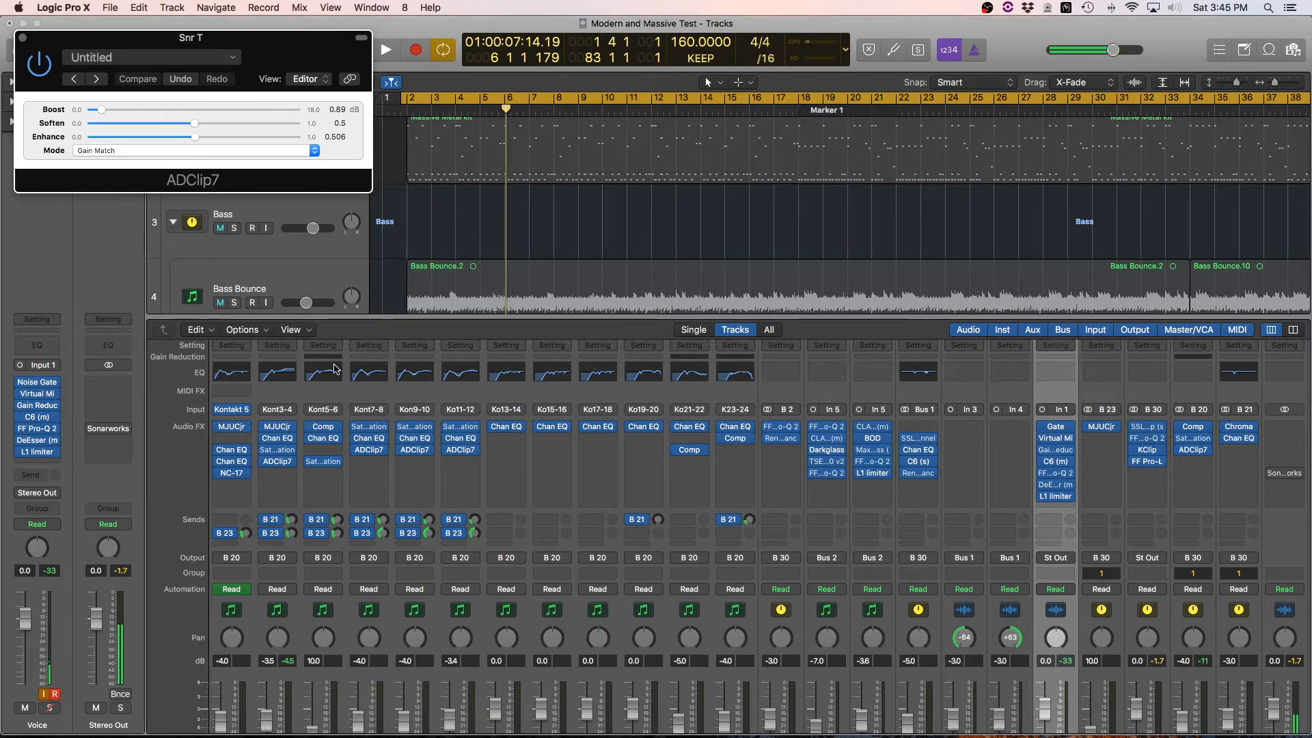
pyautogui.scroll(-4, 351, 516)
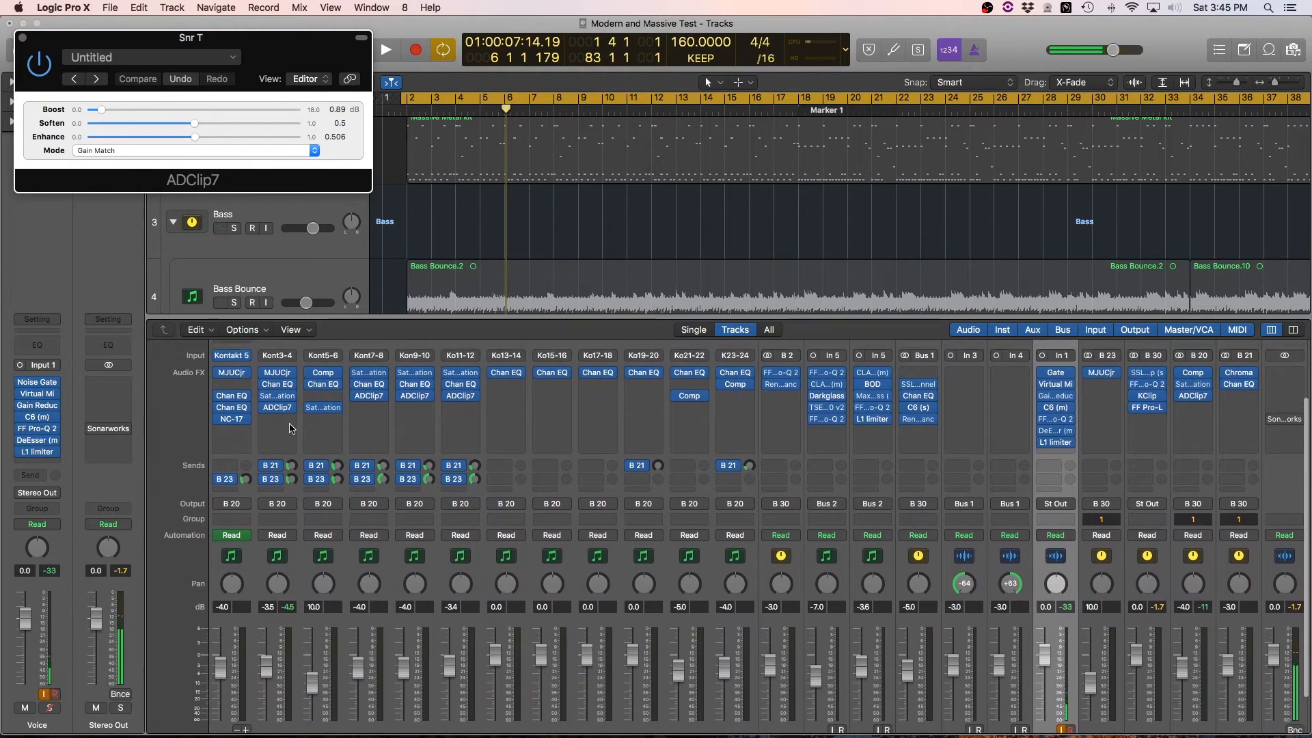
pyautogui.moveTo(265, 412)
pyautogui.press('space')
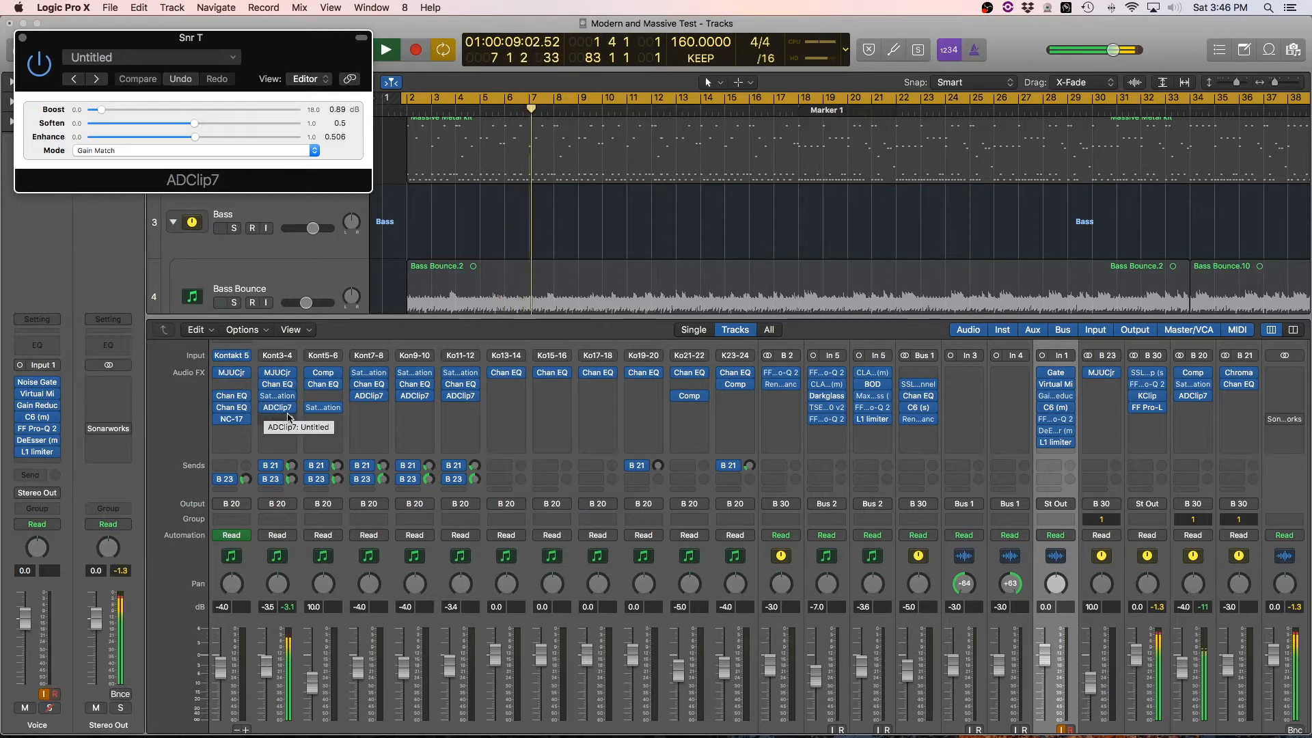
pyautogui.click(257, 150)
pyautogui.click(205, 140)
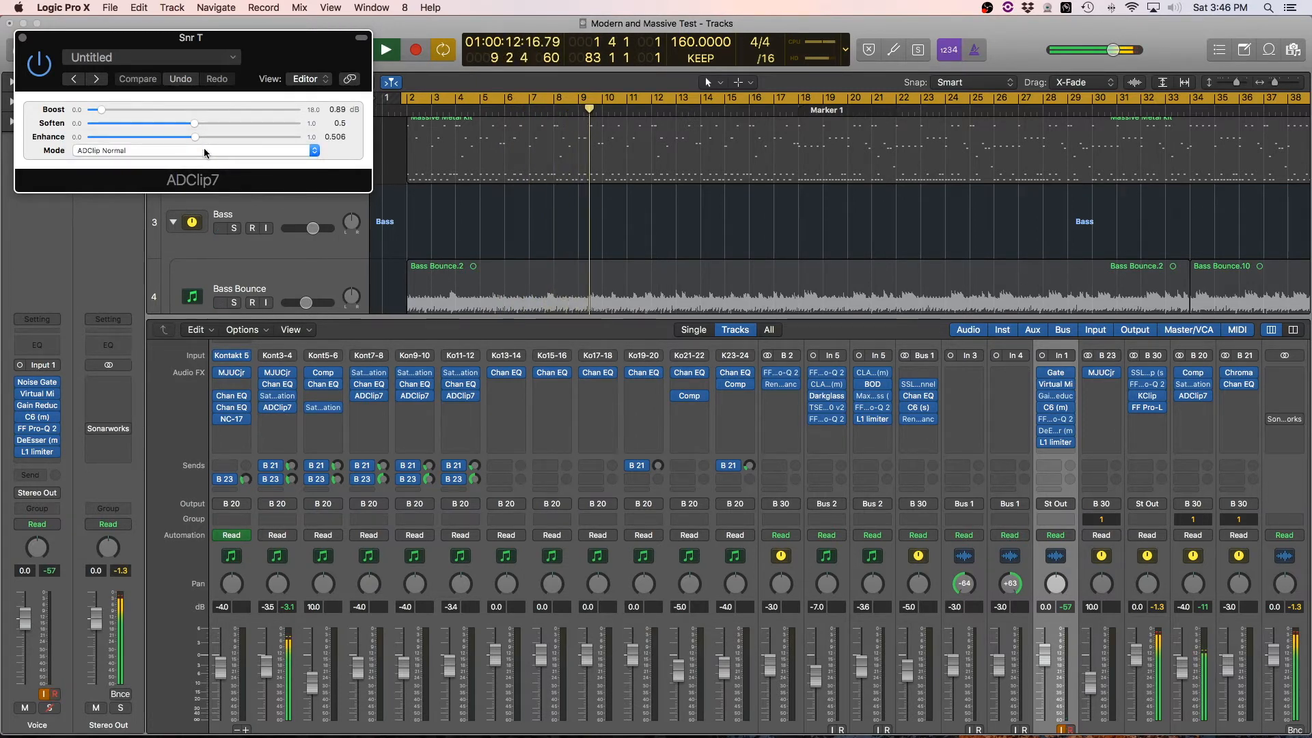
pyautogui.press('space')
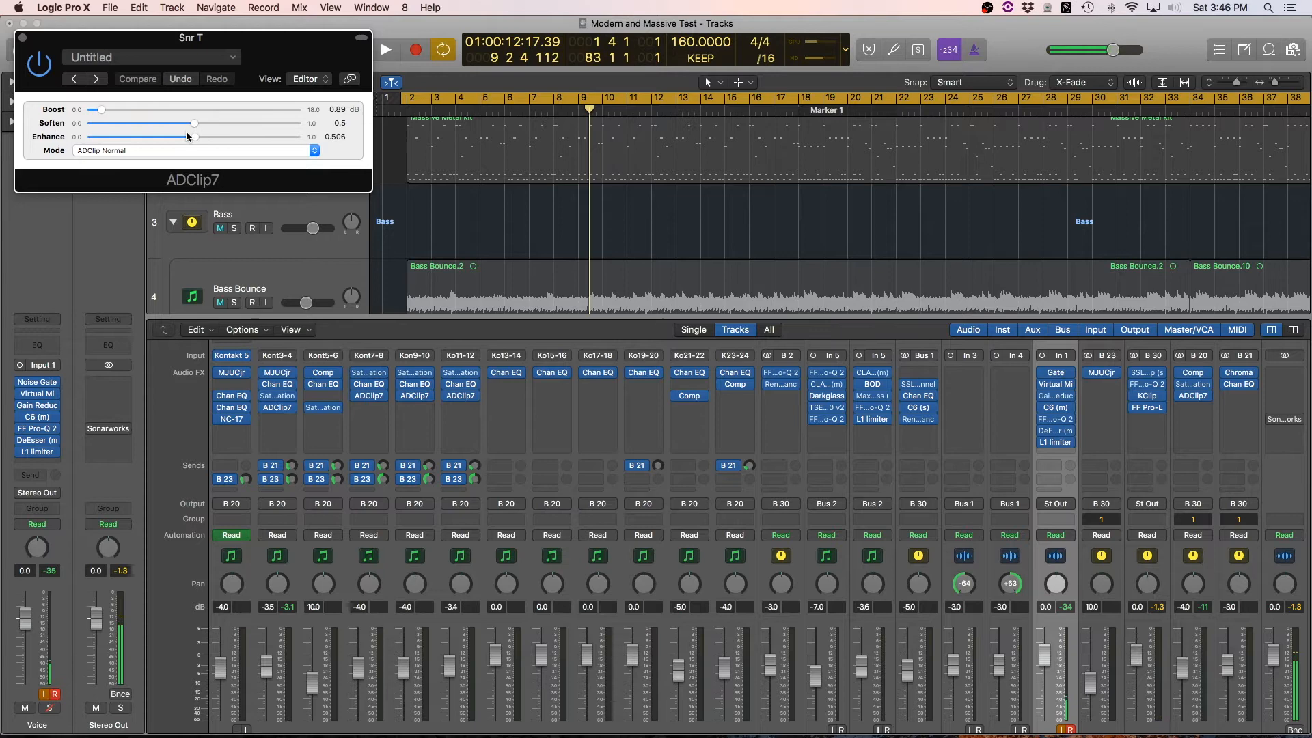
# - Set the Snr T ADClip7's mode back to Gain Match and close the plug-in
pyautogui.click(134, 152)
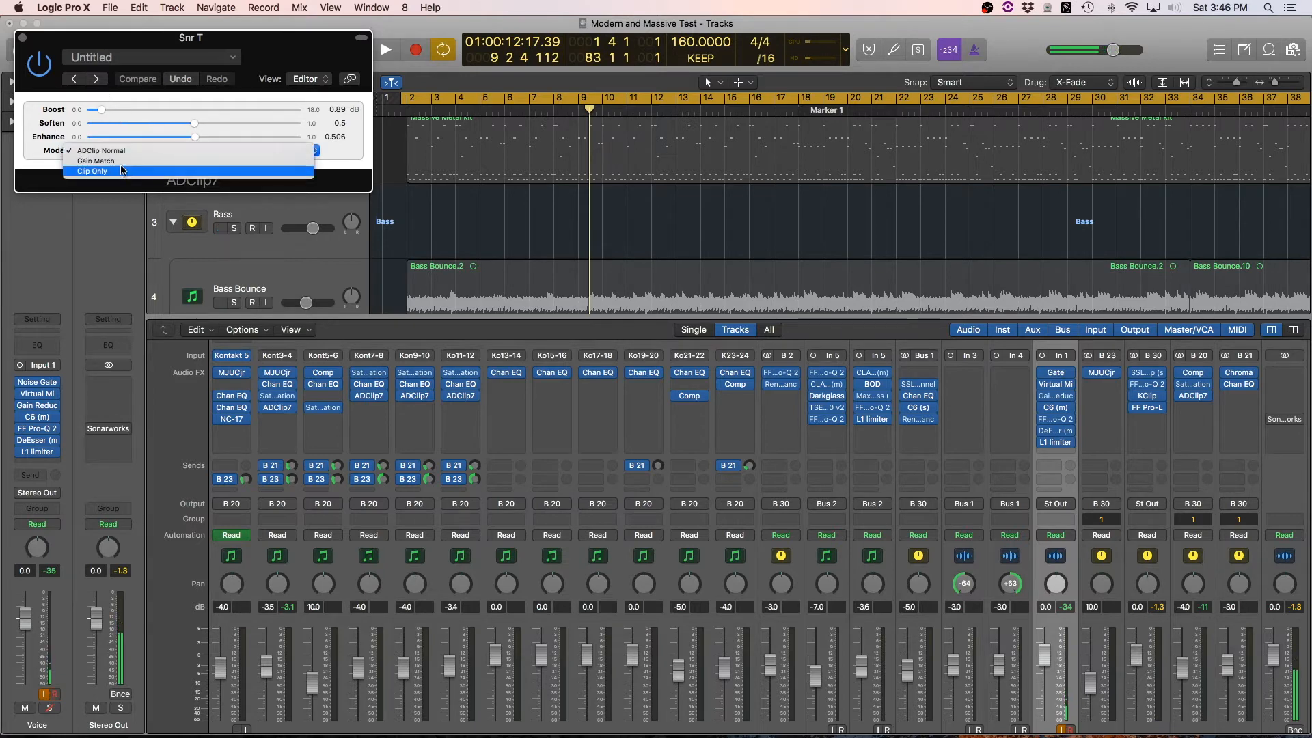
pyautogui.click(124, 168)
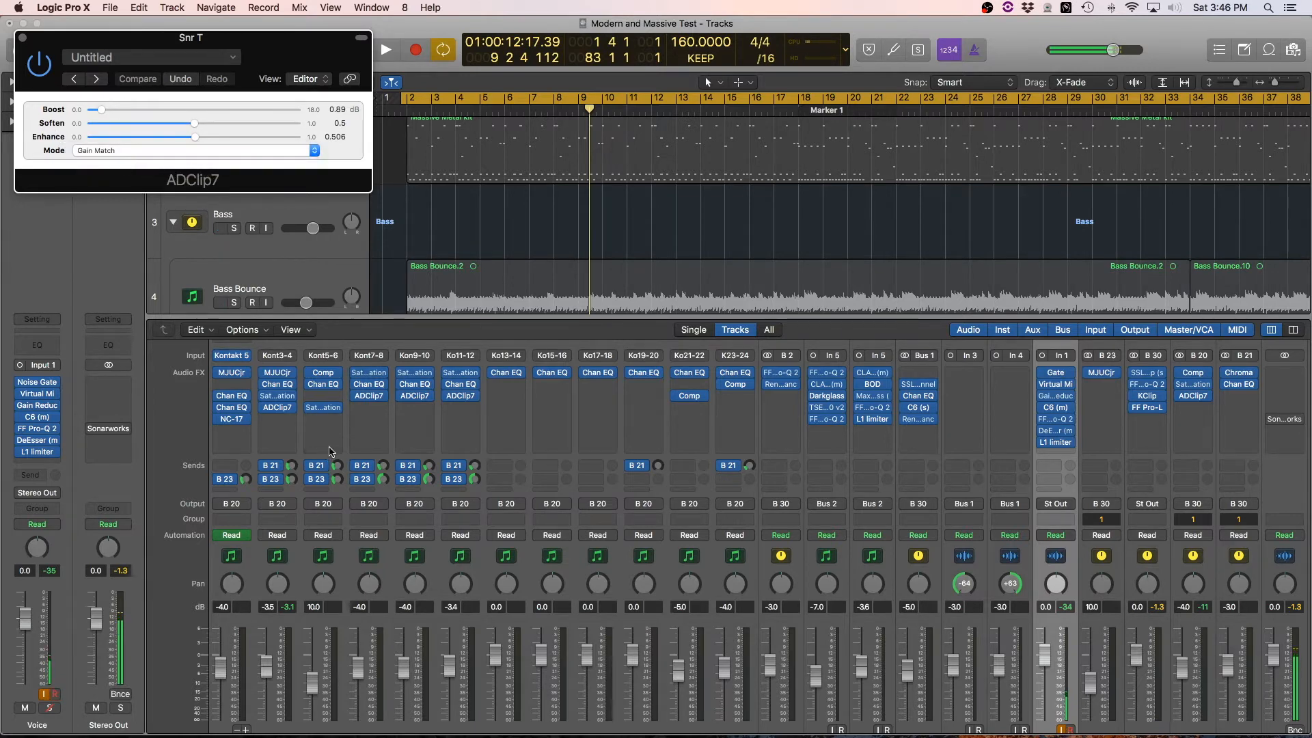
pyautogui.click(23, 37)
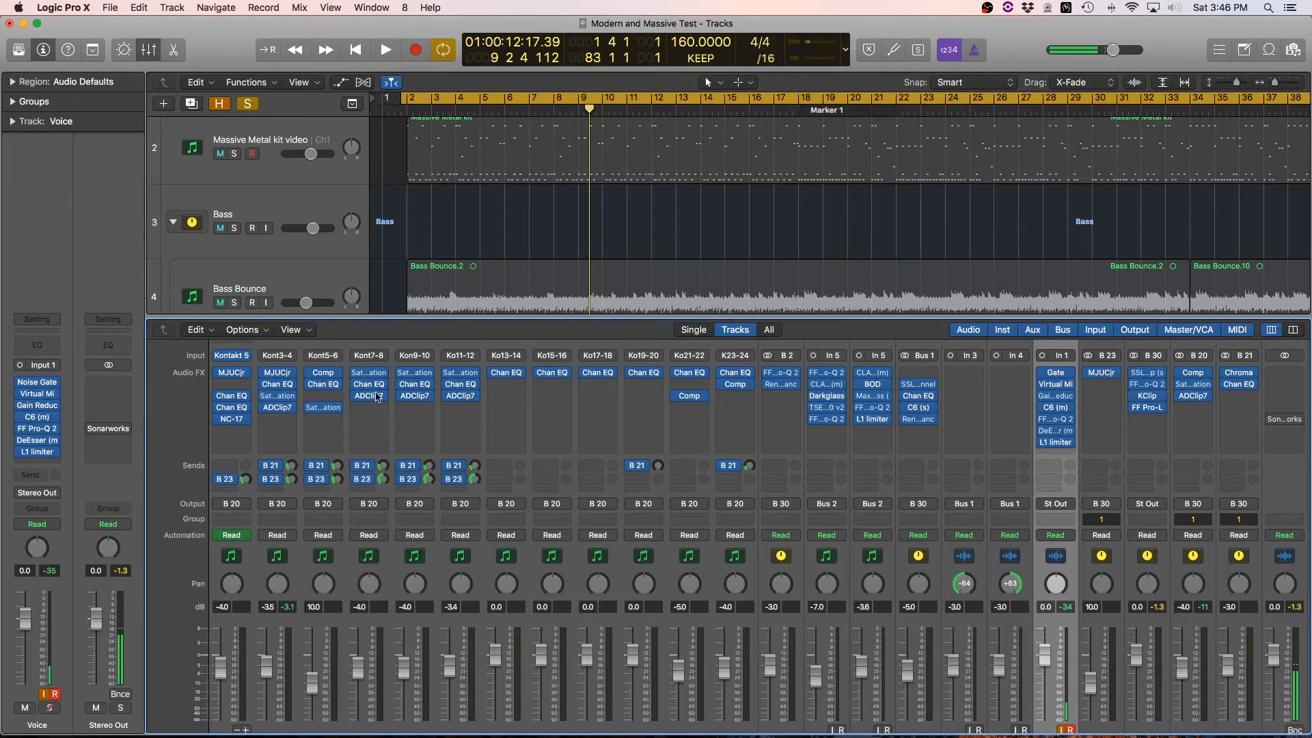
# - Open Snr B's Compressor, review its attack, release, ratio, threshold and make-up settings, and move the window clear of the snare channels
pyautogui.scroll(-3, 334, 424)
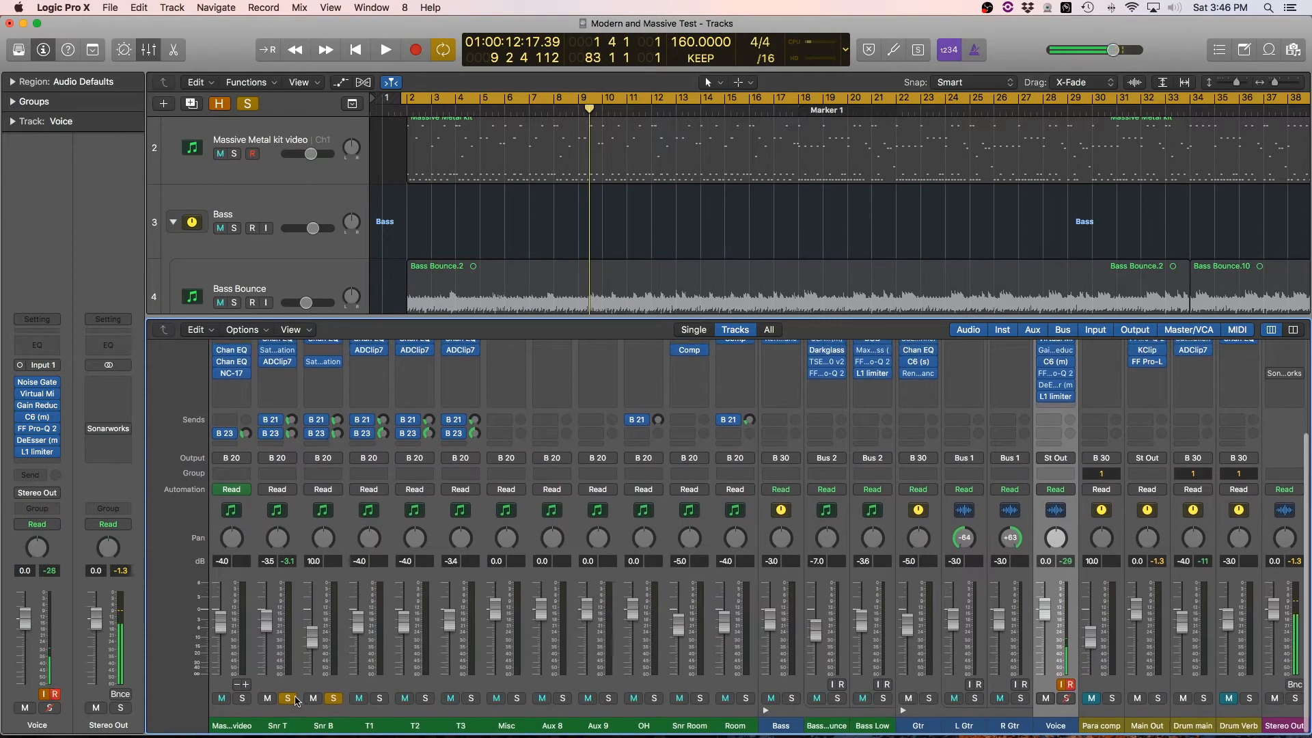
pyautogui.scroll(8, 326, 457)
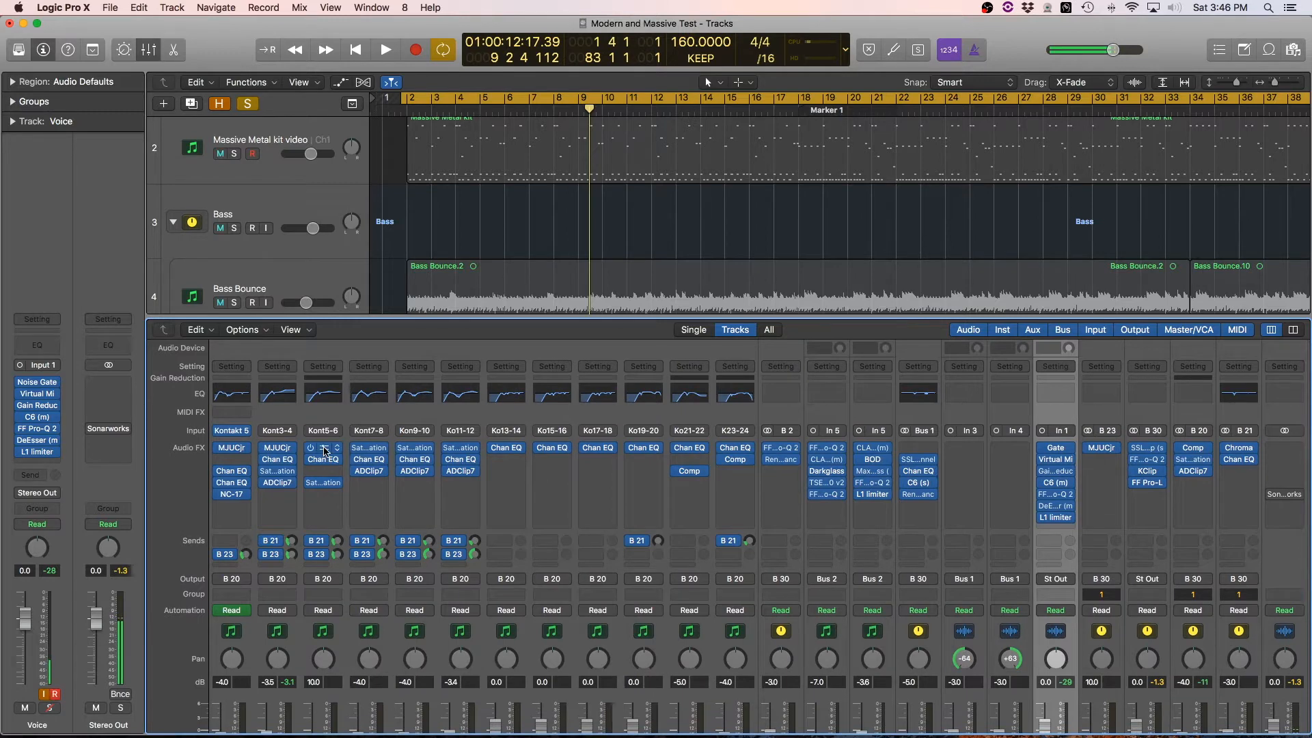
pyautogui.click(325, 451)
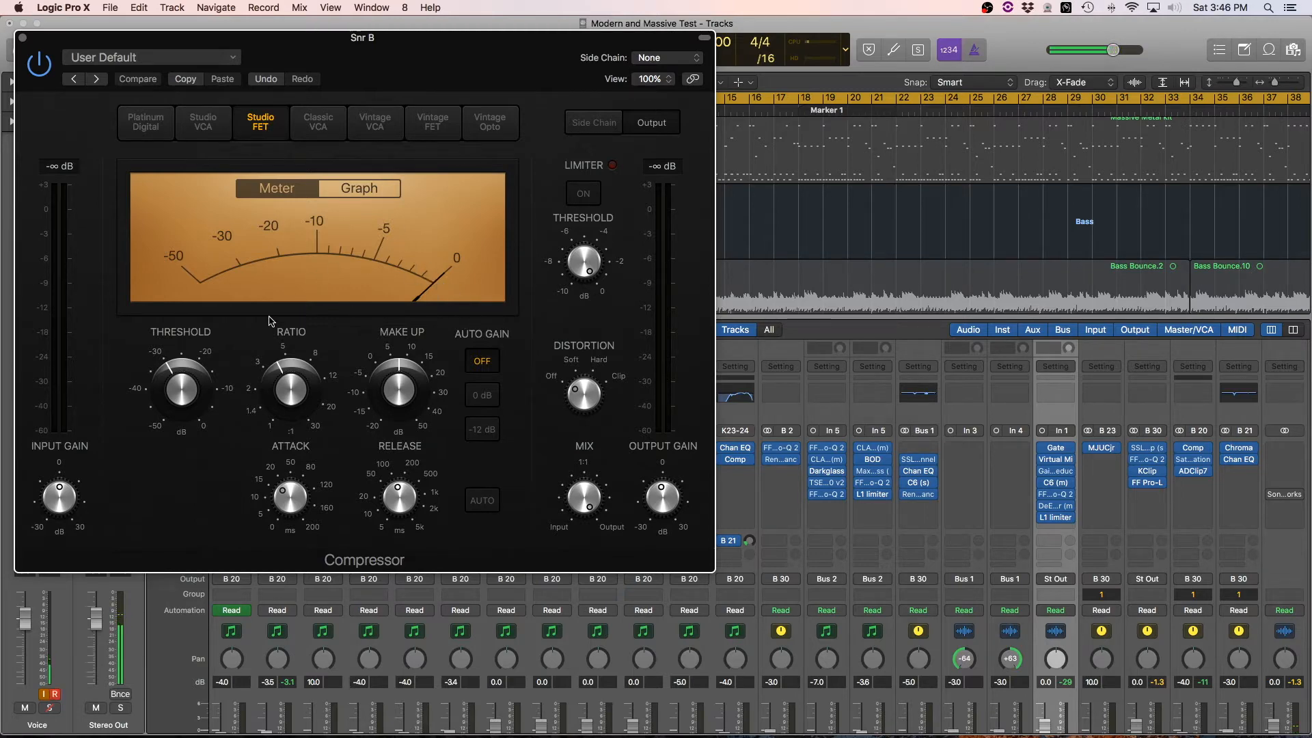
pyautogui.moveTo(279, 499)
pyautogui.moveTo(404, 500)
pyautogui.moveTo(290, 380)
pyautogui.moveTo(181, 384)
pyautogui.moveTo(412, 394)
pyautogui.moveTo(409, 69); pyautogui.dragTo(824, 71)
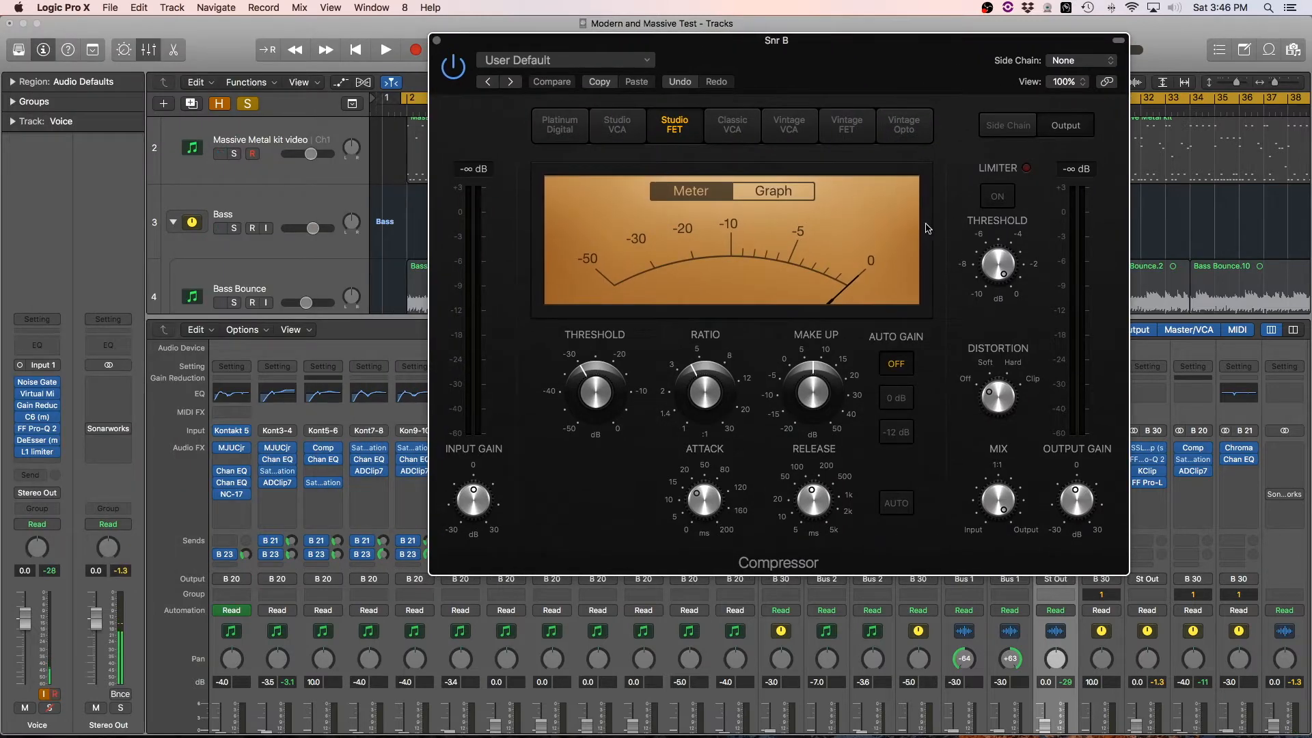
# - Play the soloed Snr B with the Compressor active, bypassed and active again, and stop playback
pyautogui.press('space')
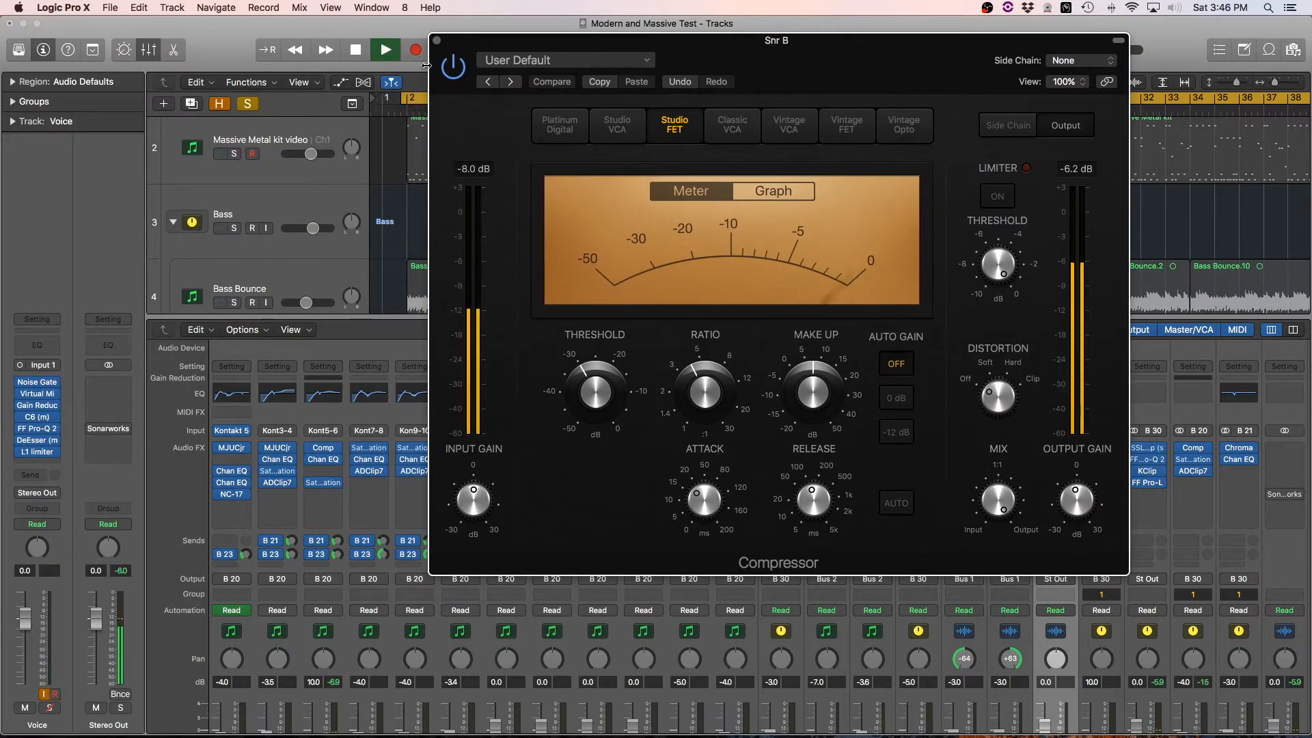
pyautogui.click(454, 69)
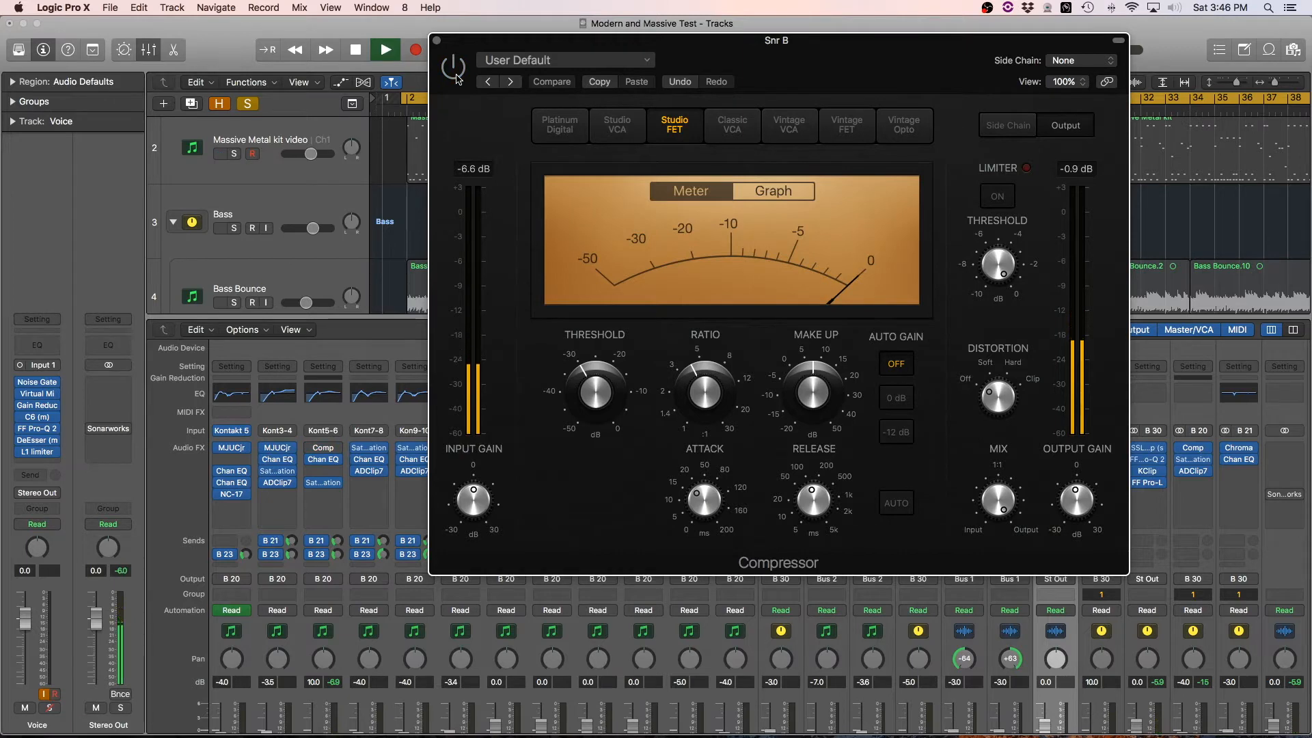
pyautogui.click(456, 78)
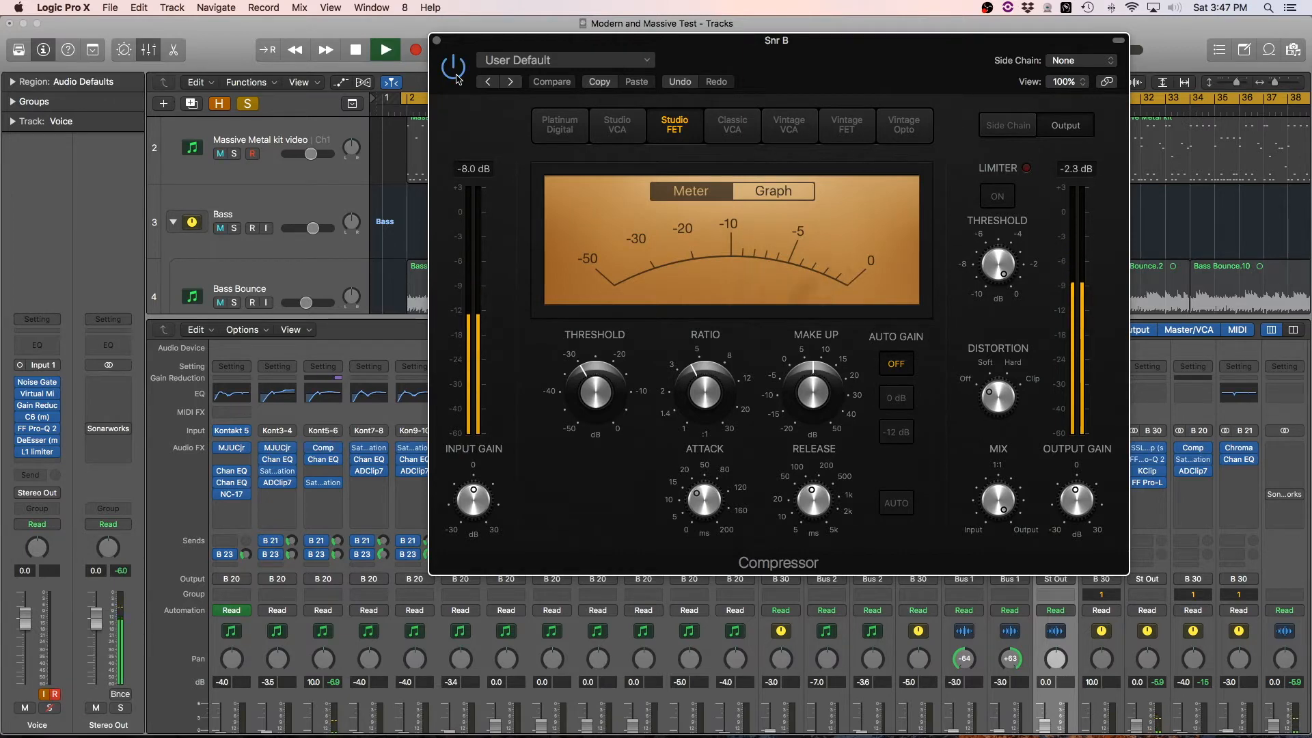
pyautogui.press('space')
# - Open Snr B's Channel EQ and close the Compressor window behind it
pyautogui.moveTo(325, 463)
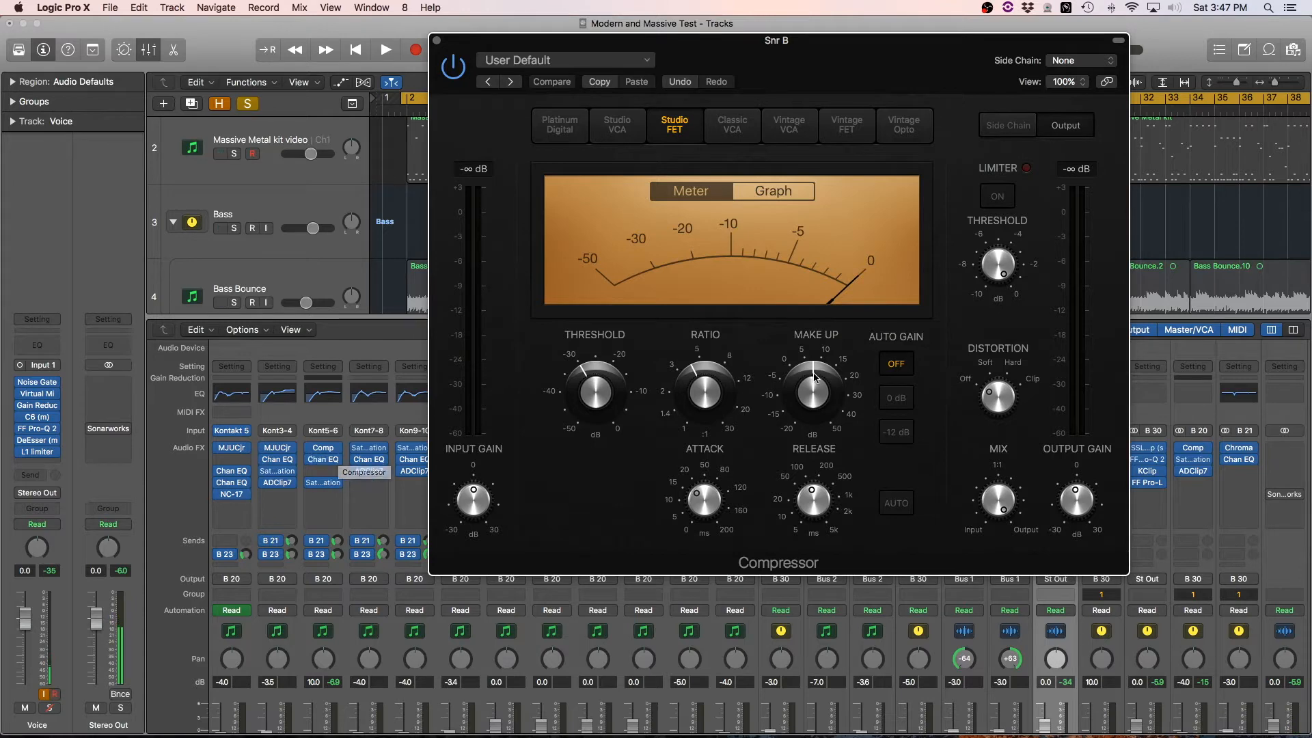
pyautogui.click(326, 459)
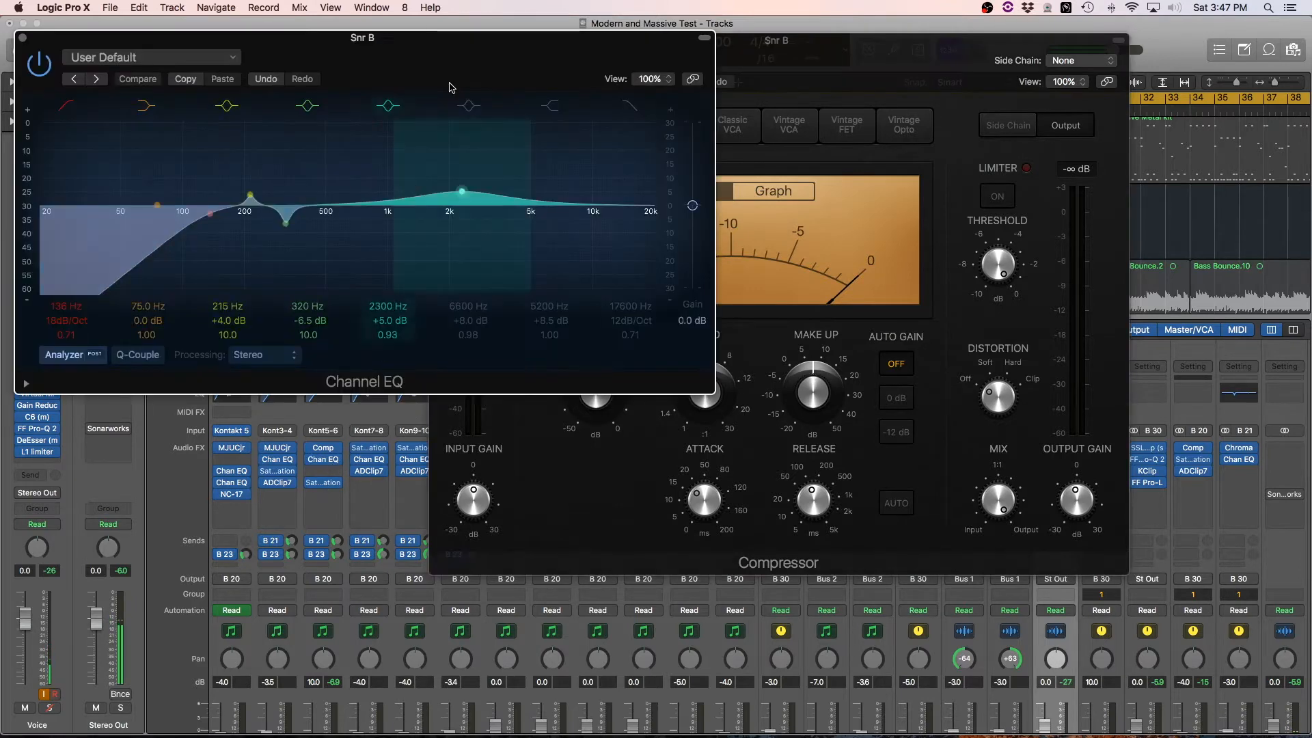
pyautogui.click(859, 46)
pyautogui.click(591, 39)
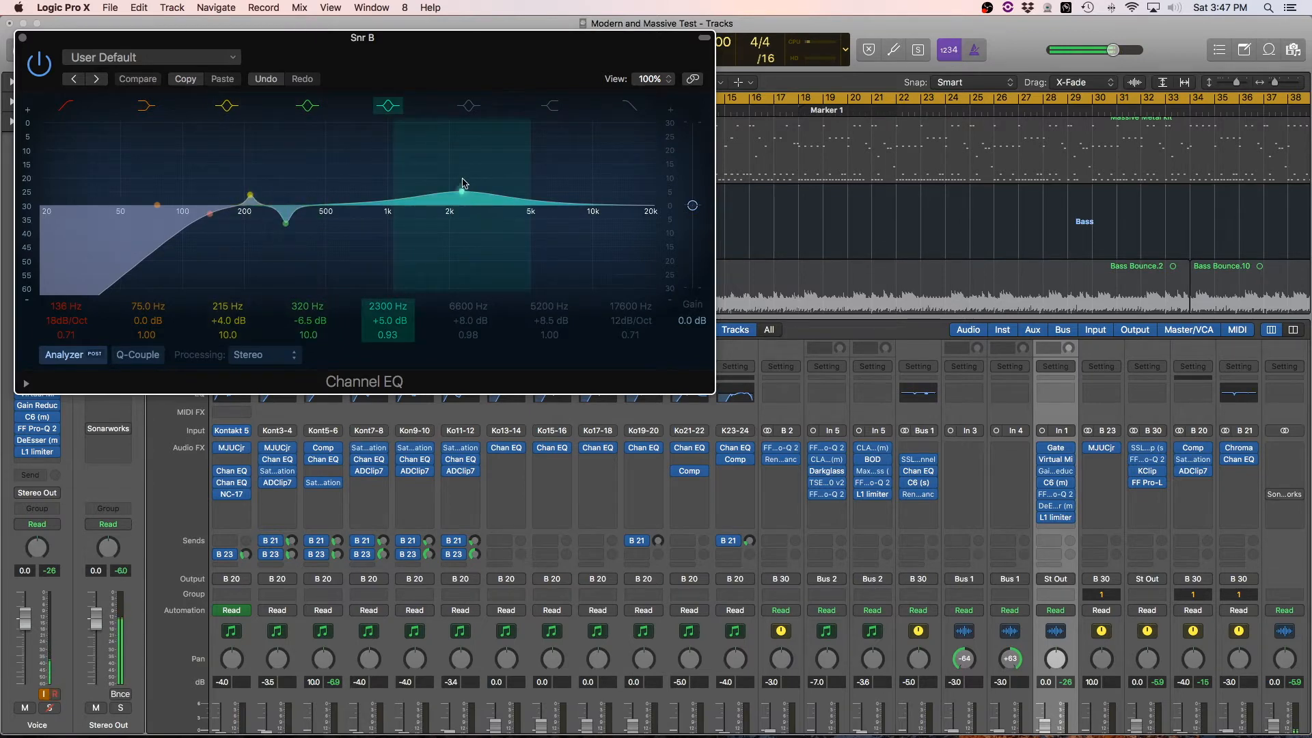
# - Compare the bottom snare with the Channel EQ's 2300 Hz boost off and on, and close the EQ
pyautogui.click(394, 109)
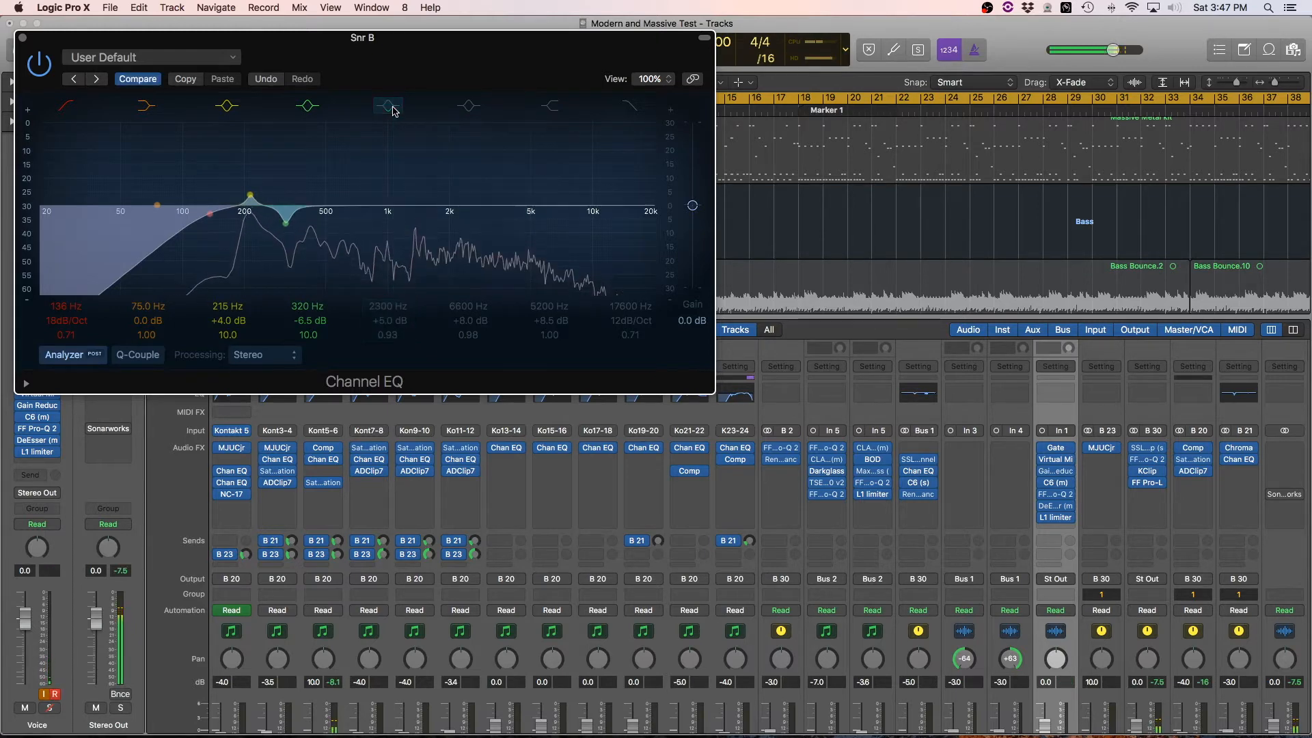
pyautogui.click(394, 109)
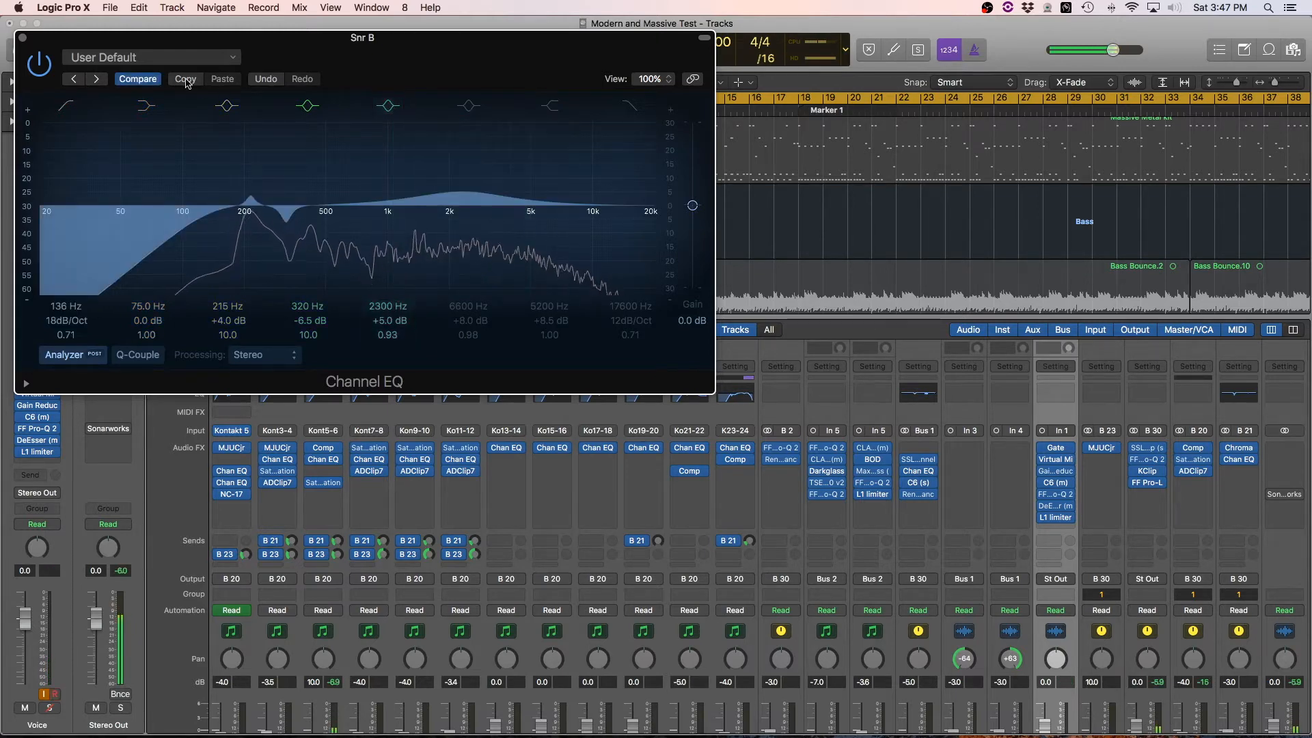
pyautogui.click(22, 40)
# - Open Snr B's Softube Saturation Knob, play the soloed bottom snare through it and close the plug-in
pyautogui.scroll(-5, 339, 425)
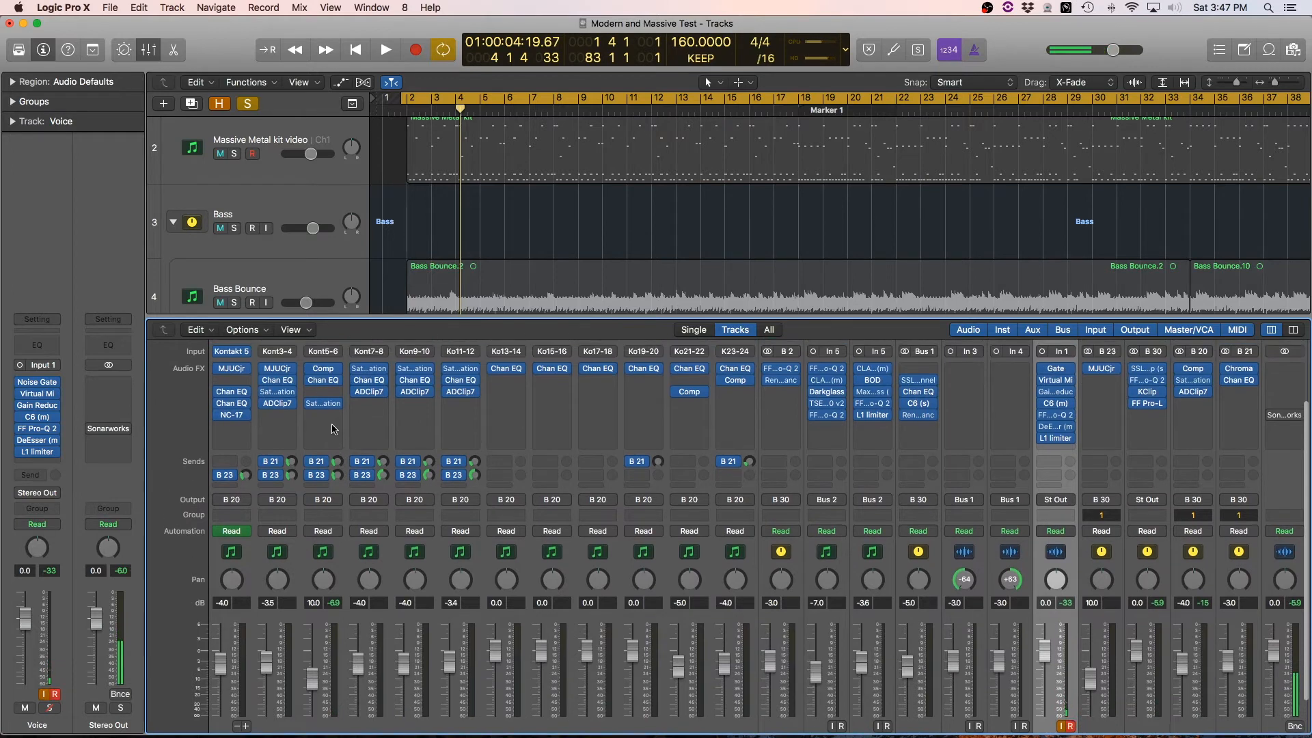
pyautogui.scroll(2, 326, 423)
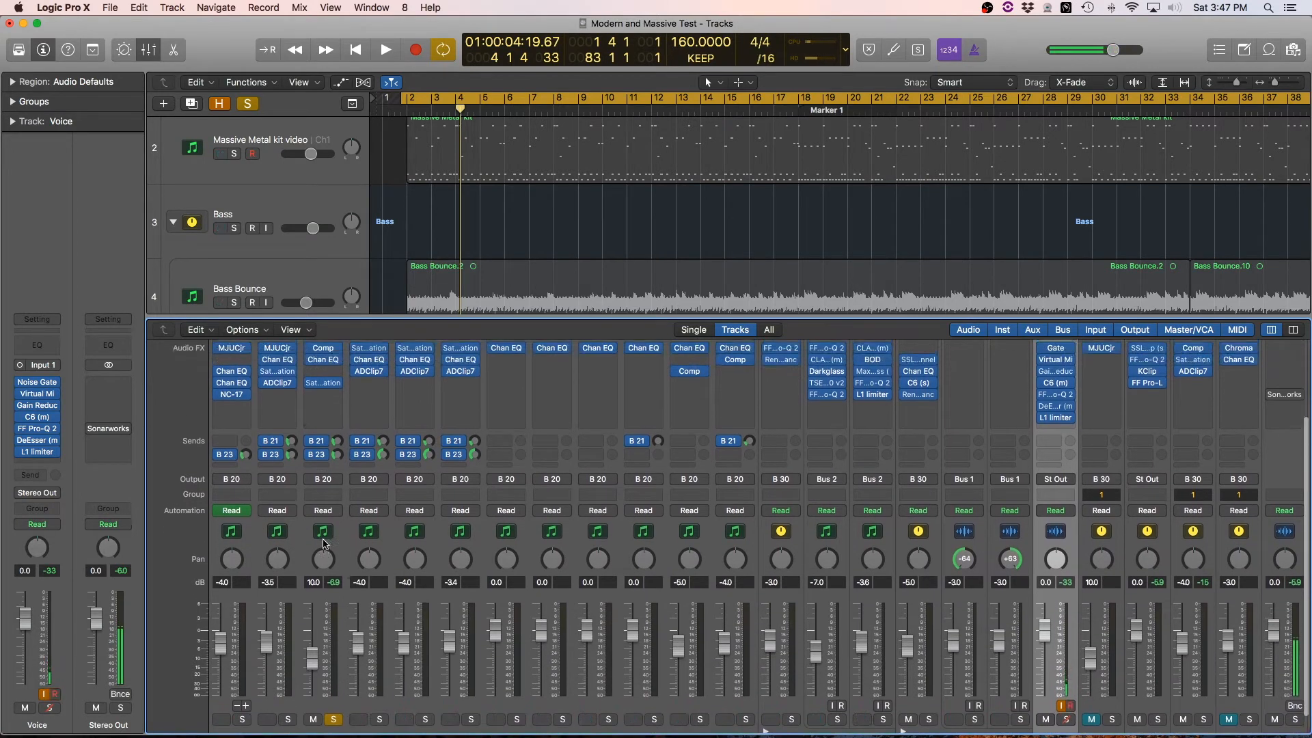
pyautogui.click(326, 416)
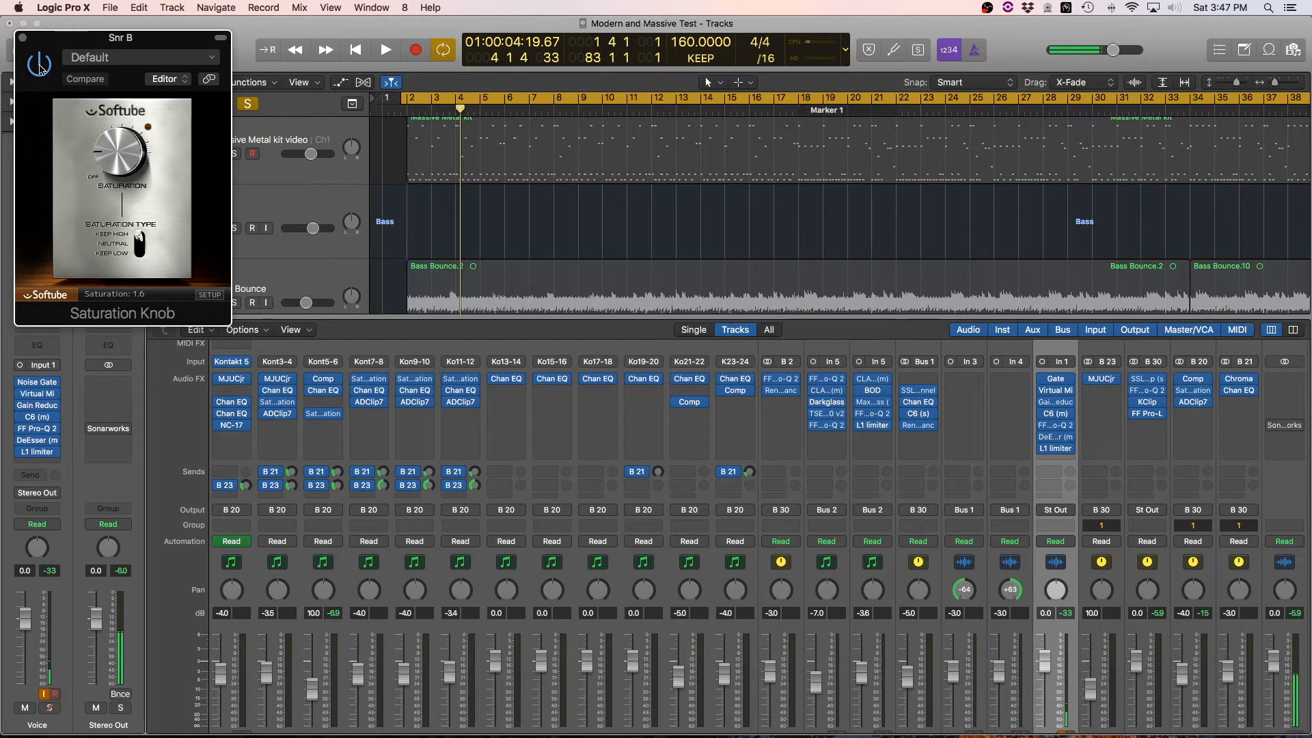
pyautogui.press('space')
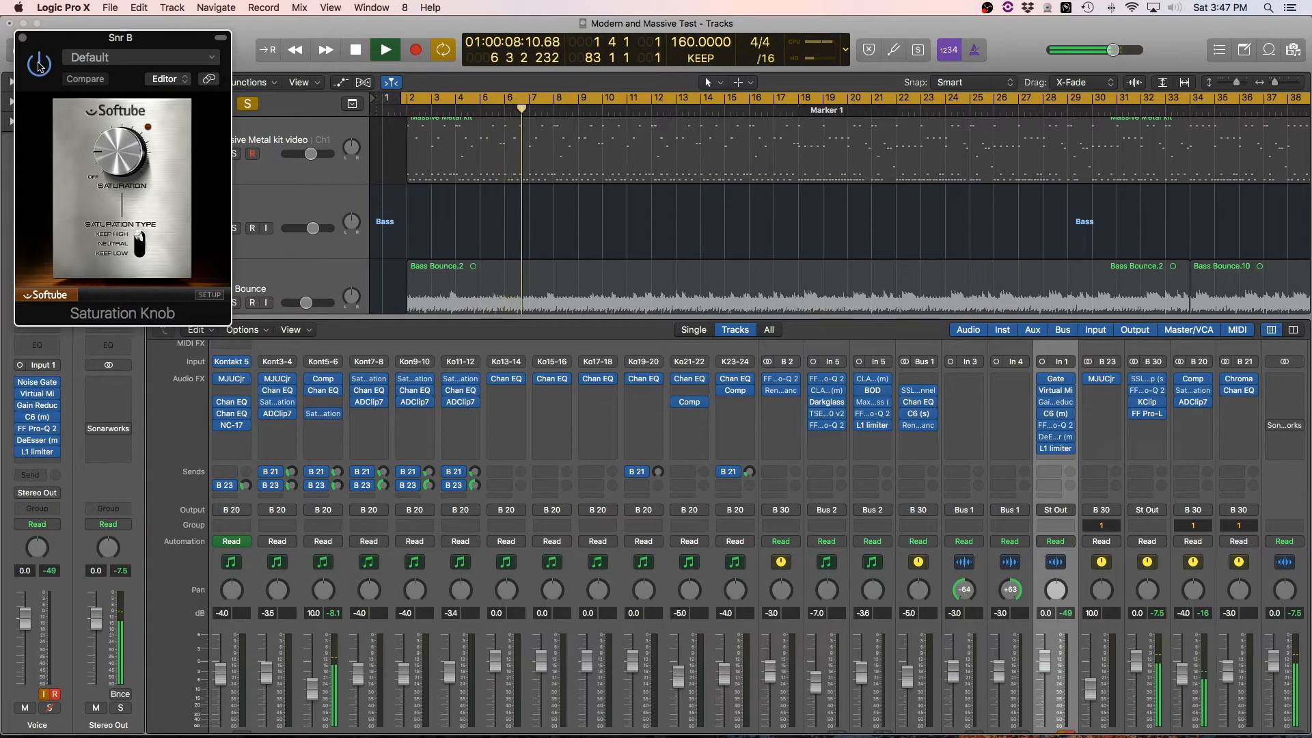
pyautogui.press('space')
pyautogui.click(22, 38)
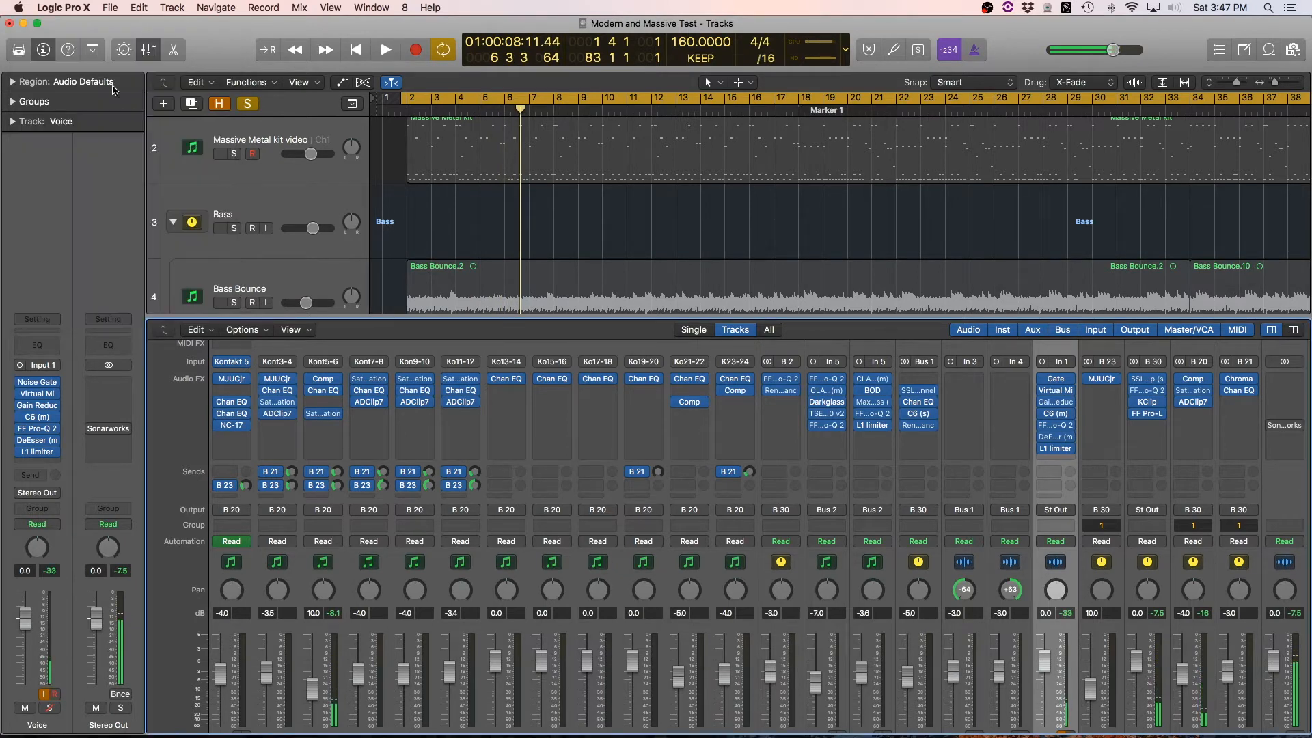
# - Solo Snr T alongside Snr B and play the two snare channels together
pyautogui.scroll(-3, 421, 540)
pyautogui.scroll(1, 421, 552)
pyautogui.click(288, 698)
pyautogui.press('space')
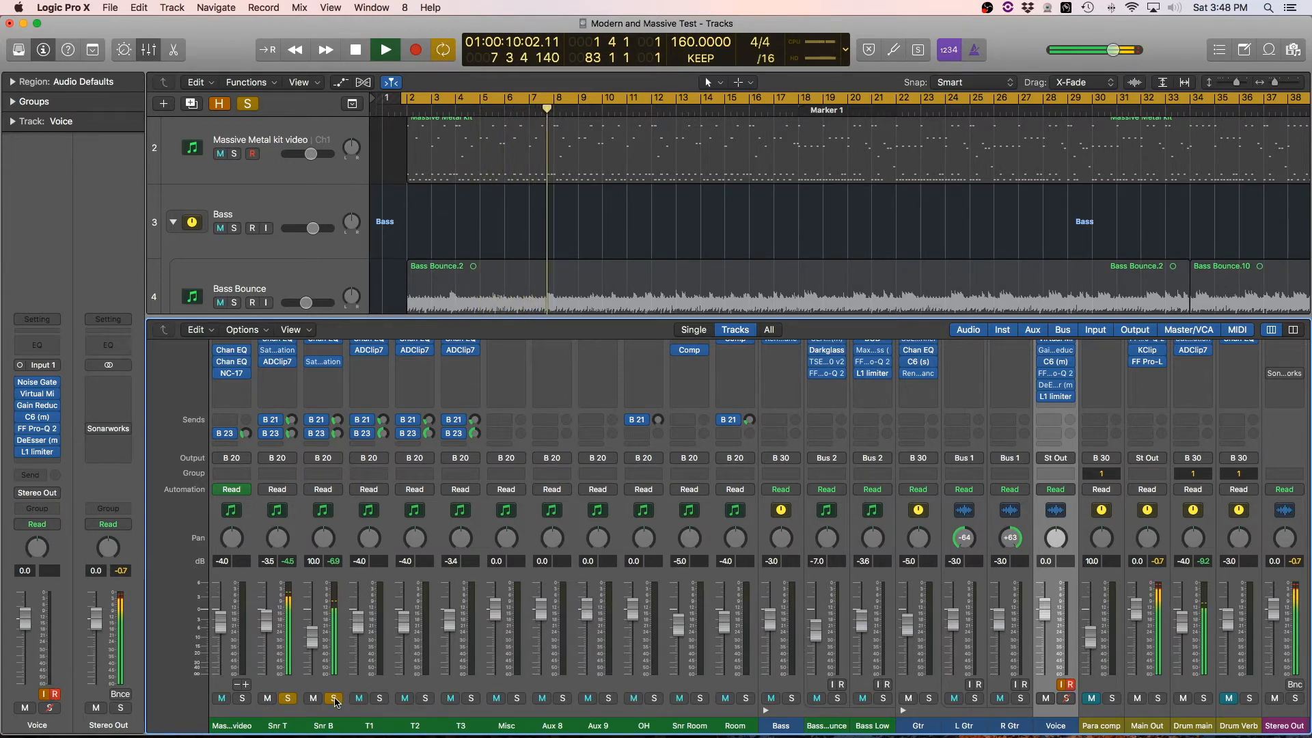
pyautogui.press('space')
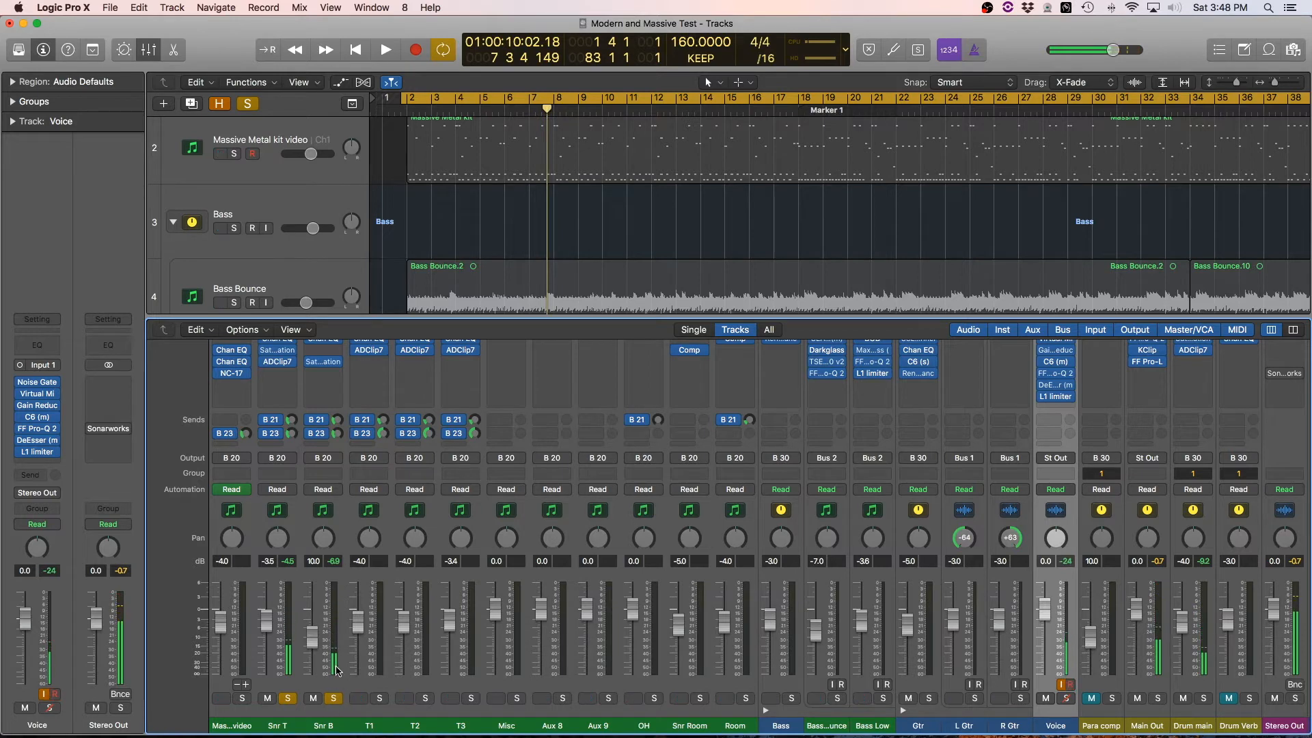
# - Open the Drum main bus's Compressor and clear the solos on Snr T and Snr B
pyautogui.scroll(5, 291, 526)
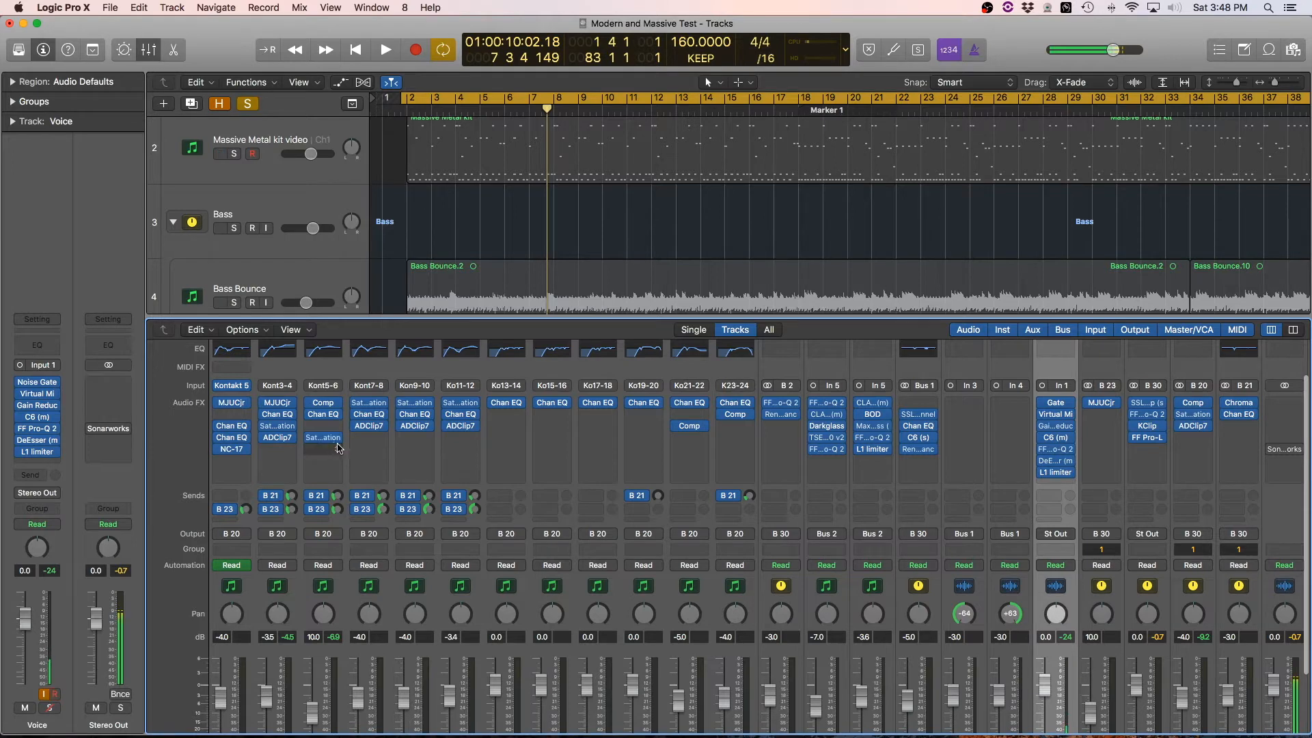
pyautogui.scroll(4, 1197, 451)
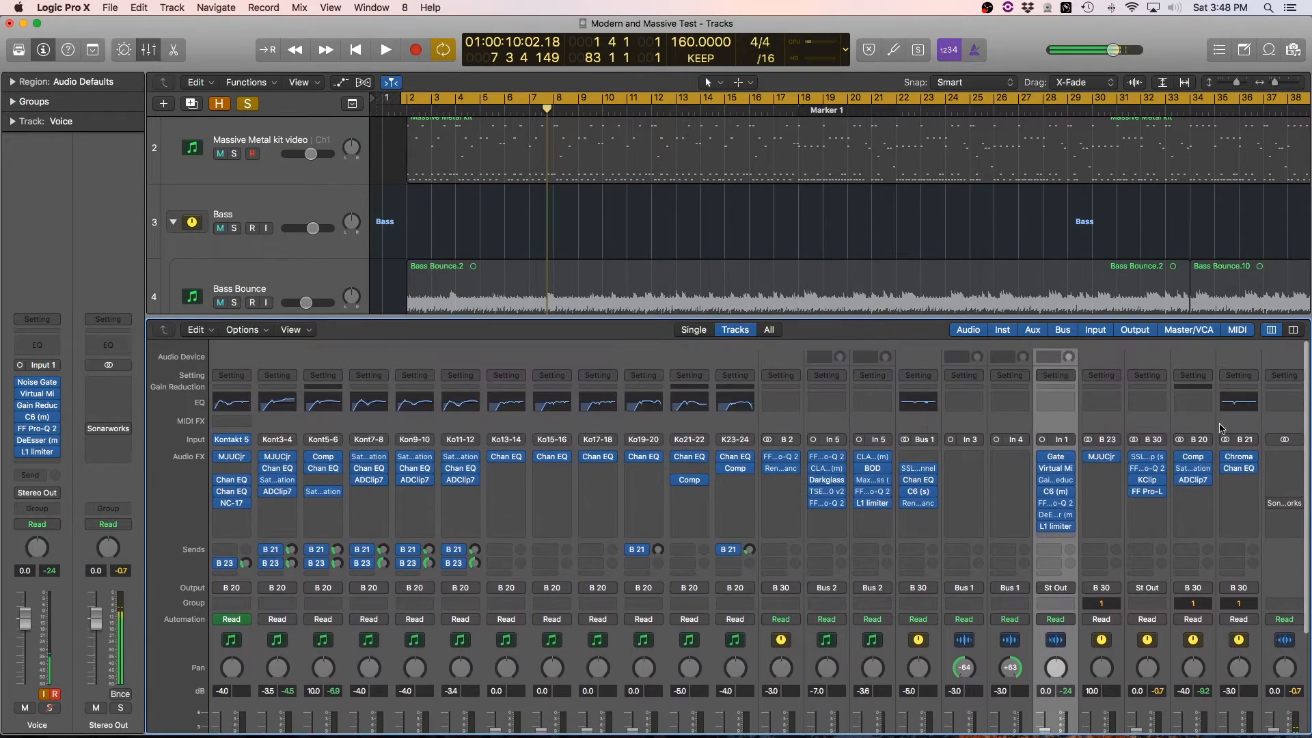
pyautogui.click(1195, 452)
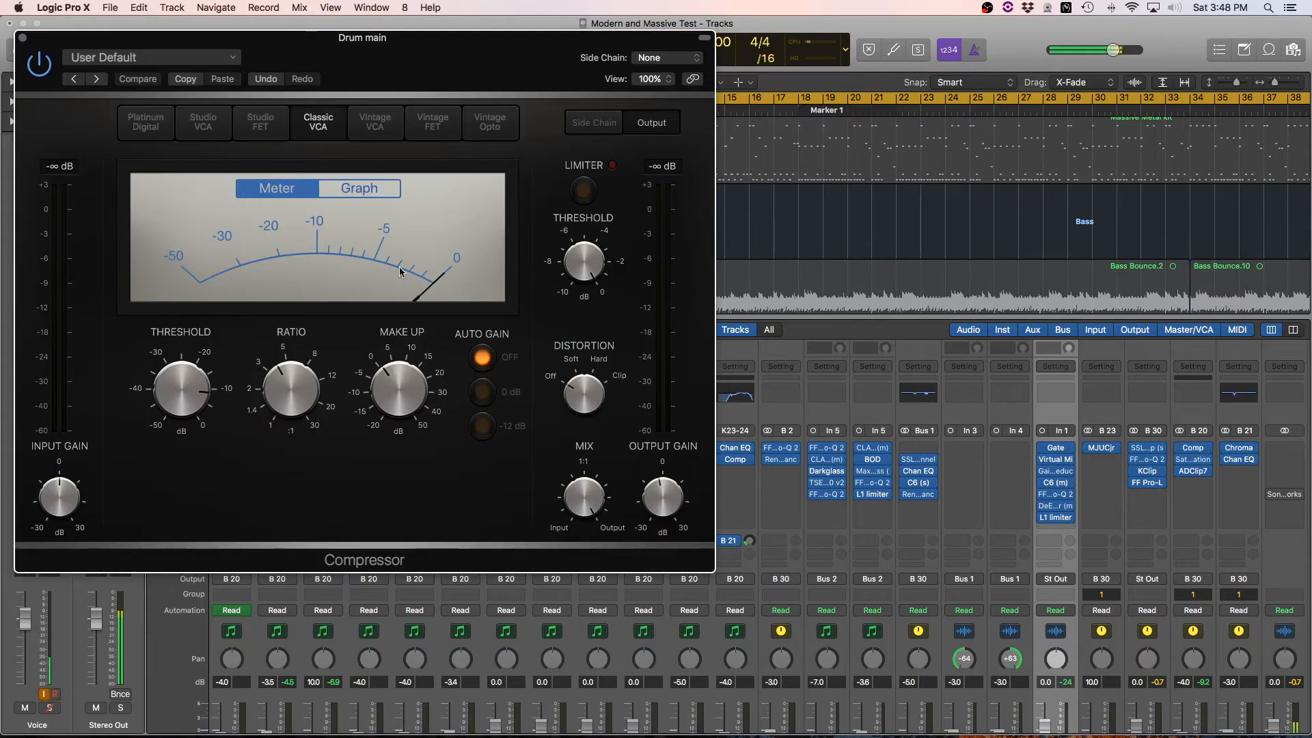
pyautogui.scroll(-5, 321, 684)
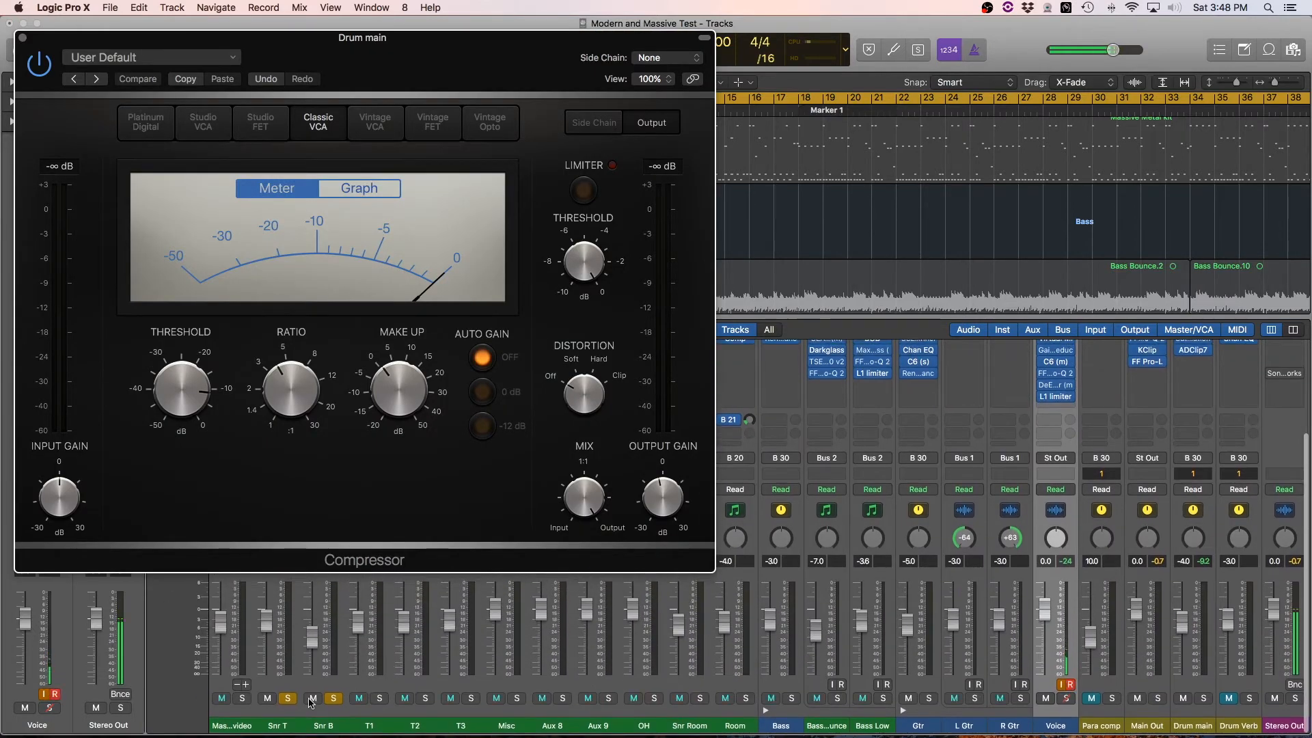
pyautogui.click(316, 697)
pyautogui.click(288, 697)
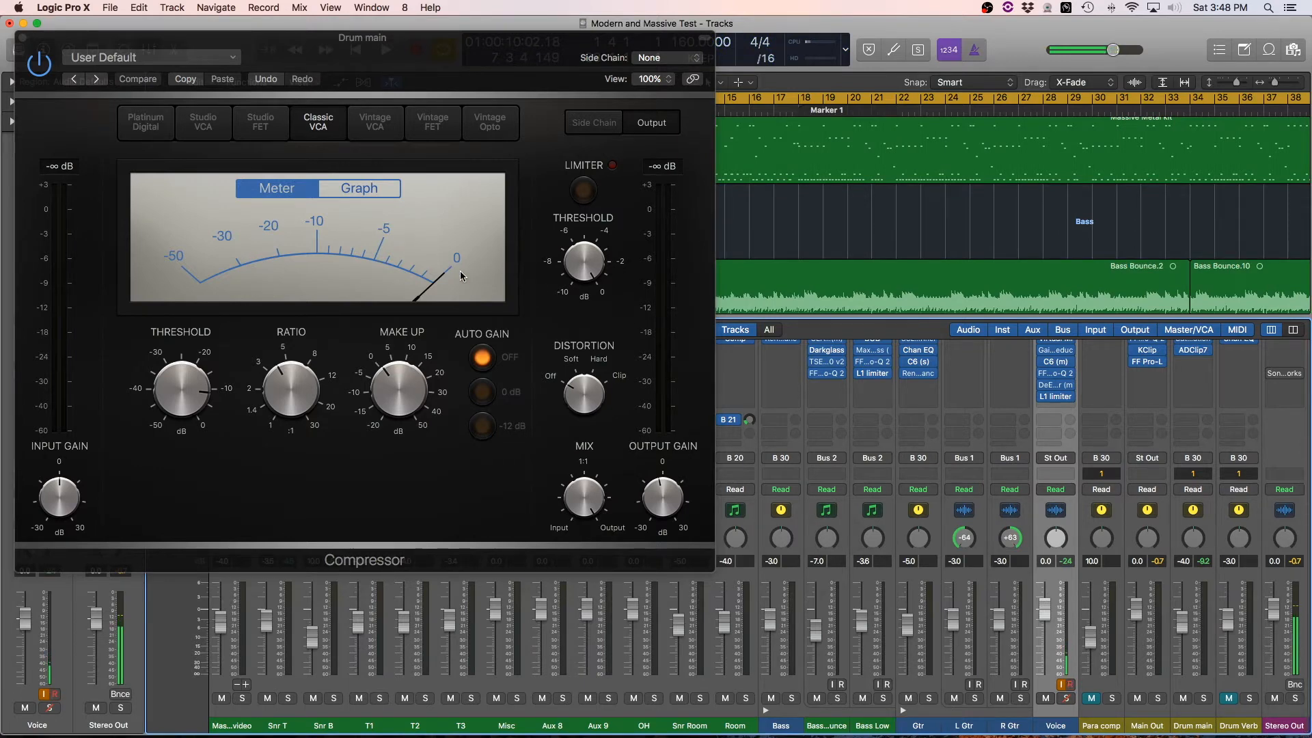
# - Solo the Drum main bus and play the full drum kit through its Classic VCA compressor
pyautogui.press('space')
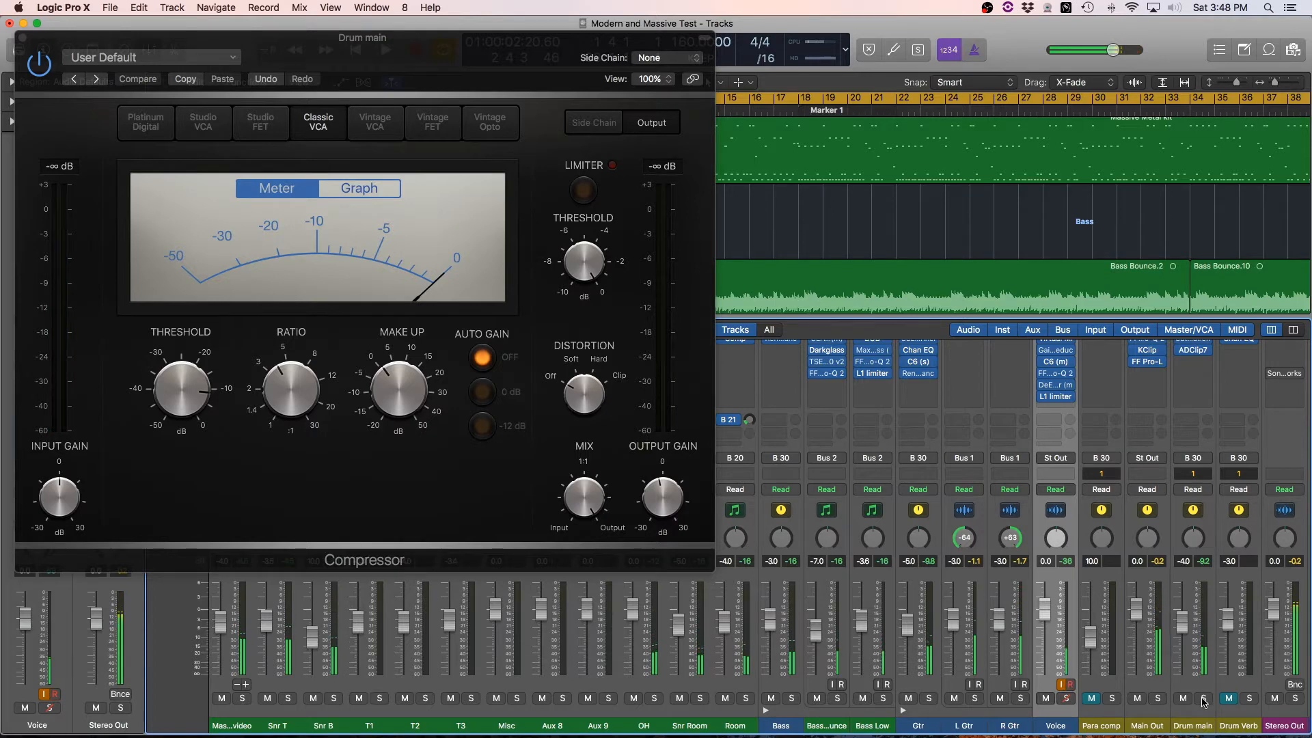
pyautogui.click(1205, 700)
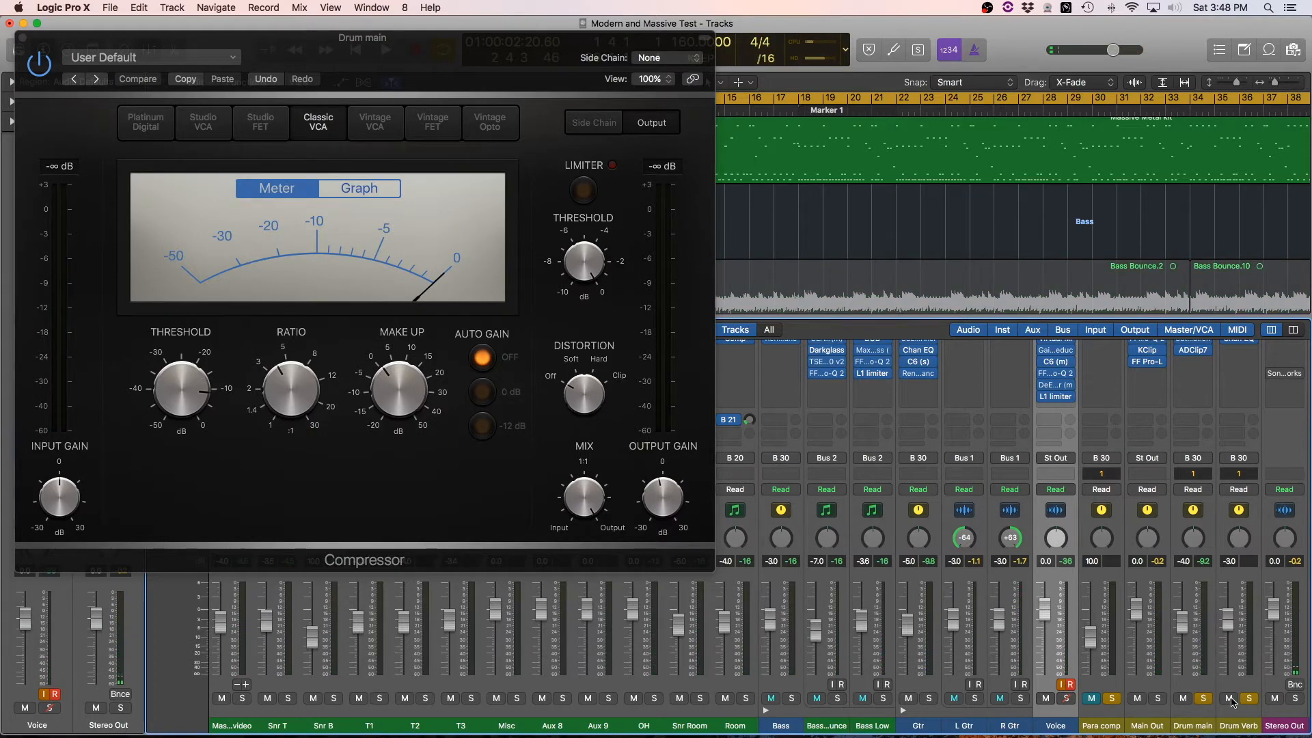
pyautogui.press('space')
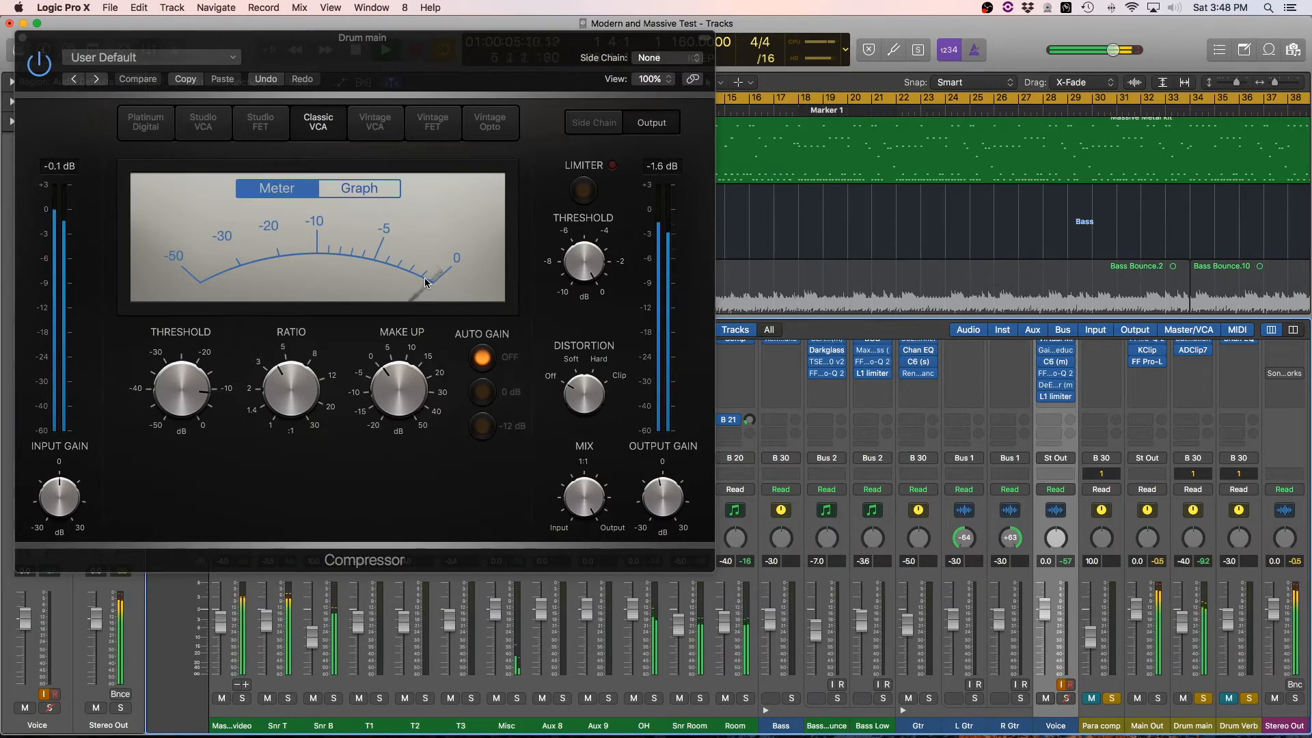
# - Stop playback, close the Drum main bus's Compressor and open the same bus's Softube Saturation Knob
pyautogui.press('space')
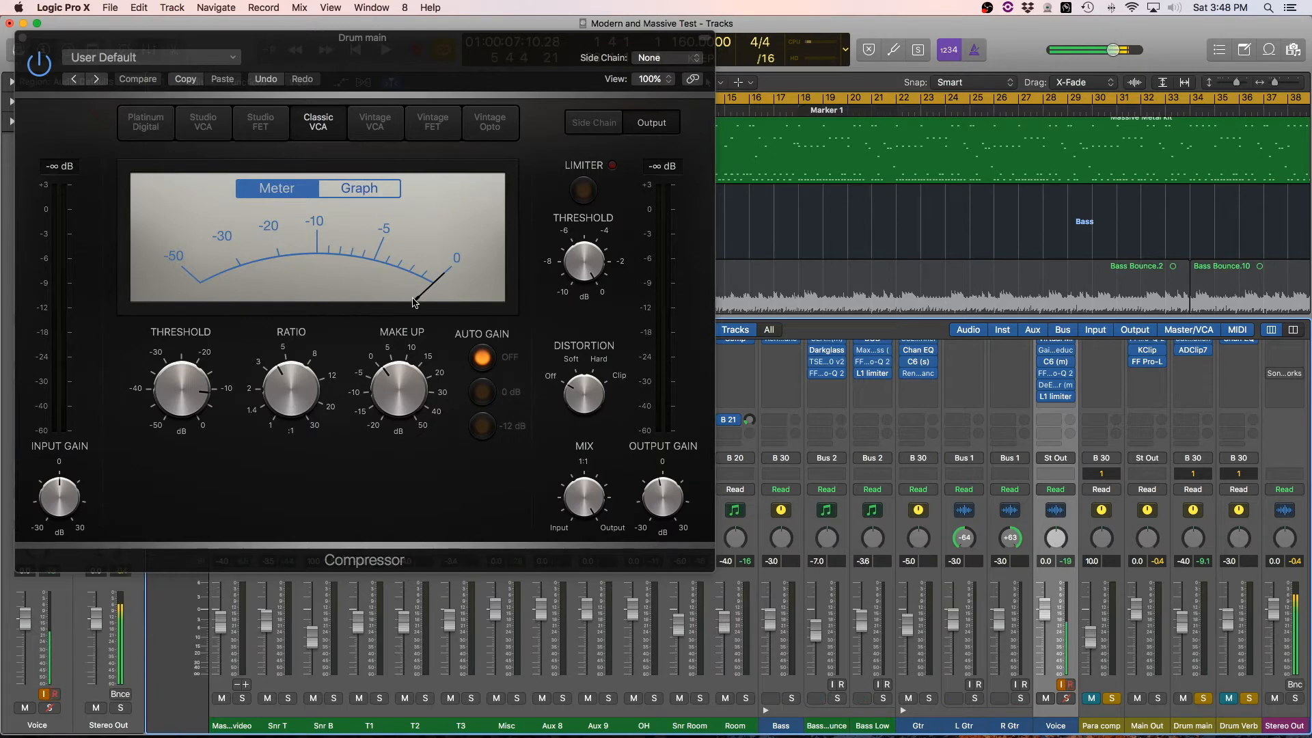
pyautogui.click(23, 41)
pyautogui.scroll(5, 1121, 471)
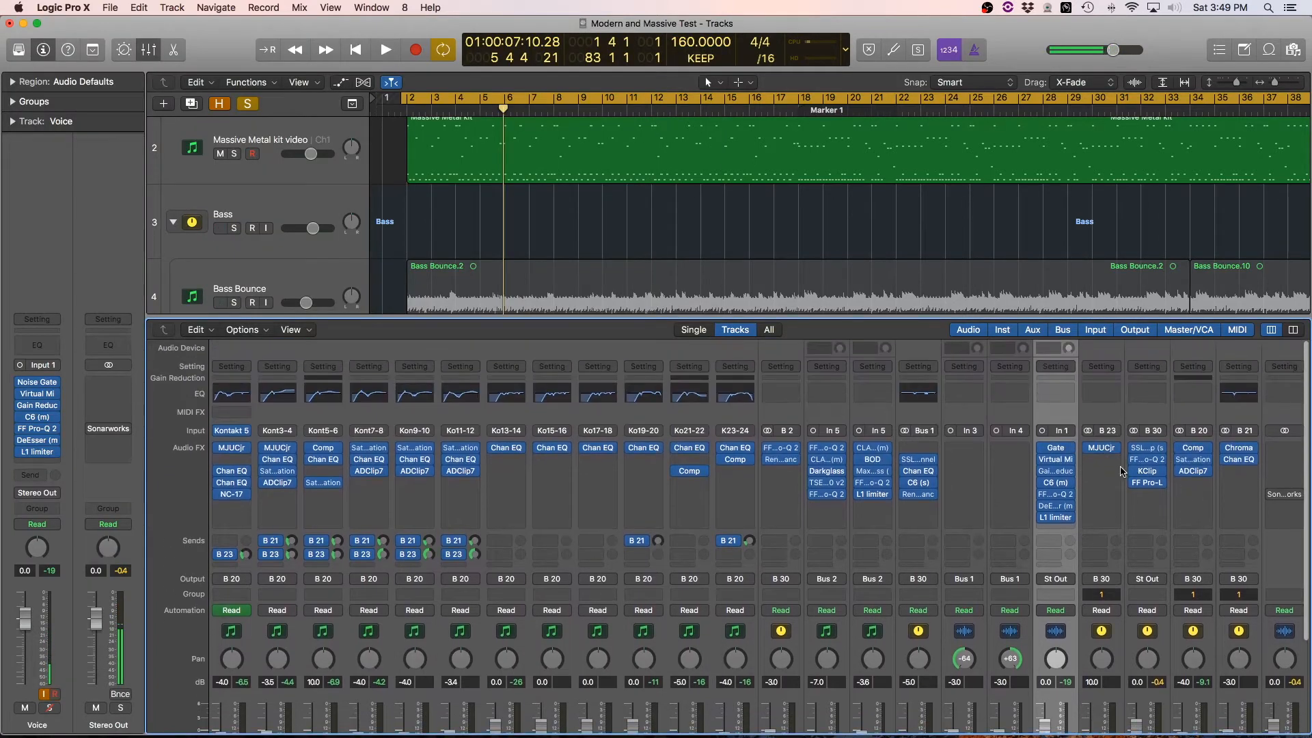
pyautogui.click(1195, 461)
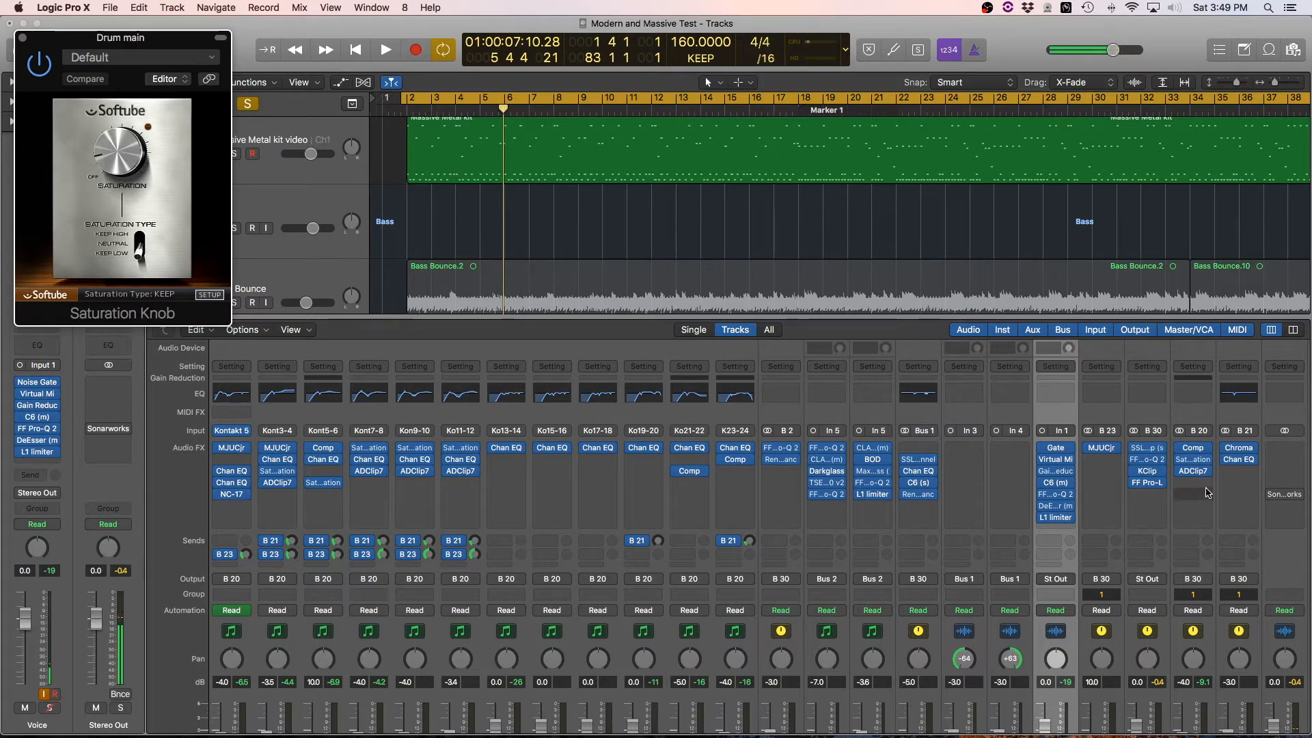
pyautogui.scroll(-2, 1207, 492)
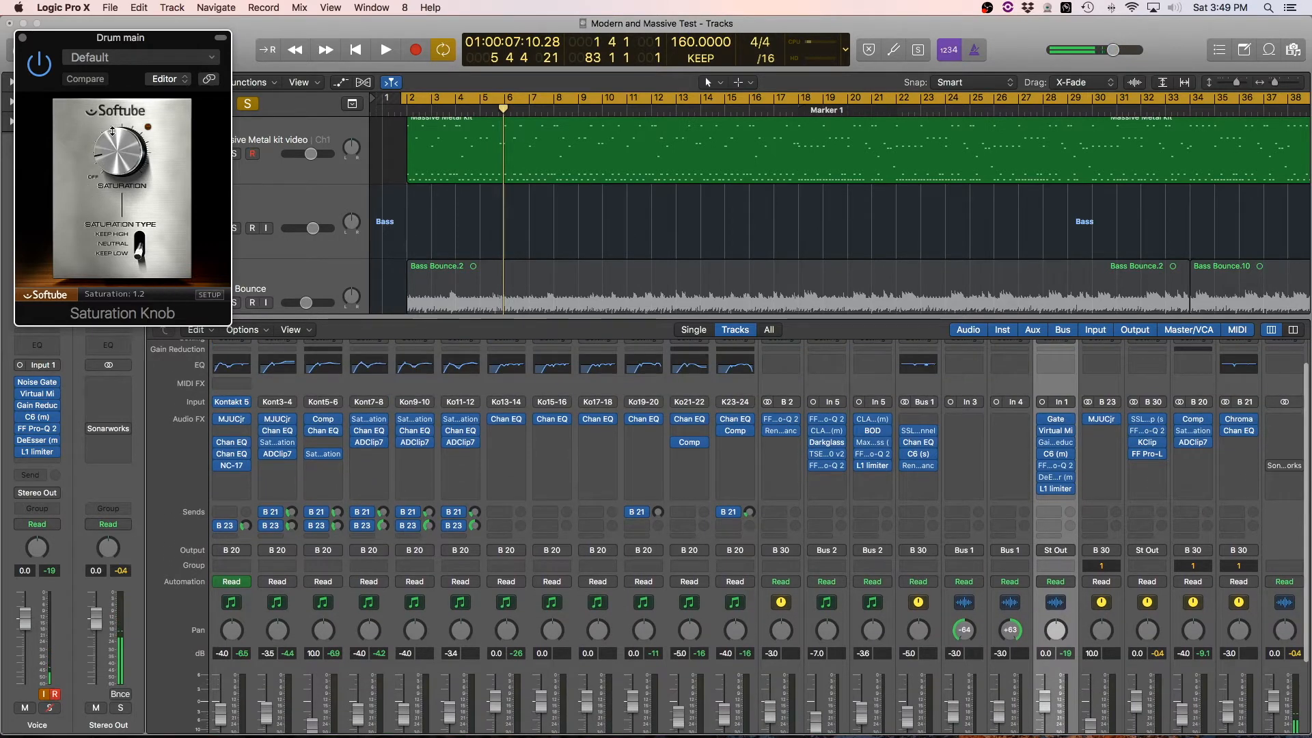
# - Play the drum kit while comparing the Drum main Saturation Knob bypassed and active, and close the plug-in
pyautogui.press('space')
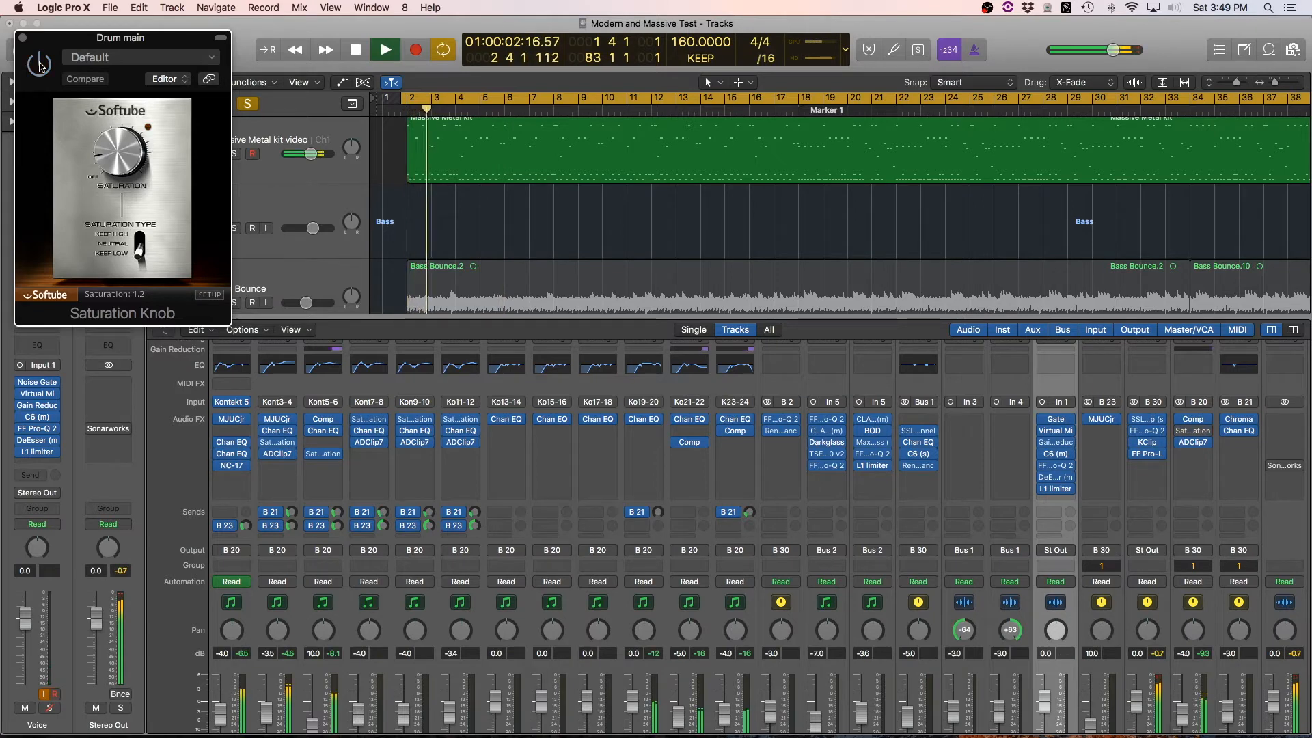
pyautogui.click(40, 67)
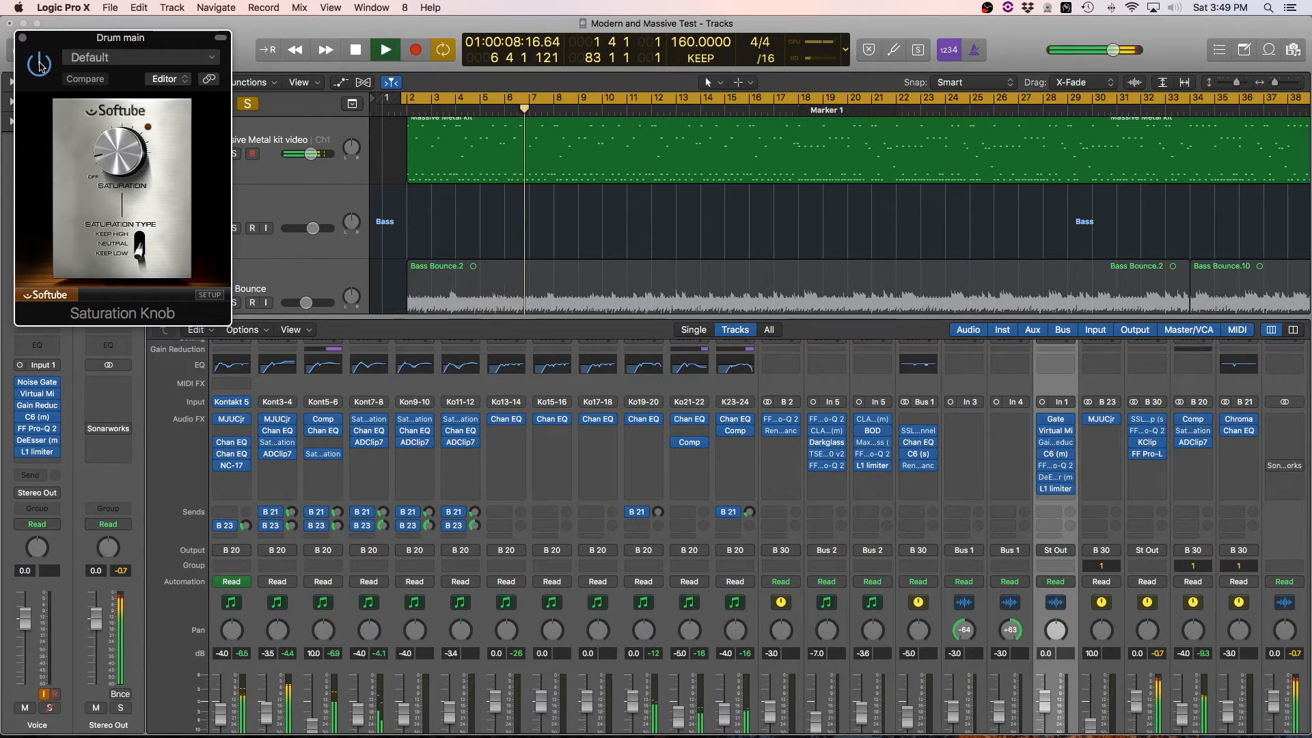
pyautogui.press('space')
pyautogui.moveTo(144, 140)
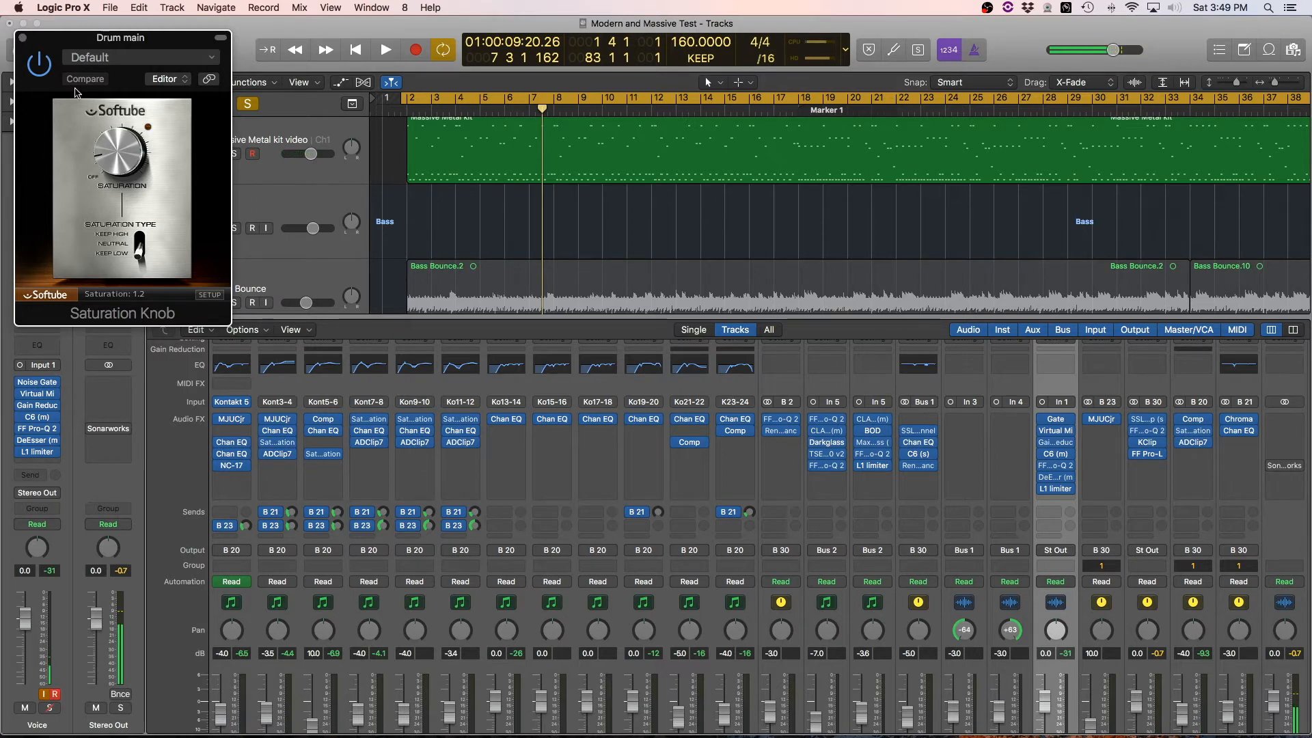
pyautogui.click(23, 41)
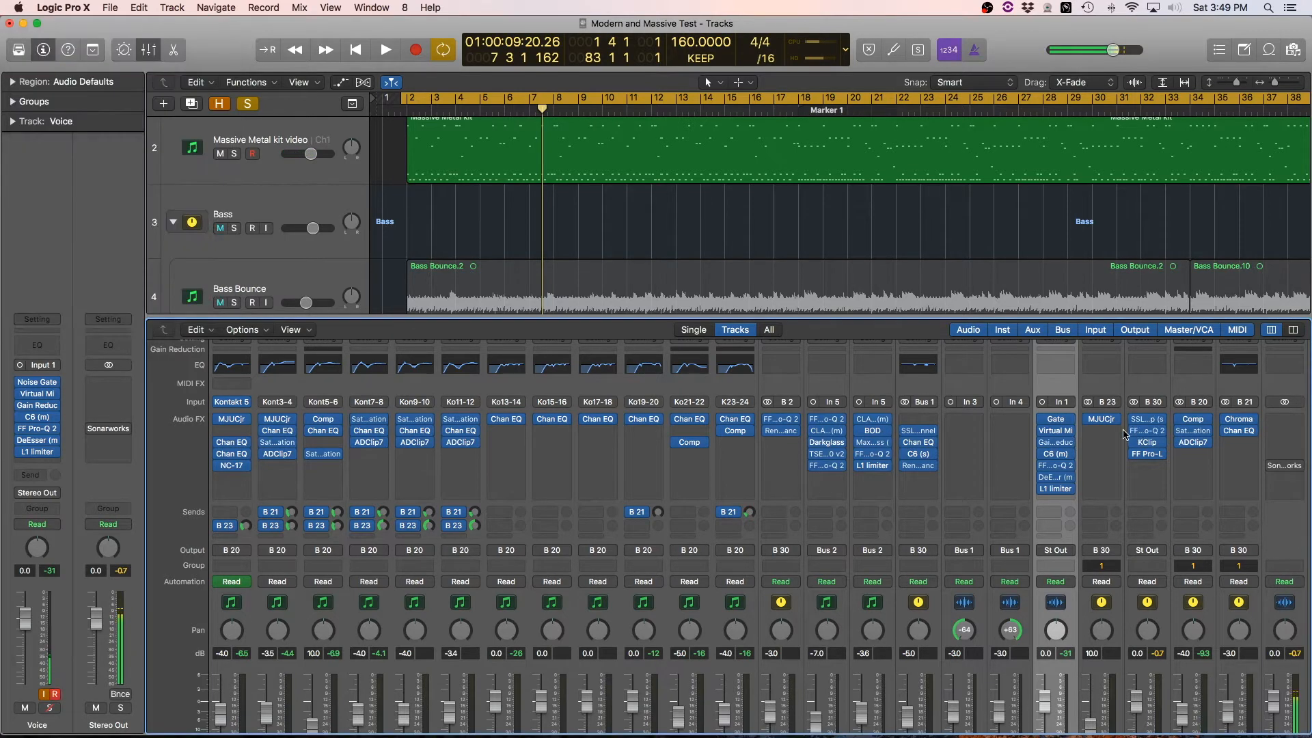
# - Open the Drum main bus's ADClip7, play the full kit through it and close the plug-in
pyautogui.click(1193, 442)
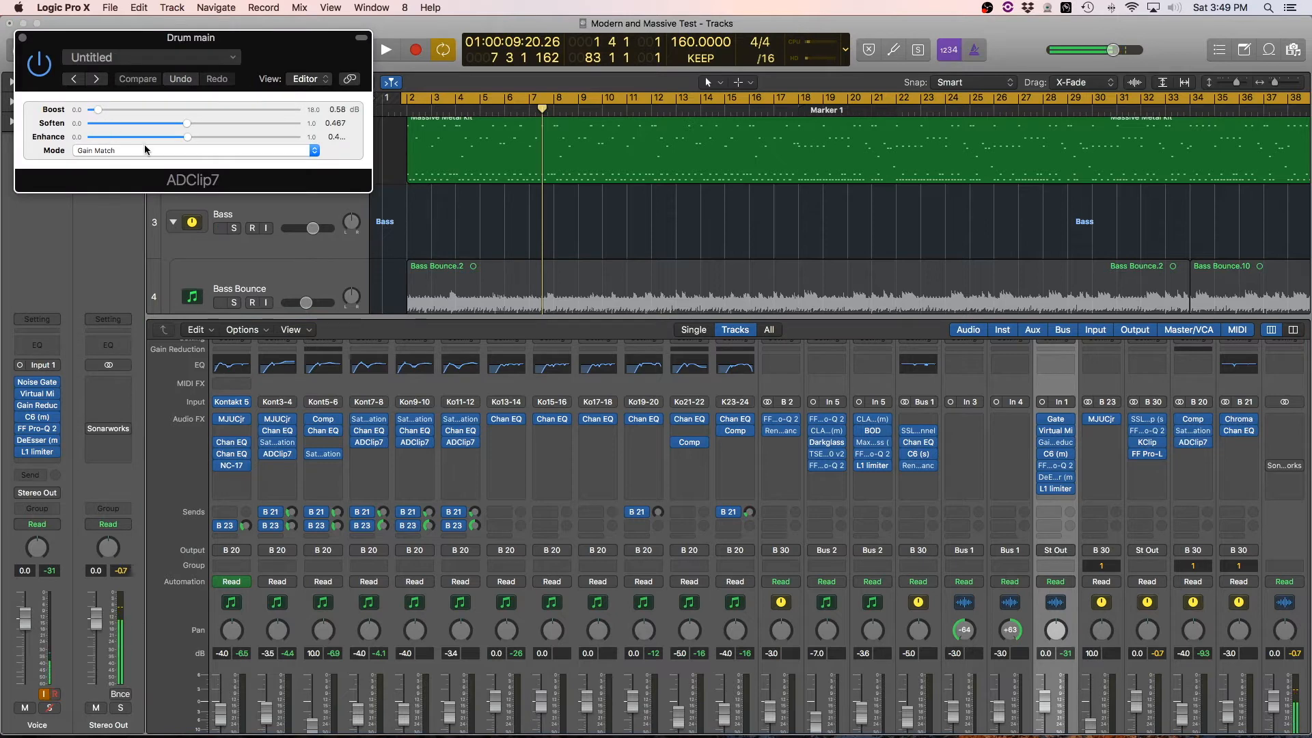
pyautogui.scroll(-5, 615, 546)
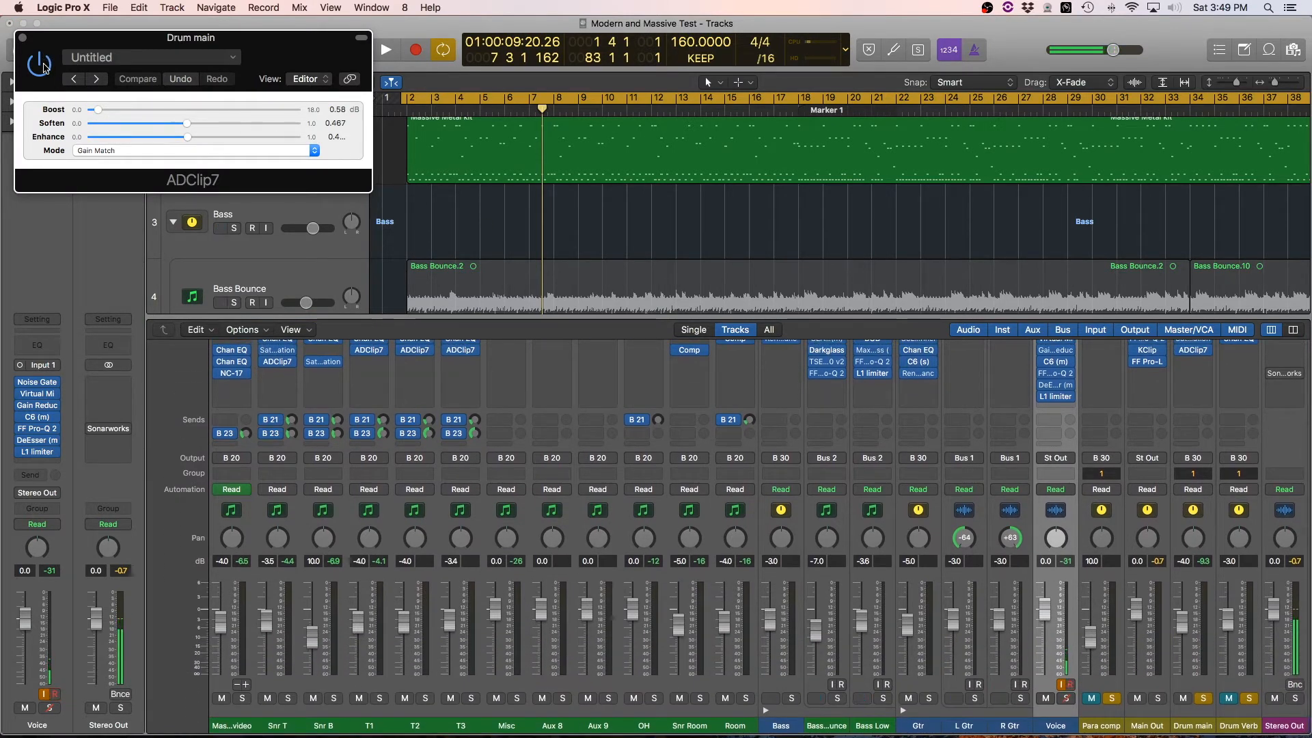
pyautogui.press('Return')
pyautogui.press('space')
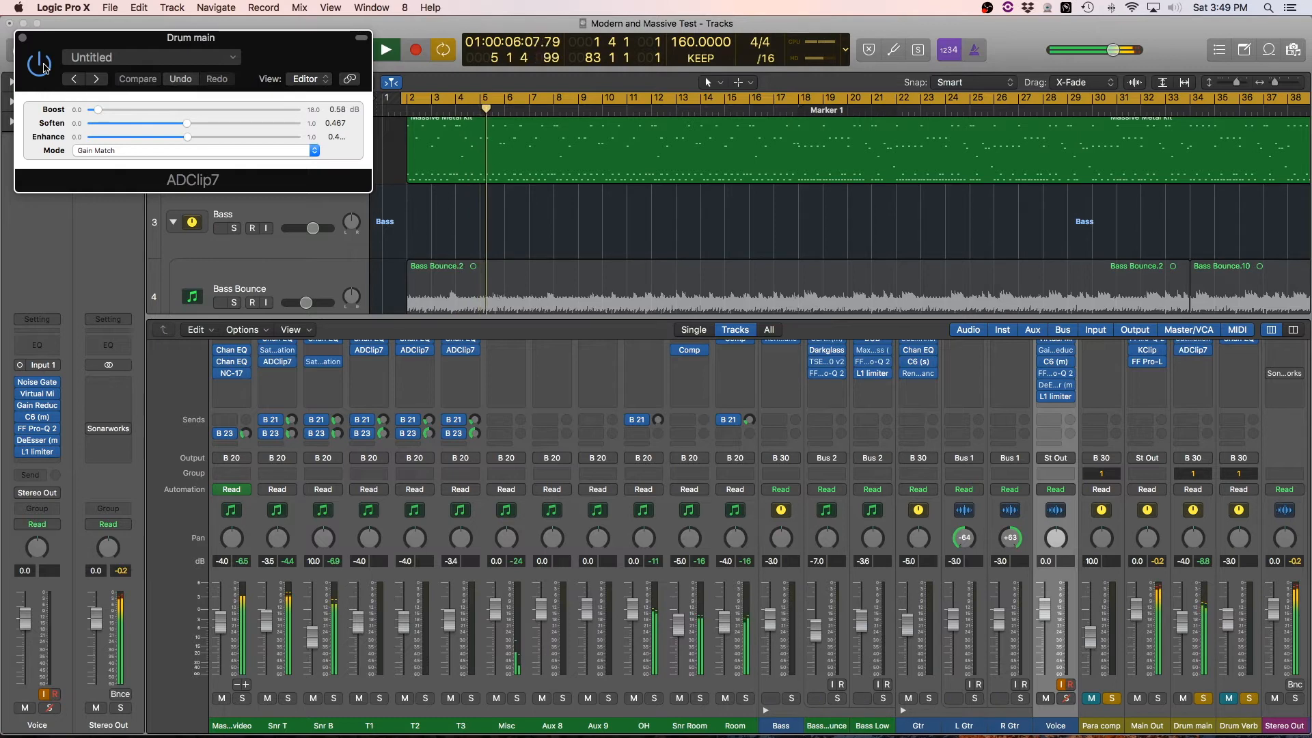
pyautogui.click(23, 37)
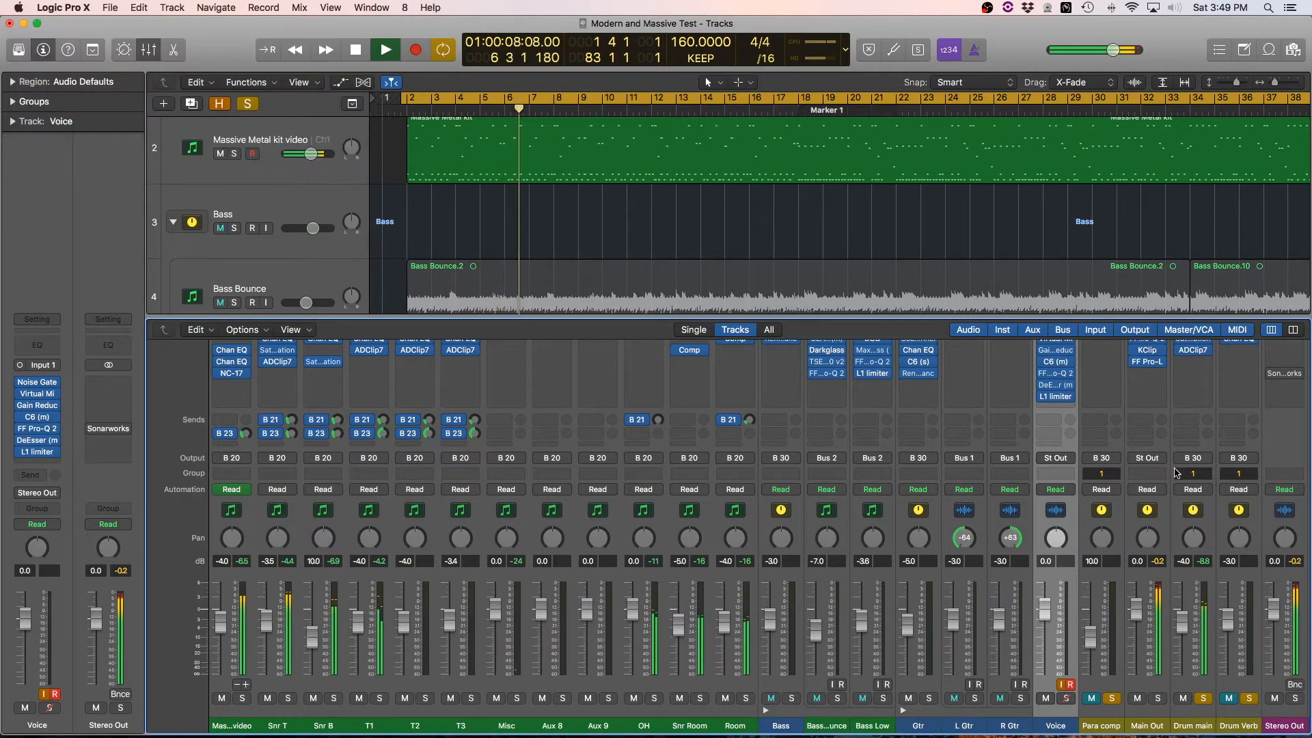
pyautogui.press('space')
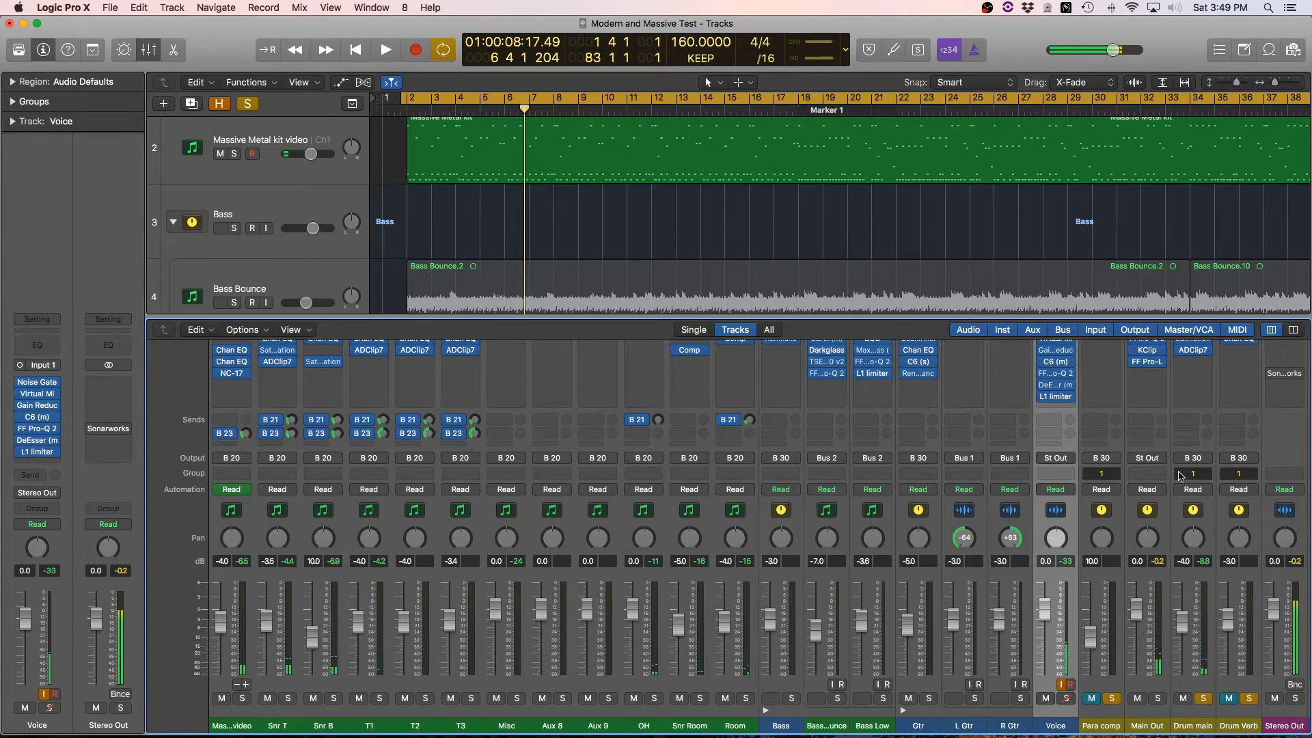
pyautogui.scroll(3, 1182, 476)
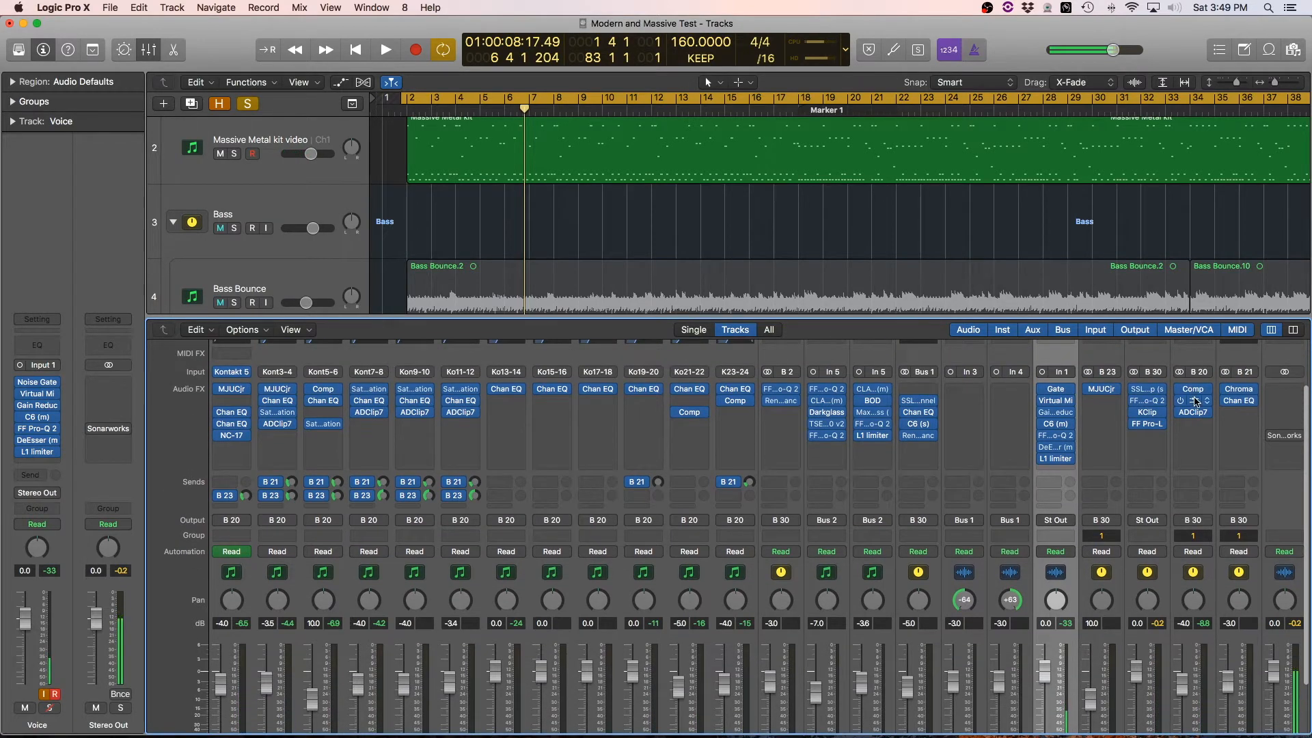
pyautogui.scroll(-3, 1162, 430)
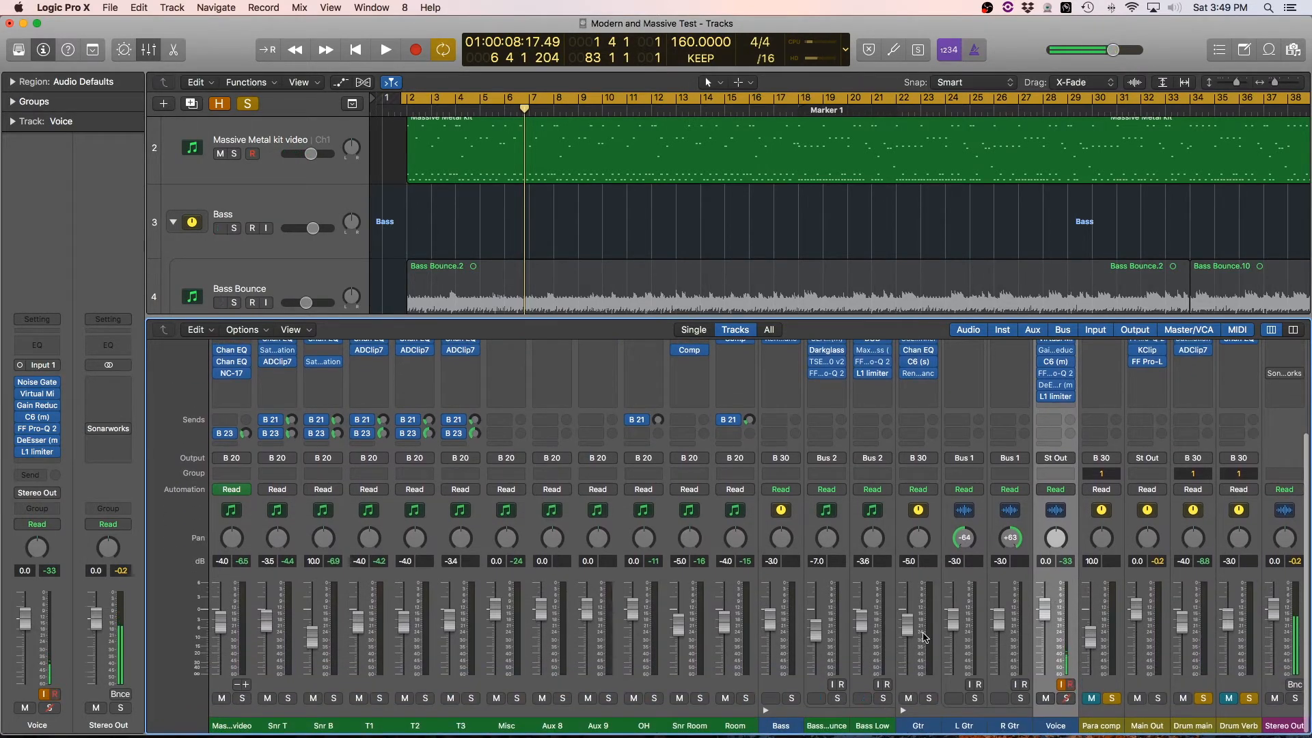
pyautogui.scroll(3, 951, 701)
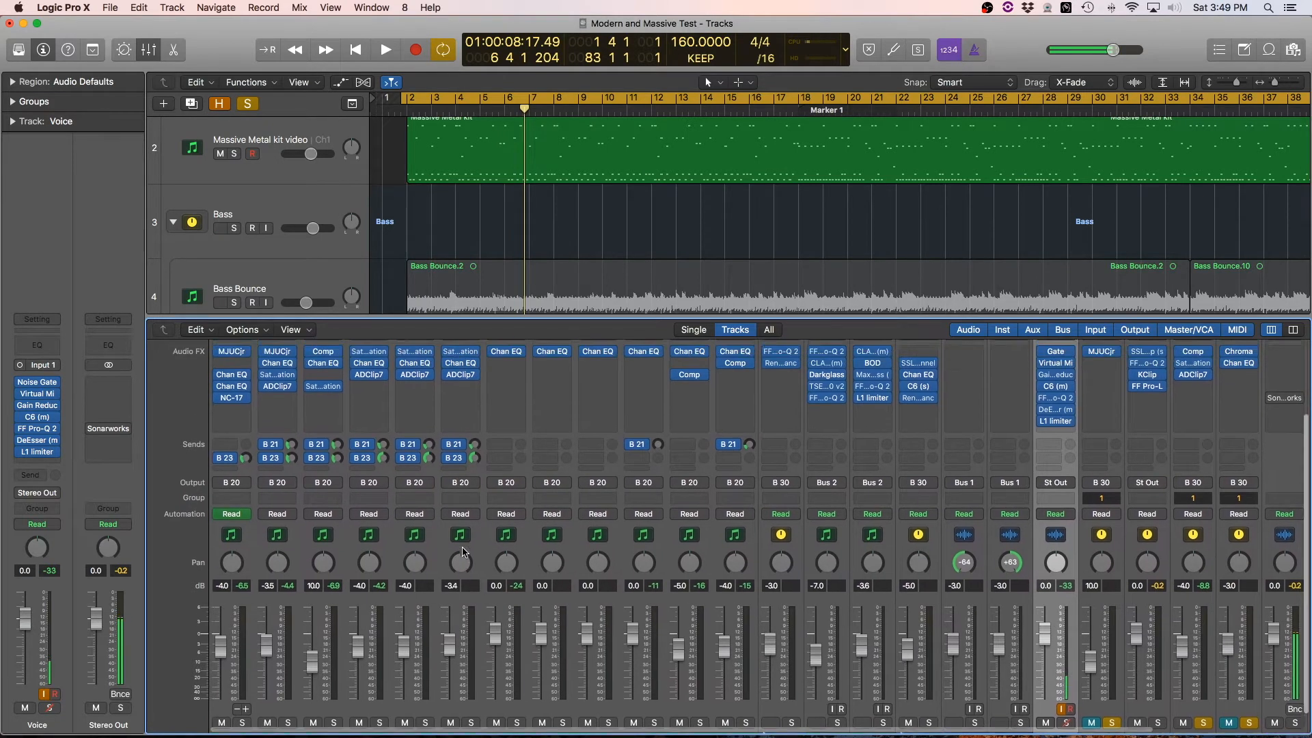
pyautogui.scroll(-3, 360, 583)
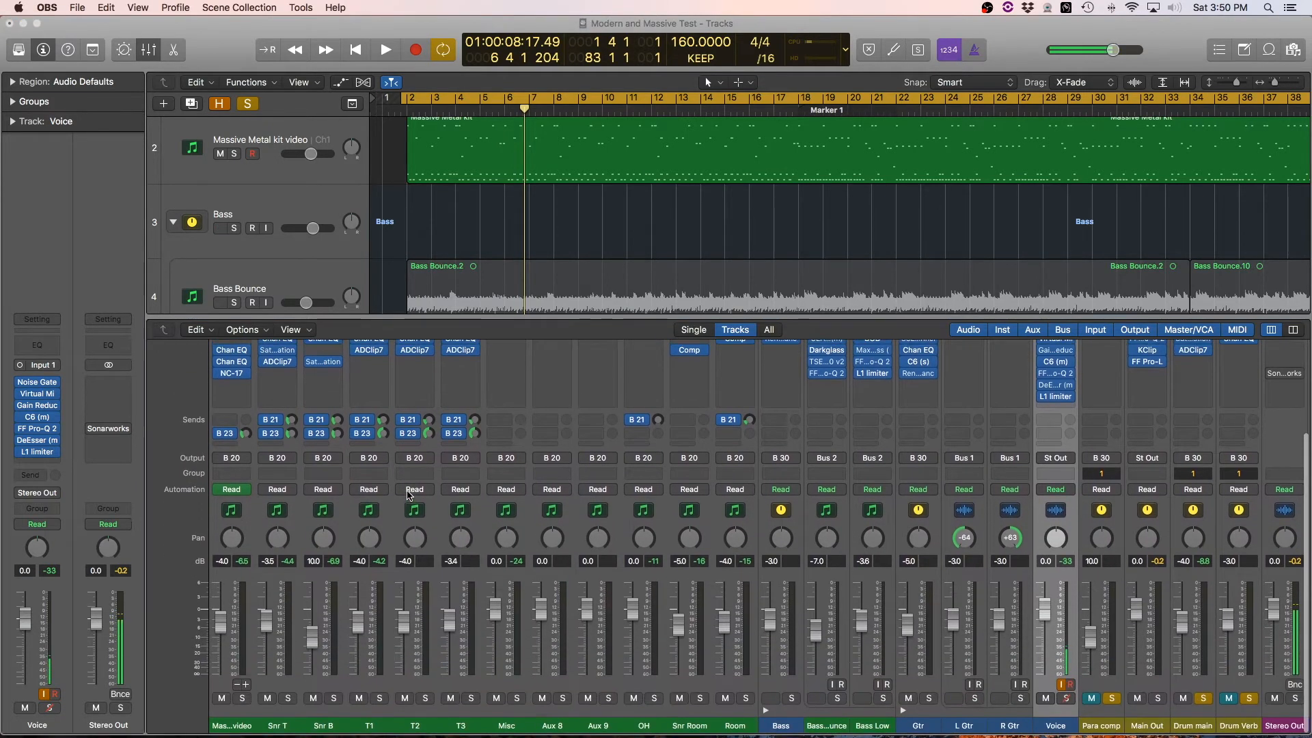
# - Solo T1, T2 and T3 and set the cycle range from 36 2 1 1 to 38 2 1 1
pyautogui.click(379, 698)
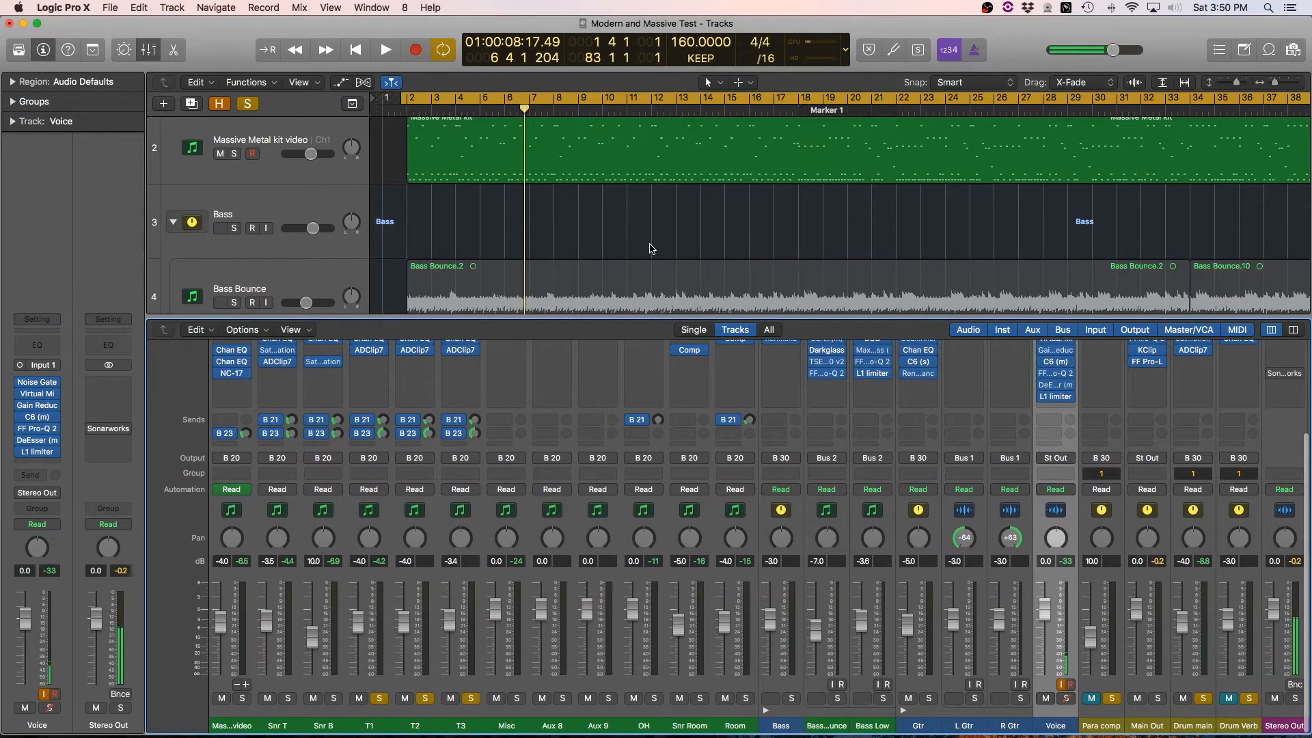
pyautogui.hscroll(5, 680, 155)
pyautogui.click(728, 98)
pyautogui.hscroll(9, 730, 108)
pyautogui.hscroll(-1, 727, 114)
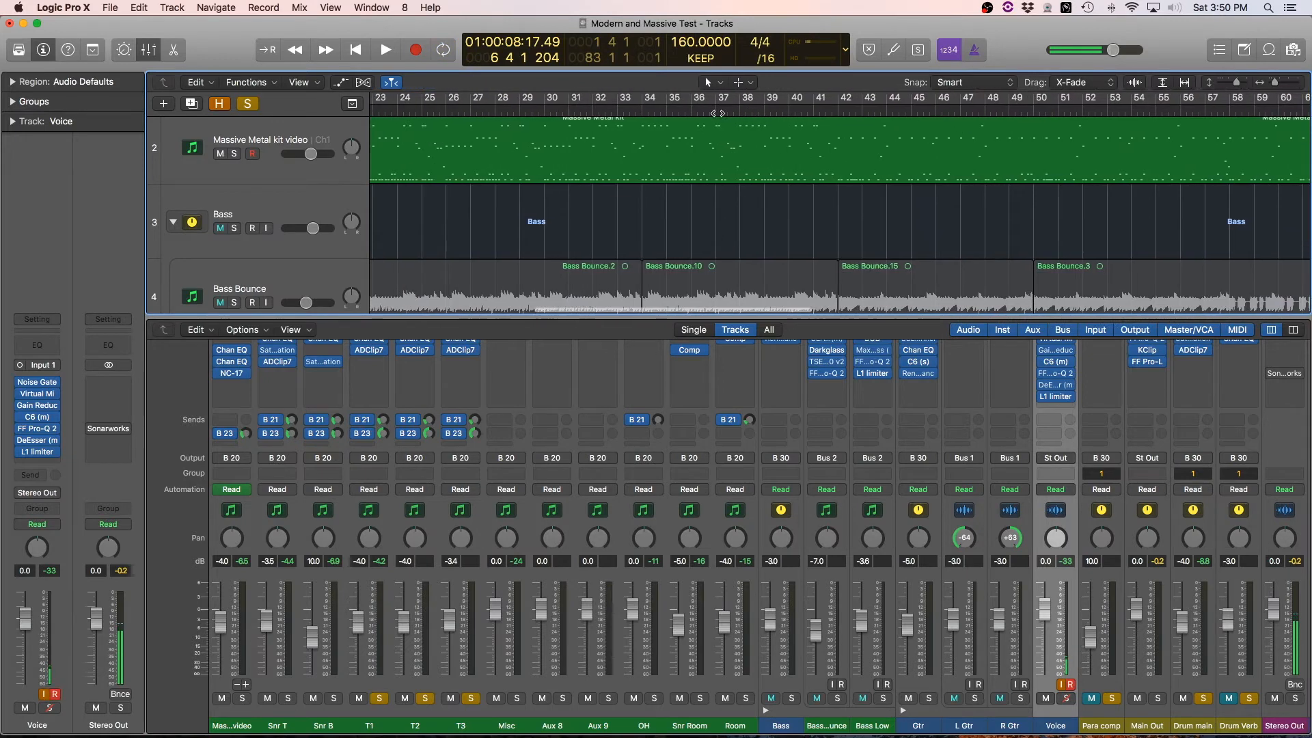
pyautogui.moveTo(727, 114); pyautogui.dragTo(703, 101)
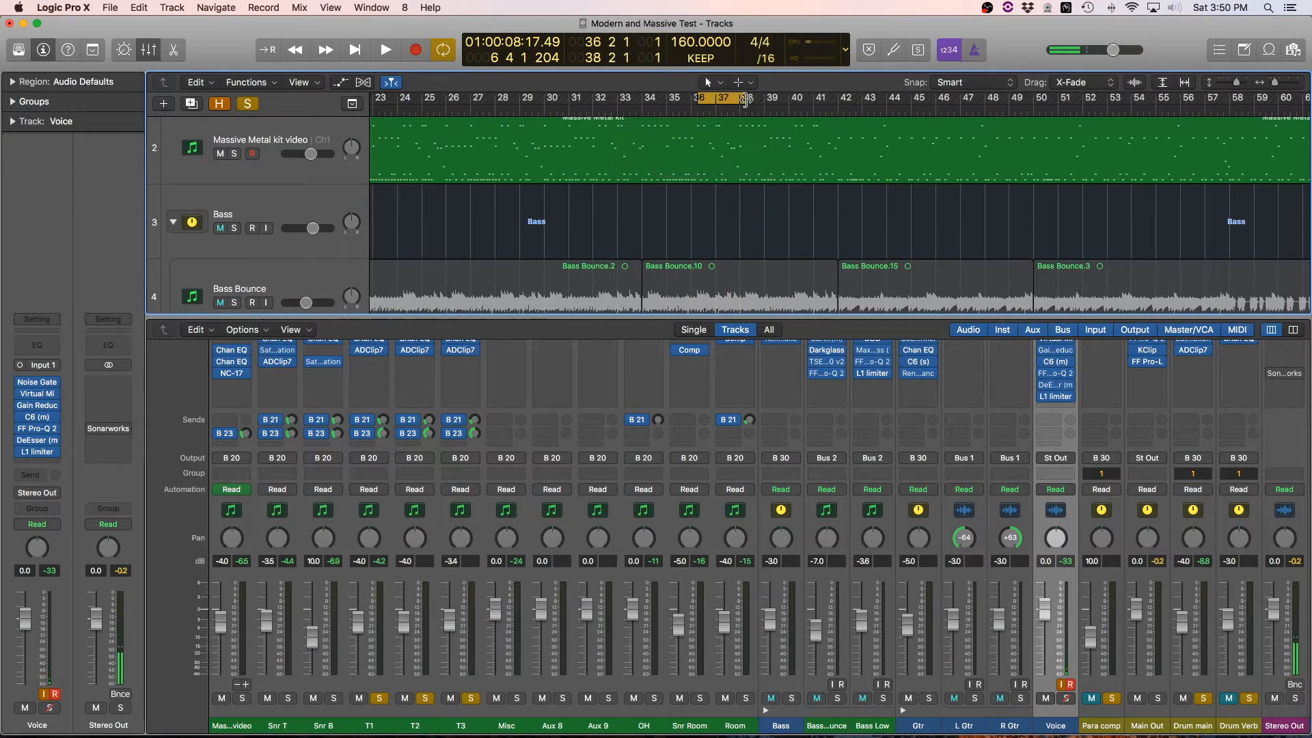
# - Play the cycled tom section, clear the solo on Drum main and play the soloed toms on their own
pyautogui.press('space')
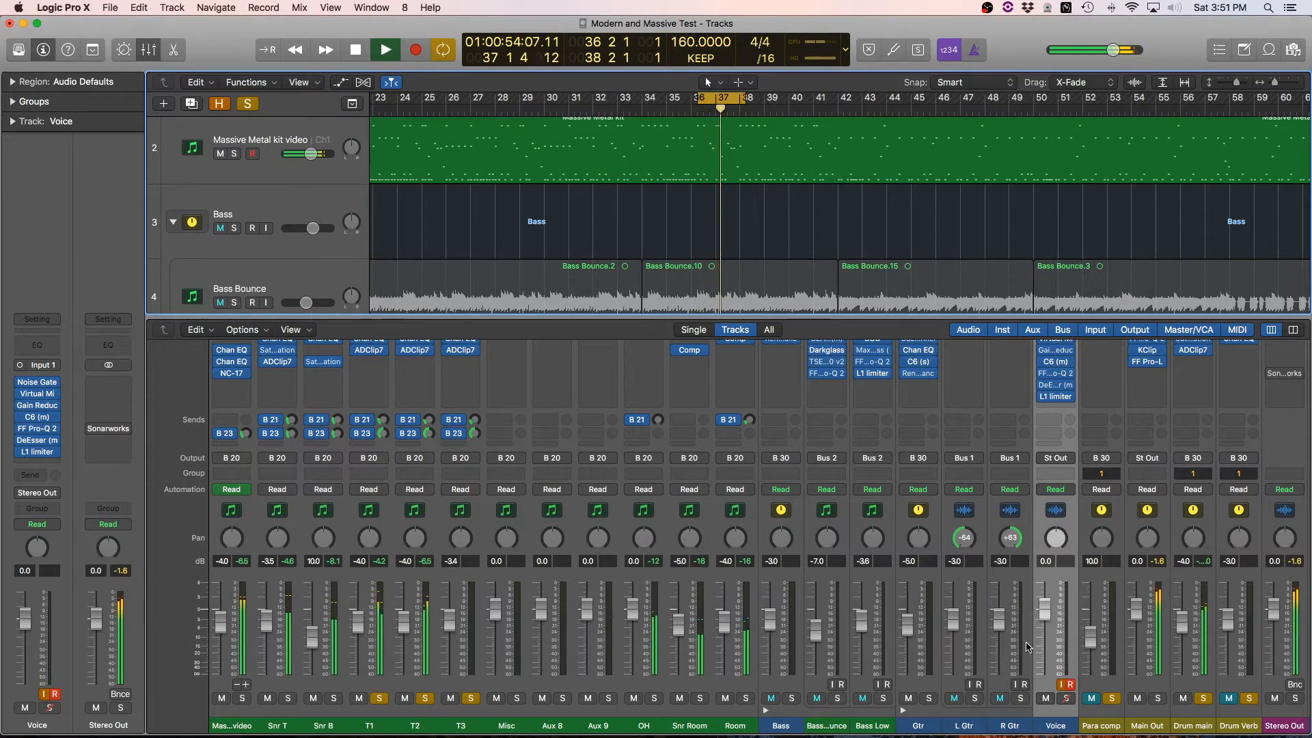
pyautogui.scroll(1, 594, 253)
pyautogui.press('space')
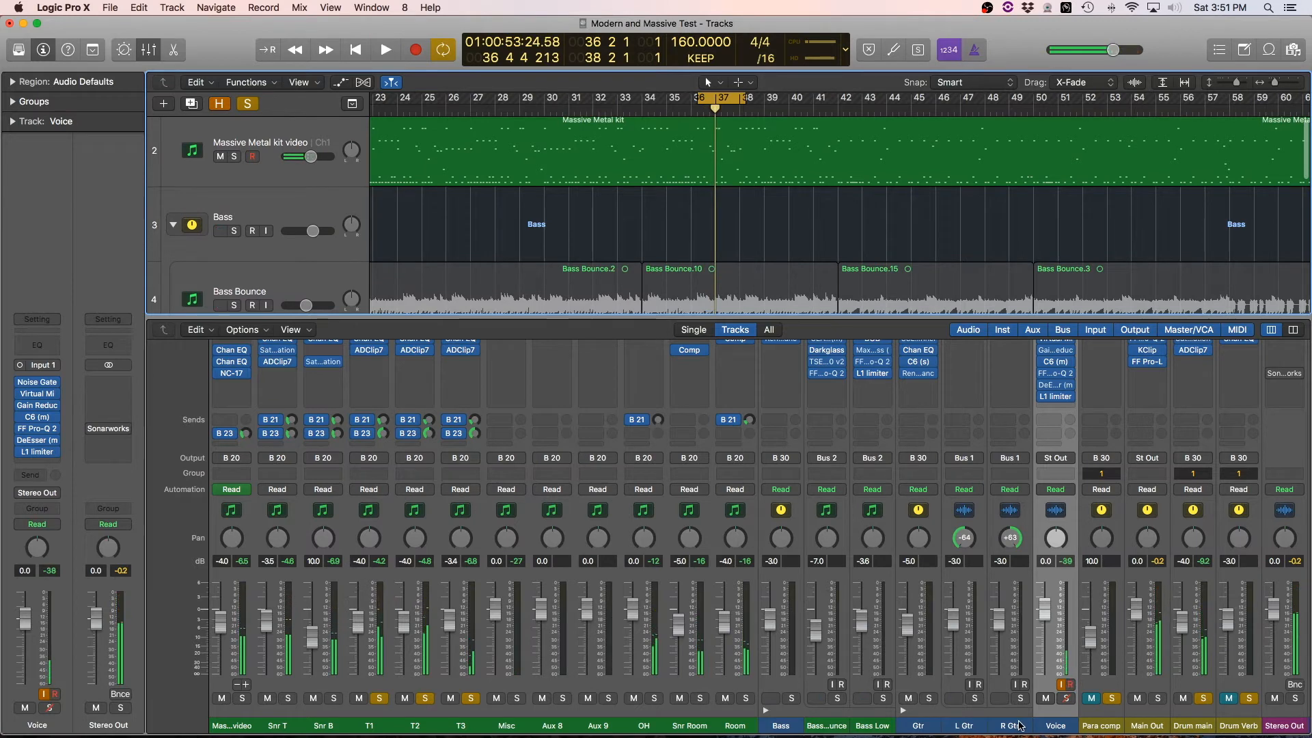
pyautogui.click(1204, 698)
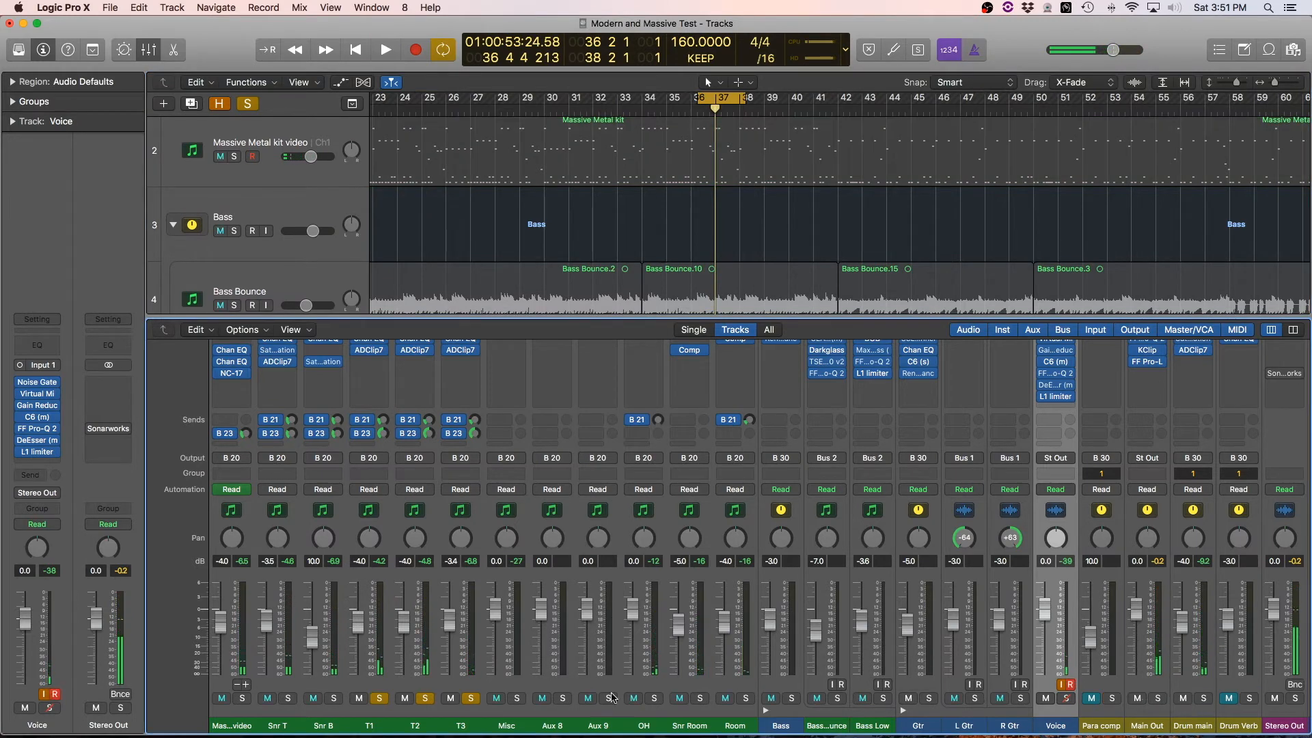
pyautogui.press('space')
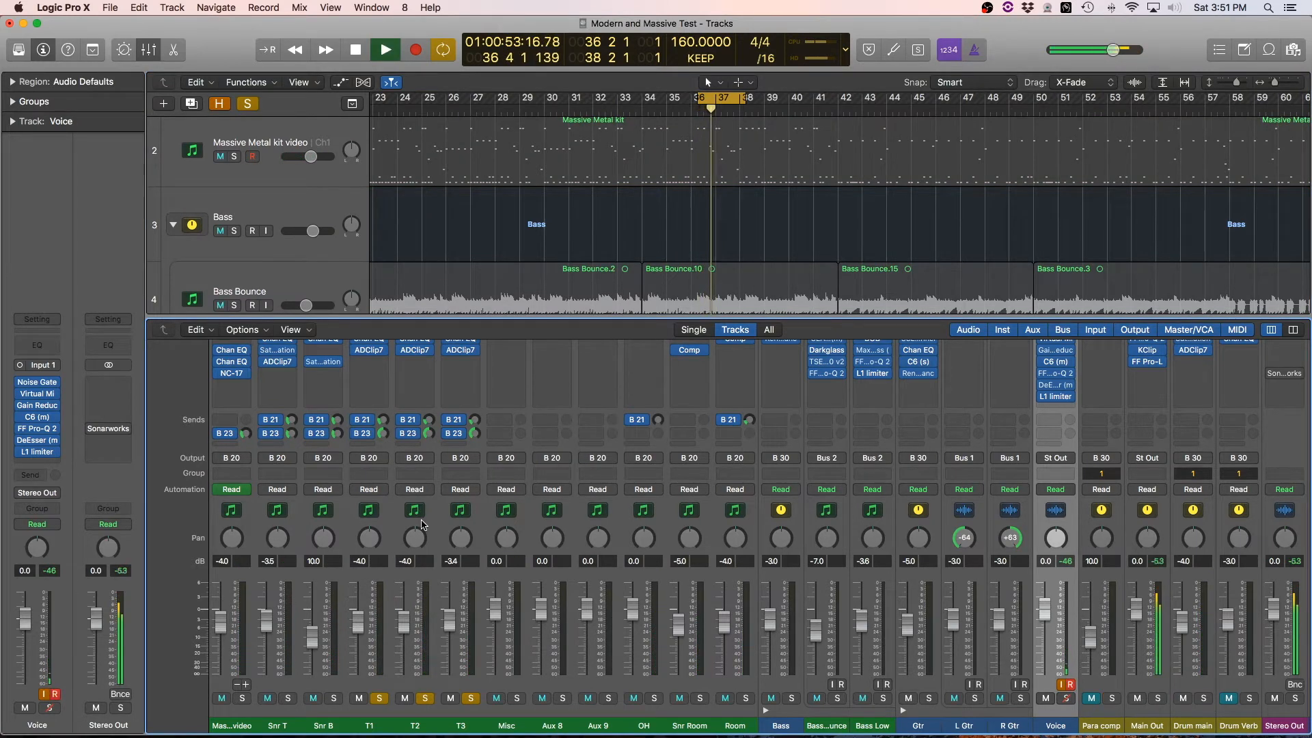
pyautogui.scroll(2, 389, 544)
pyautogui.scroll(2, 390, 545)
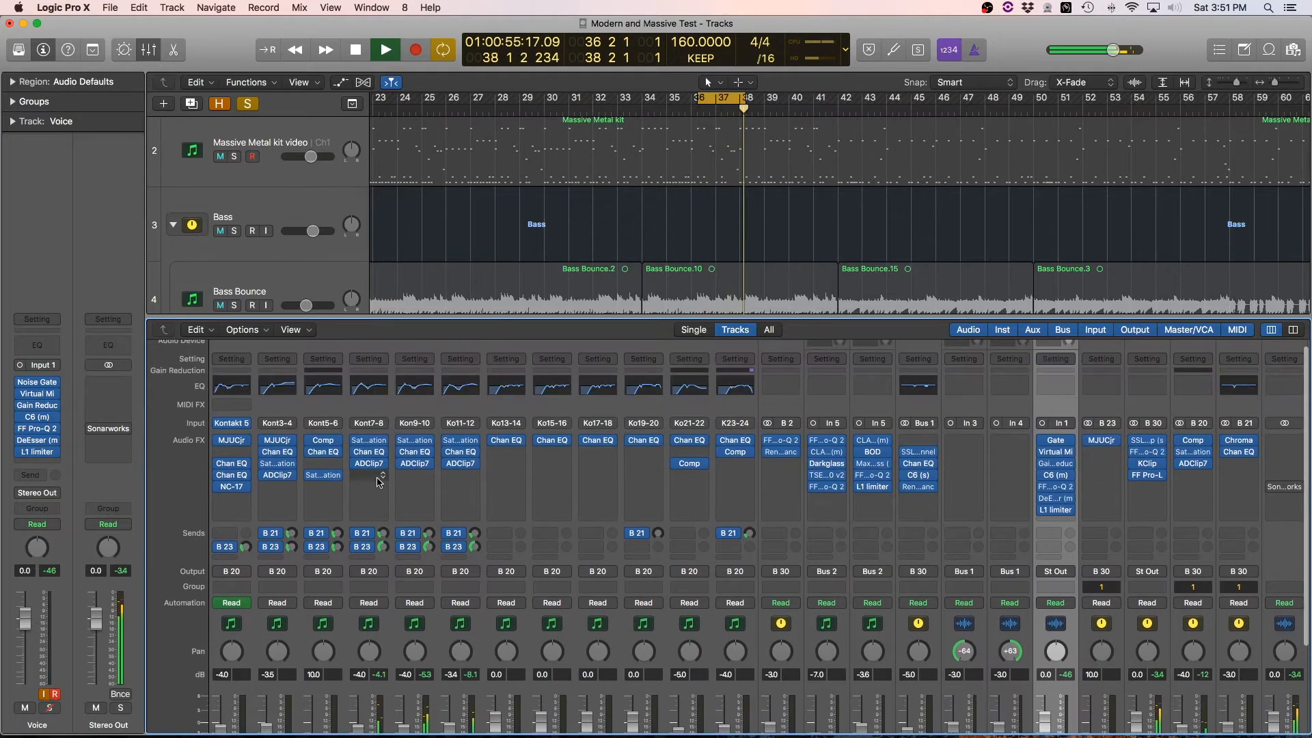
pyautogui.press('space')
# - Open the Saturation Knobs on T1, T2 and T3 and close those of T3 and T2
pyautogui.click(369, 443)
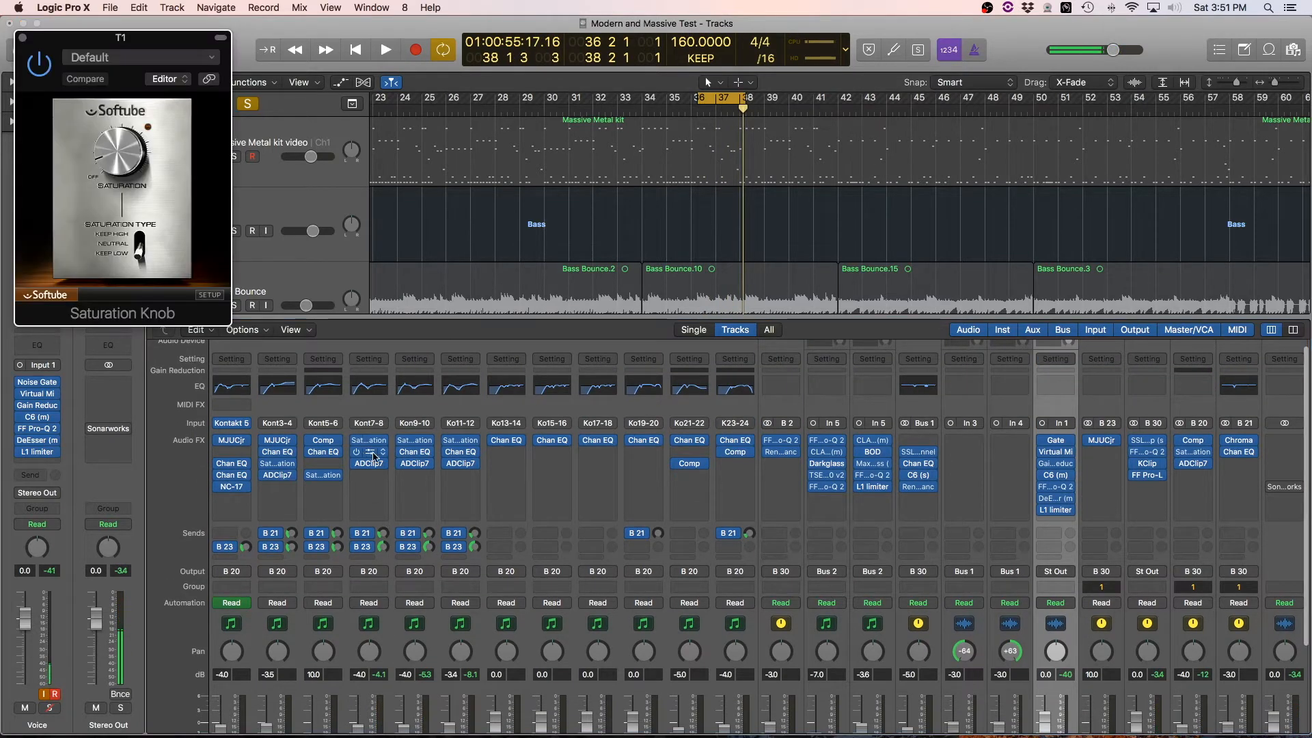
pyautogui.click(417, 443)
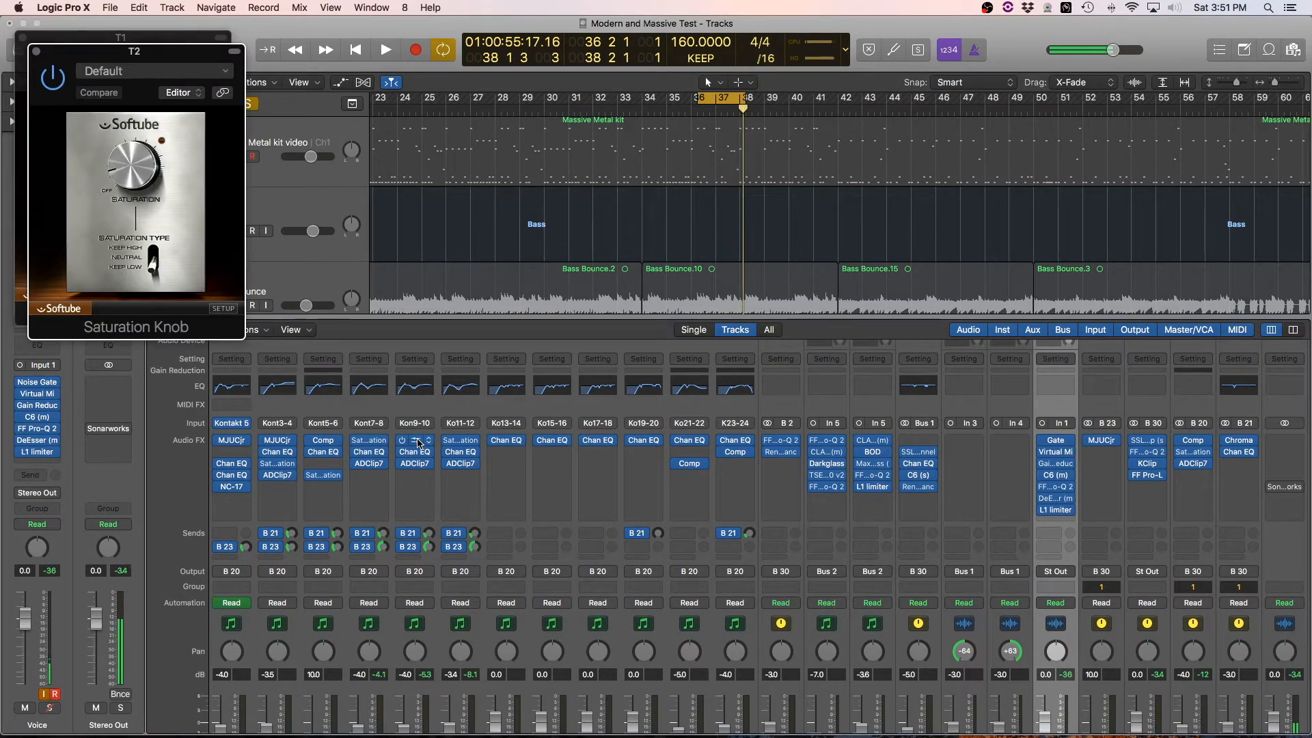
pyautogui.click(460, 442)
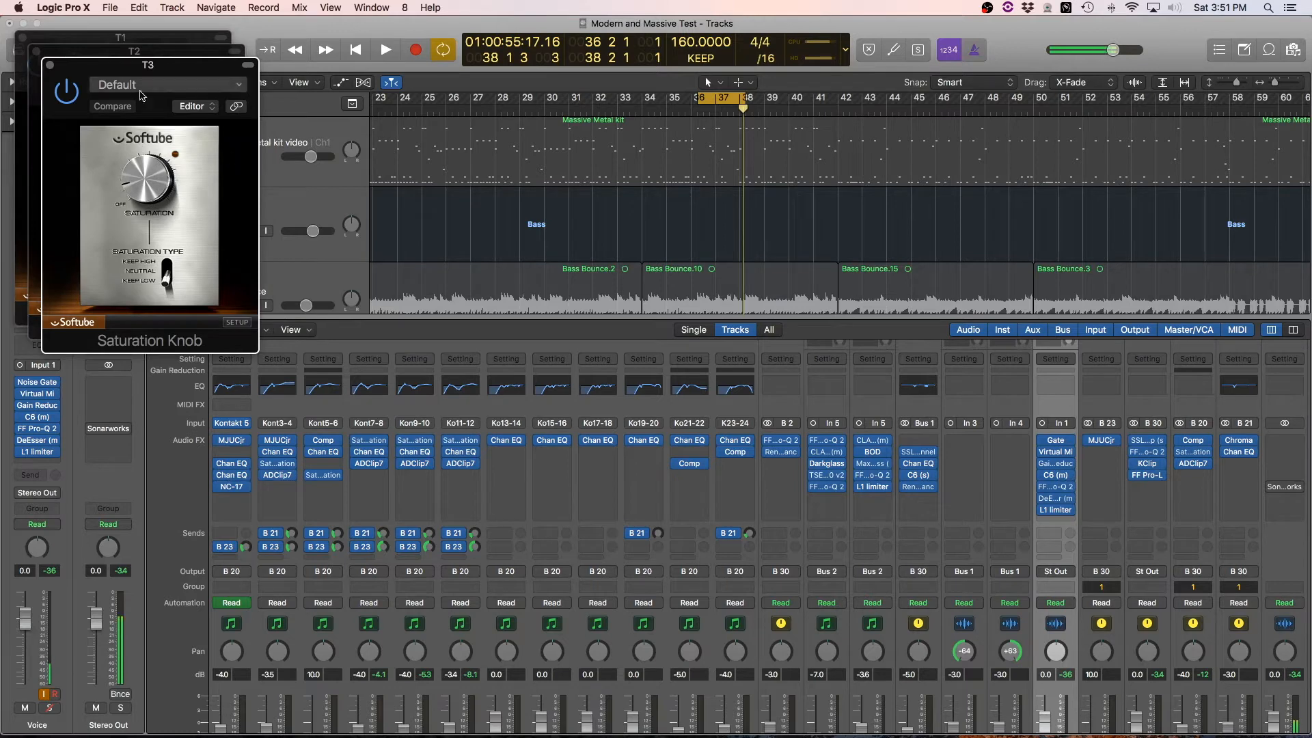
pyautogui.click(50, 66)
pyautogui.click(38, 53)
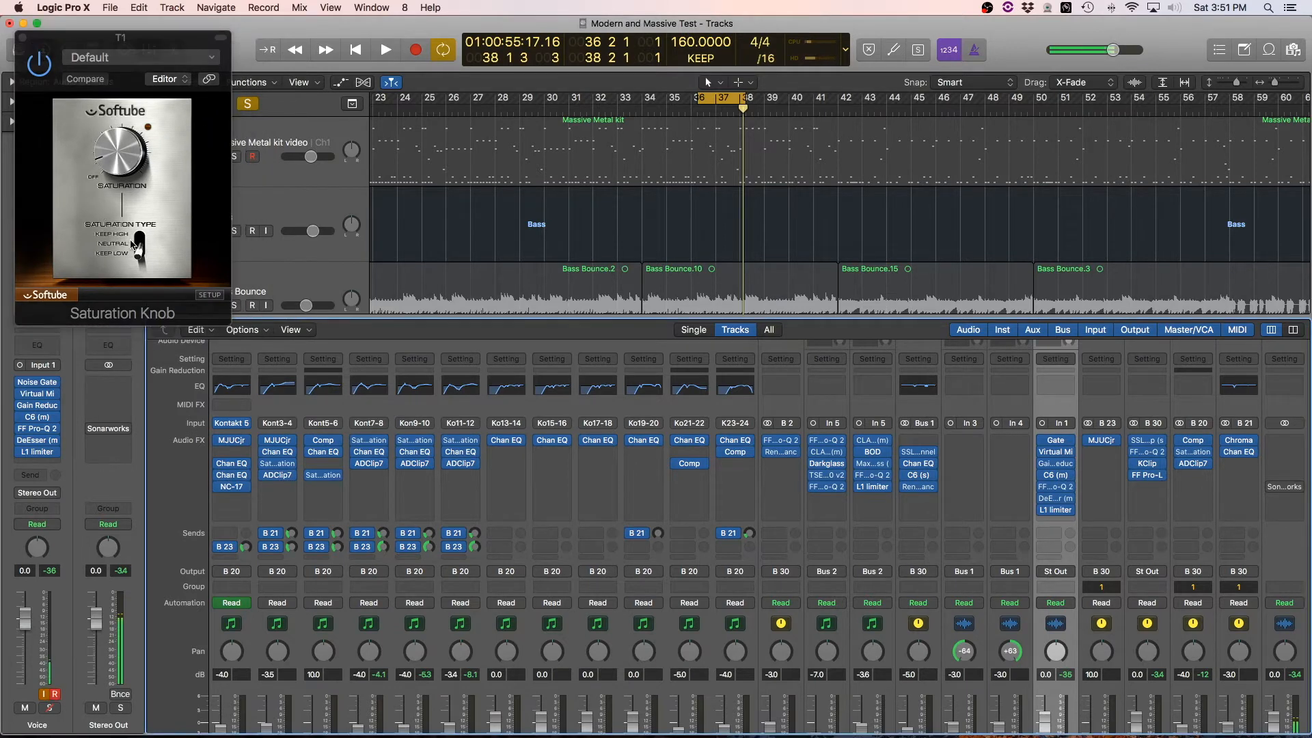
# - Play the toms with T1's Saturation Knob bypassed for comparison and close the plug-in with saturation re-enabled
pyautogui.press('space')
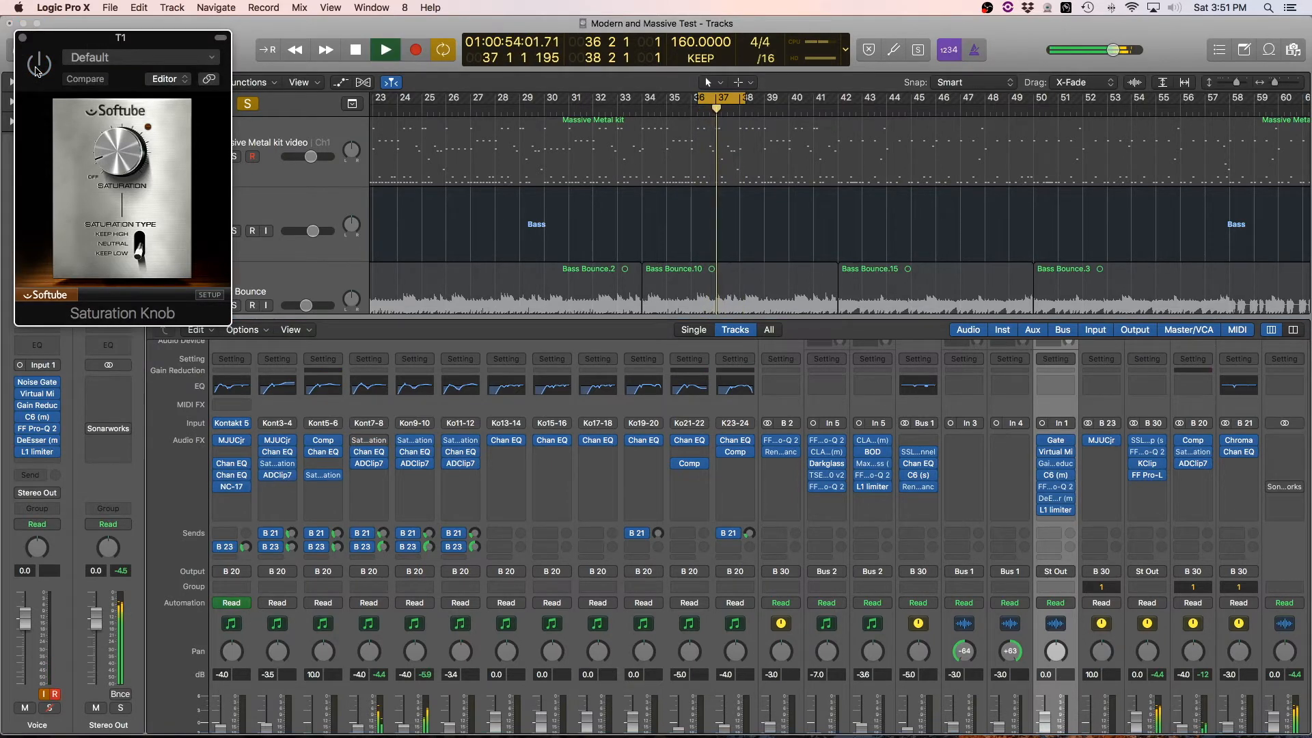
pyautogui.press('space')
pyautogui.click(23, 39)
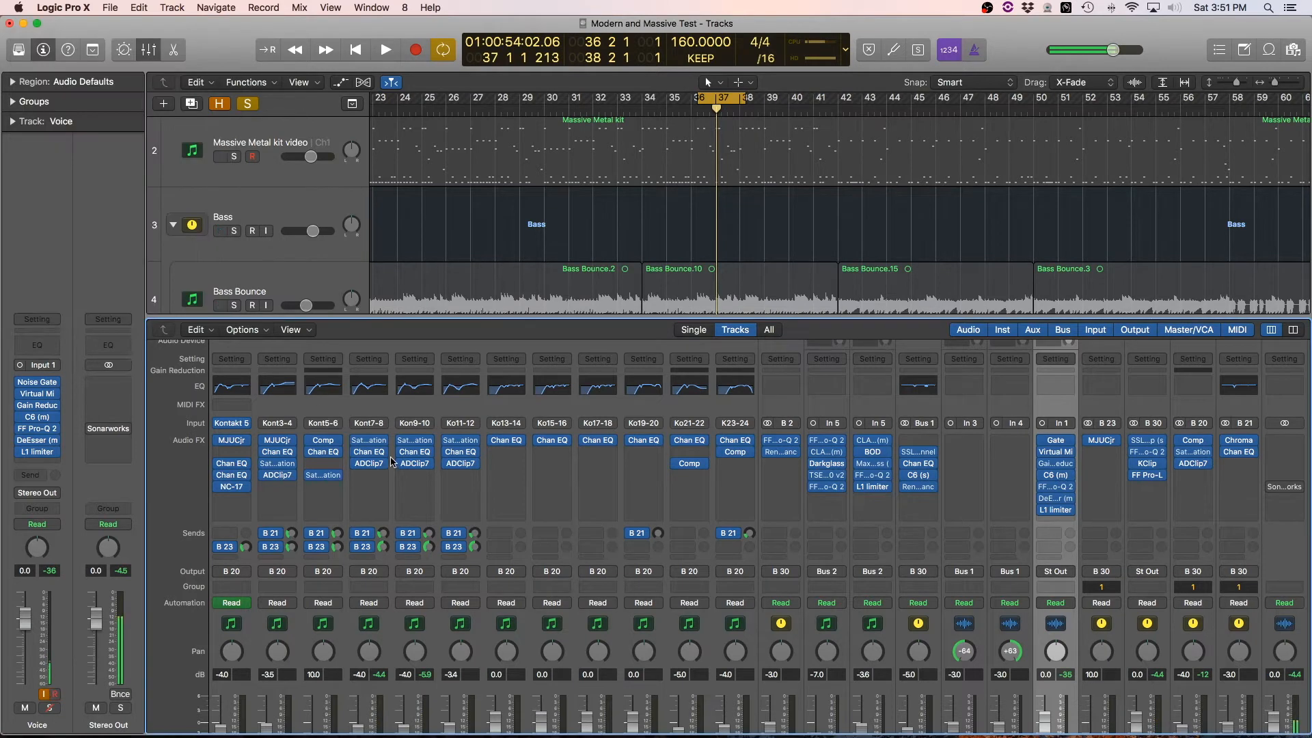
# - Open T1's Channel EQ, clear the solos on T2 and T3 and play T1 alone through the EQ
pyautogui.click(371, 452)
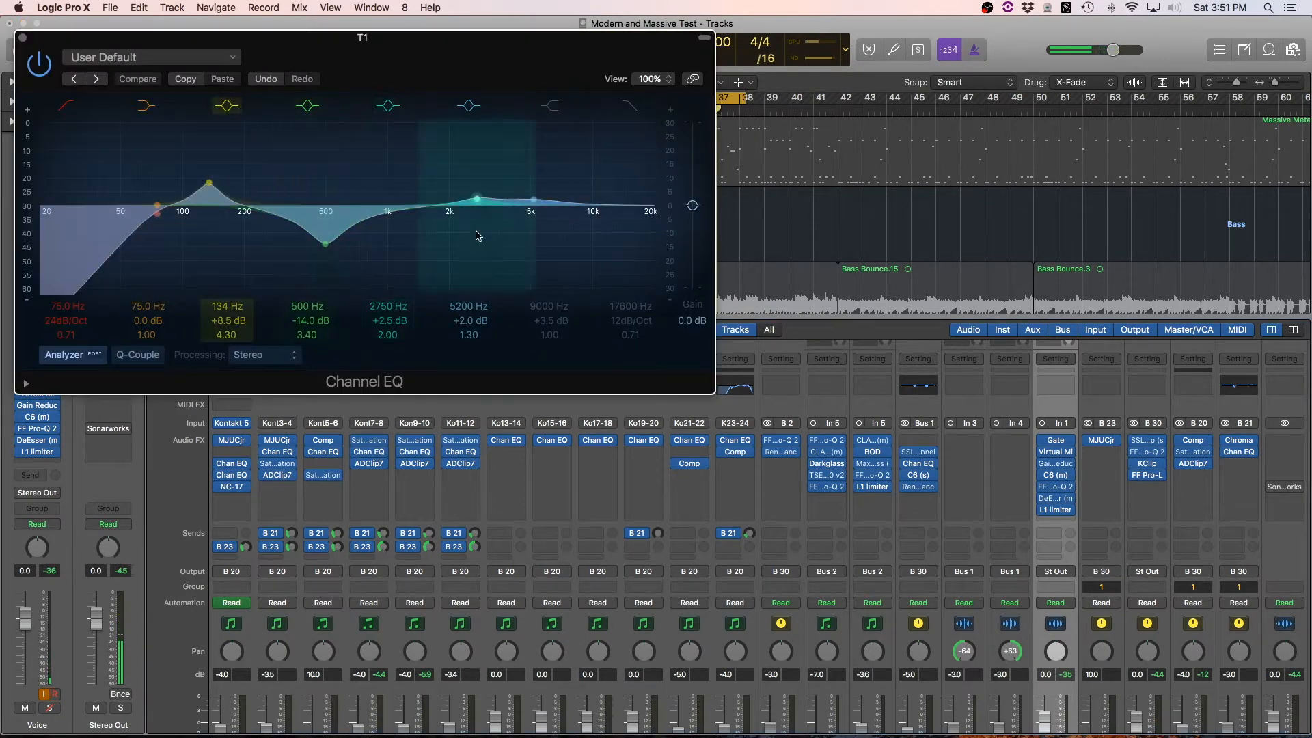
pyautogui.scroll(-5, 402, 676)
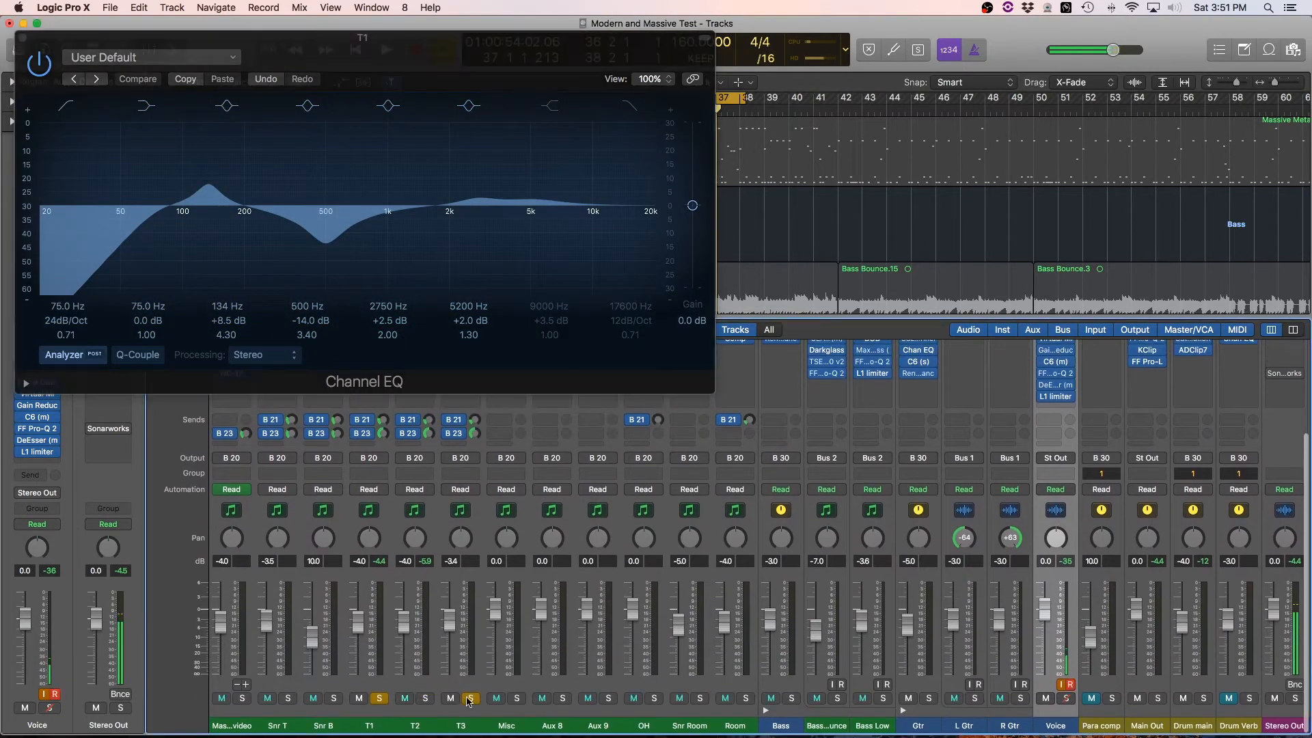
pyautogui.scroll(4, 425, 487)
pyautogui.scroll(2, 424, 486)
pyautogui.moveTo(428, 34); pyautogui.dragTo(928, 58)
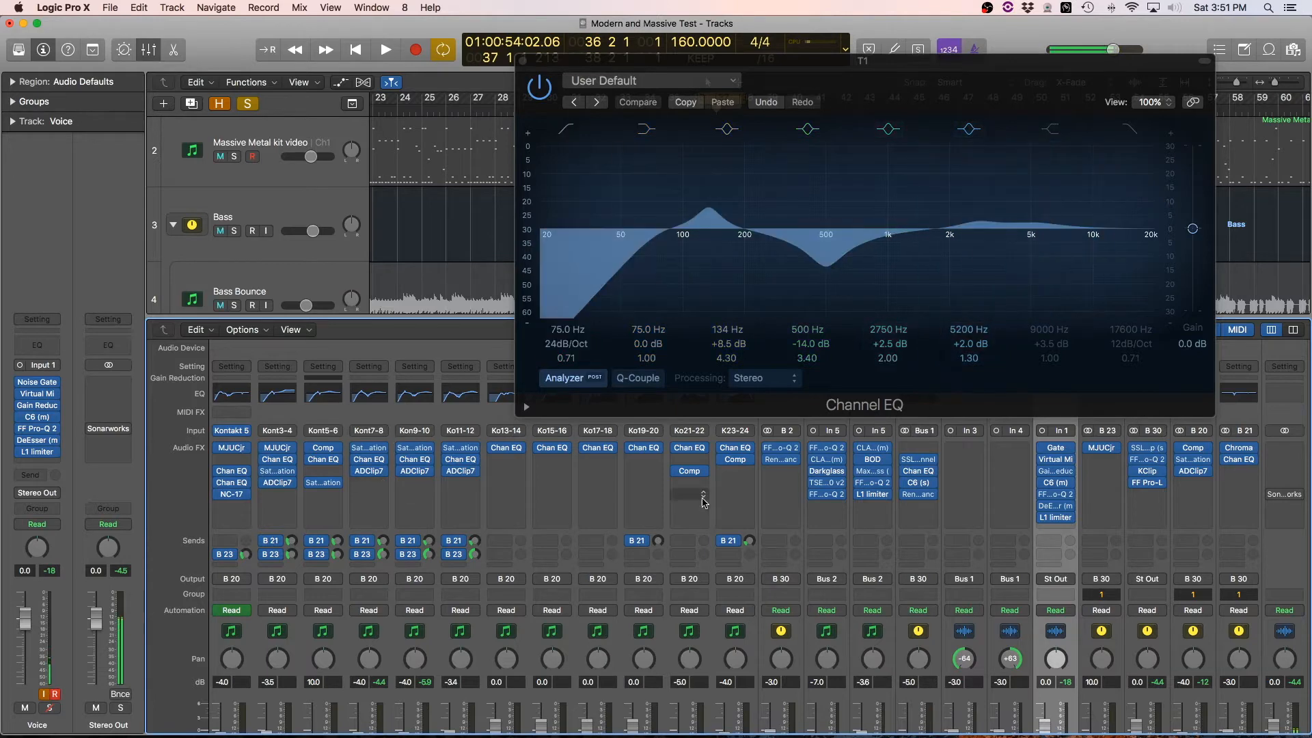
pyautogui.press('space')
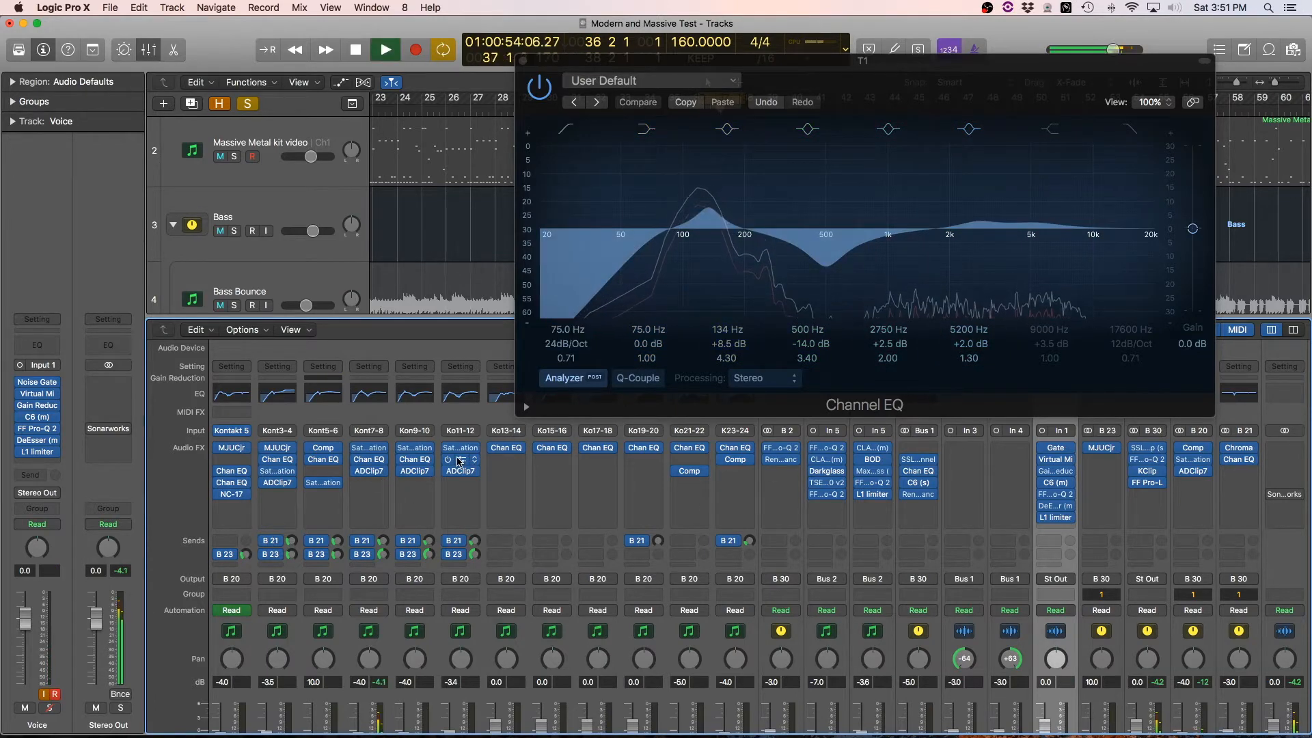
# - Play T1 with its Channel EQ bypassed for comparison, stop playback and re-enable the EQ
pyautogui.click(534, 88)
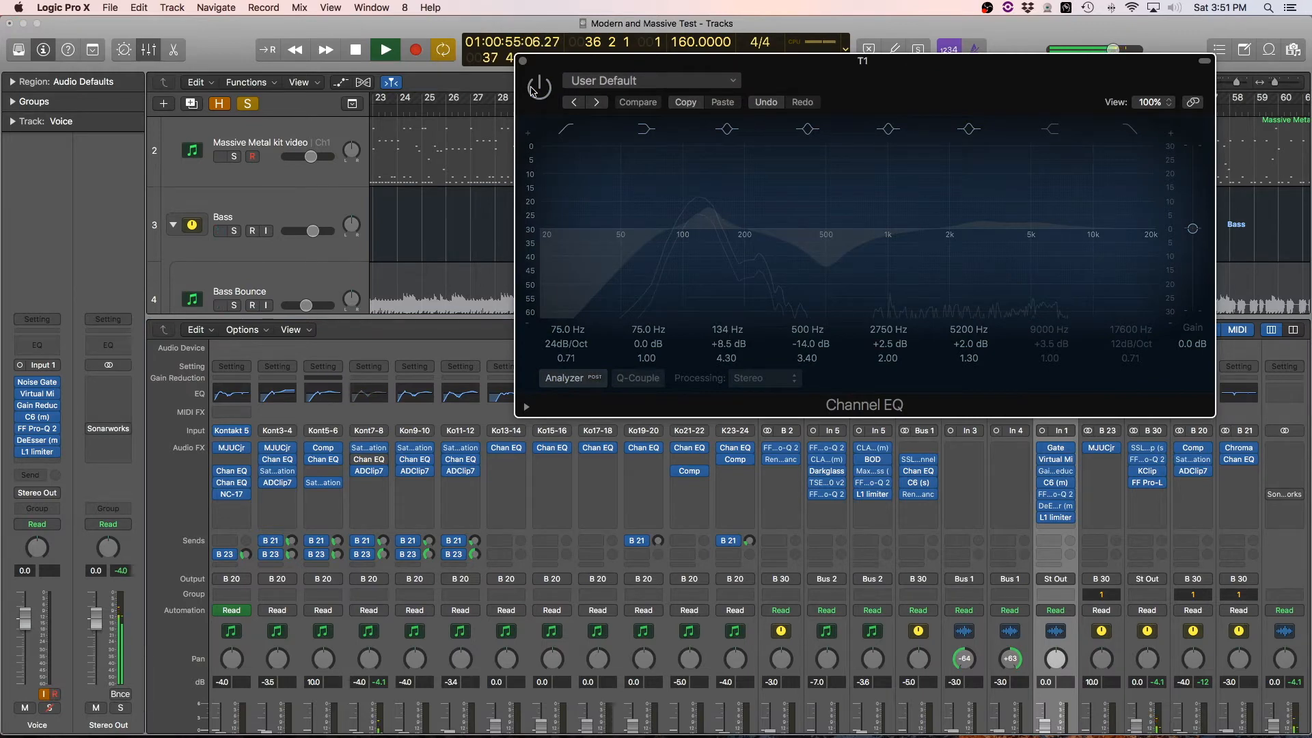
pyautogui.press('space')
pyautogui.click(534, 88)
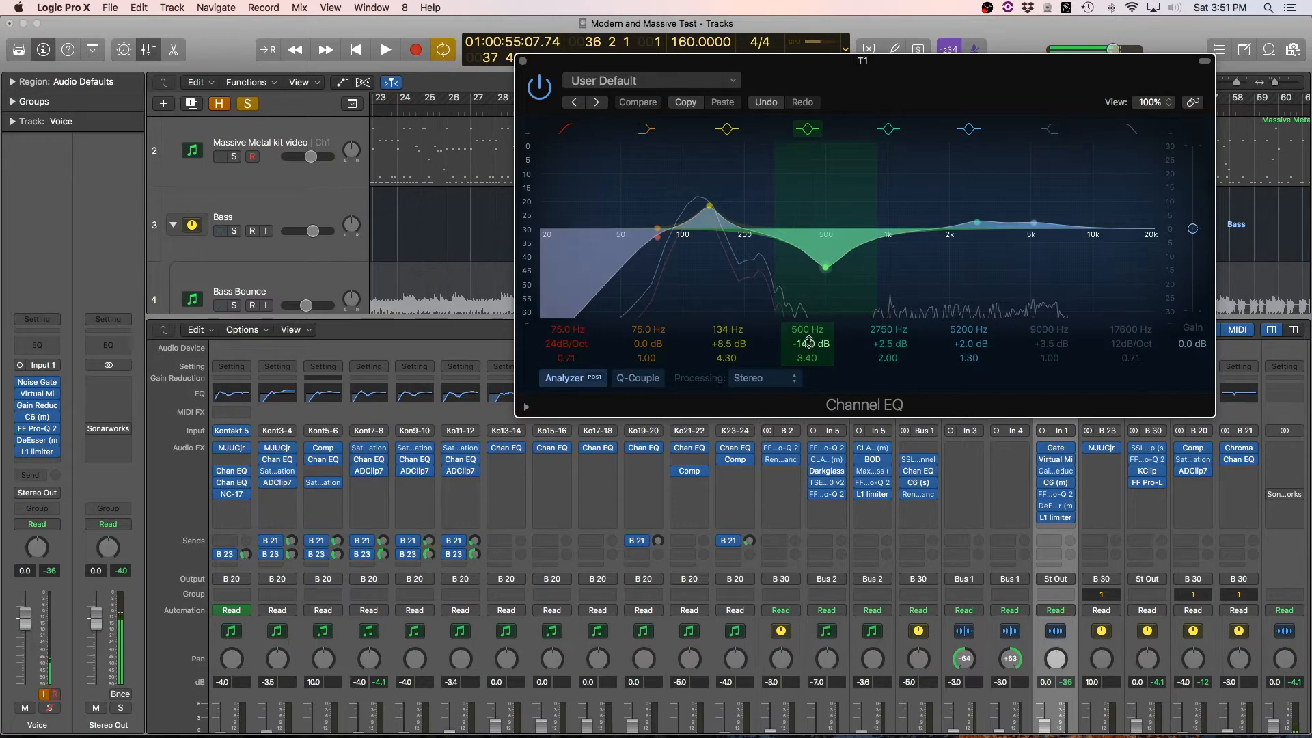
# - Play T1 with its 500 Hz EQ band boosted to +24.0 dB, stop and set that band to -15.0 dB
pyautogui.press('space')
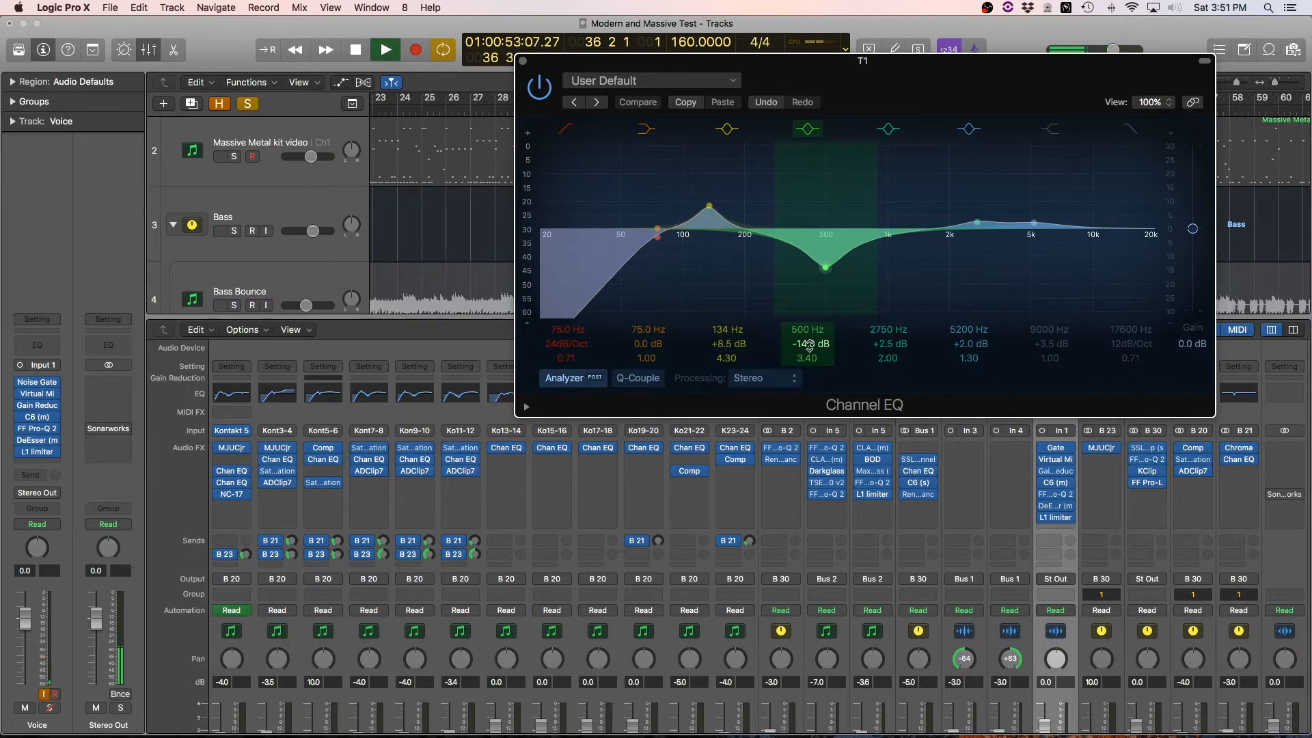
pyautogui.moveTo(809, 347); pyautogui.dragTo(810, 283)
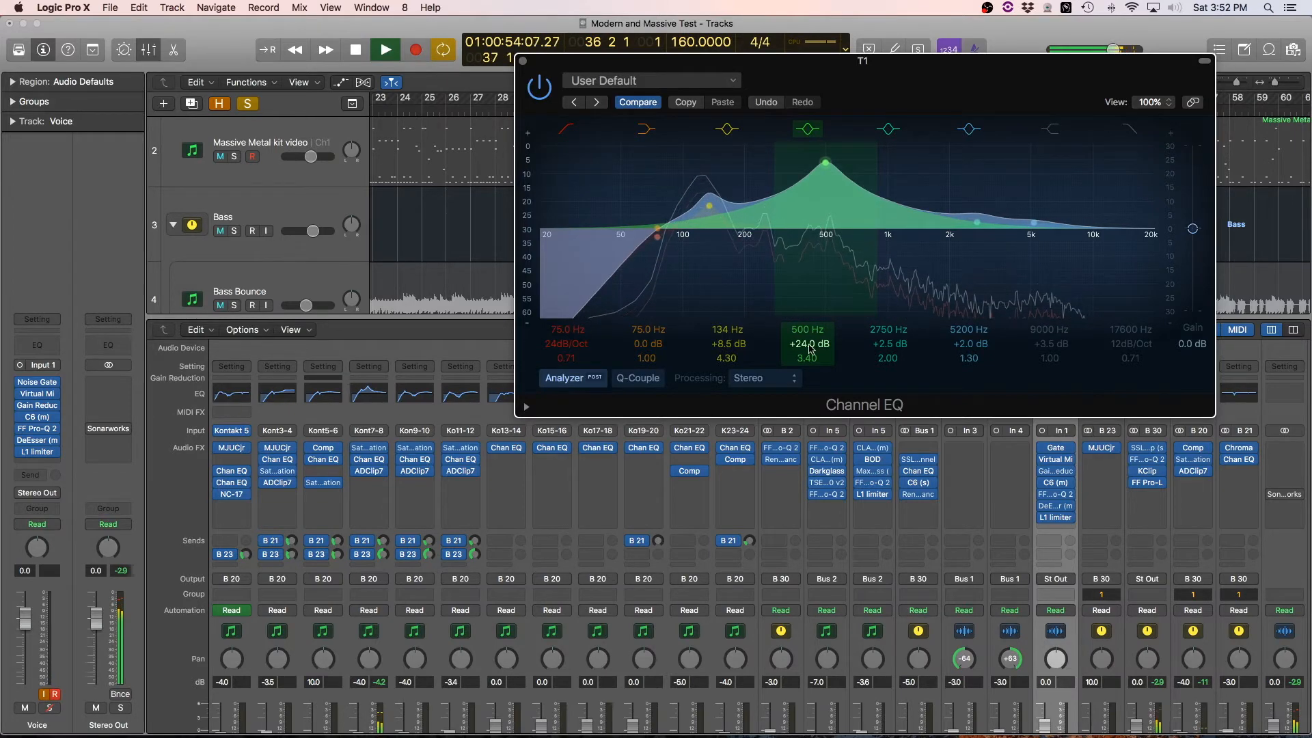
pyautogui.press('space')
pyautogui.moveTo(810, 344); pyautogui.dragTo(811, 375)
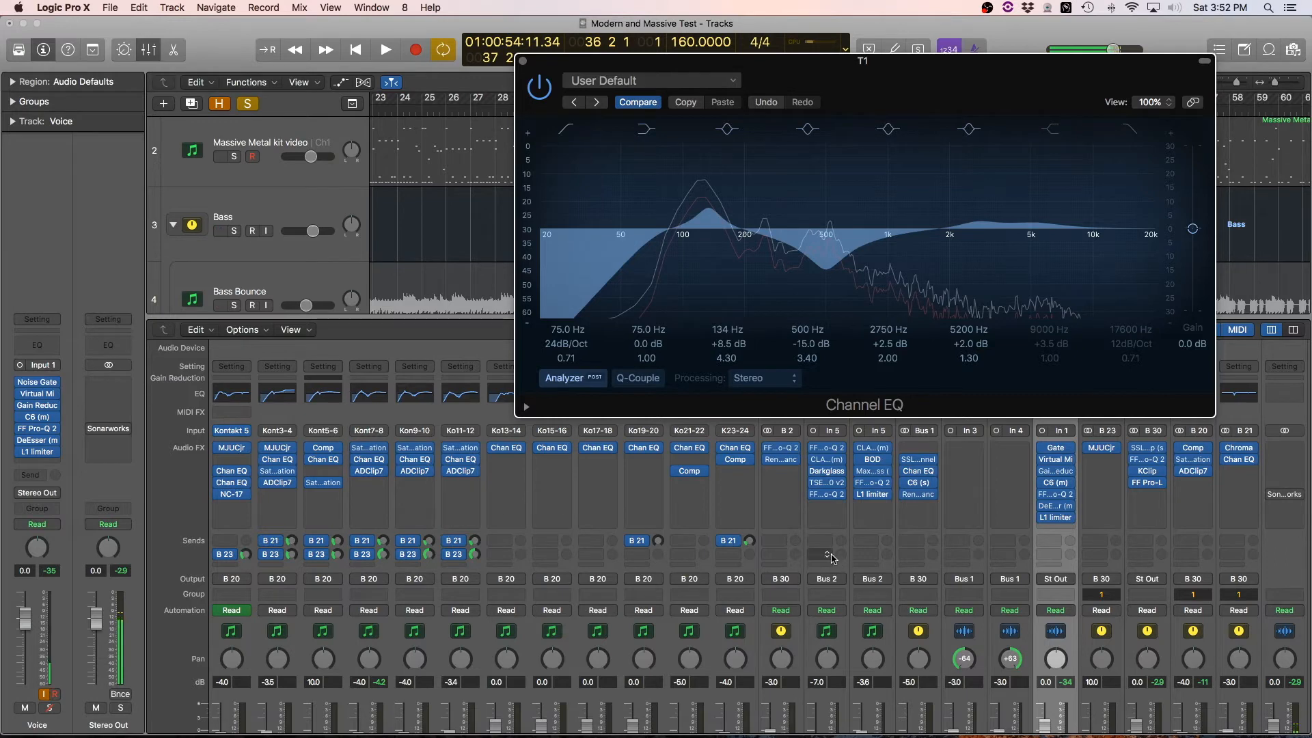
# - Replace T1's open Channel EQ with its ADClip7, play T1 through the clipper and close the plug-in
pyautogui.click(374, 478)
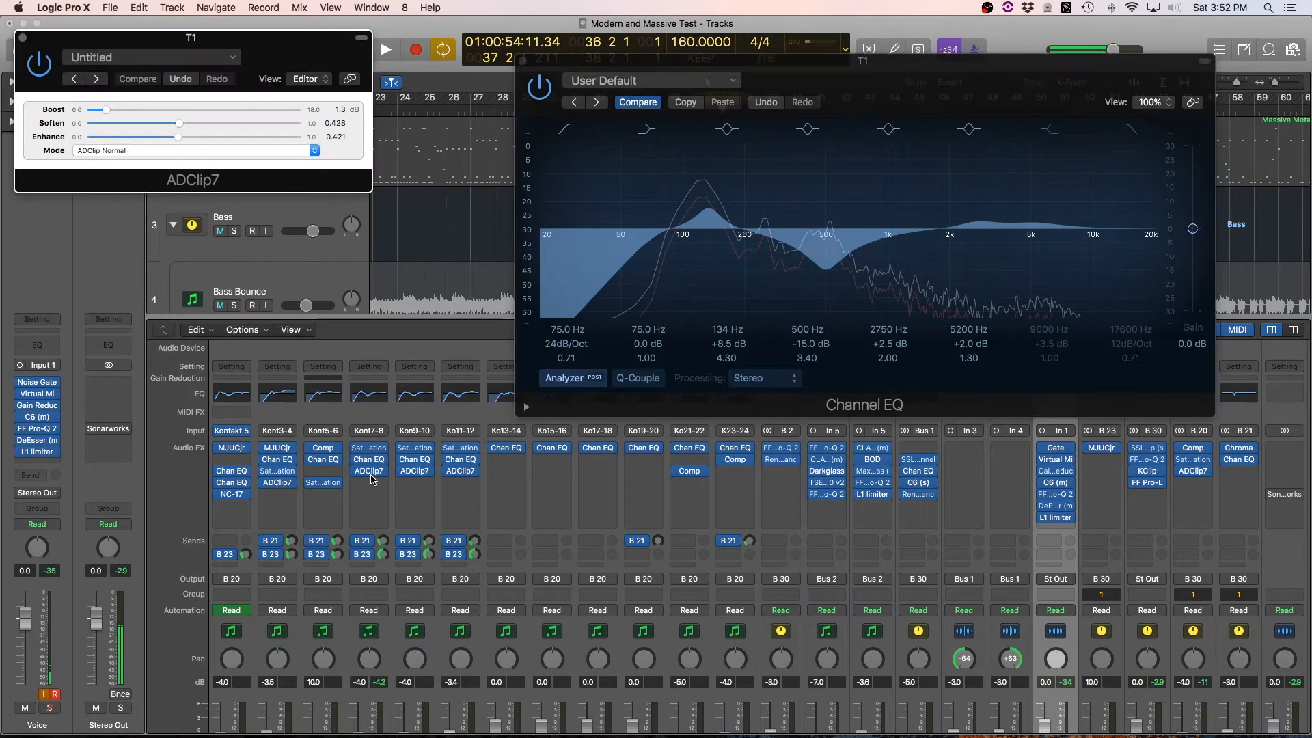
pyautogui.scroll(-5, 318, 443)
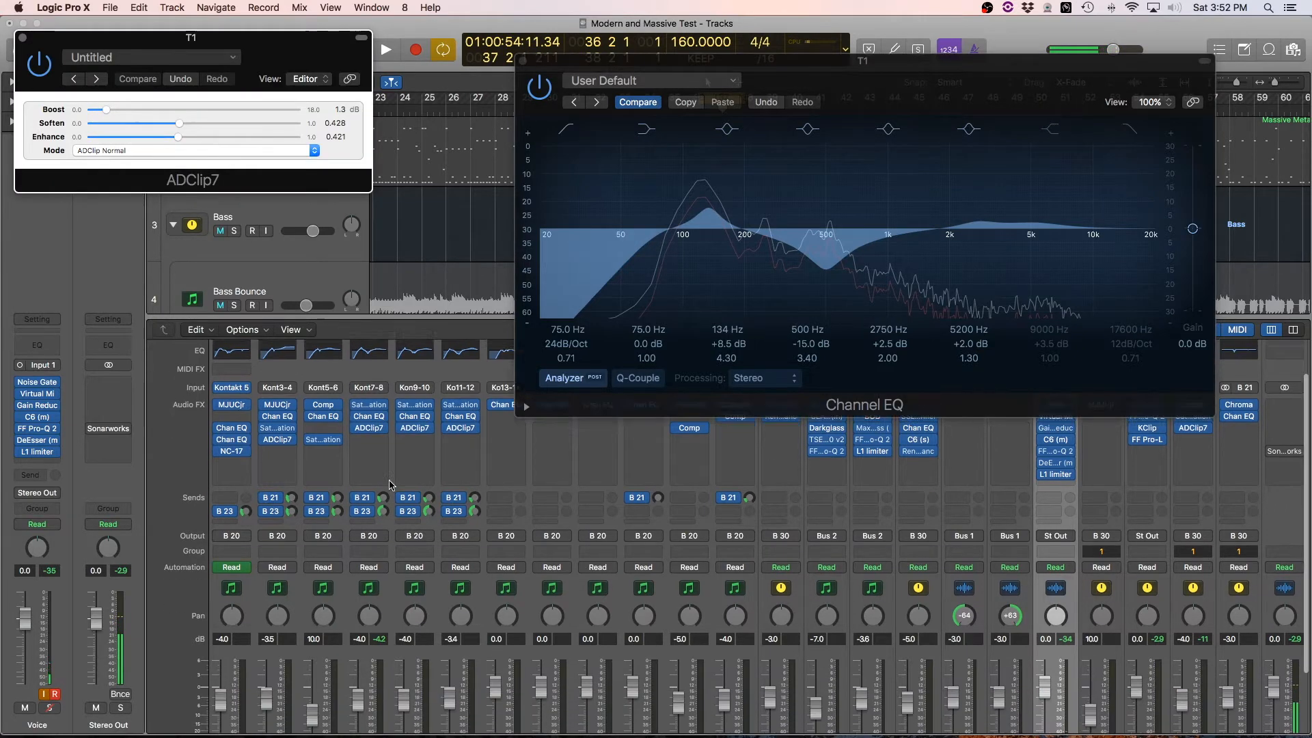
pyautogui.click(522, 61)
pyautogui.scroll(3, 388, 445)
pyautogui.scroll(2, 388, 445)
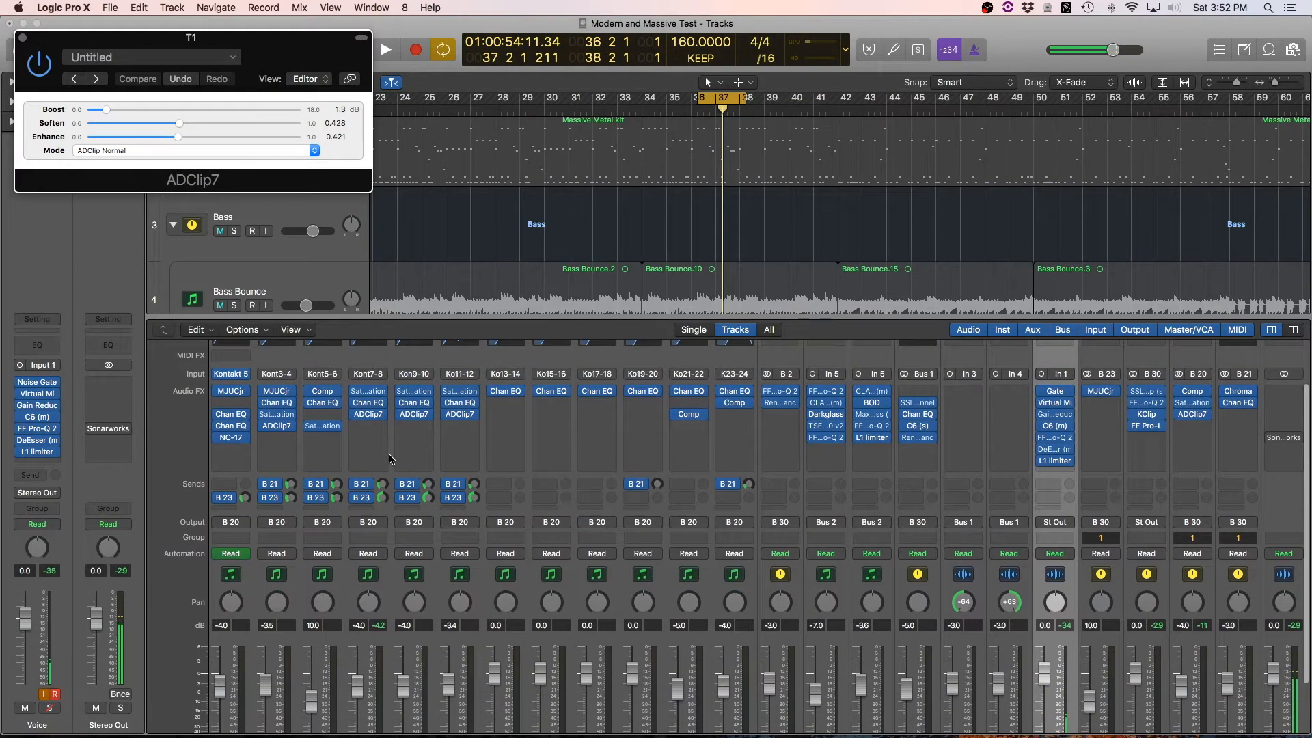
pyautogui.scroll(-2, 369, 417)
pyautogui.scroll(1, 367, 417)
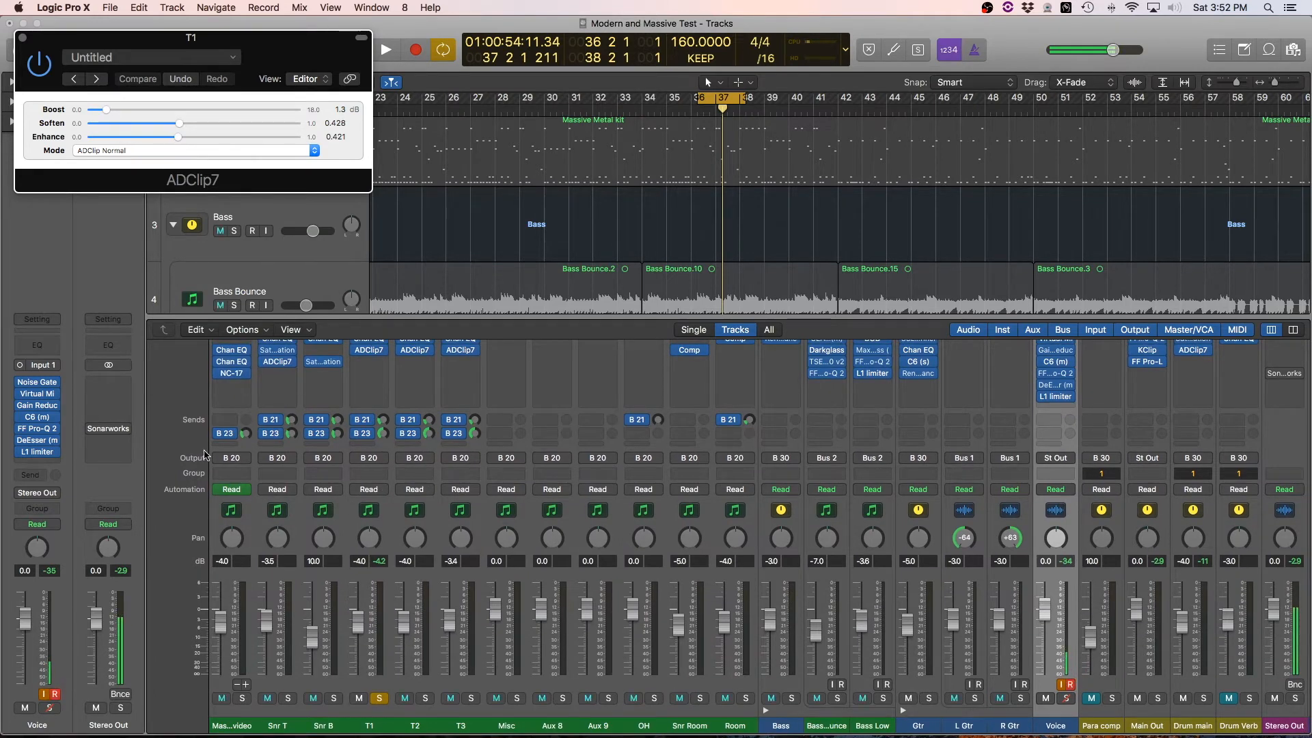
pyautogui.press('space')
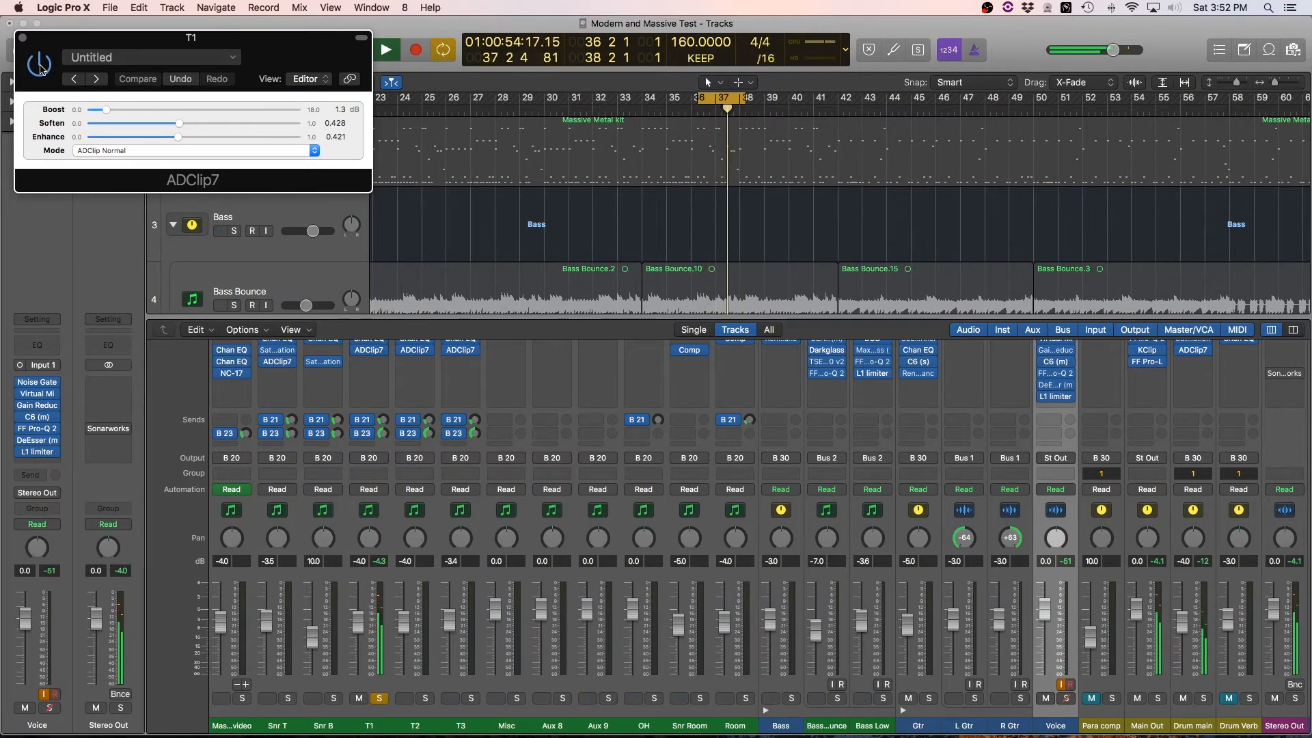
pyautogui.click(22, 38)
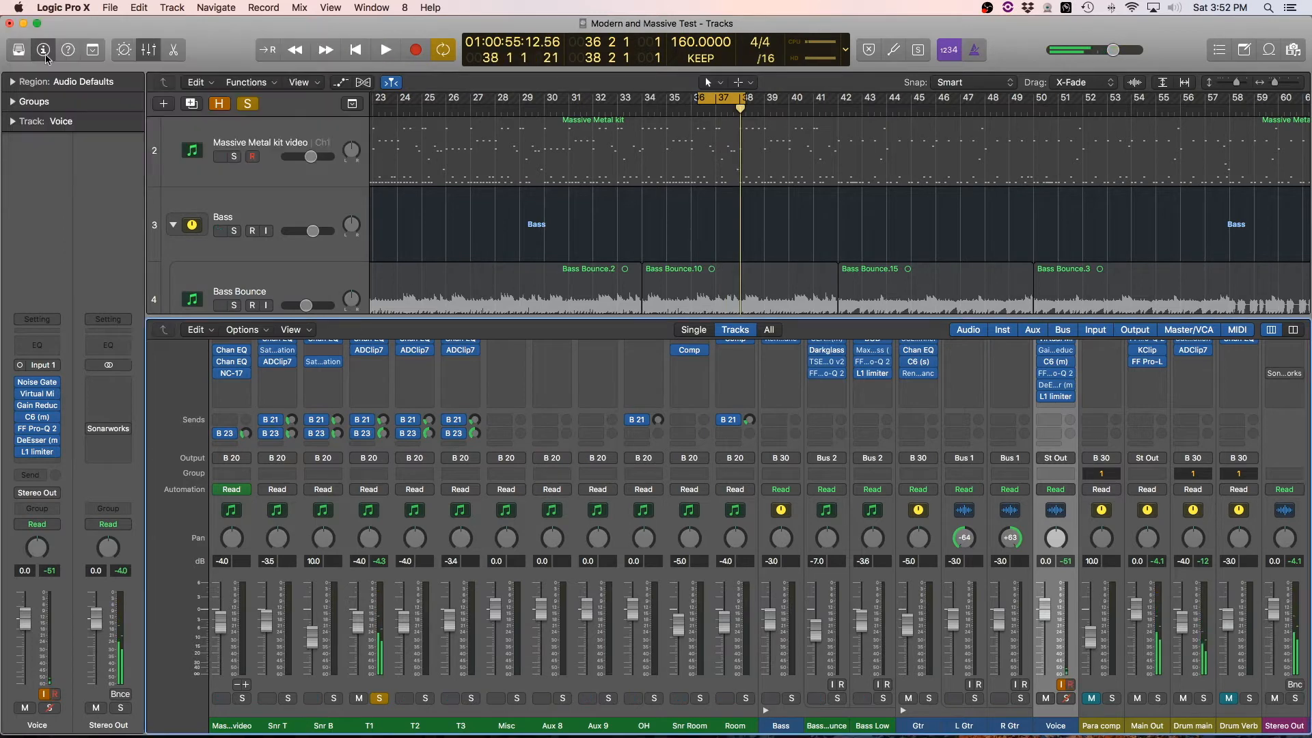
# - Open the ADClip7 plug-ins on T2 and T3 and place their windows so both settings are readable
pyautogui.scroll(5, 422, 451)
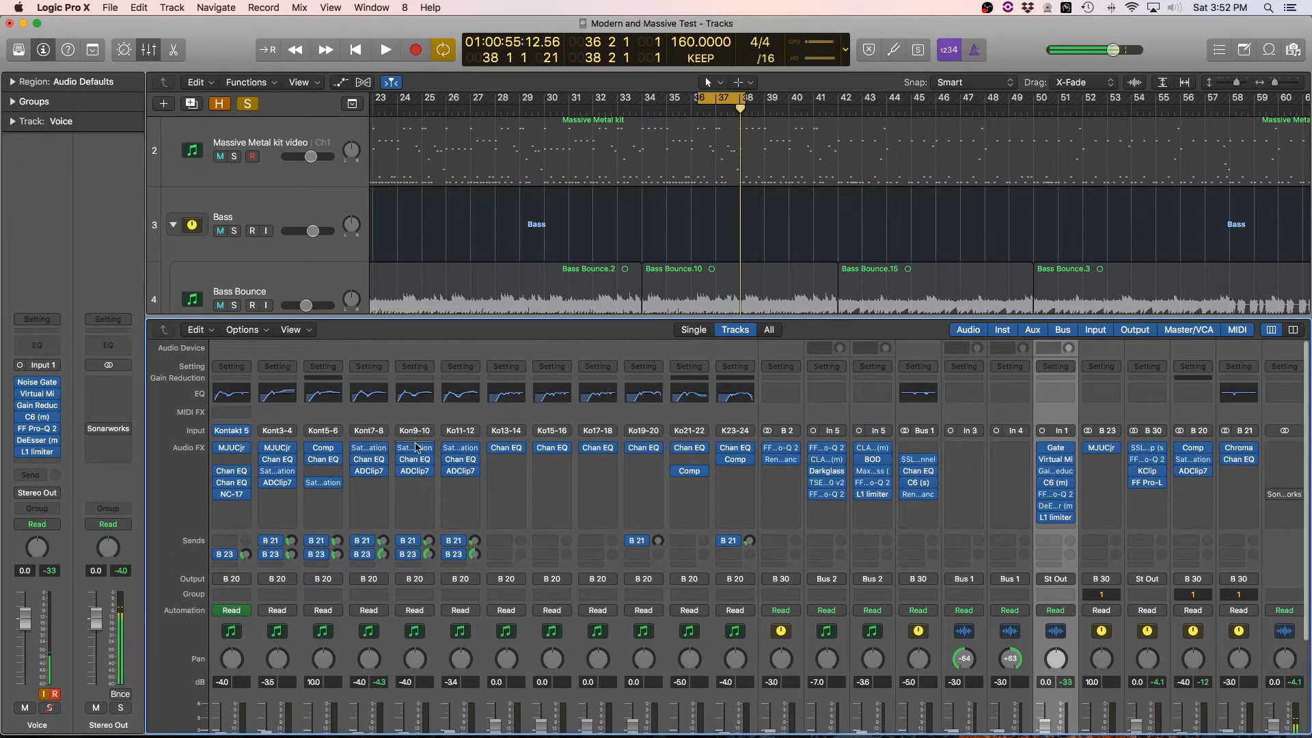
pyautogui.click(412, 471)
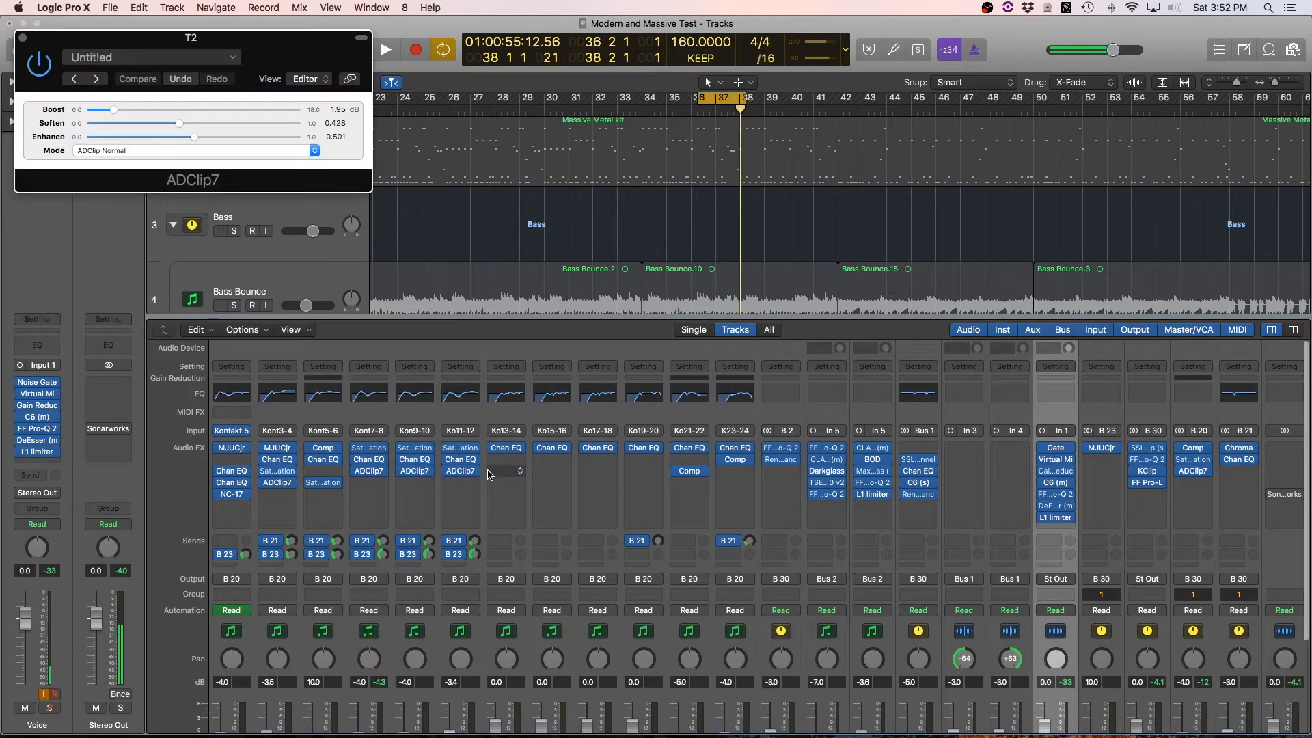
pyautogui.click(463, 472)
pyautogui.moveTo(217, 60); pyautogui.dragTo(503, 74)
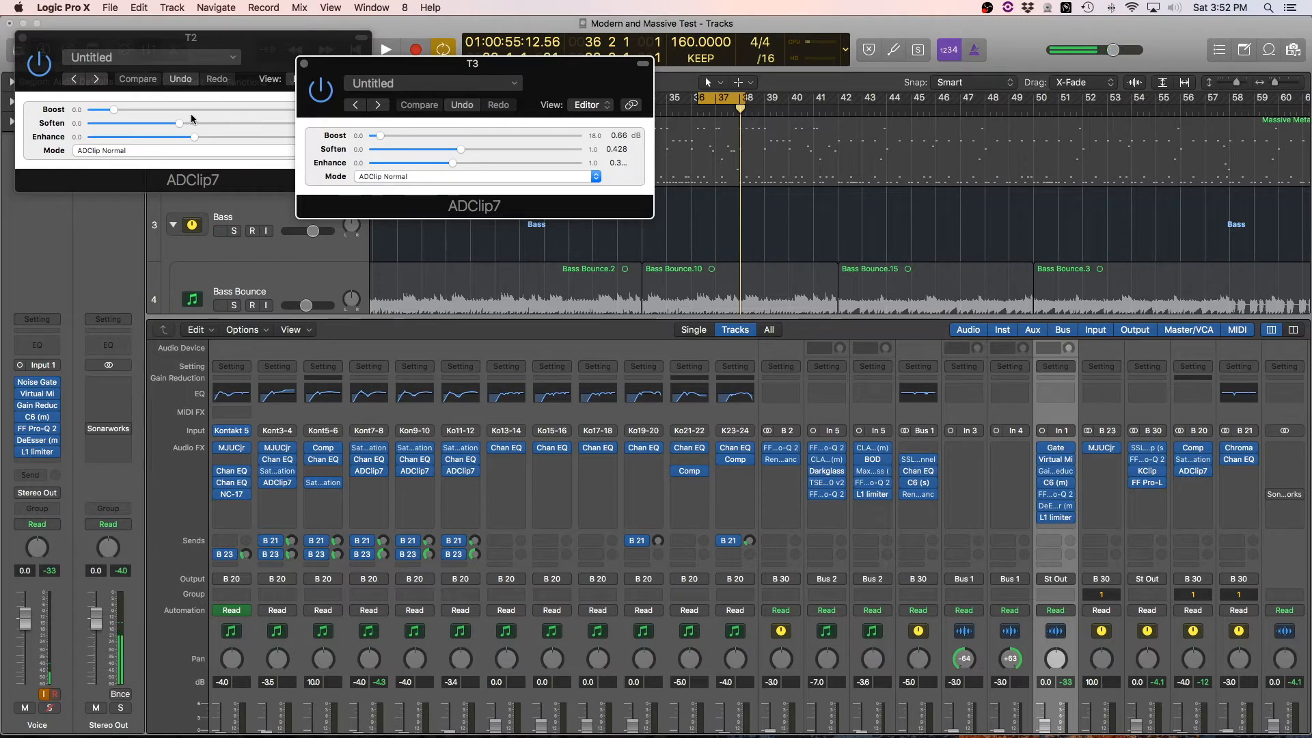
# - Solo T2 and T3 instead of T1, play them through their clippers and close both ADClip7 plug-ins
pyautogui.scroll(-5, 514, 398)
pyautogui.click(425, 699)
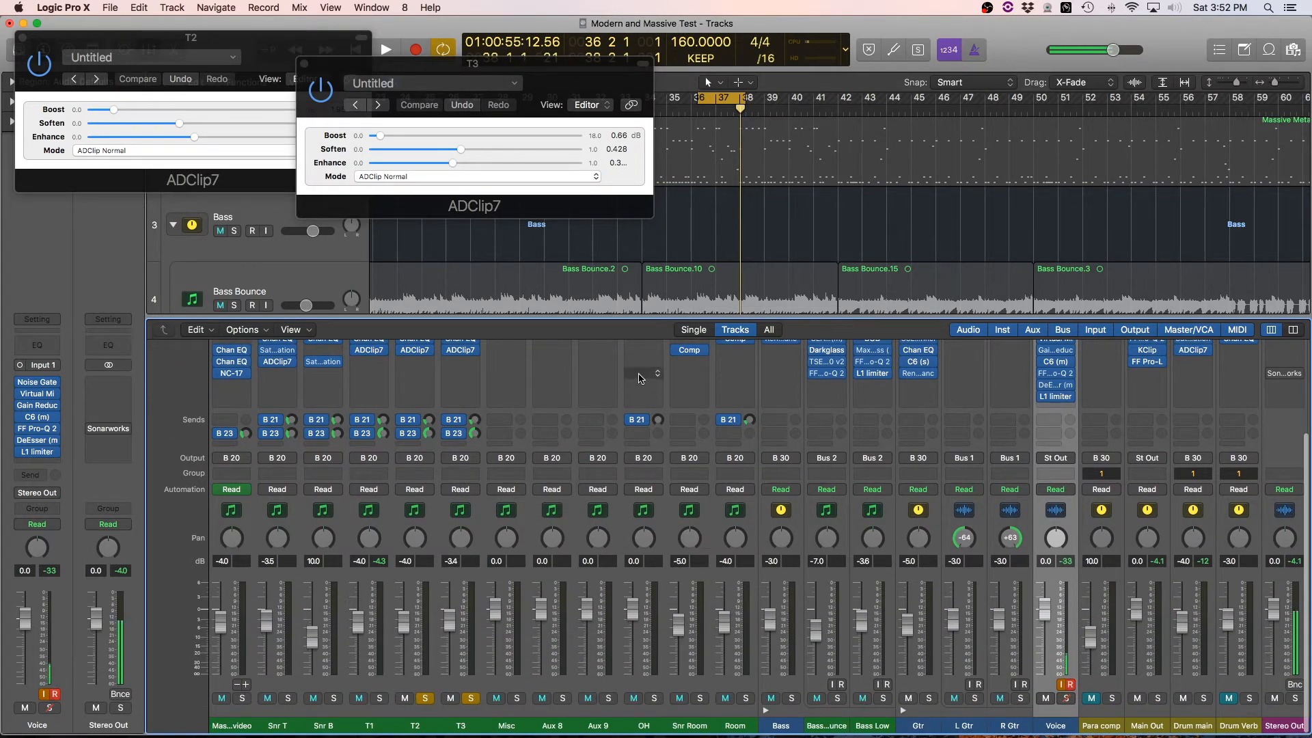
pyautogui.press('space')
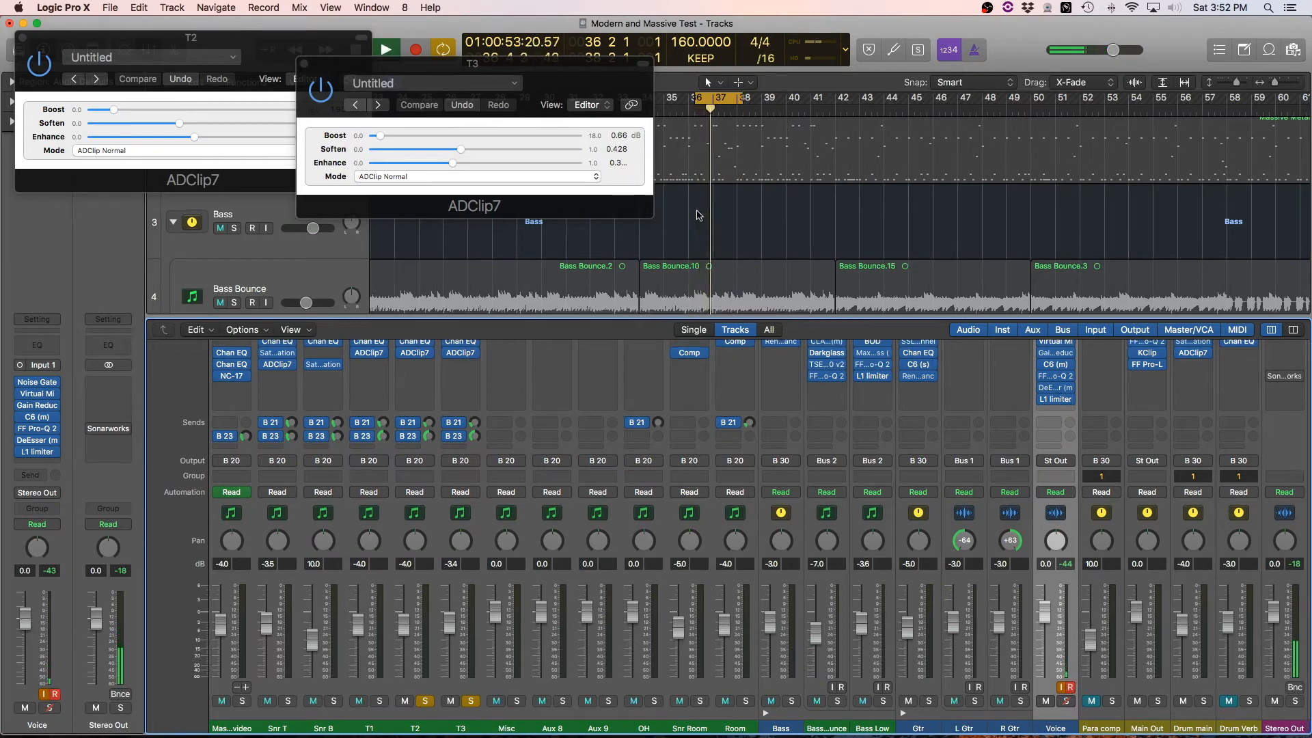
pyautogui.press('space')
pyautogui.click(304, 63)
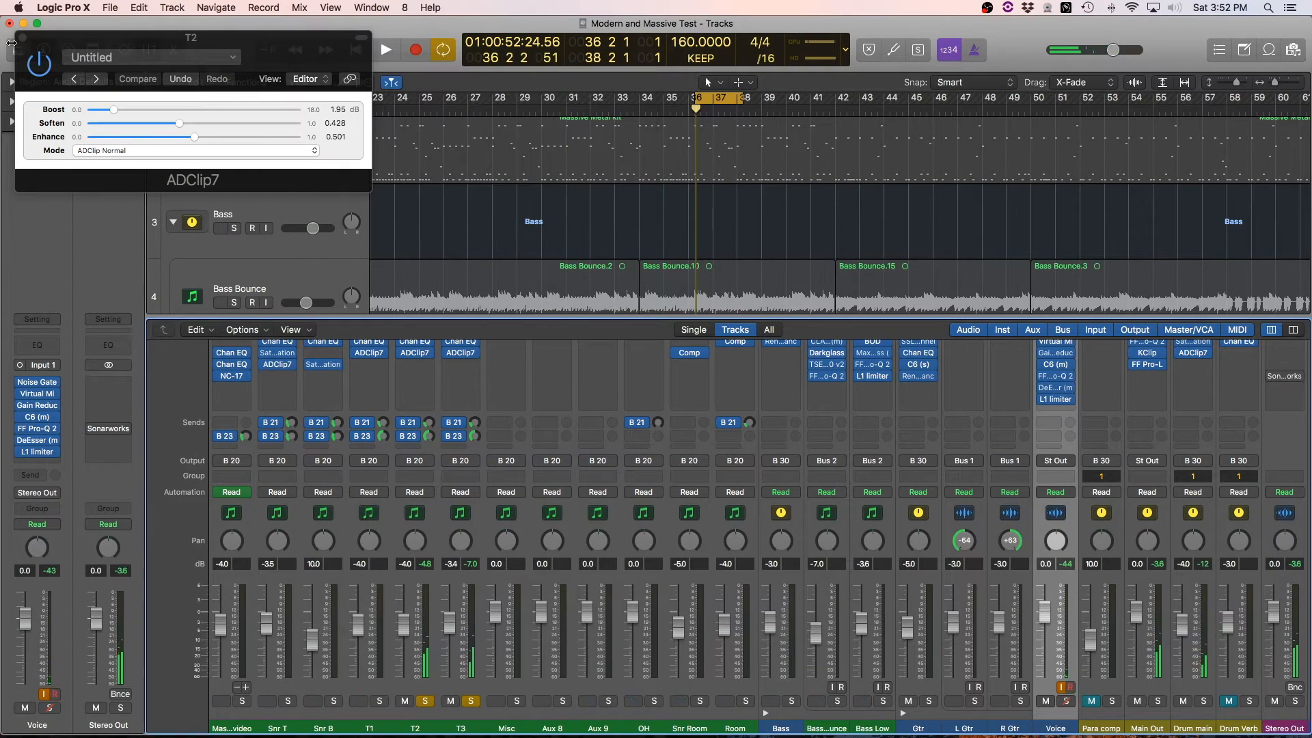
pyautogui.click(22, 37)
# - Open T2's Channel EQ and clear the solo on T3 to hear T2 alone
pyautogui.scroll(3, 415, 386)
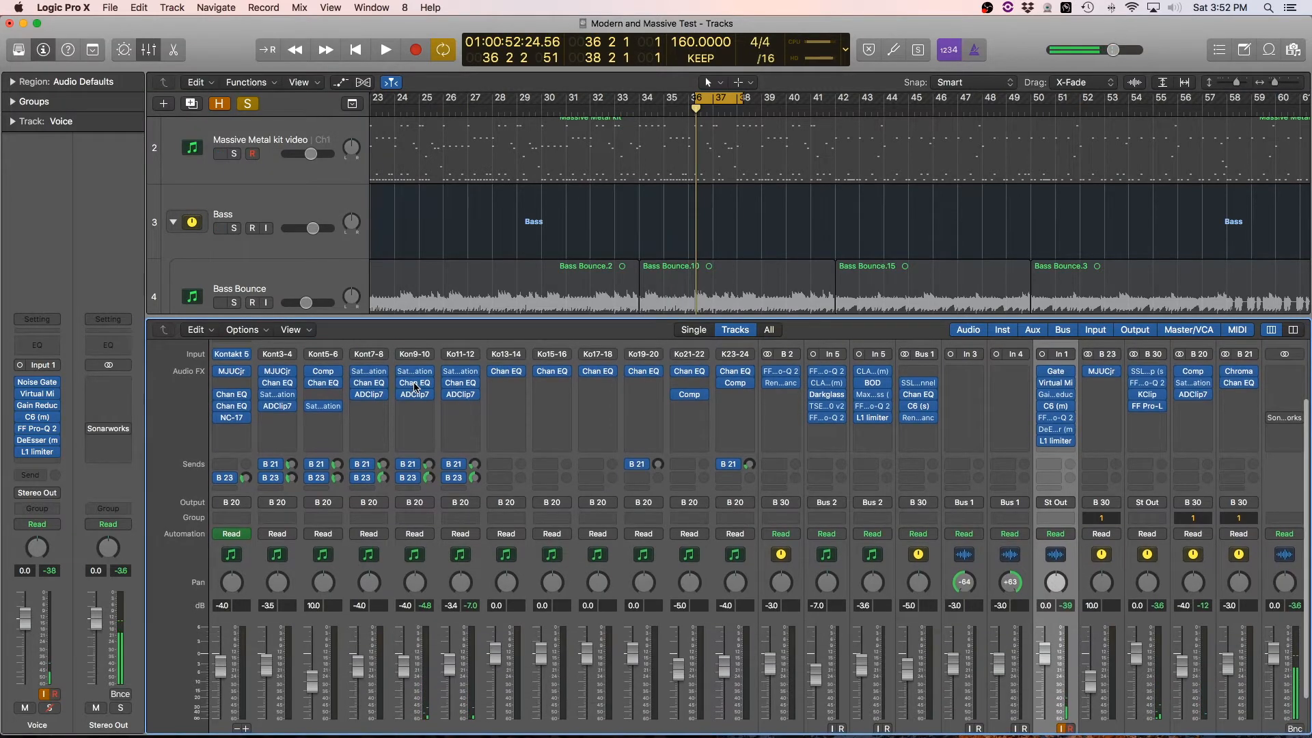
pyautogui.click(415, 385)
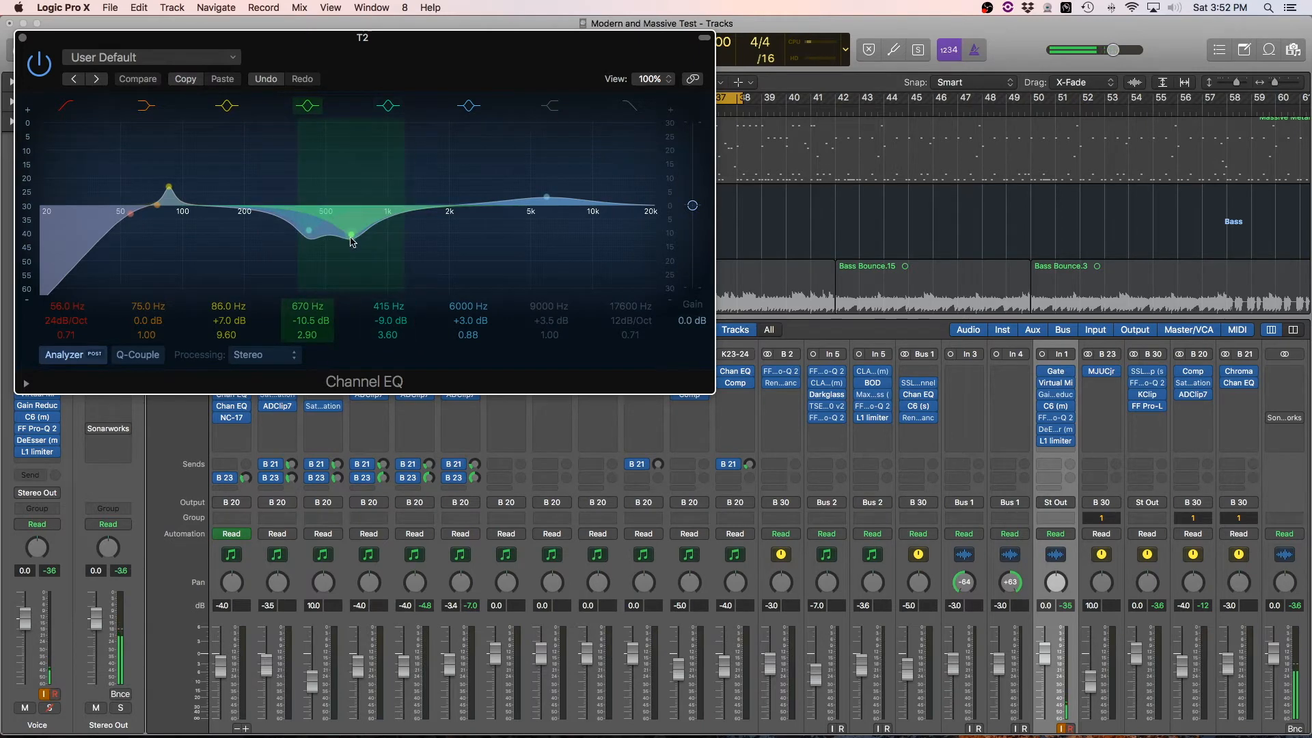
pyautogui.scroll(-3, 506, 452)
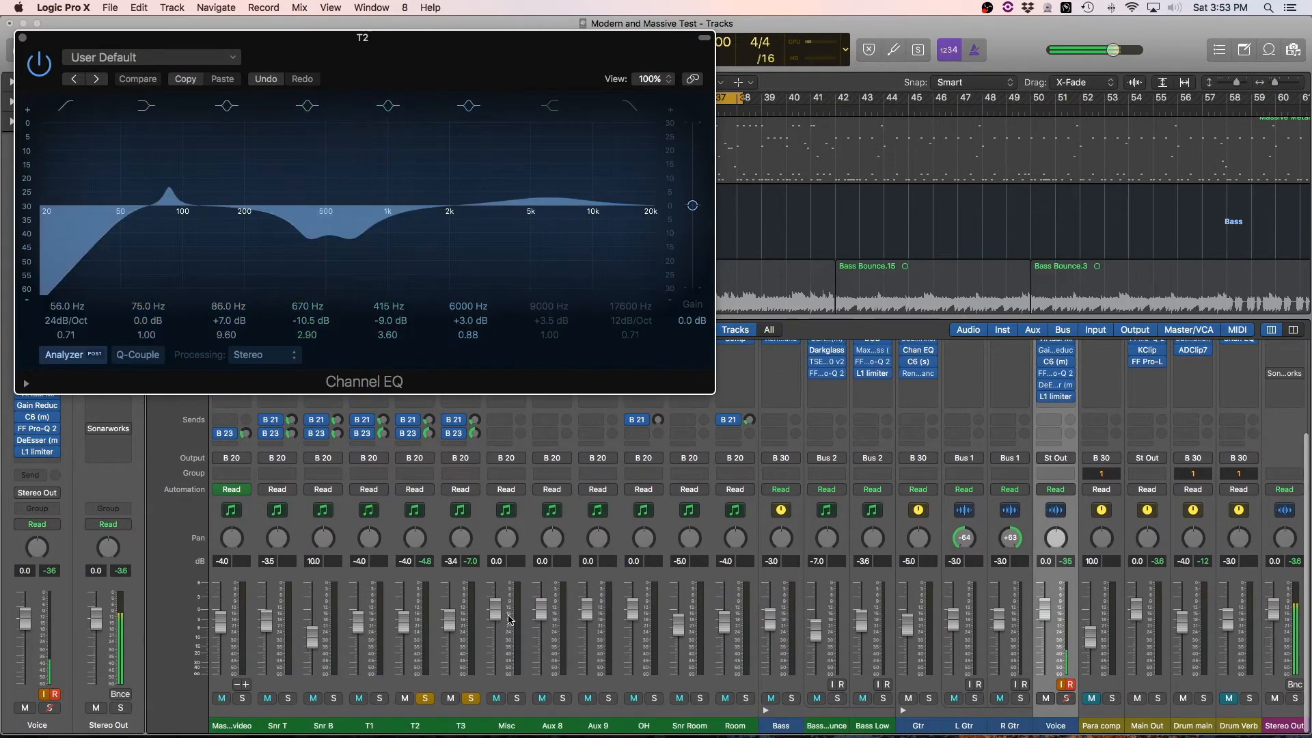
pyautogui.click(472, 700)
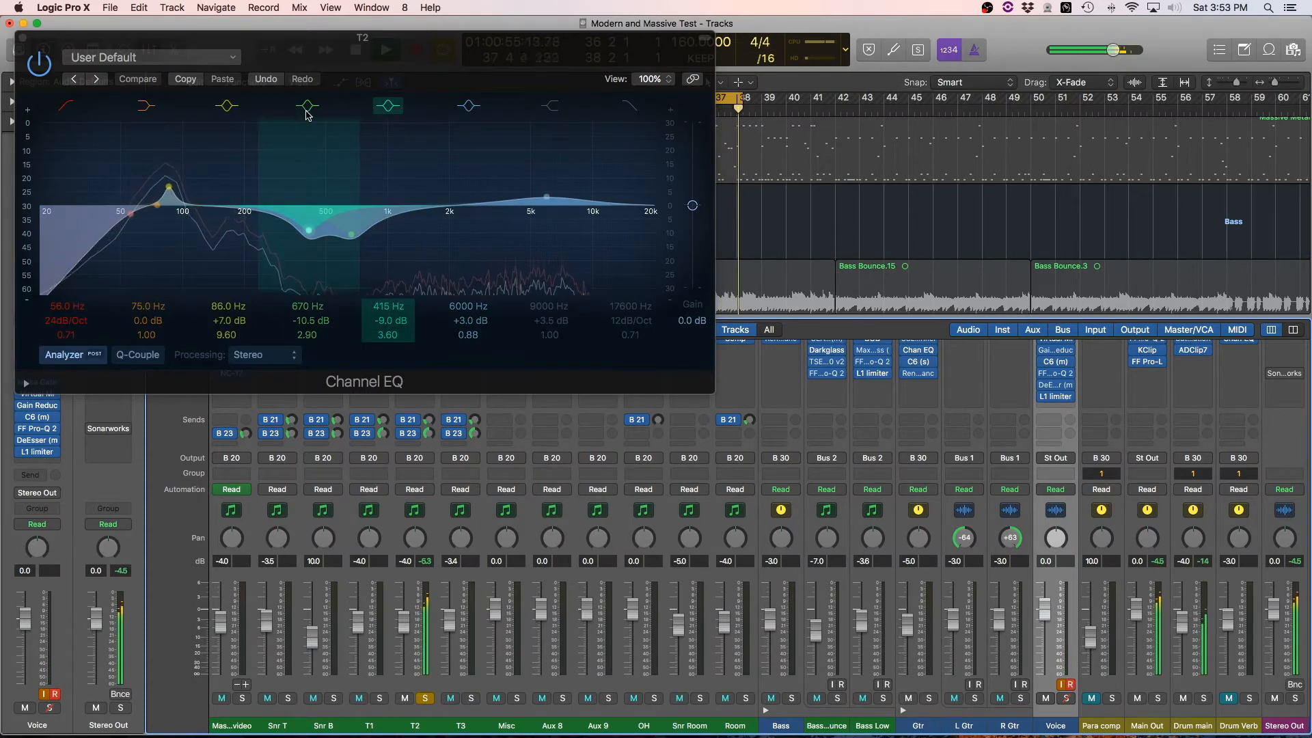
# - Compare T2 with the 415 Hz EQ band off and on again, and close the Channel EQ
pyautogui.click(388, 106)
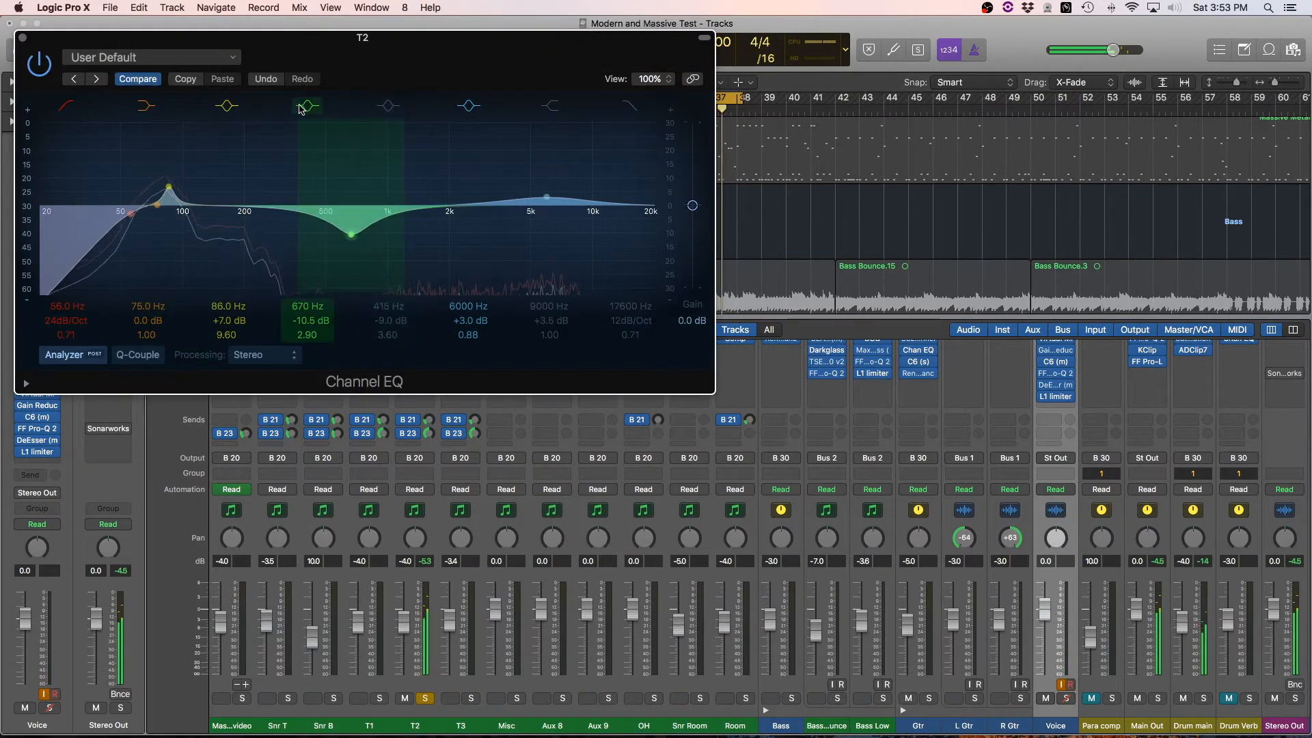
pyautogui.click(381, 108)
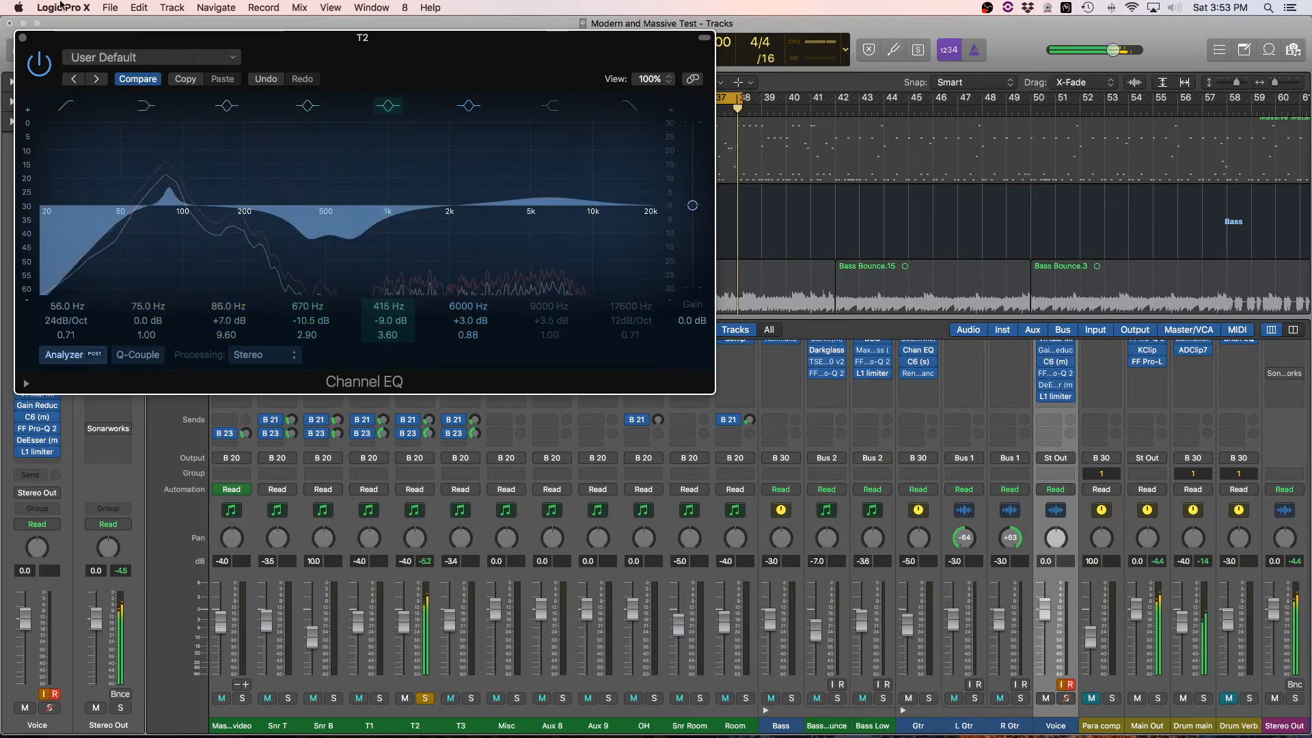
pyautogui.click(22, 39)
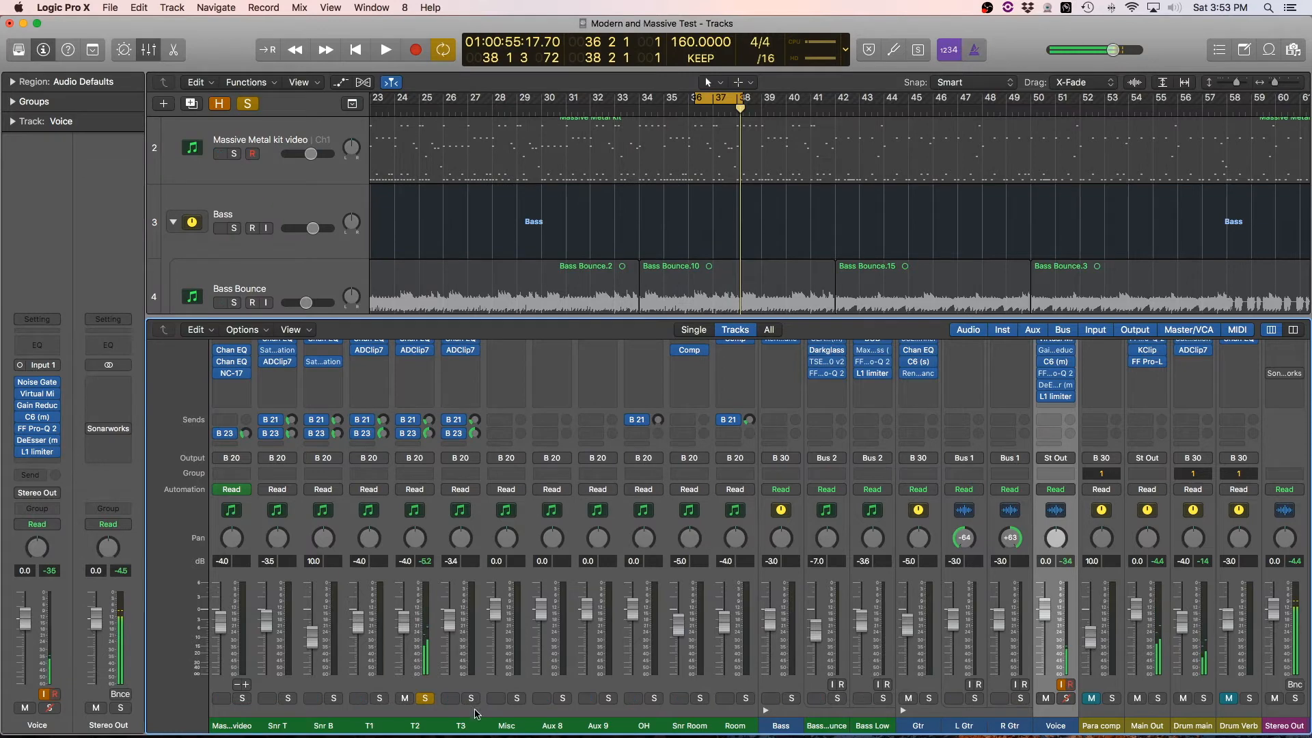
# - Switch the solo from T2 to T3 and open T3's Channel EQ
pyautogui.click(477, 714)
pyautogui.click(429, 702)
pyautogui.click(474, 701)
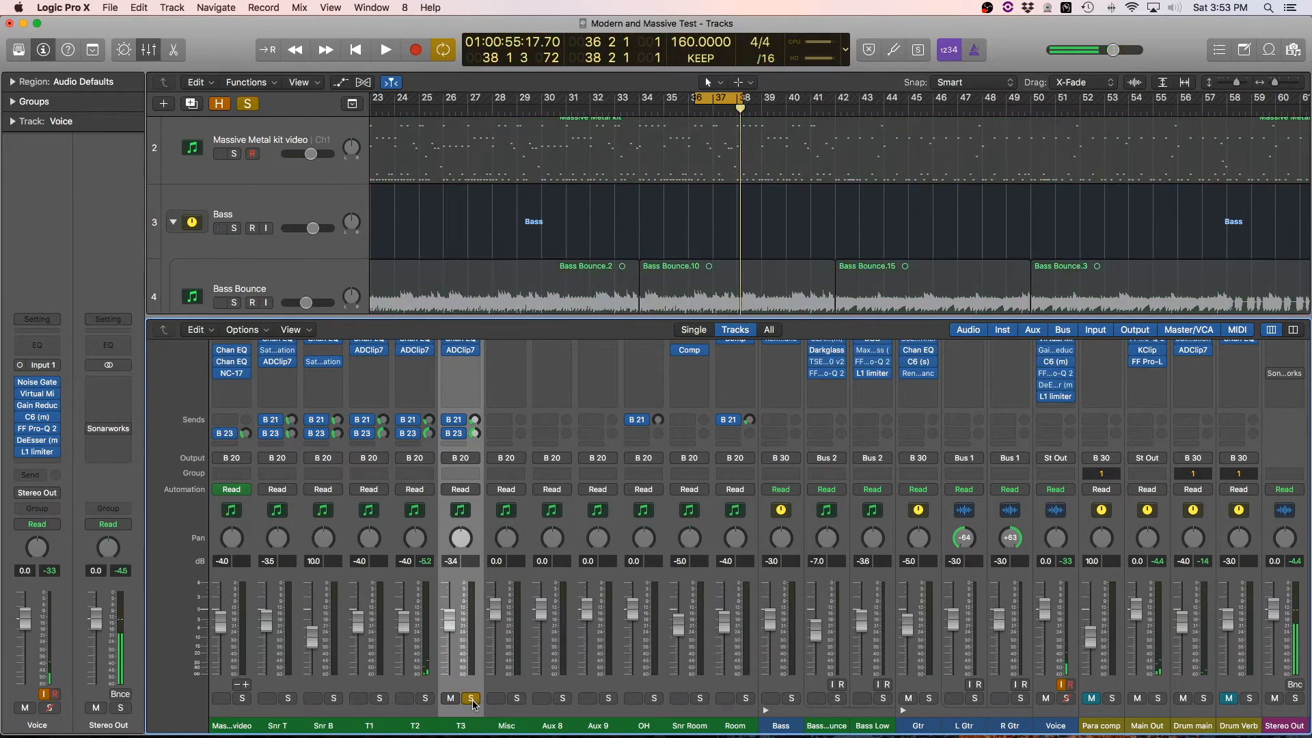
pyautogui.scroll(5, 467, 656)
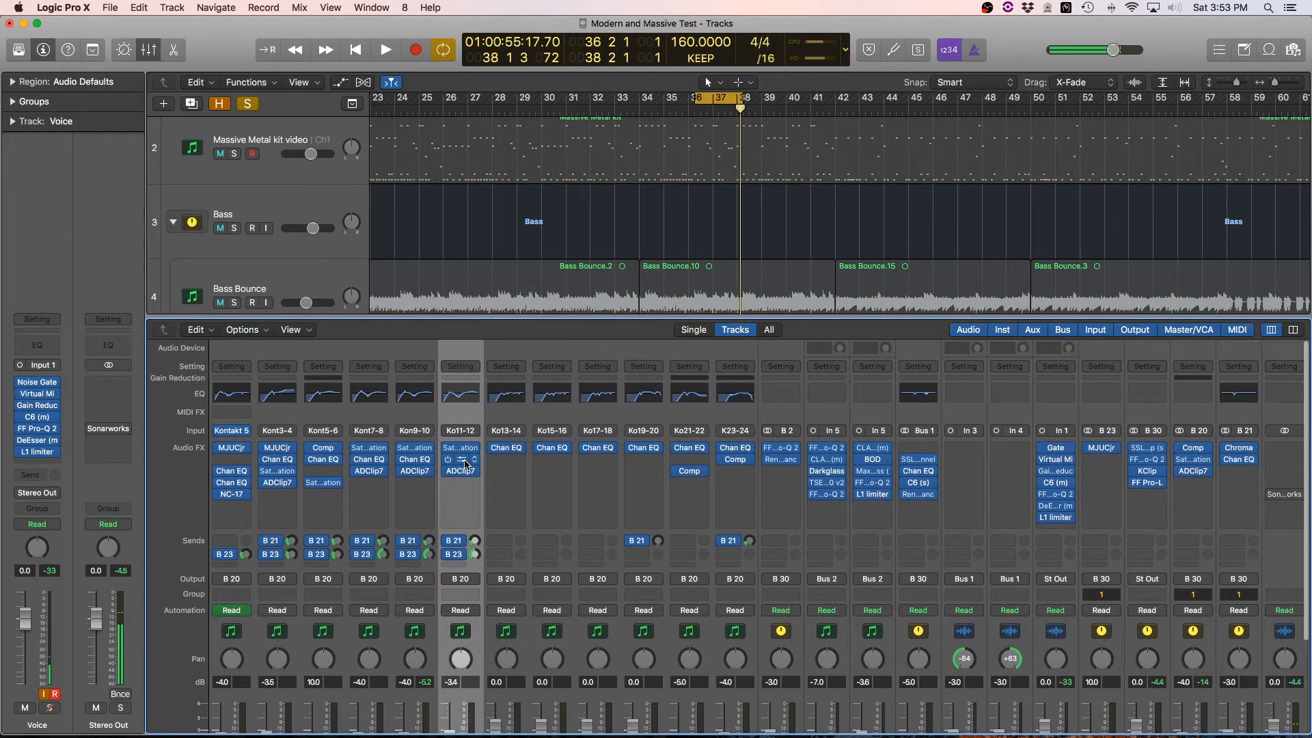
pyautogui.click(465, 464)
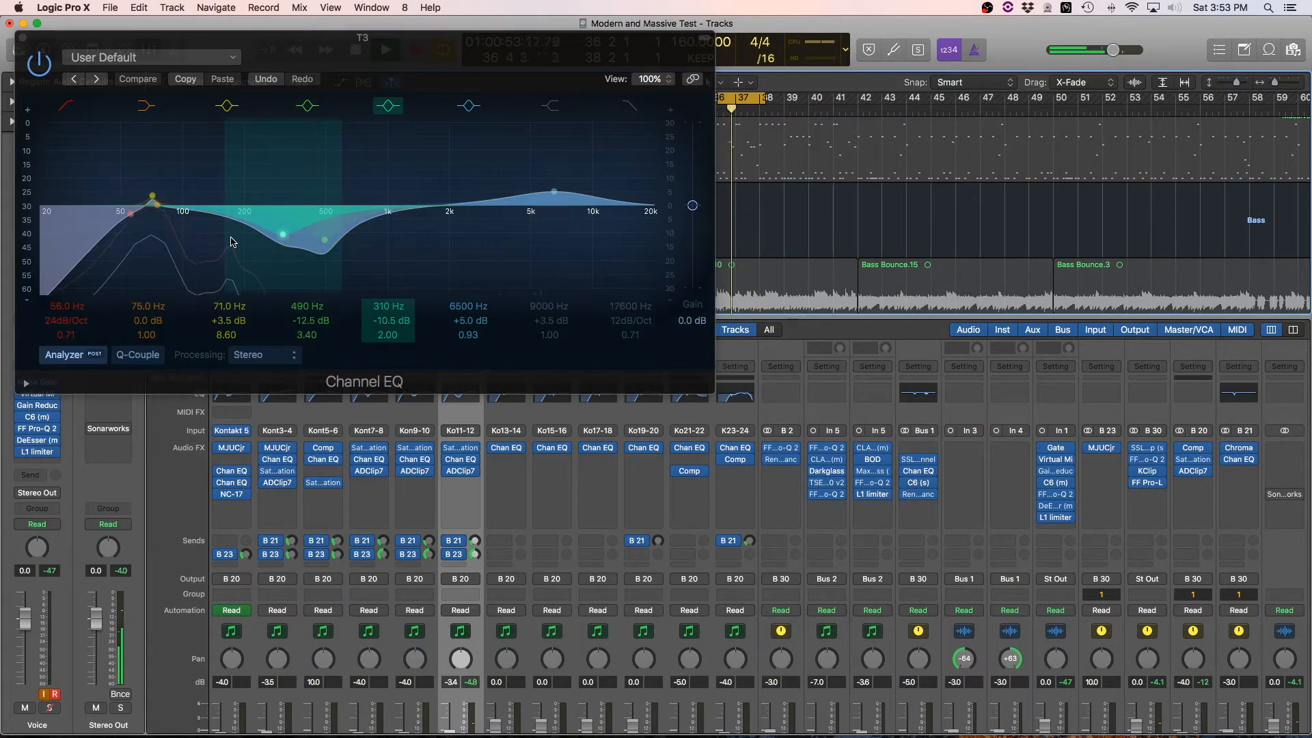
# - Compare T3 with its whole Channel EQ bypassed and active twice, leaving the EQ enabled
pyautogui.click(38, 63)
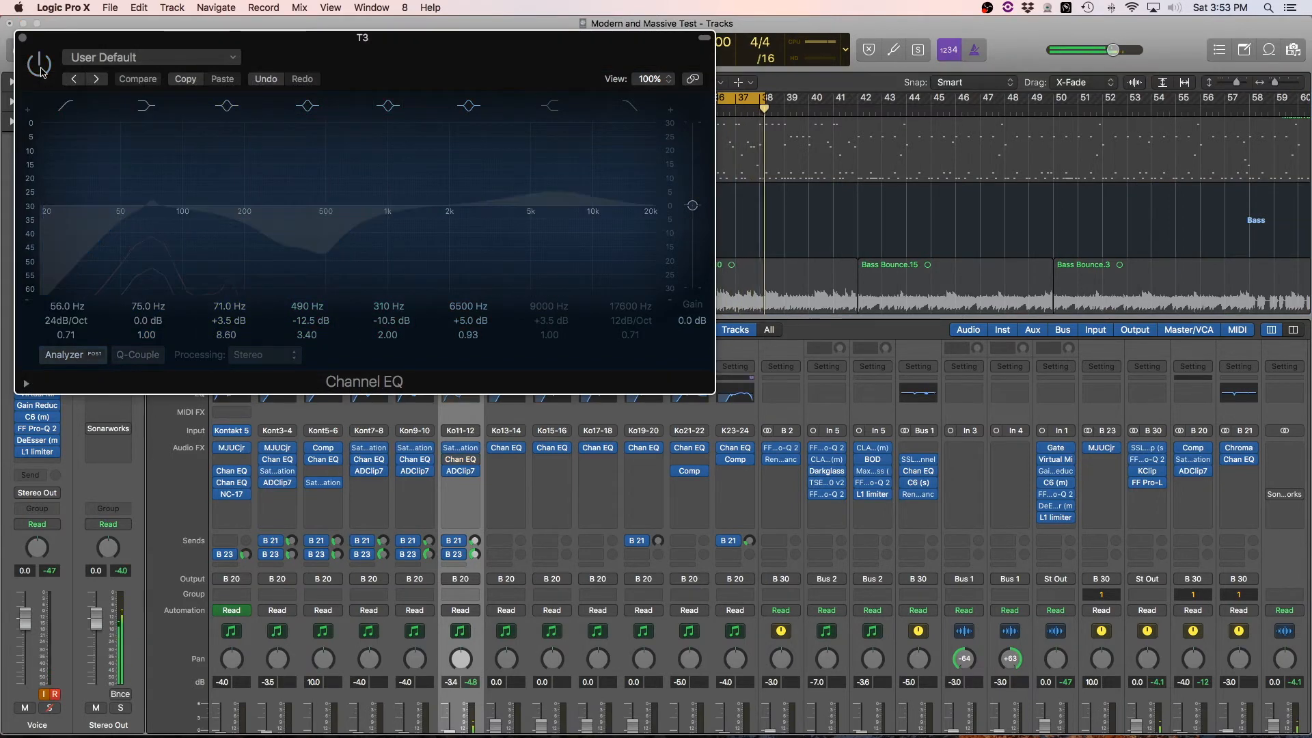
pyautogui.click(41, 71)
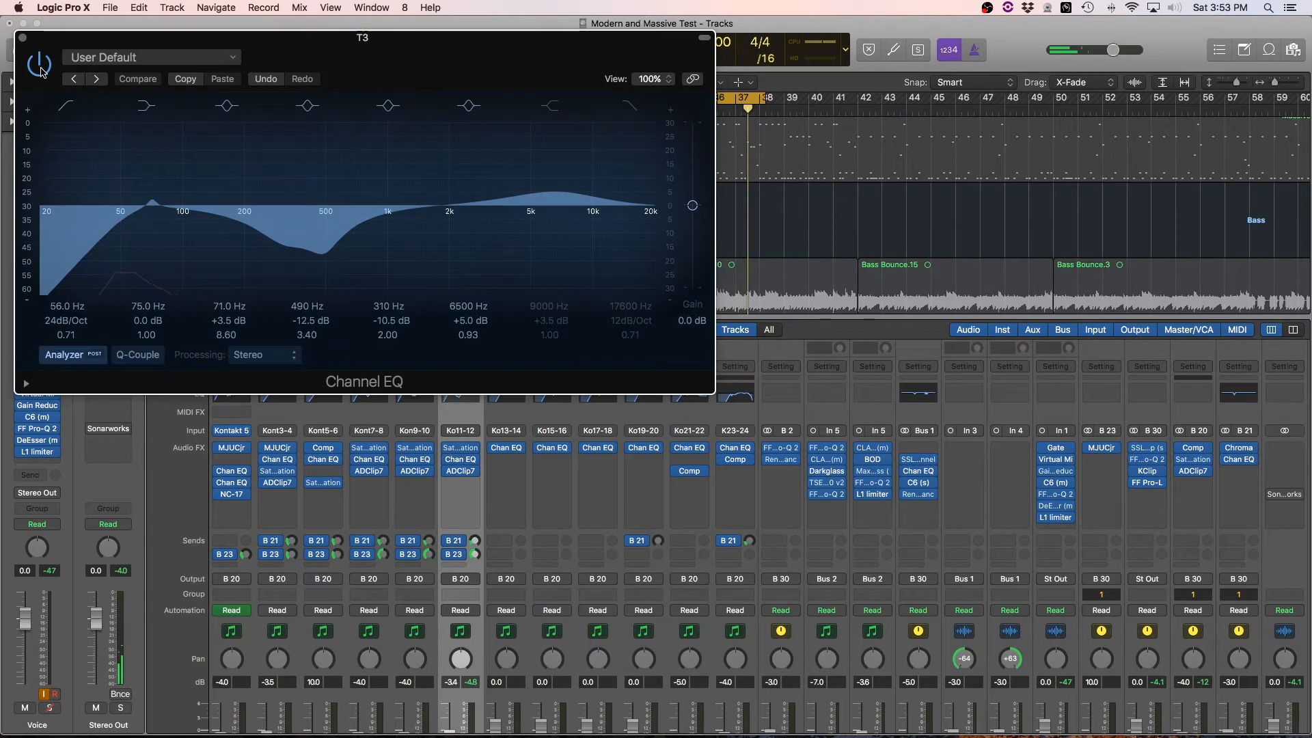
pyautogui.click(41, 71)
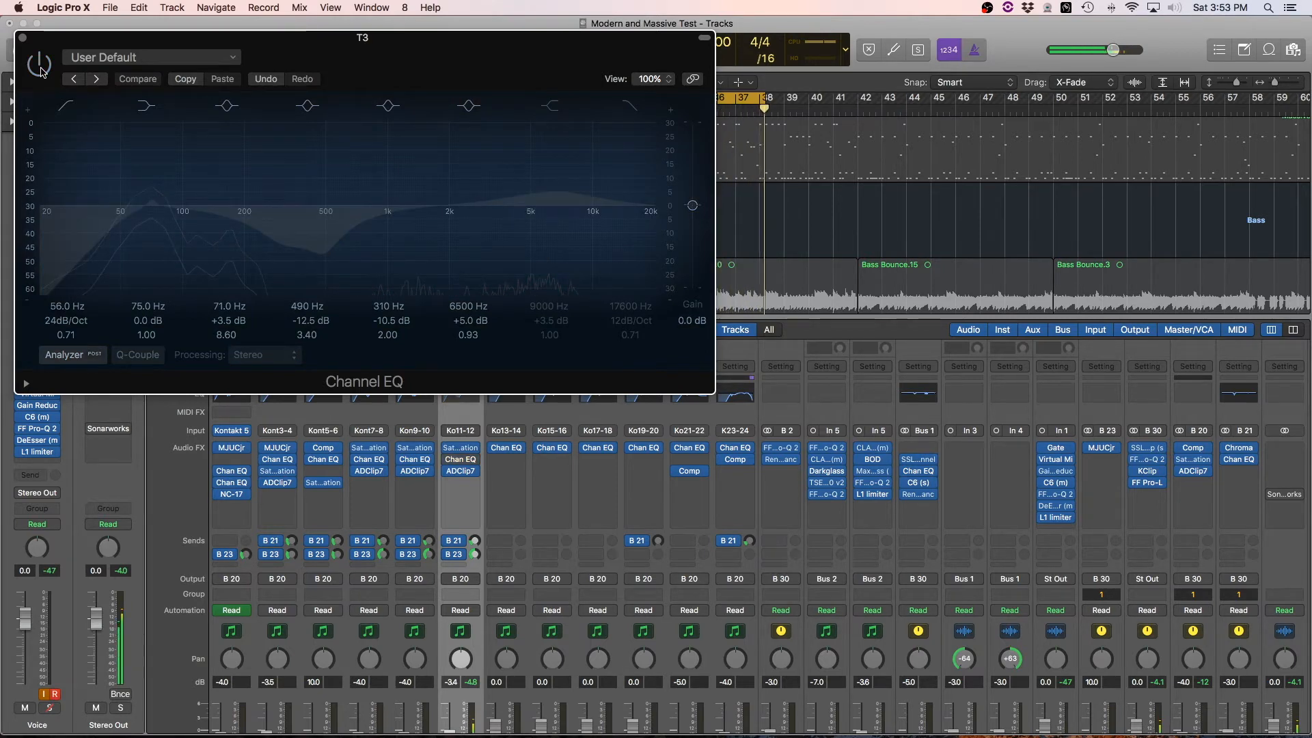
pyautogui.click(41, 68)
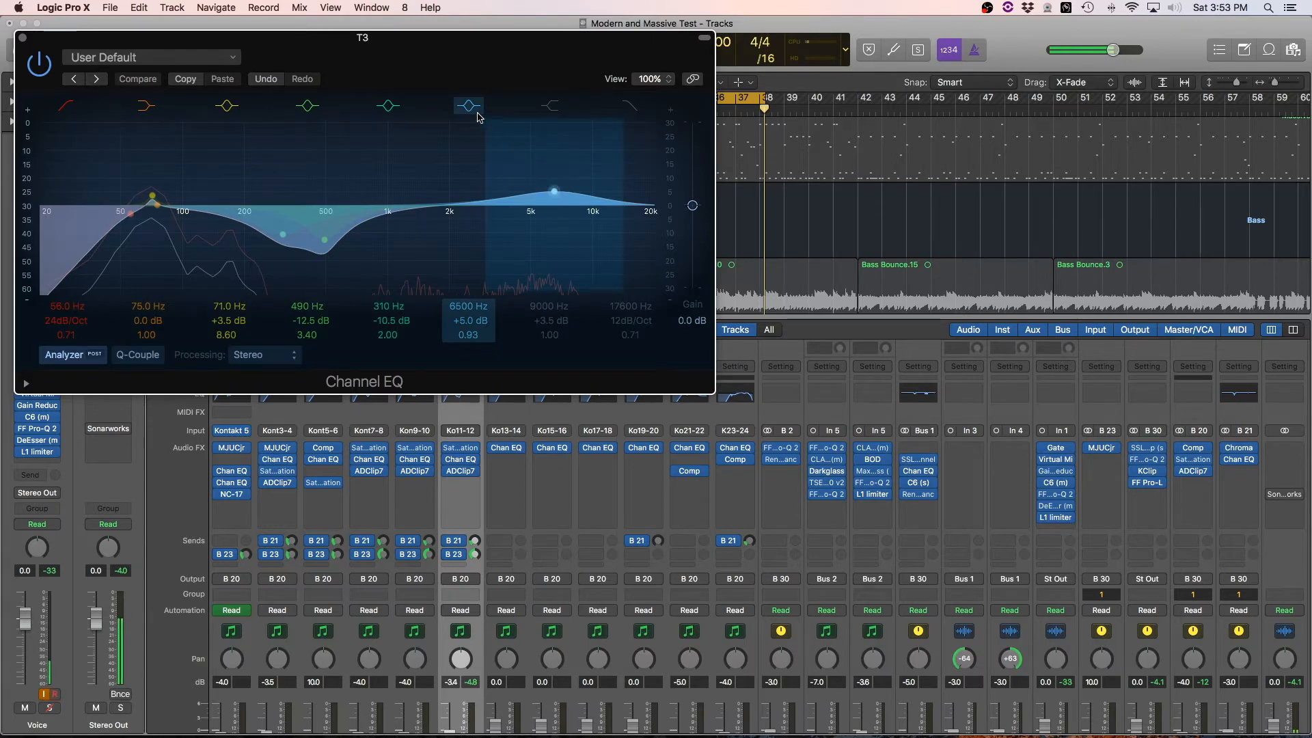
# - Compare T3 with the 6500 Hz EQ boost off and on again, and close the Channel EQ
pyautogui.click(474, 111)
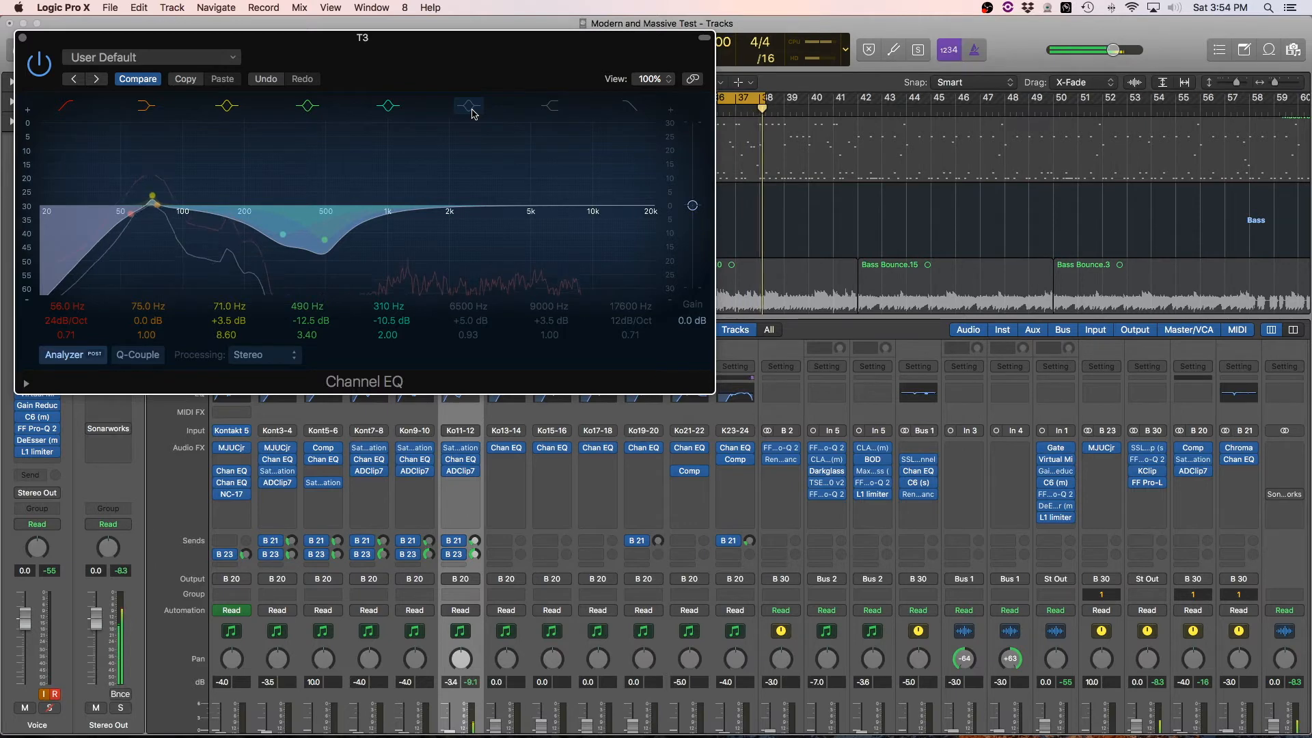
pyautogui.click(473, 111)
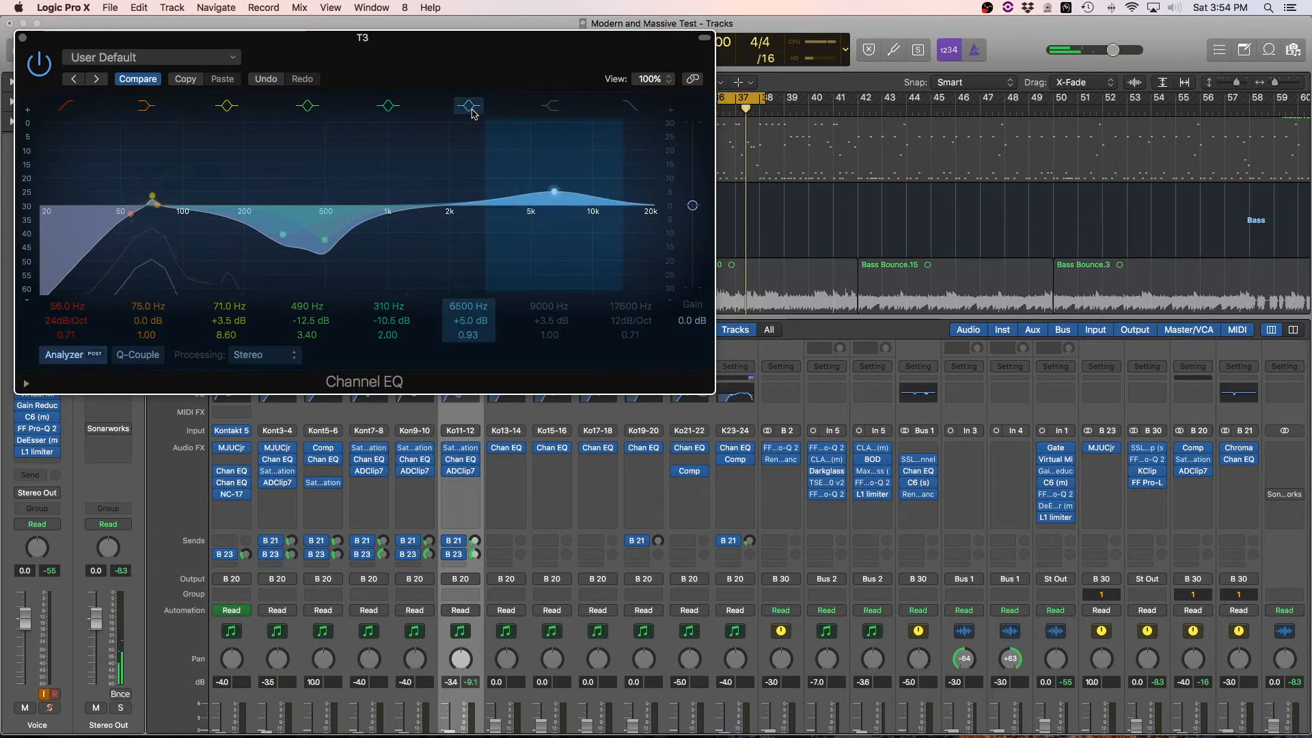
pyautogui.click(21, 39)
# - Clear the solo on T3 and solo the Misc channel
pyautogui.scroll(-6, 569, 493)
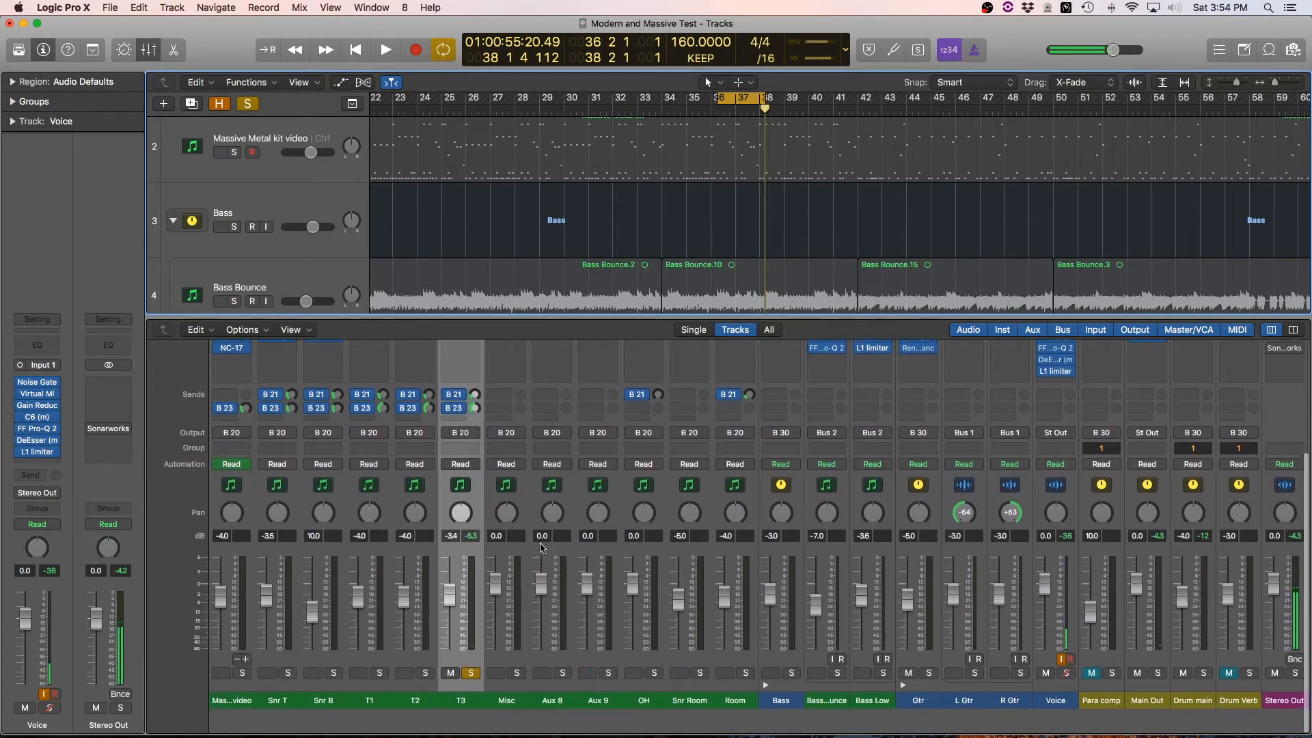
pyautogui.click(471, 697)
pyautogui.click(517, 697)
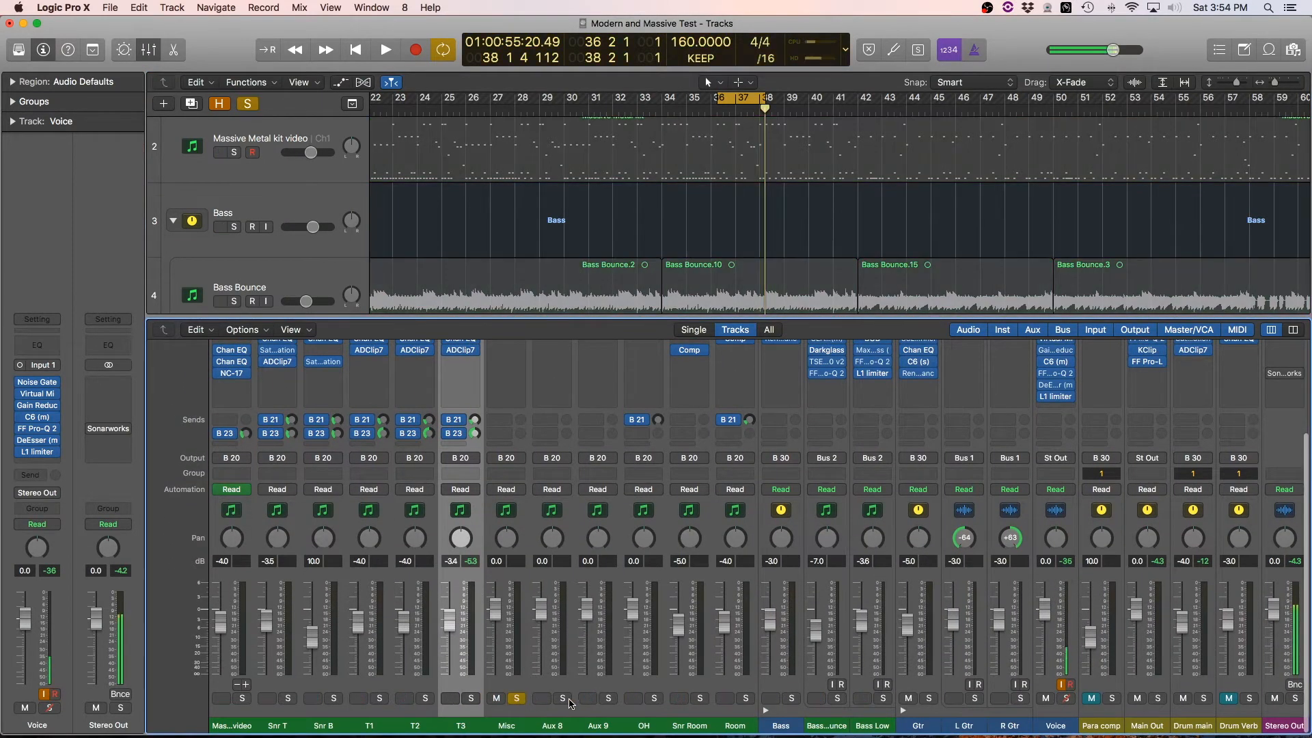
# - Add the Aux 8, Aux 9, OH and Room channels to the Misc solo and select the Snr Room channel
pyautogui.click(711, 704)
pyautogui.scroll(5, 590, 615)
pyautogui.scroll(-5, 583, 558)
# - Extend the cycle range over the whole song, from bar 1 beat 3 to bar 82
pyautogui.press('z')
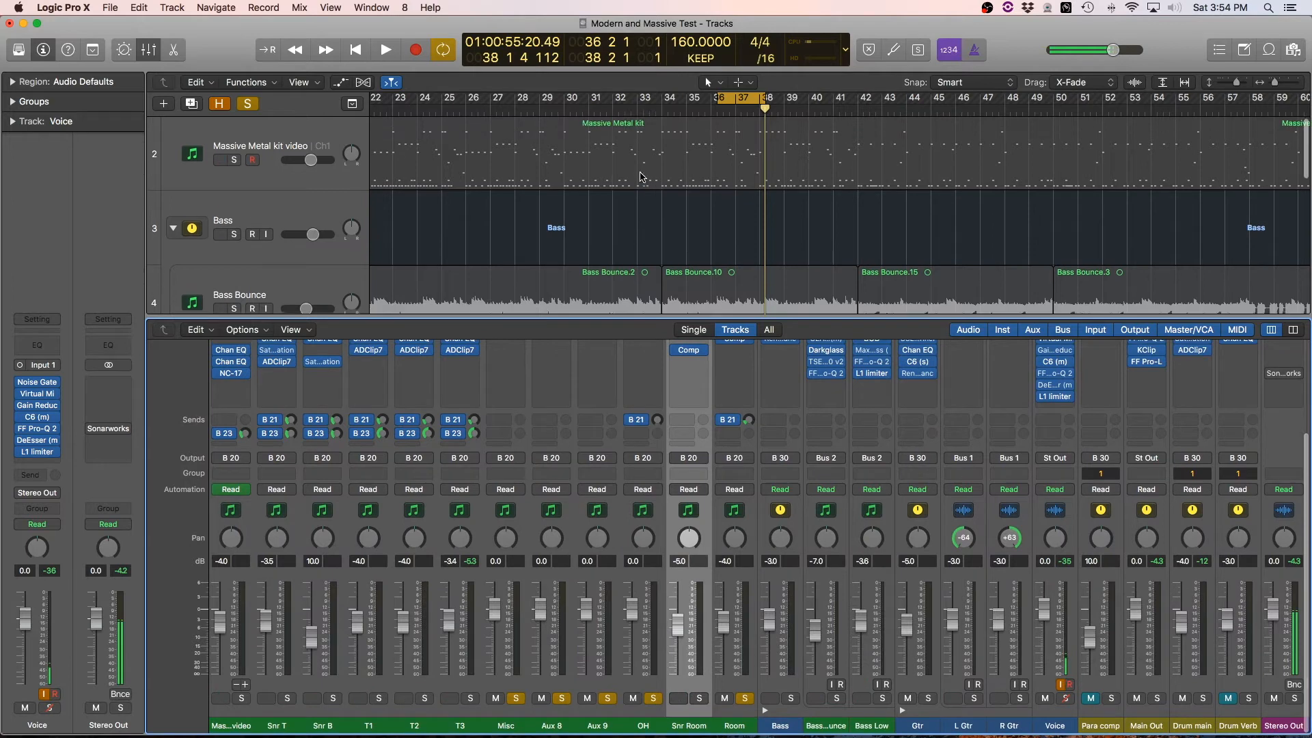
pyautogui.moveTo(722, 101); pyautogui.dragTo(389, 101)
pyautogui.moveTo(737, 101); pyautogui.dragTo(1167, 101)
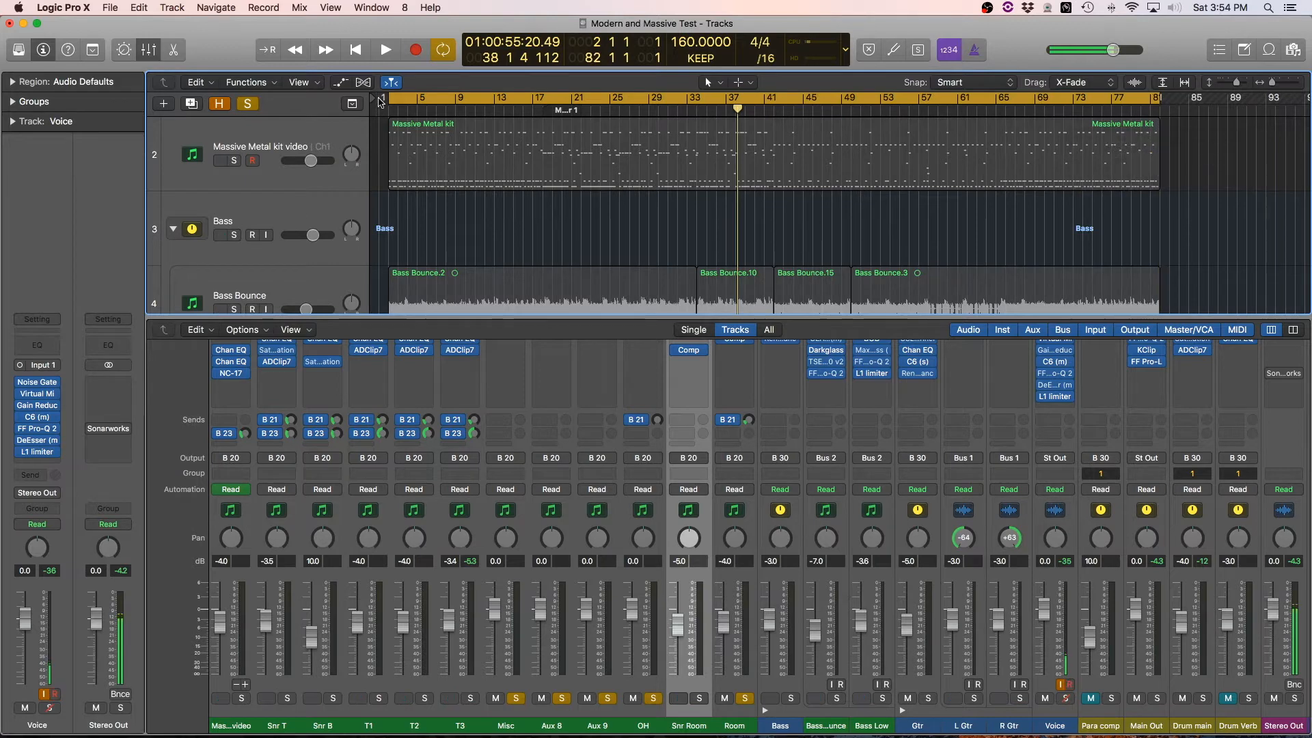
pyautogui.click(386, 98)
pyautogui.moveTo(383, 97); pyautogui.dragTo(383, 97)
# - Add Snr Room to the soloed channels during a playback check and rename that channel Mono room
pyautogui.click(700, 700)
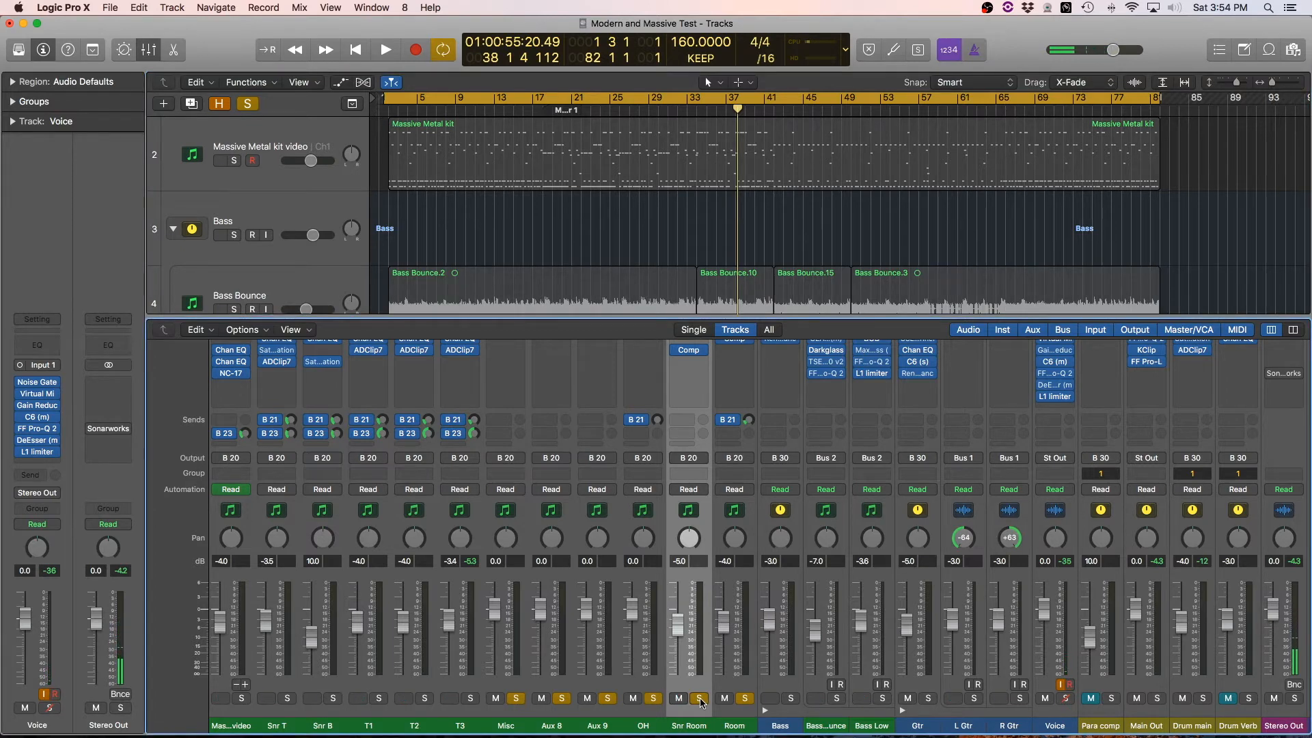
pyautogui.press('space')
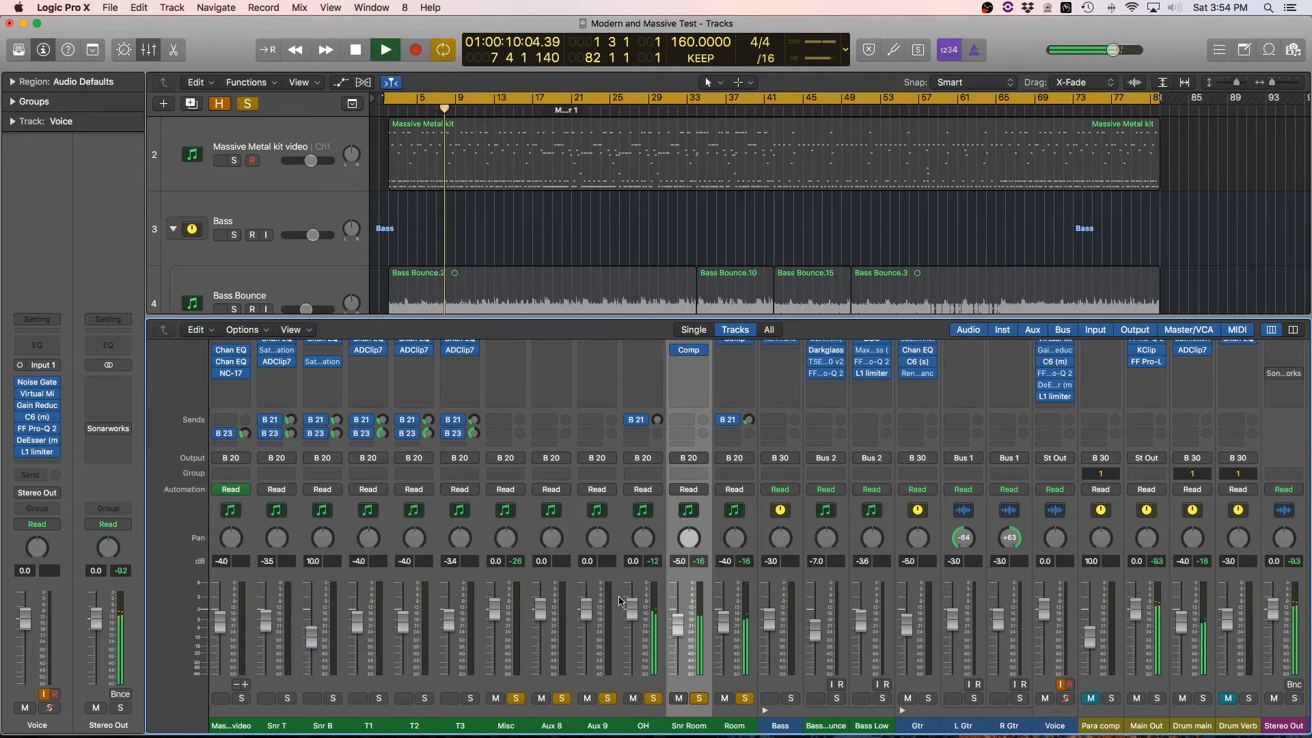
pyautogui.scroll(2, 618, 599)
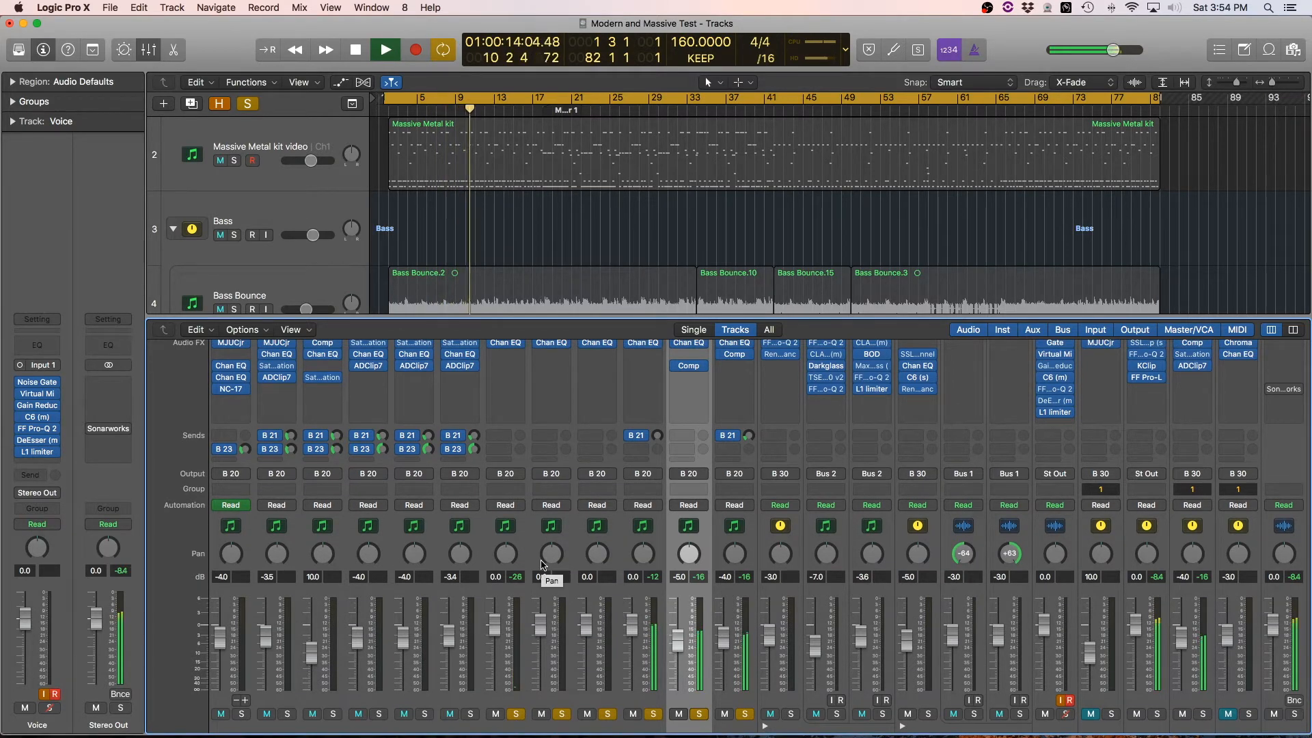
pyautogui.scroll(-2, 551, 499)
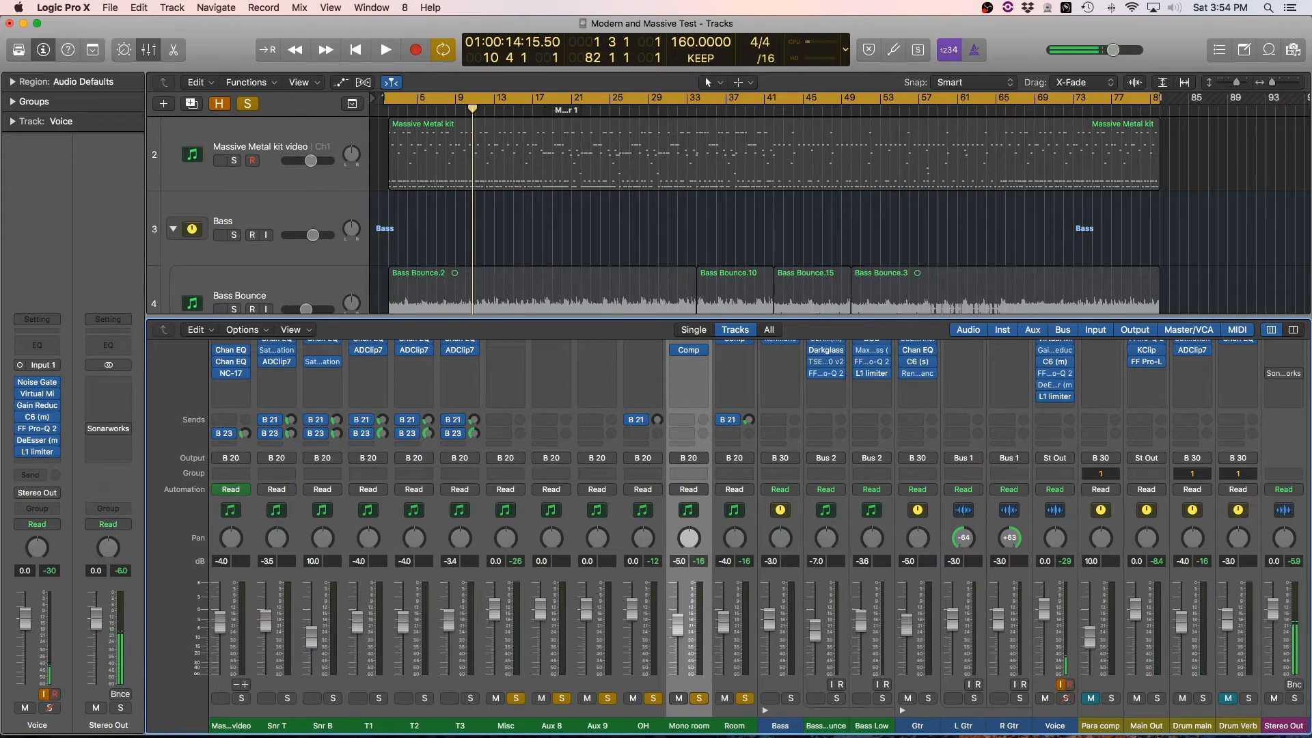
# - Open the Misc channel's Channel EQ and move its window clear of the upper part of the arrangement
pyautogui.scroll(5, 674, 542)
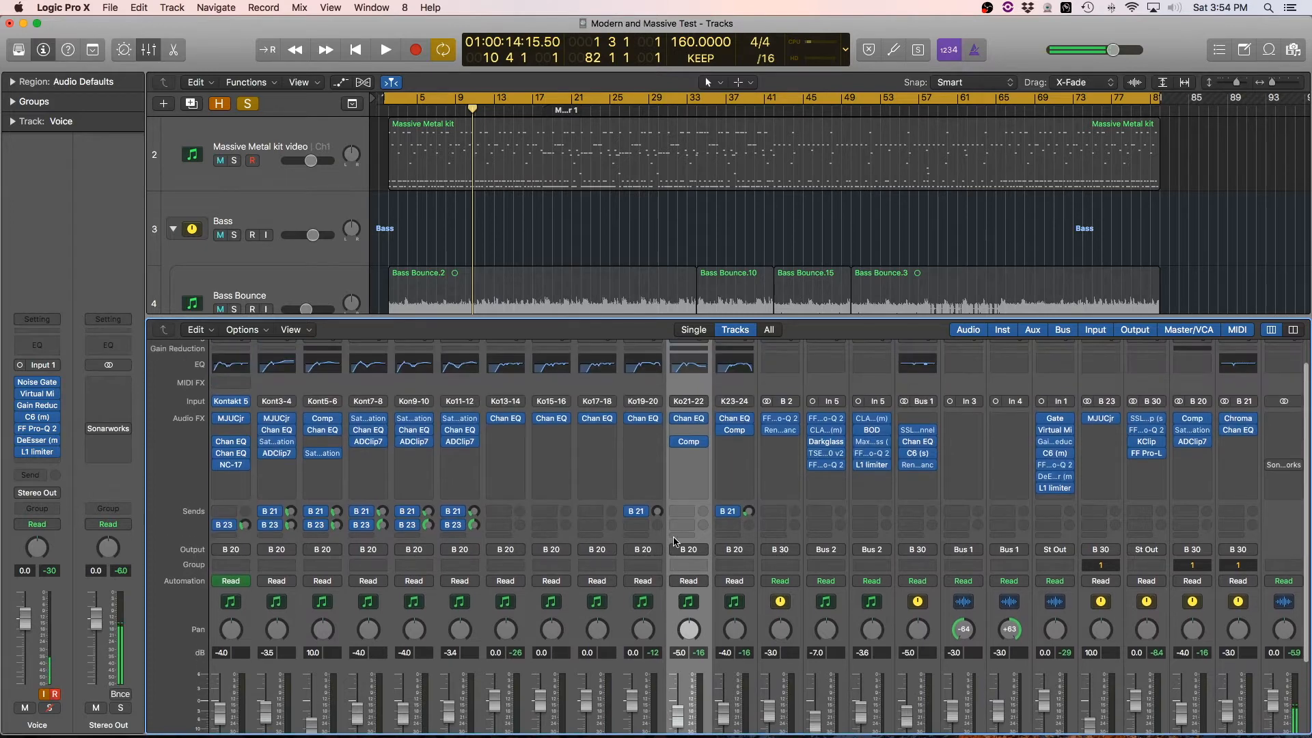
pyautogui.scroll(-5, 675, 481)
pyautogui.scroll(1, 669, 449)
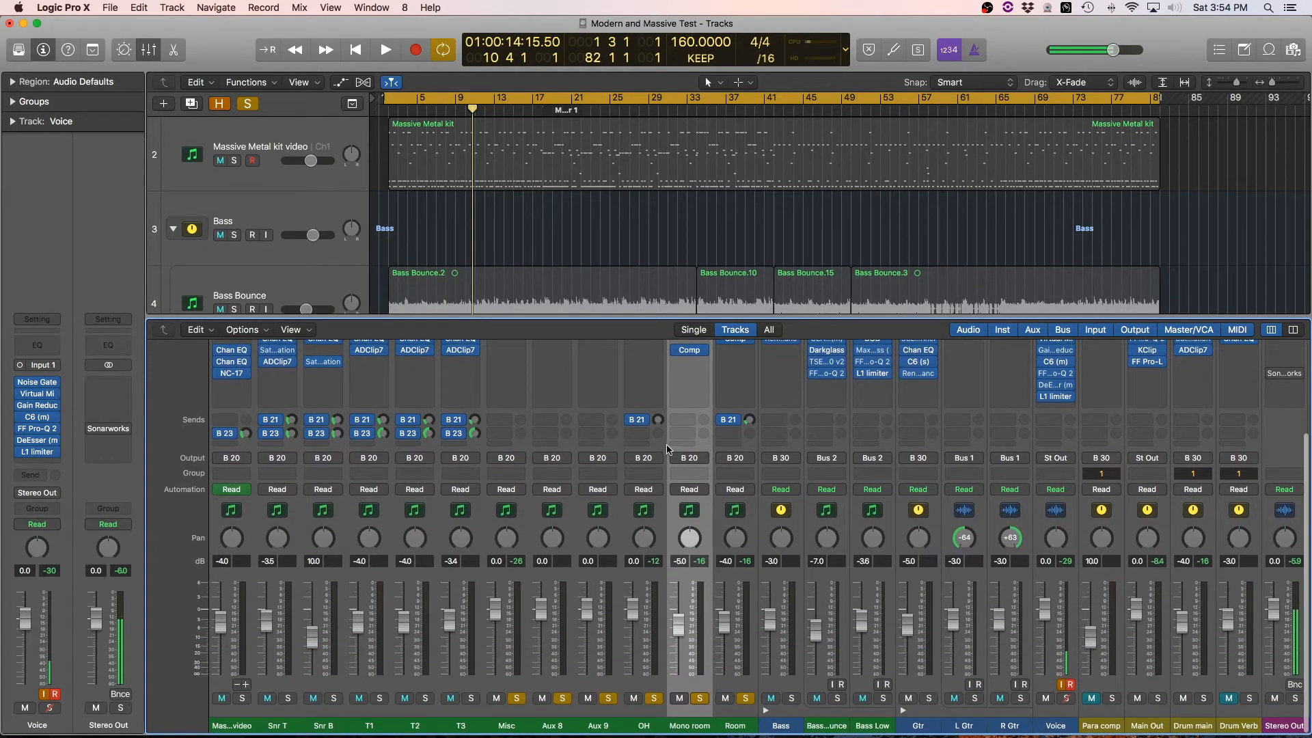
pyautogui.scroll(5, 708, 458)
pyautogui.scroll(-6, 704, 472)
pyautogui.scroll(5, 524, 594)
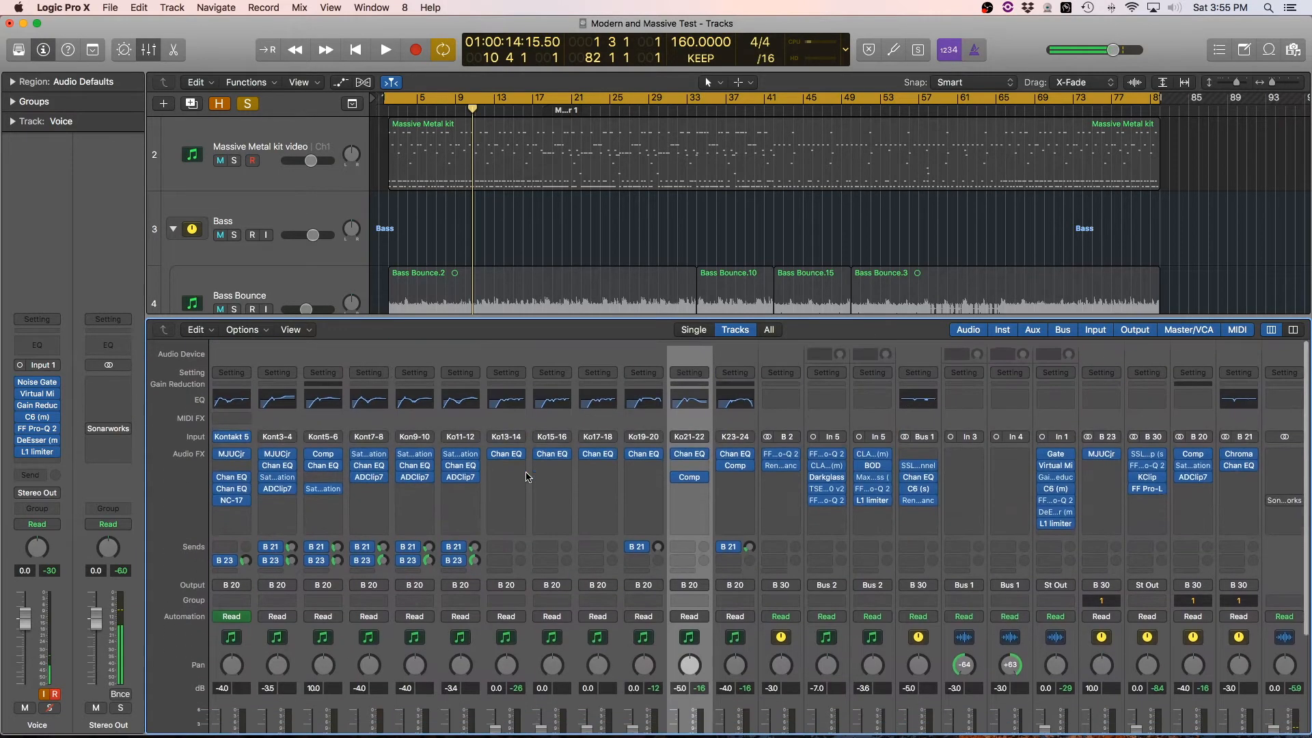
pyautogui.scroll(-1, 519, 461)
pyautogui.click(508, 449)
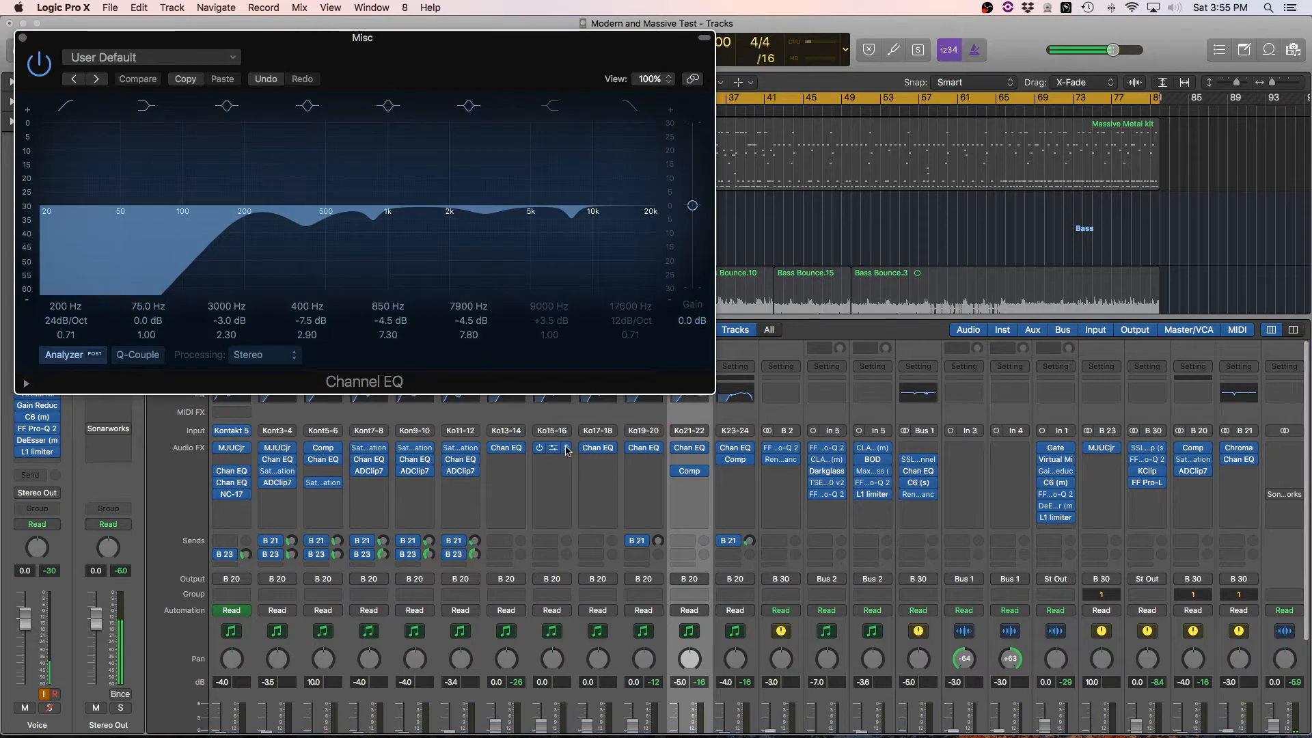
pyautogui.moveTo(505, 44); pyautogui.dragTo(963, 199)
# - Play the soloed channels from Marker 1 to audition Misc's EQ cuts, and close the Channel EQ
pyautogui.scroll(5, 692, 126)
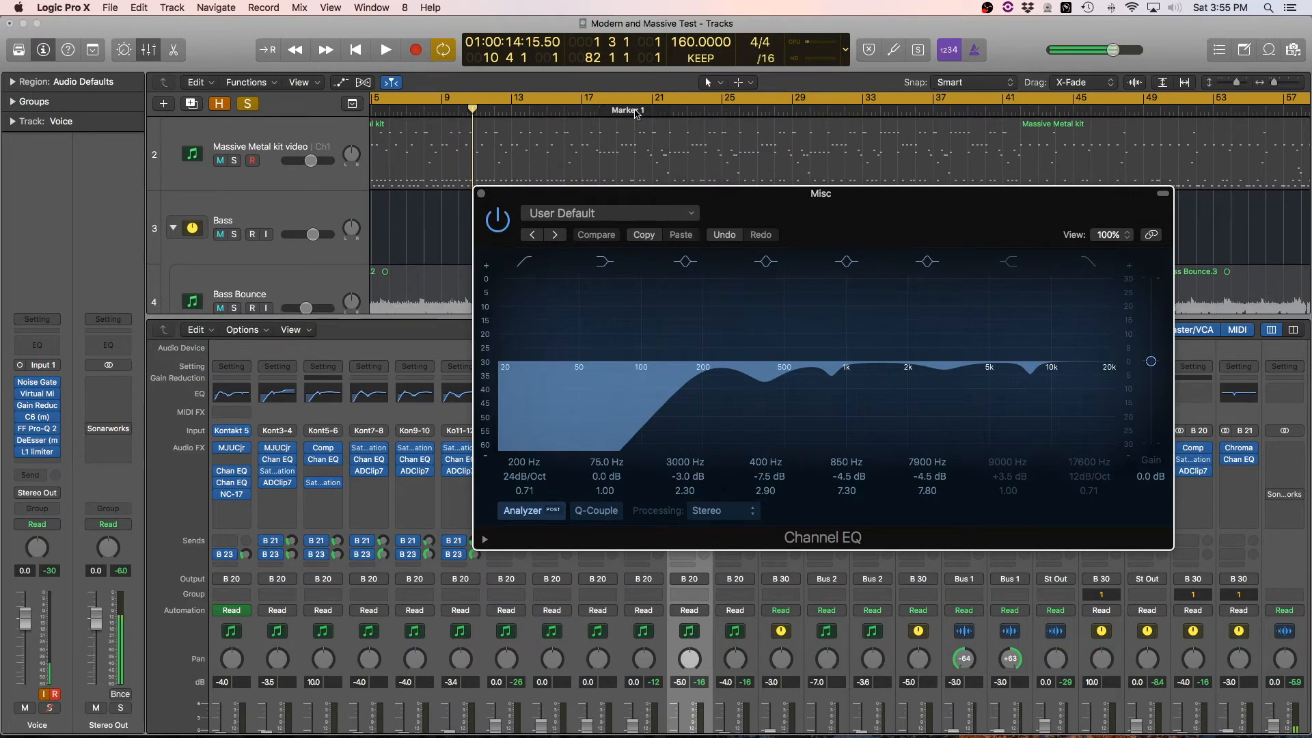
pyautogui.click(636, 113)
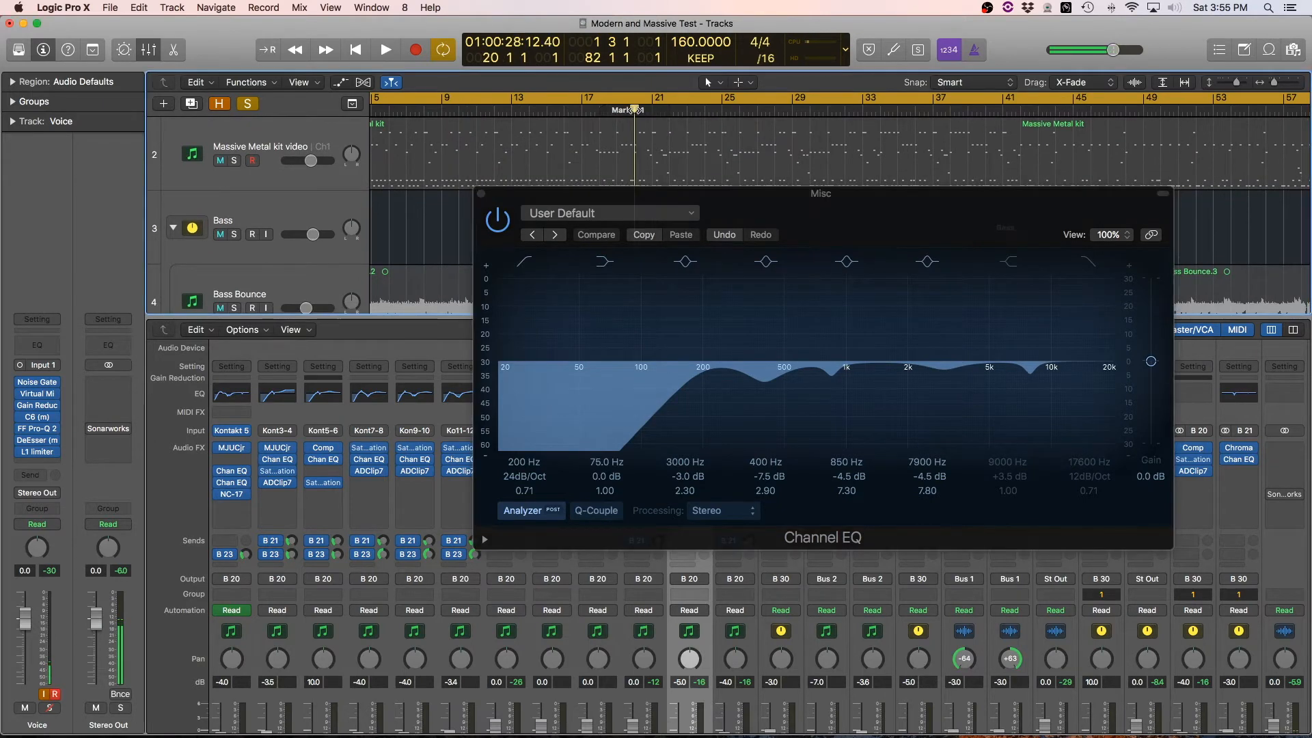
pyautogui.press('space')
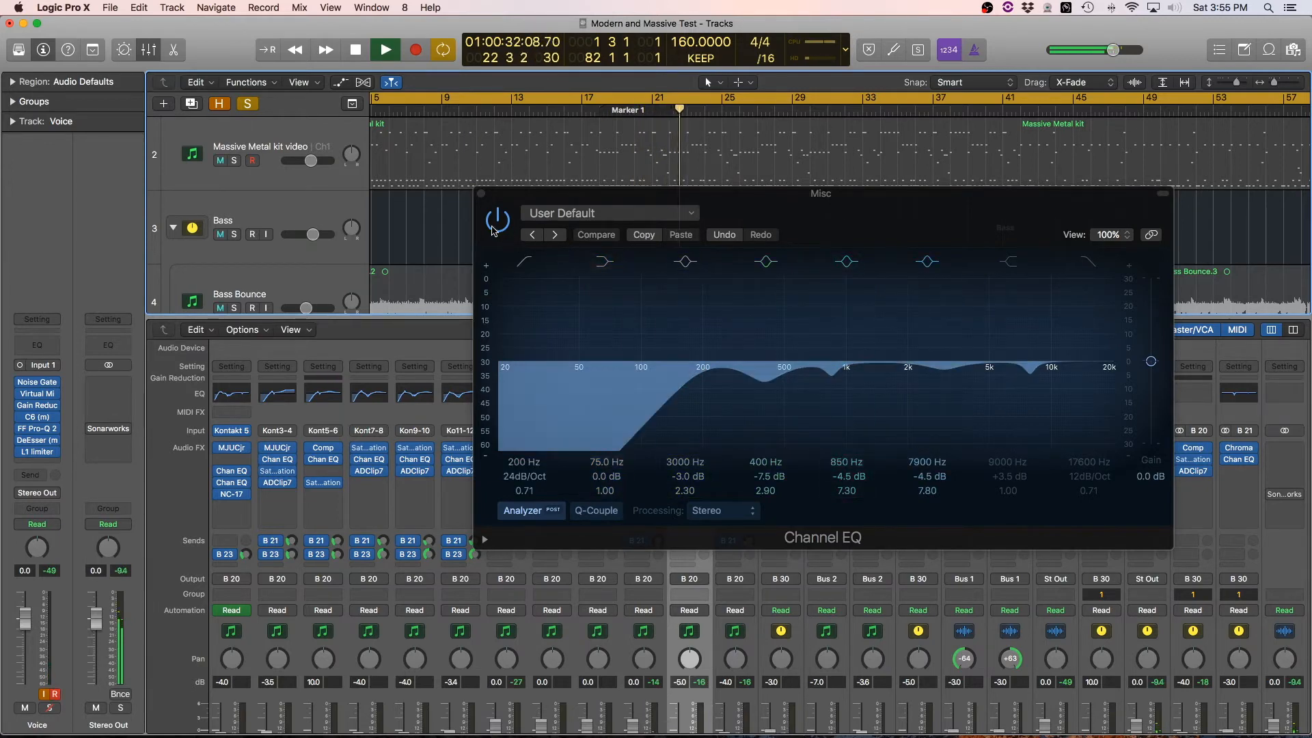
pyautogui.scroll(-4, 650, 732)
pyautogui.press('space')
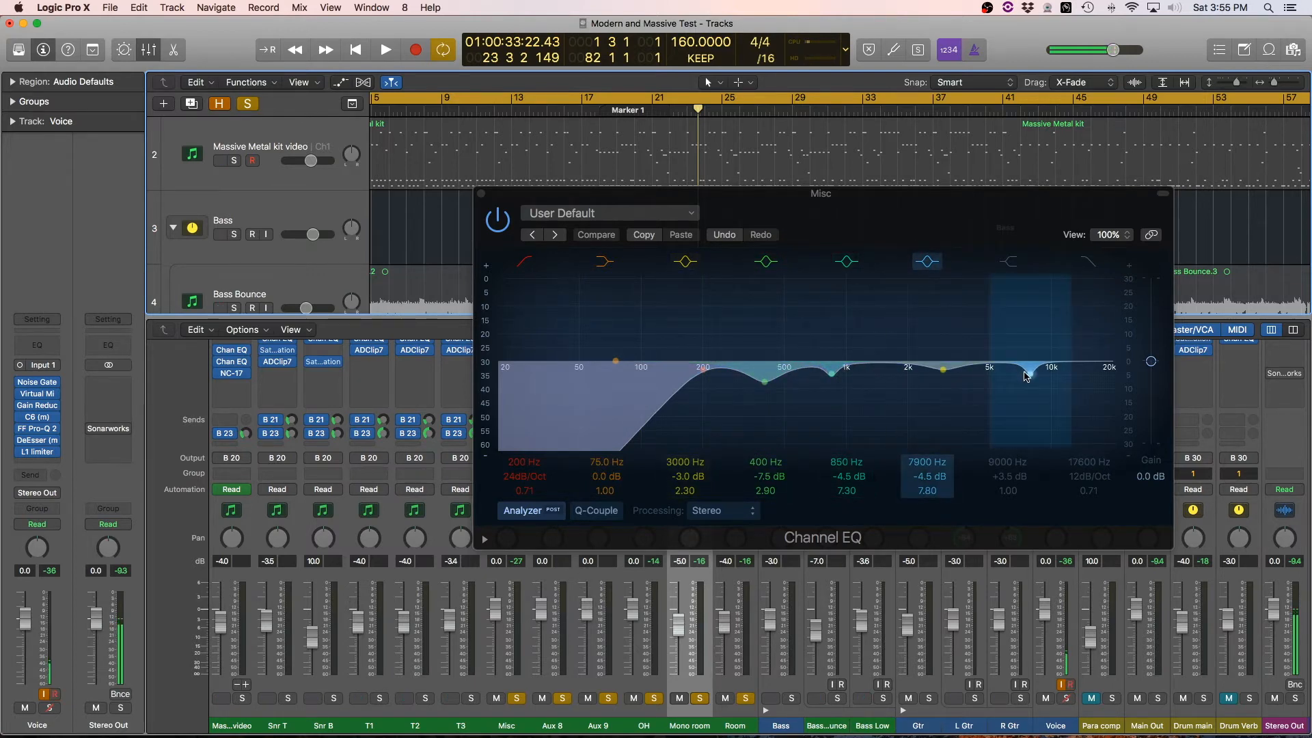
pyautogui.click(480, 197)
# - Open the Channel EQs on Aux 8 and Aux 9 to review their curves, closing each one
pyautogui.scroll(4, 564, 521)
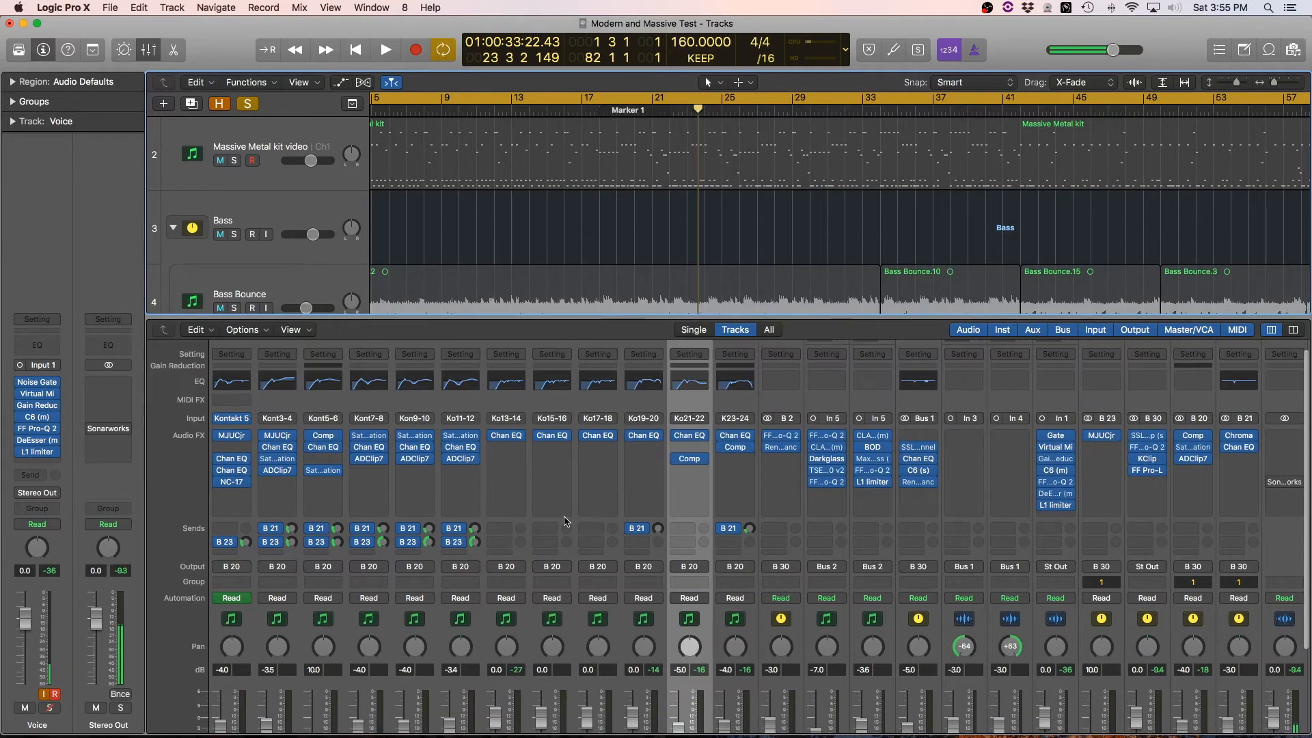
pyautogui.click(551, 440)
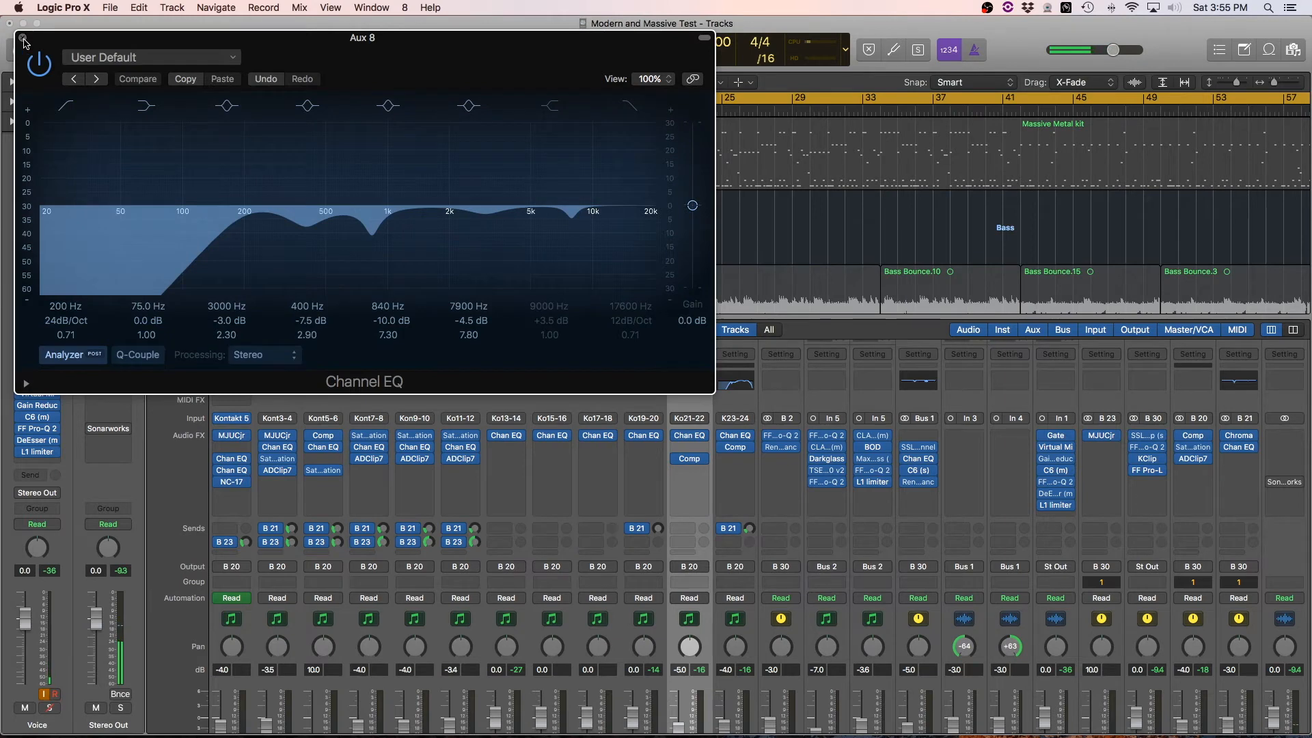
pyautogui.click(551, 436)
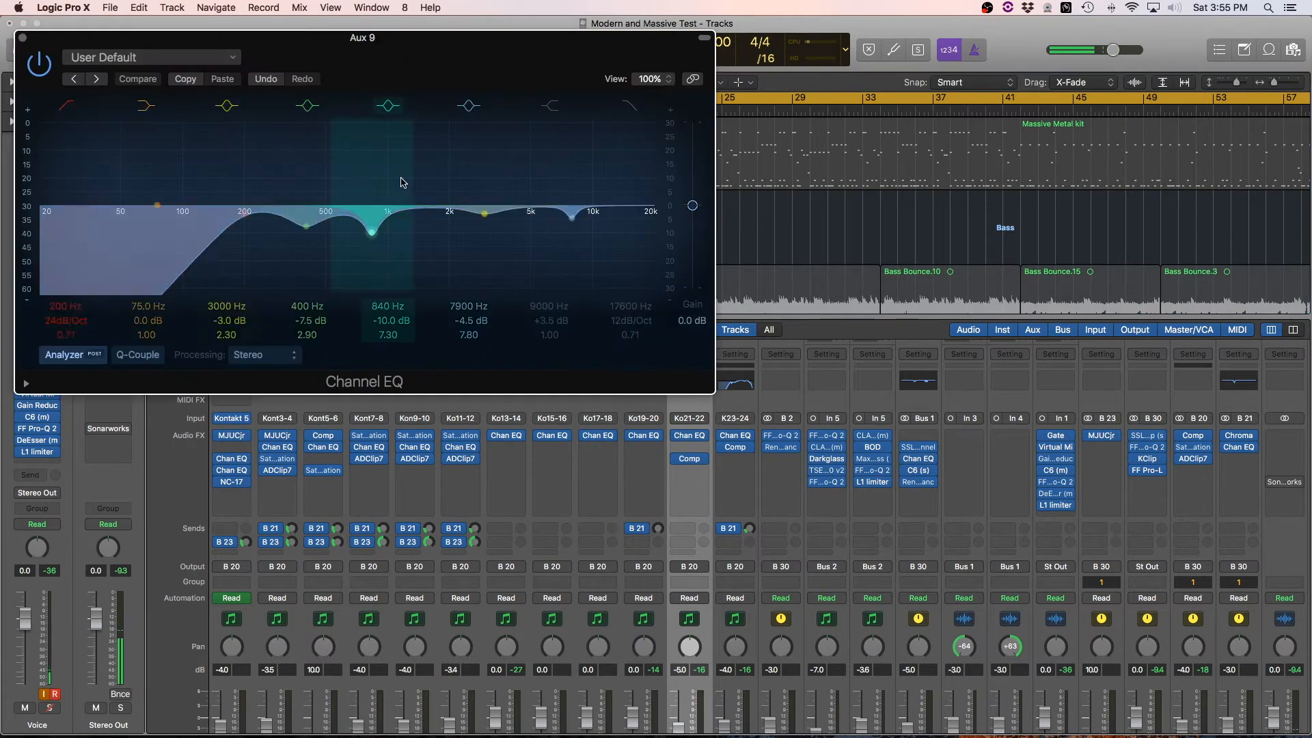
pyautogui.click(24, 39)
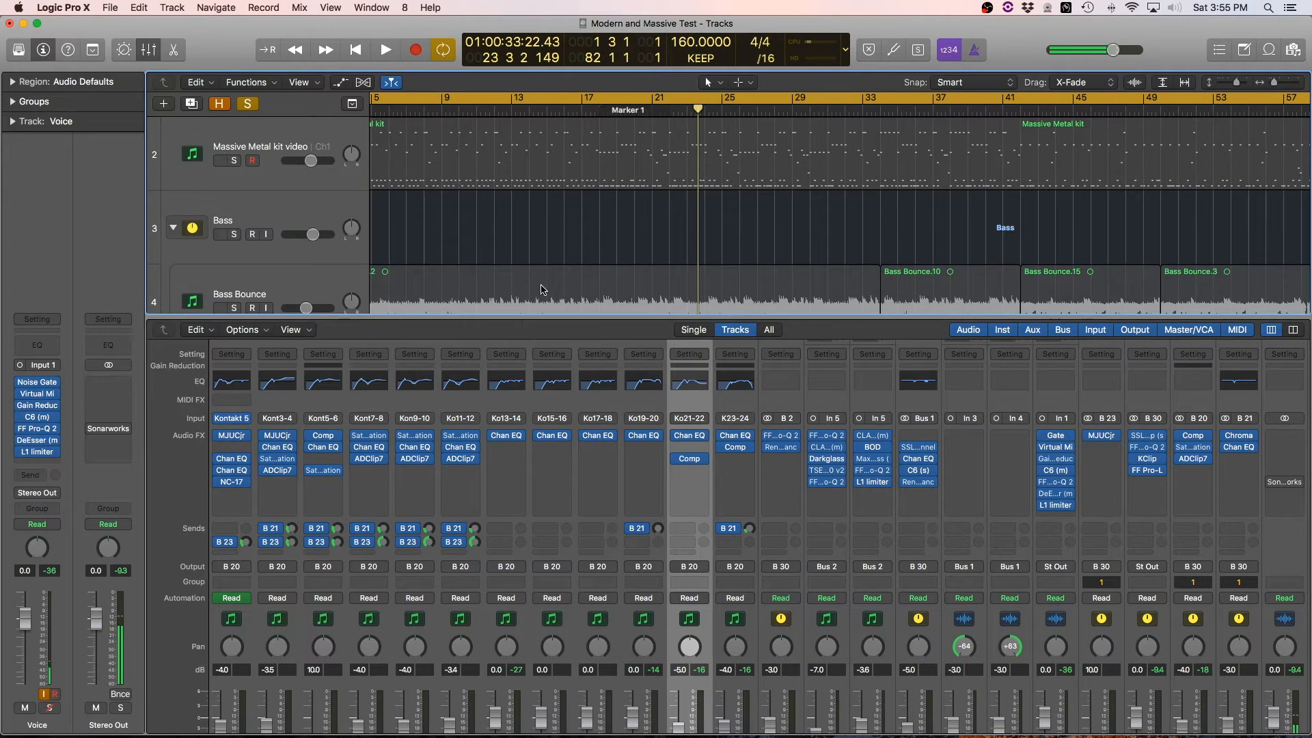
# - Clear the solos on the Misc, Aux 8, Mono room and Room channels, keeping only OH soloed
pyautogui.scroll(-4, 661, 429)
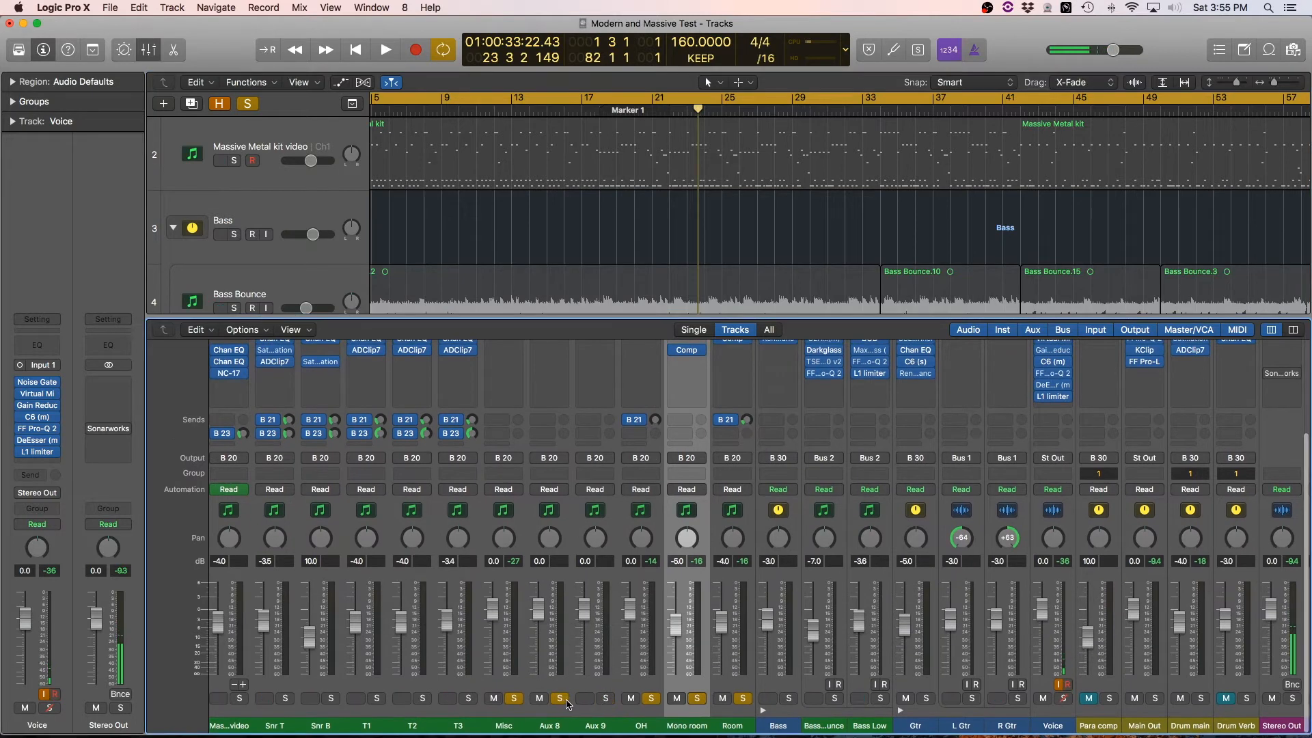
pyautogui.click(514, 698)
pyautogui.click(698, 698)
pyautogui.click(743, 698)
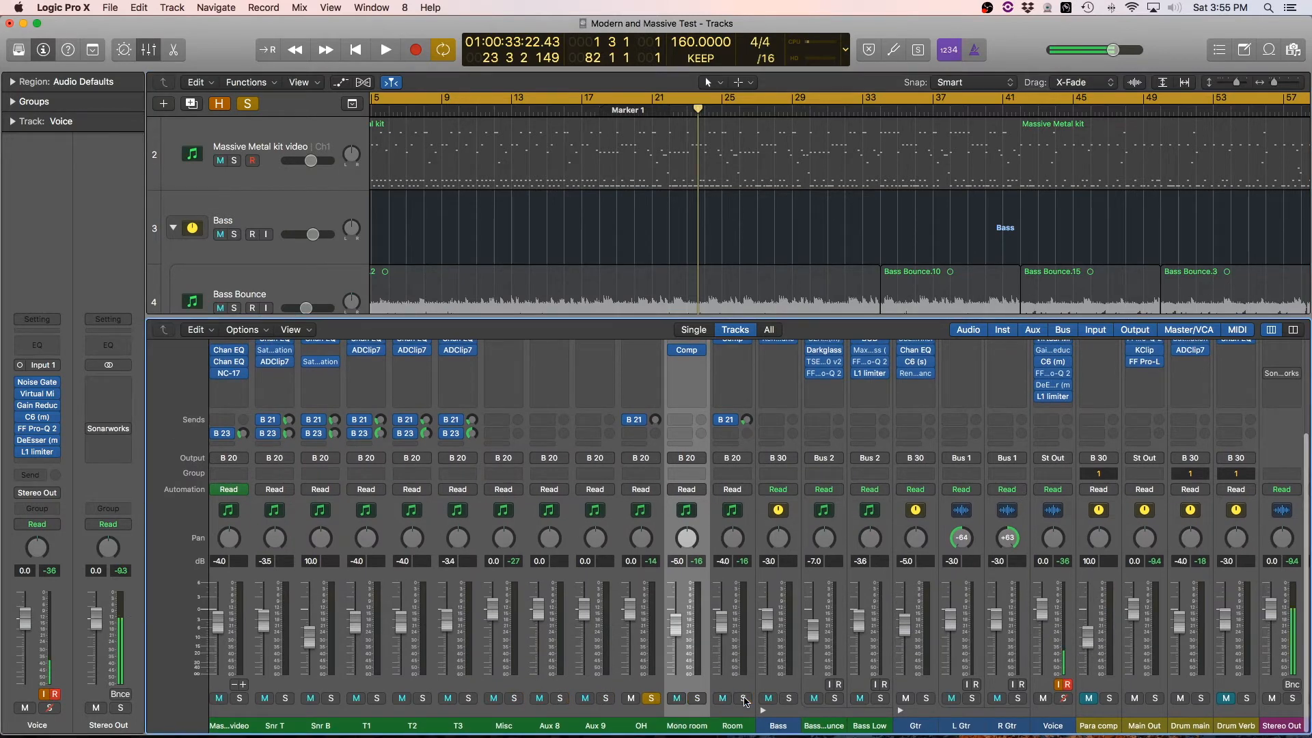
# - Select the OH channel and open its Channel EQ
pyautogui.scroll(4, 686, 581)
pyautogui.click(686, 441)
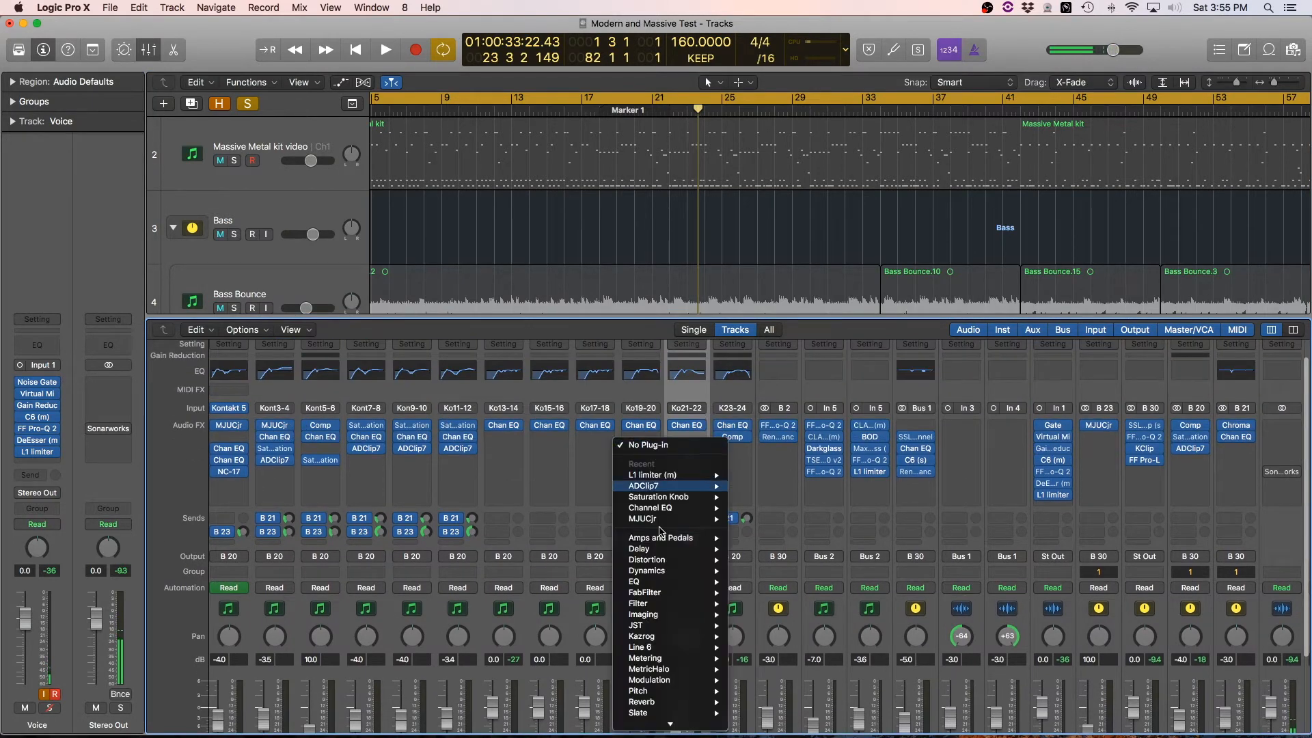
pyautogui.click(522, 512)
pyautogui.click(655, 547)
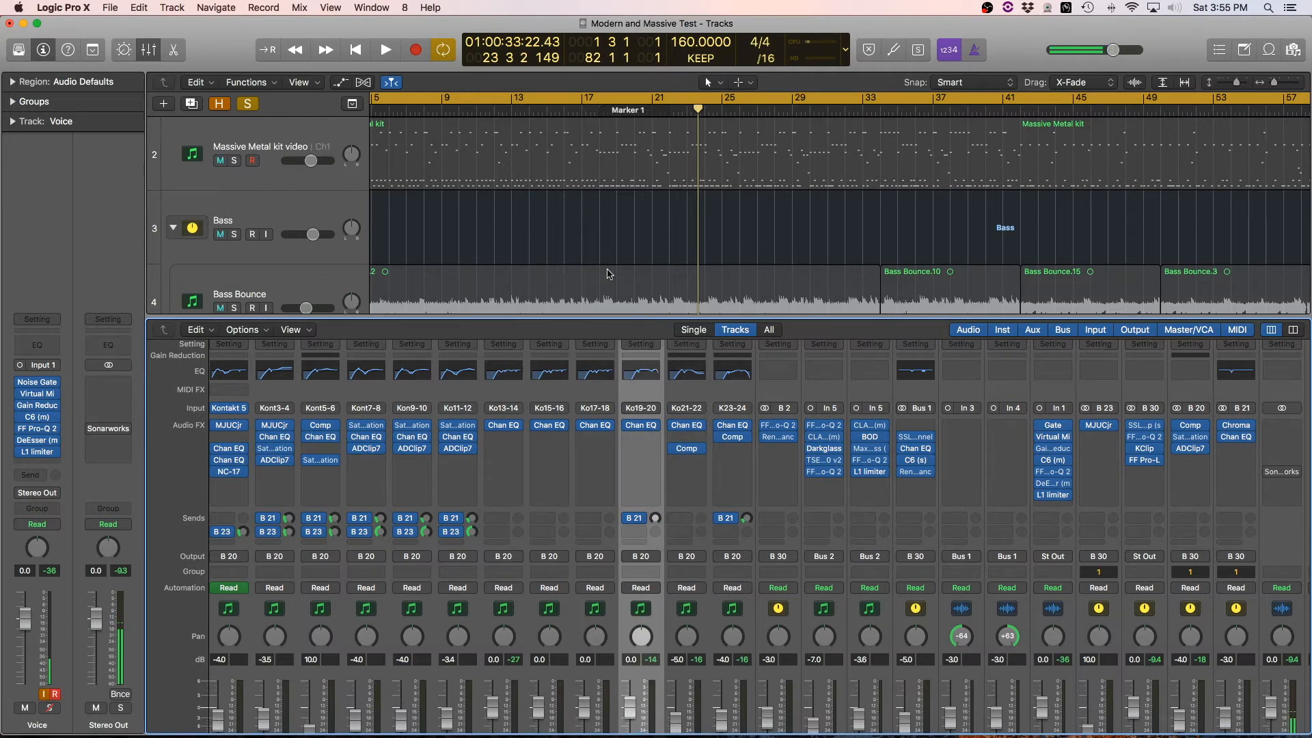
pyautogui.scroll(-4, 666, 403)
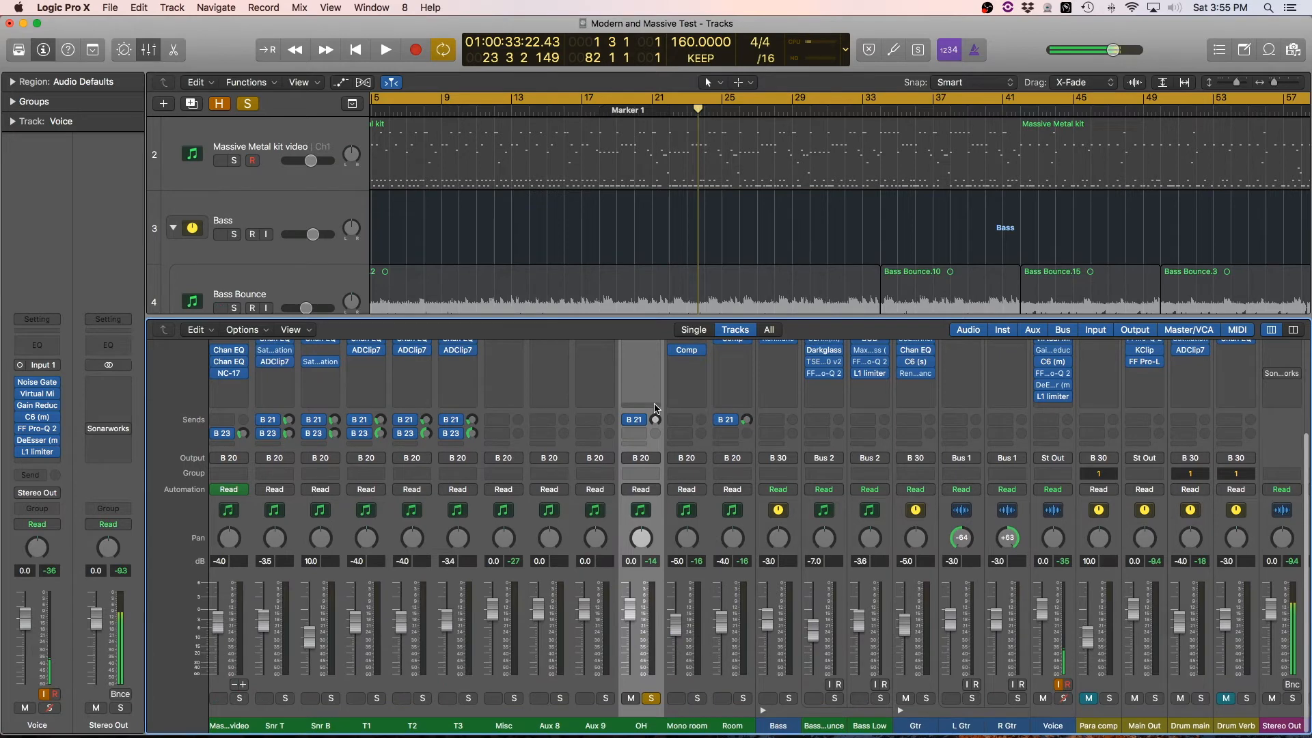
pyautogui.scroll(4, 654, 409)
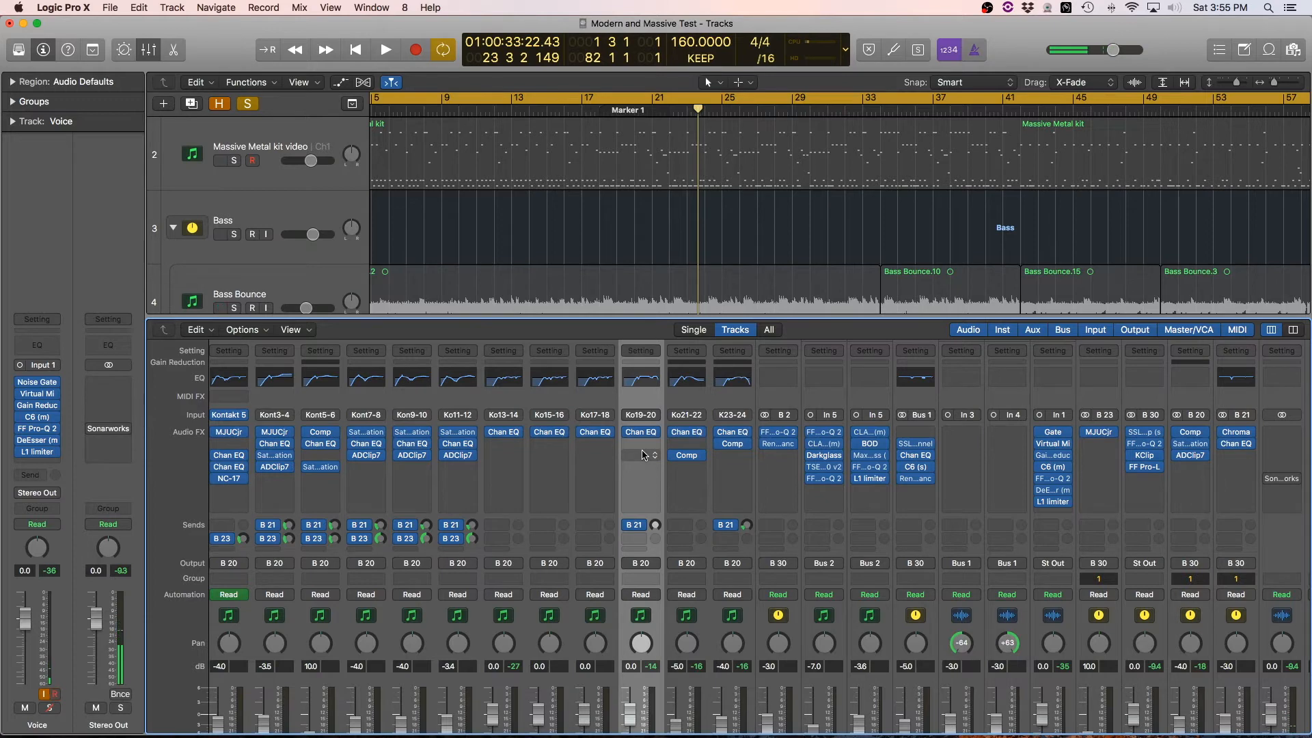
pyautogui.click(644, 436)
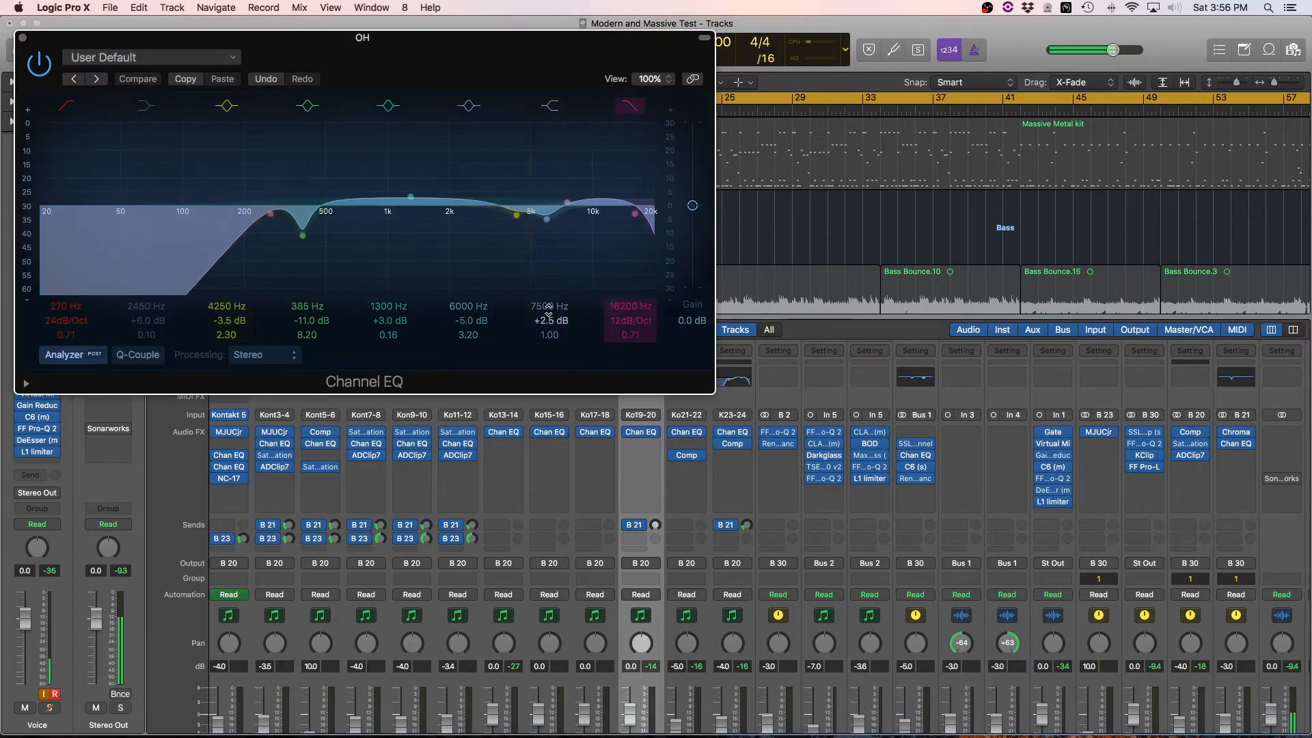
# - Compare the soloed OH channel with its whole Channel EQ bypassed and active, leaving the EQ enabled
pyautogui.scroll(-4, 639, 448)
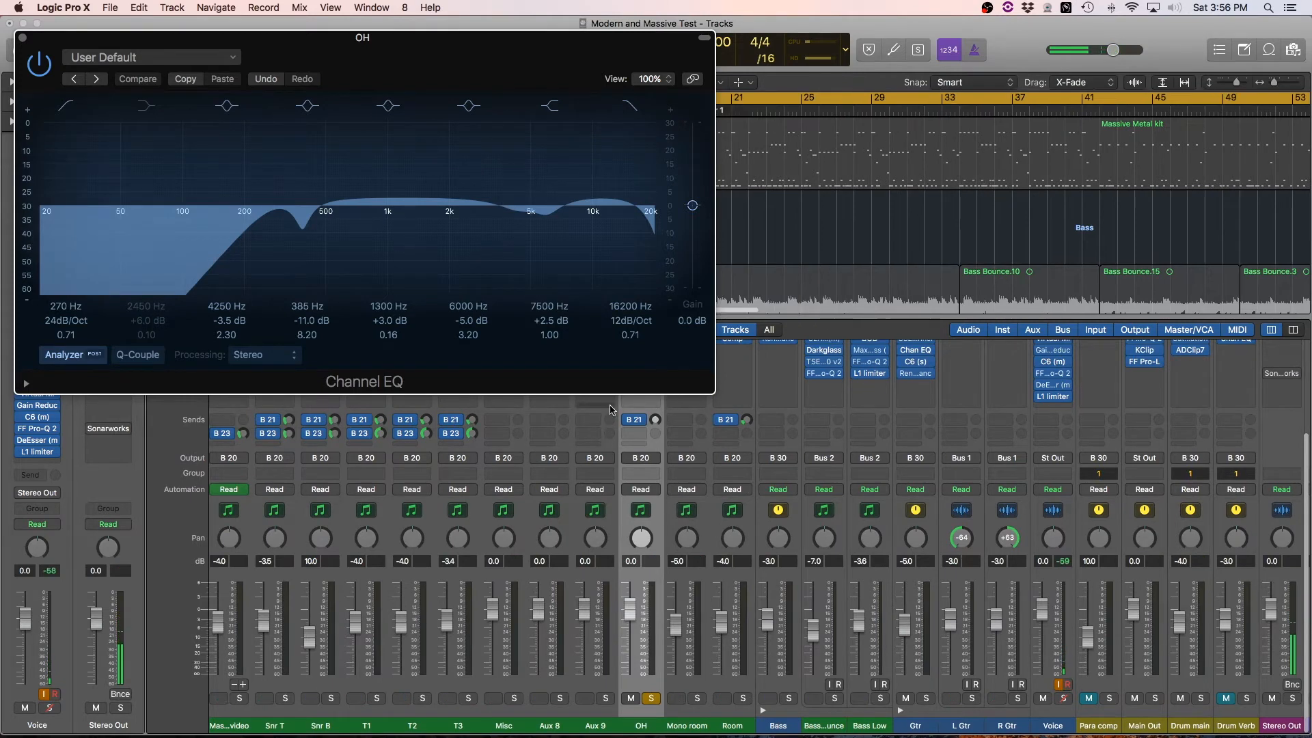
pyautogui.click(38, 68)
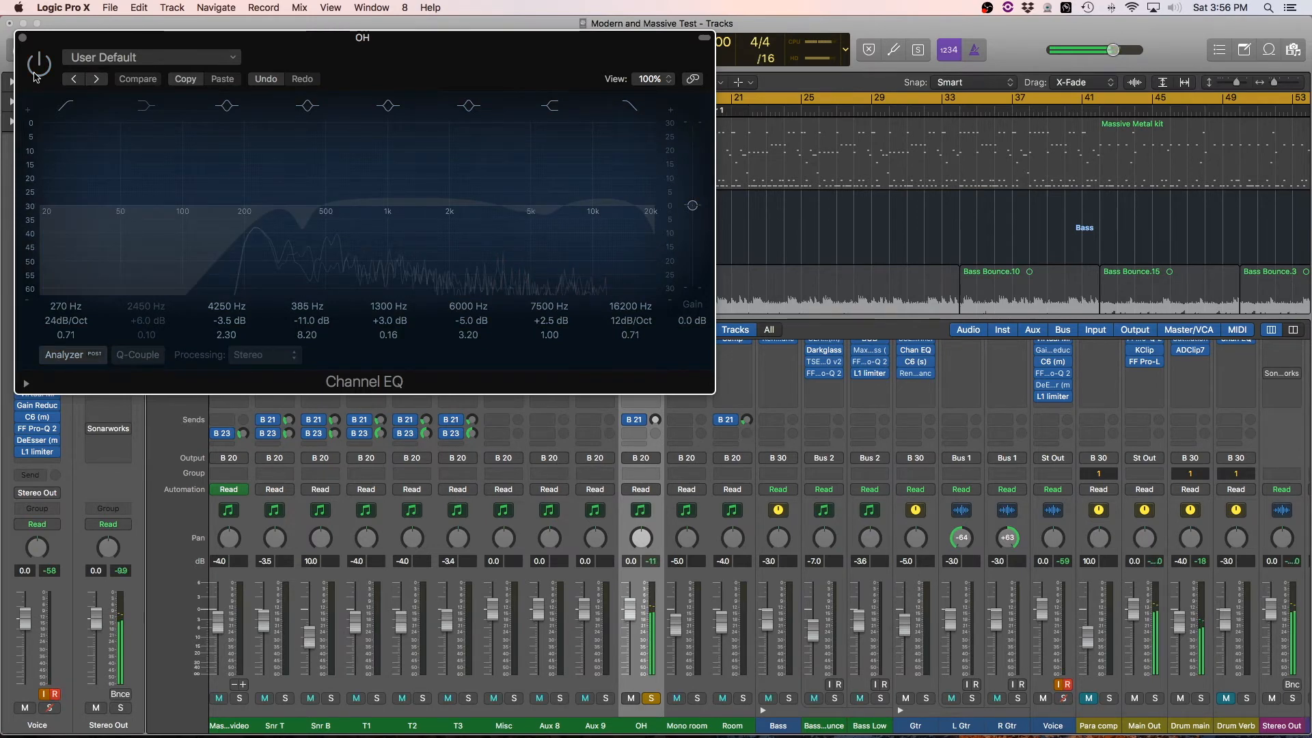
pyautogui.click(36, 76)
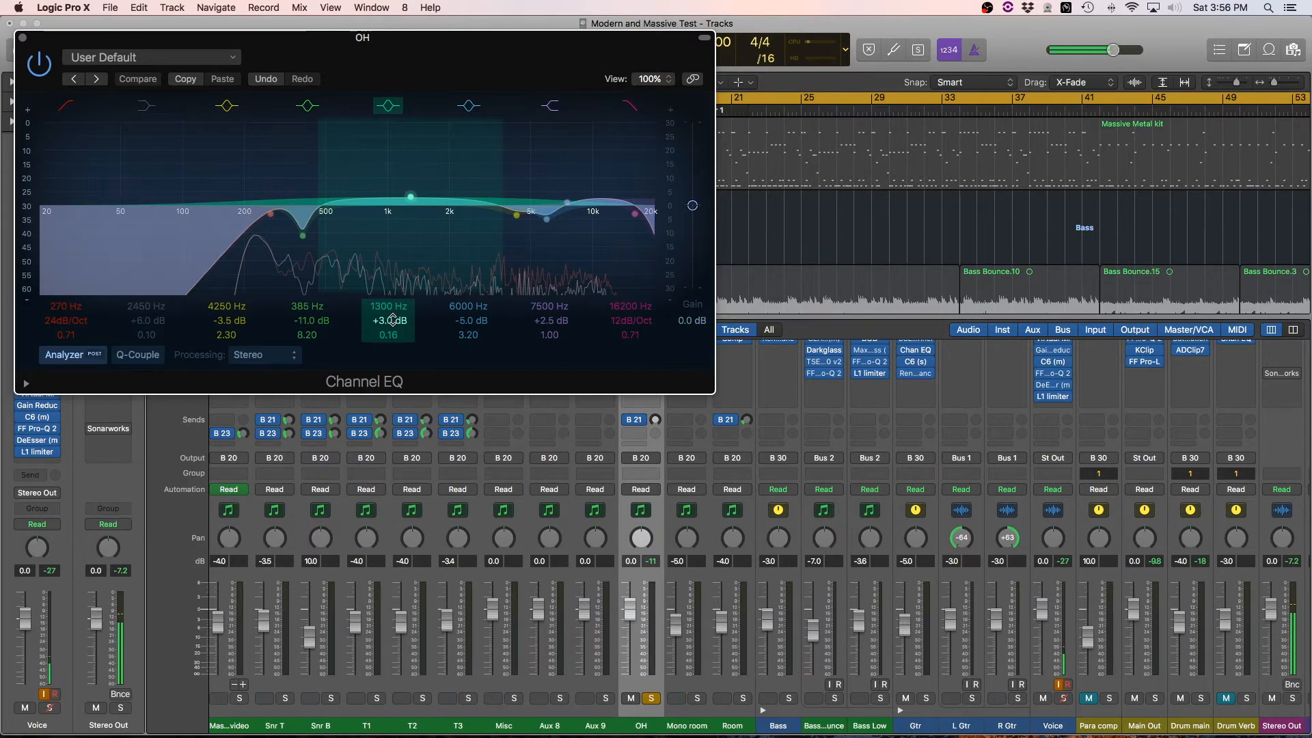
# - Compare OH with the wide 1300 Hz EQ boost off and on again, and close the Channel EQ
pyautogui.click(387, 106)
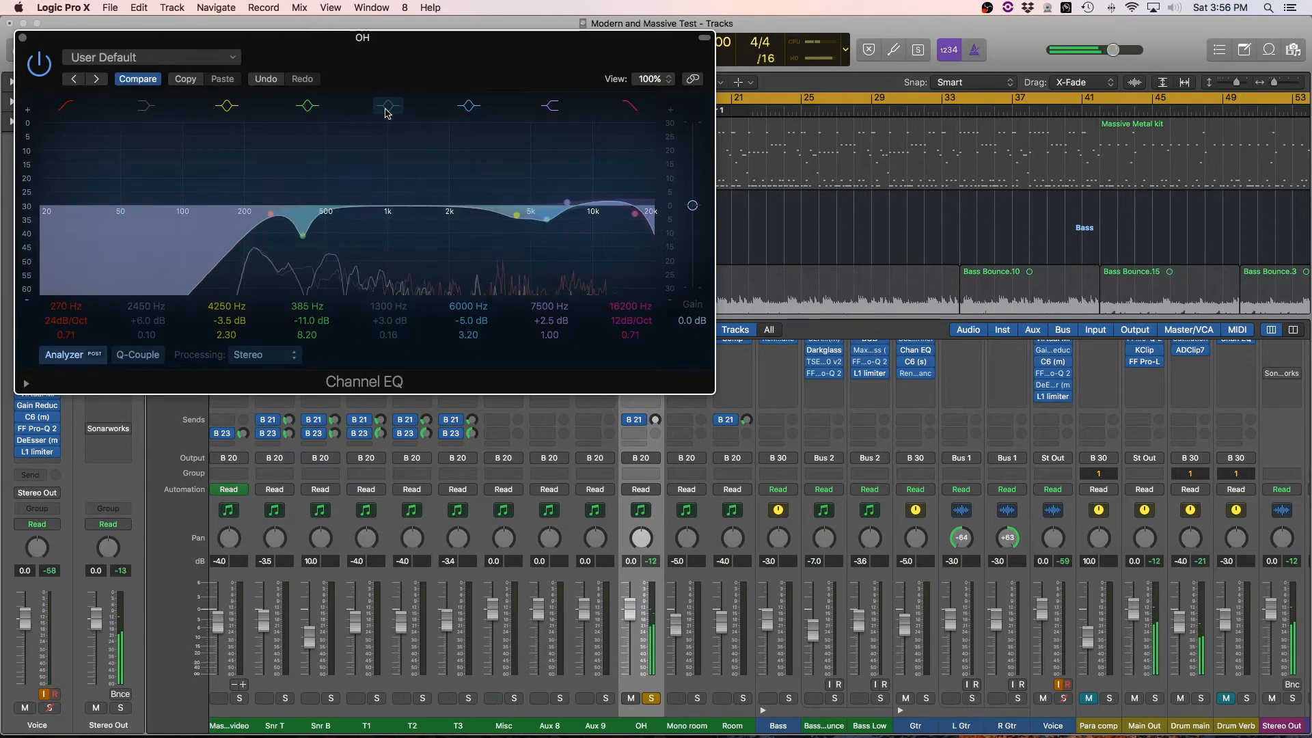
pyautogui.click(387, 106)
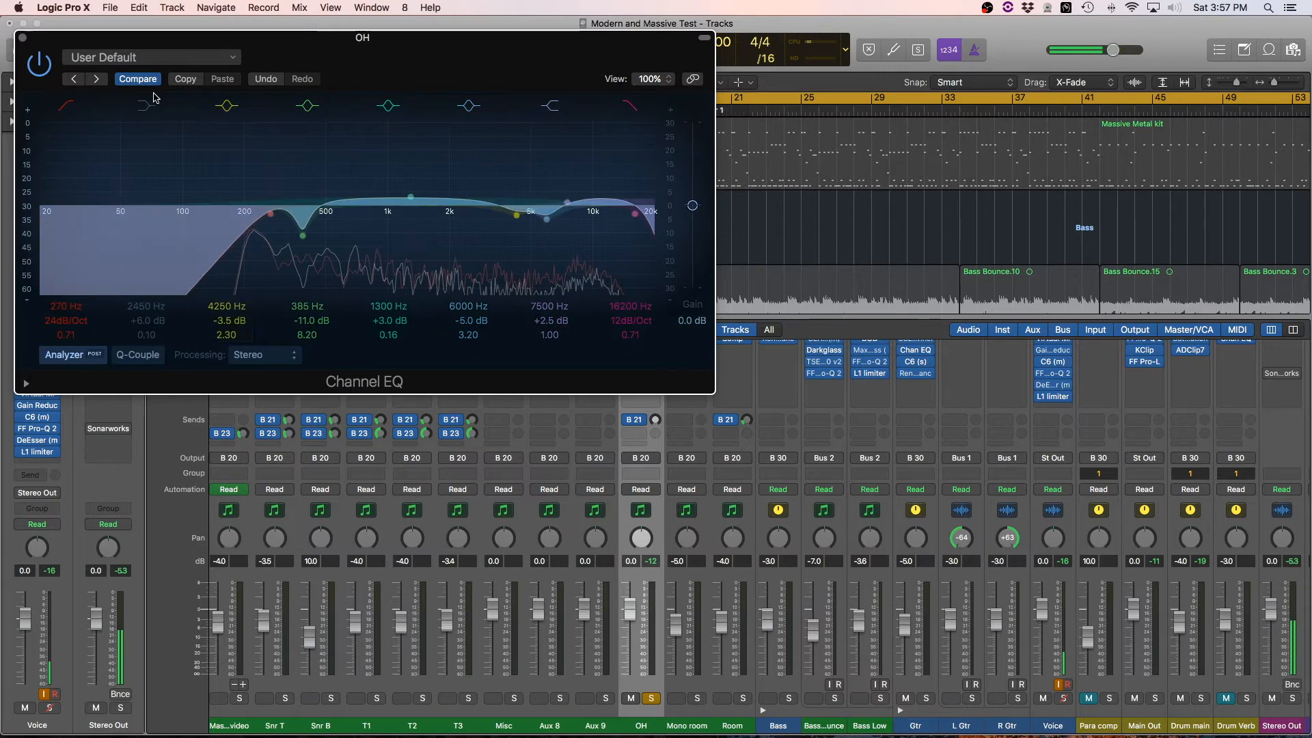
pyautogui.click(22, 38)
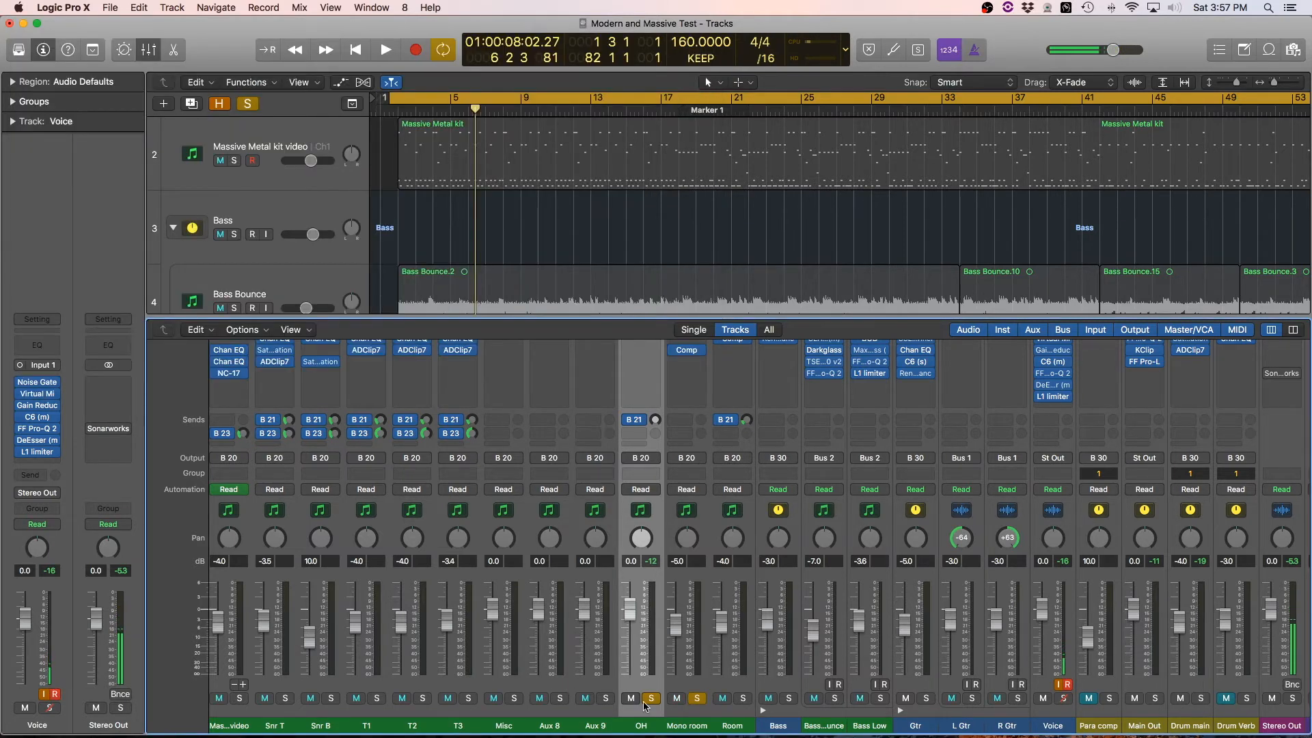
# - Switch the solo from OH to Mono room, open Mono room's Channel EQ and play the channel
pyautogui.scroll(5, 688, 615)
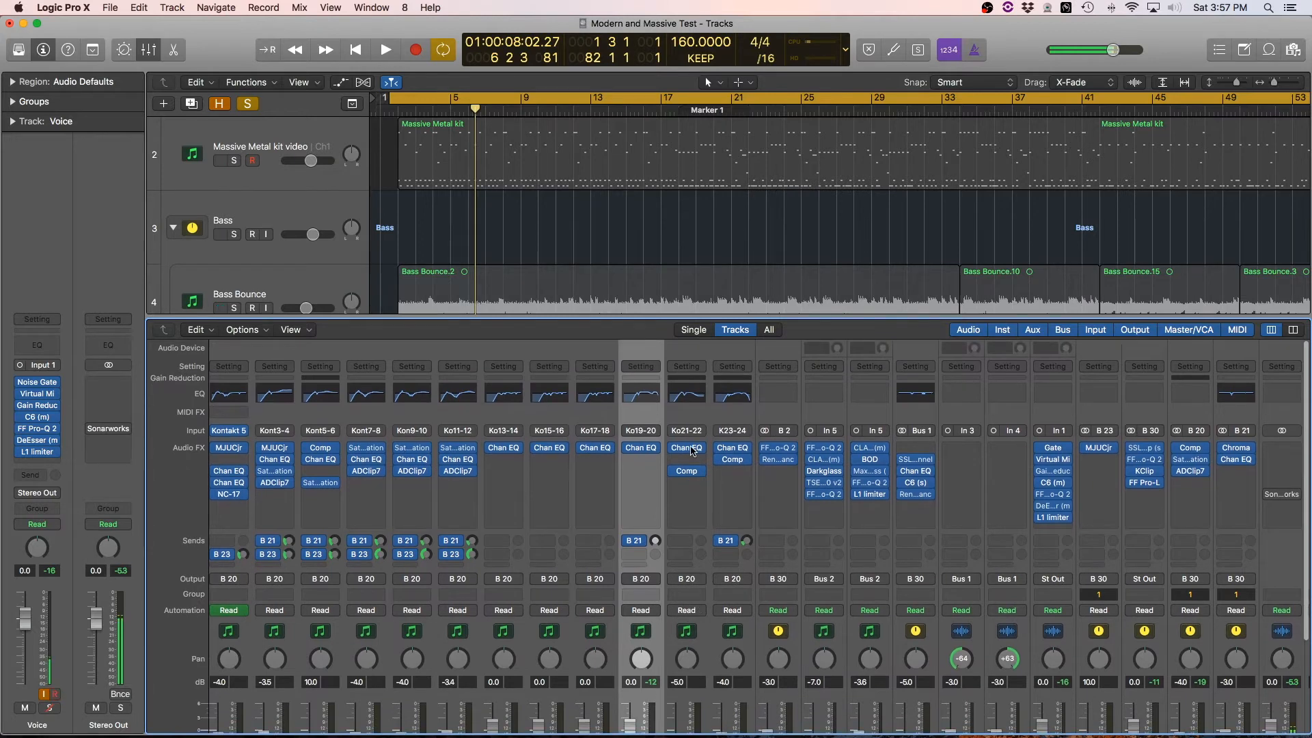
pyautogui.click(692, 450)
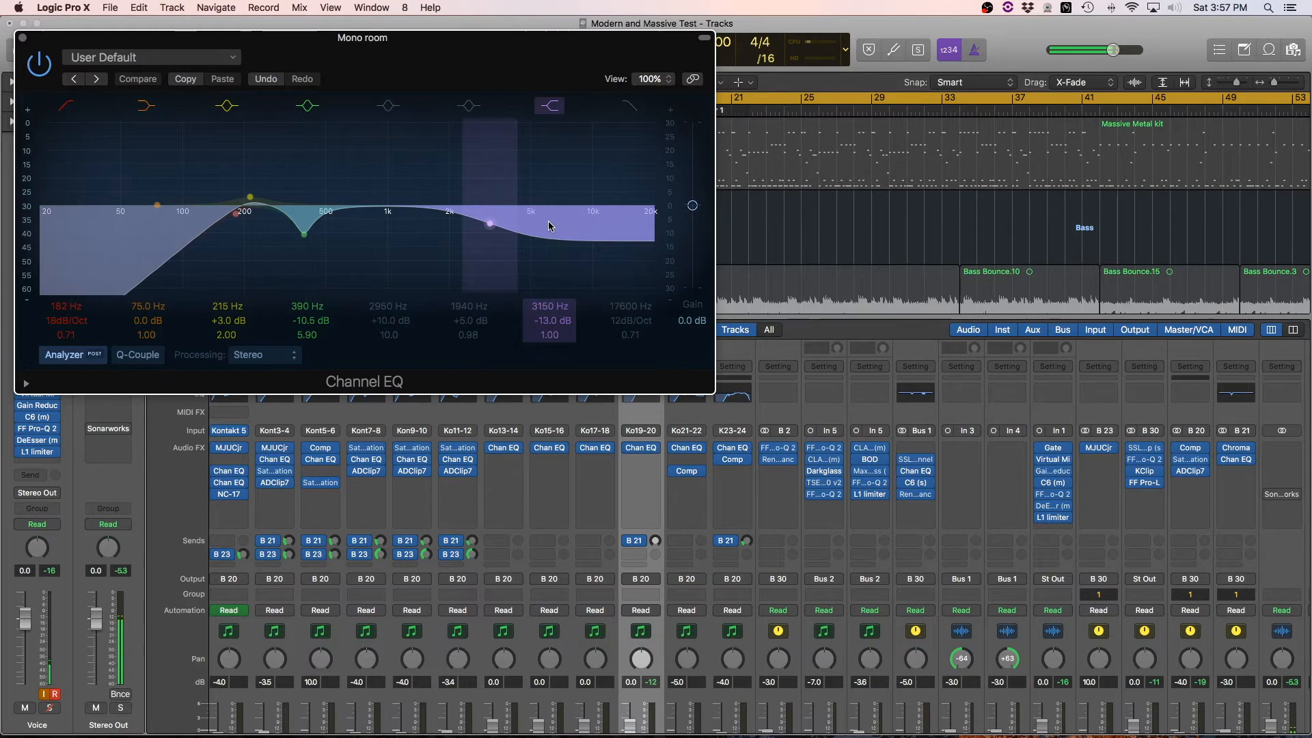
pyautogui.scroll(-3, 630, 452)
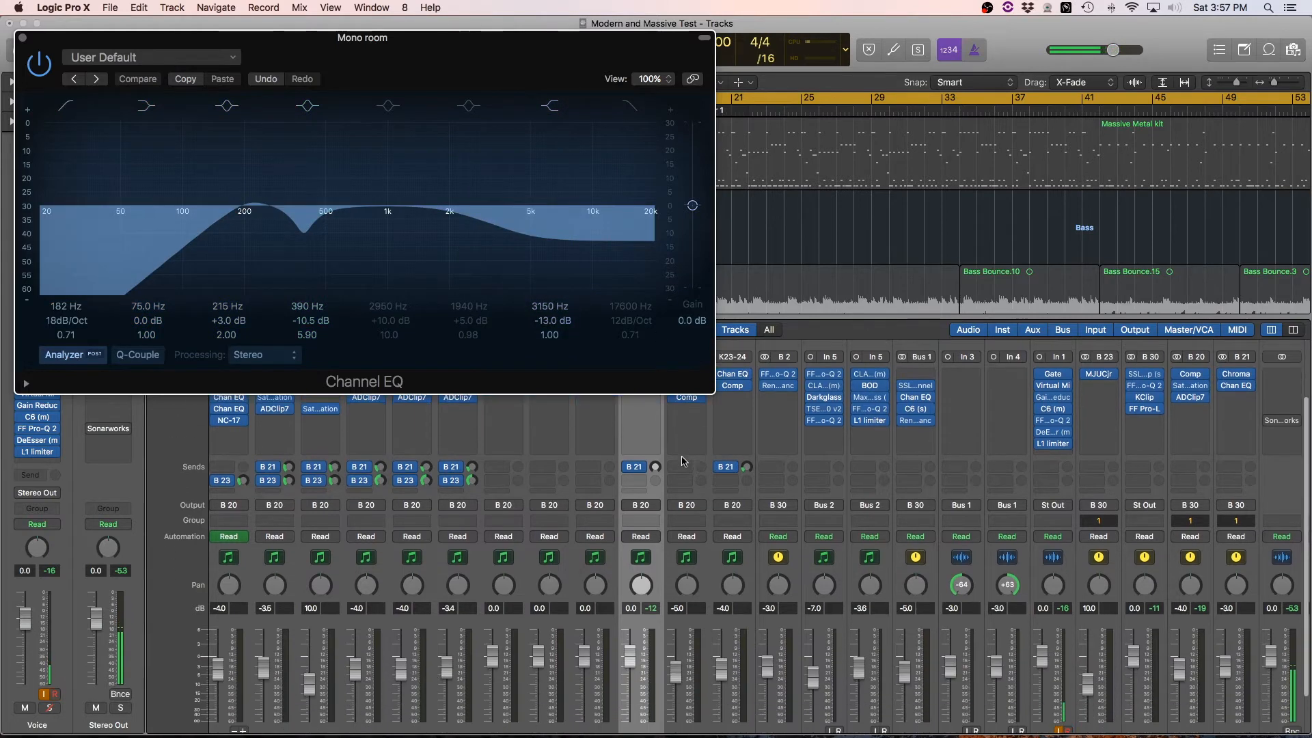
pyautogui.click(691, 617)
pyautogui.press('space')
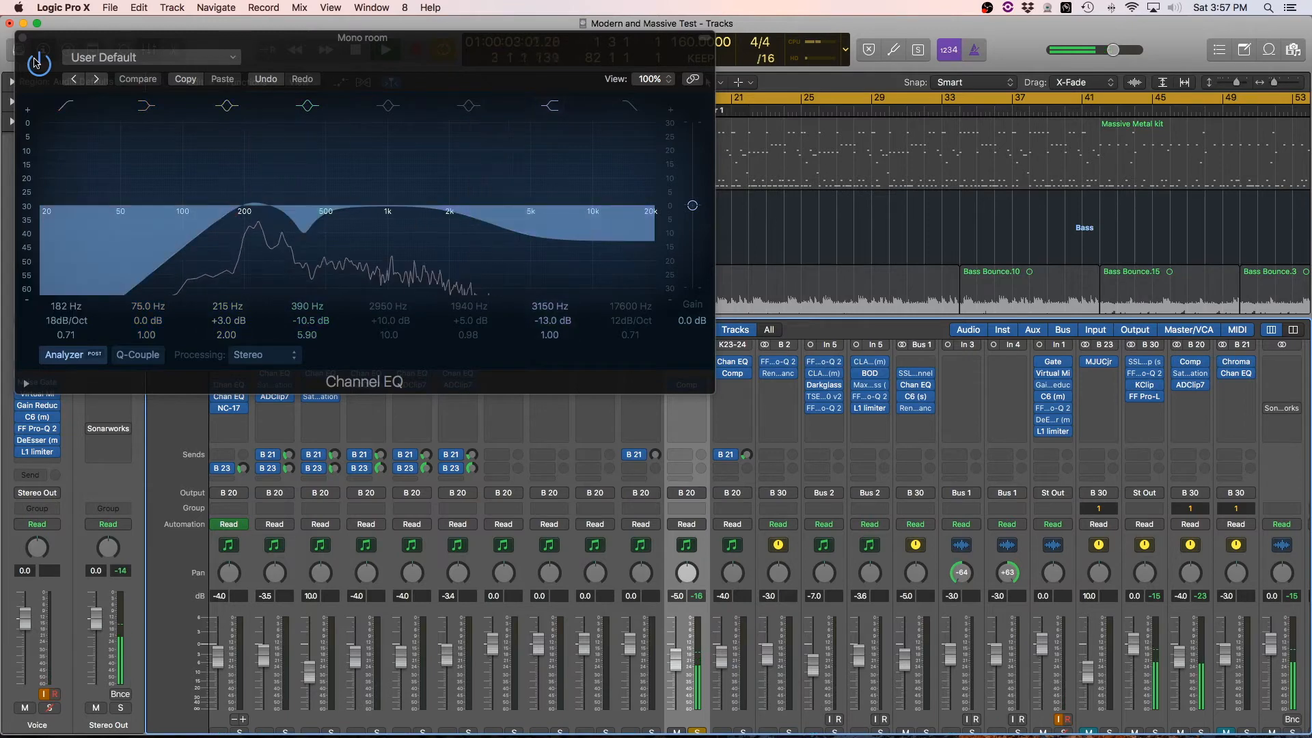
# - Compare the soloed Mono room channel with its Channel EQ bypassed and active, leaving the EQ enabled
pyautogui.click(39, 63)
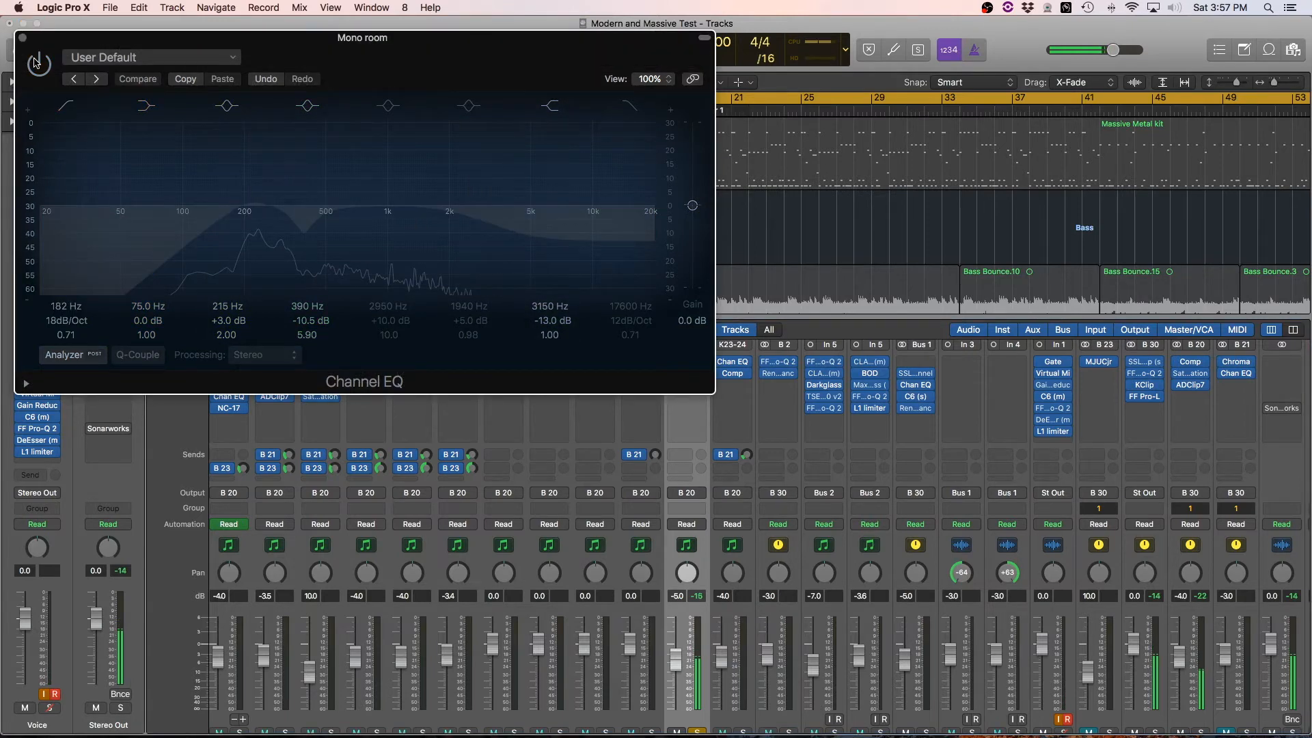
pyautogui.click(38, 63)
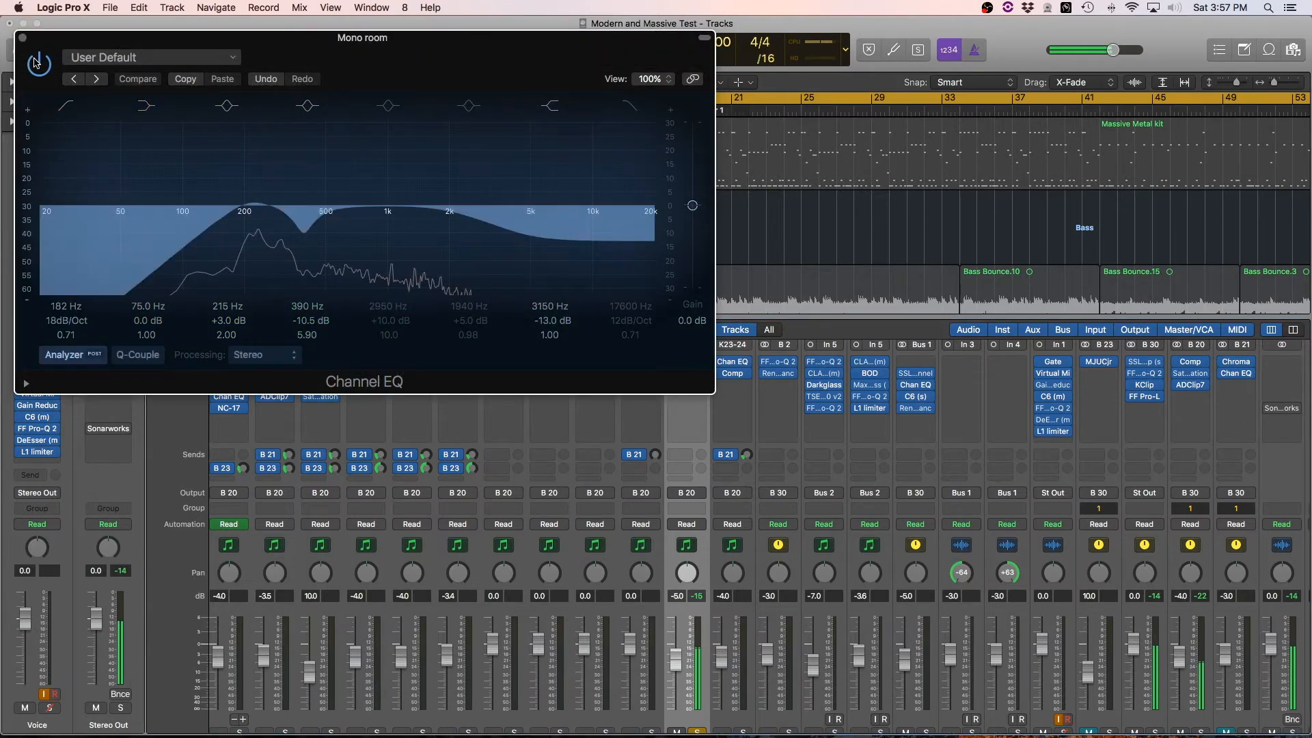
pyautogui.click(38, 62)
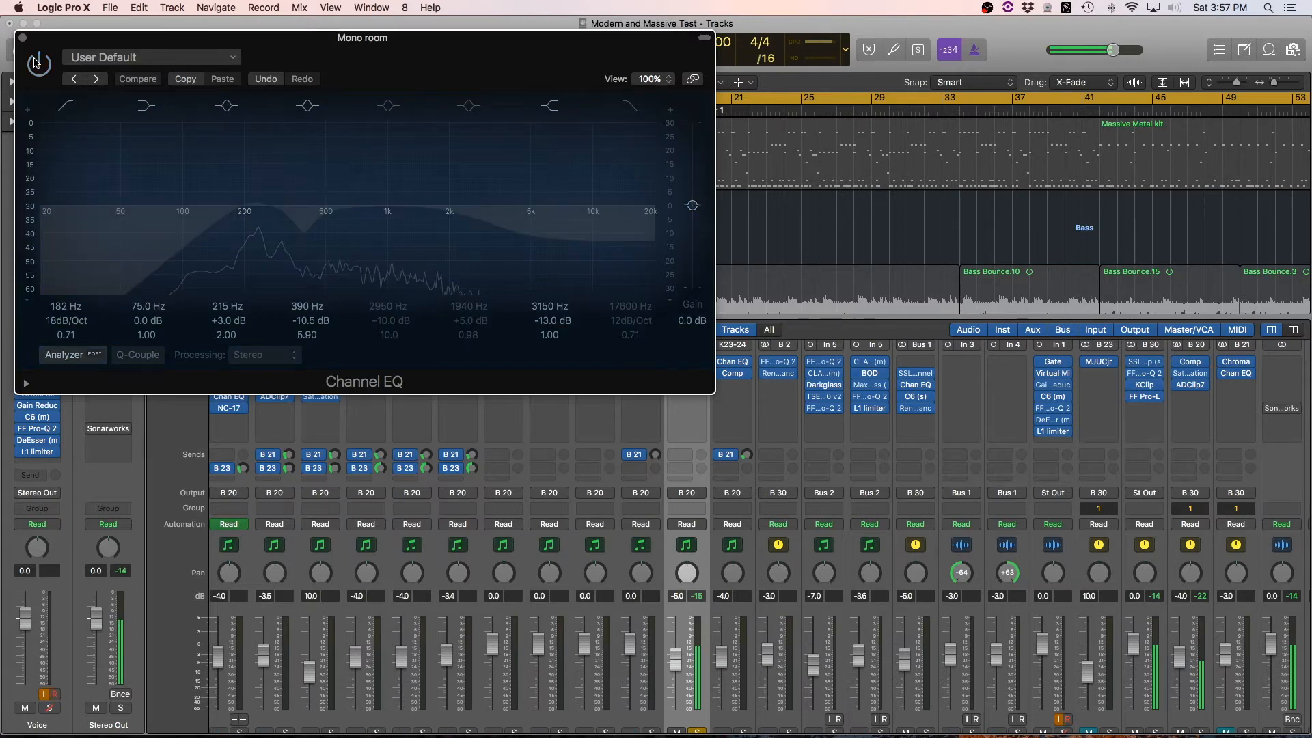
pyautogui.click(38, 63)
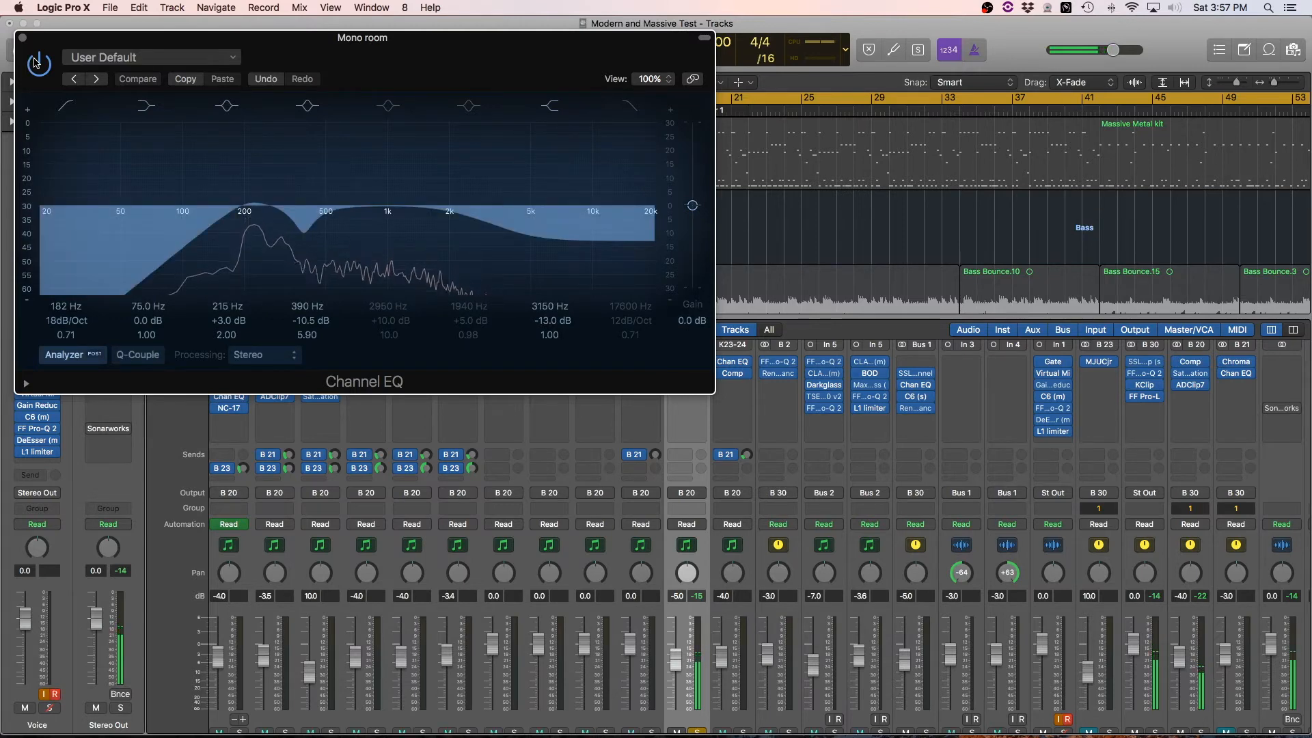
pyautogui.click(38, 63)
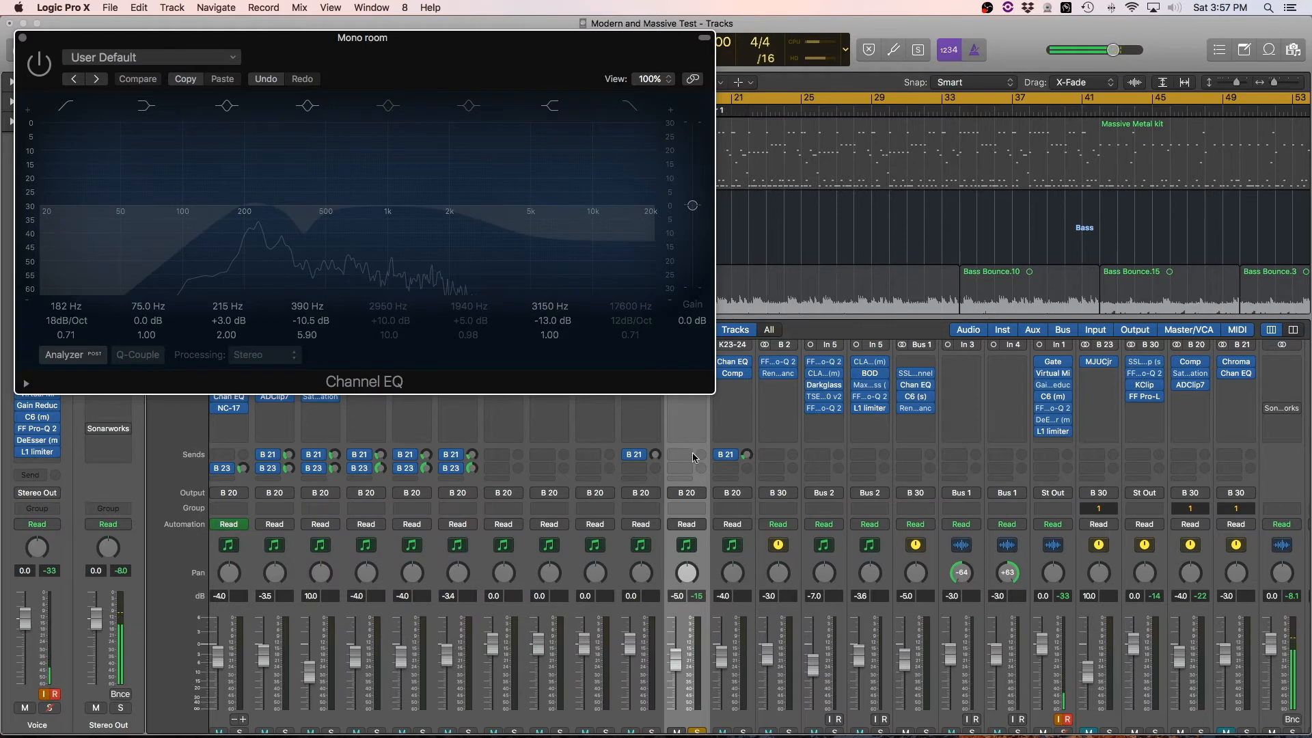
pyautogui.scroll(3, 687, 437)
pyautogui.scroll(1, 782, 521)
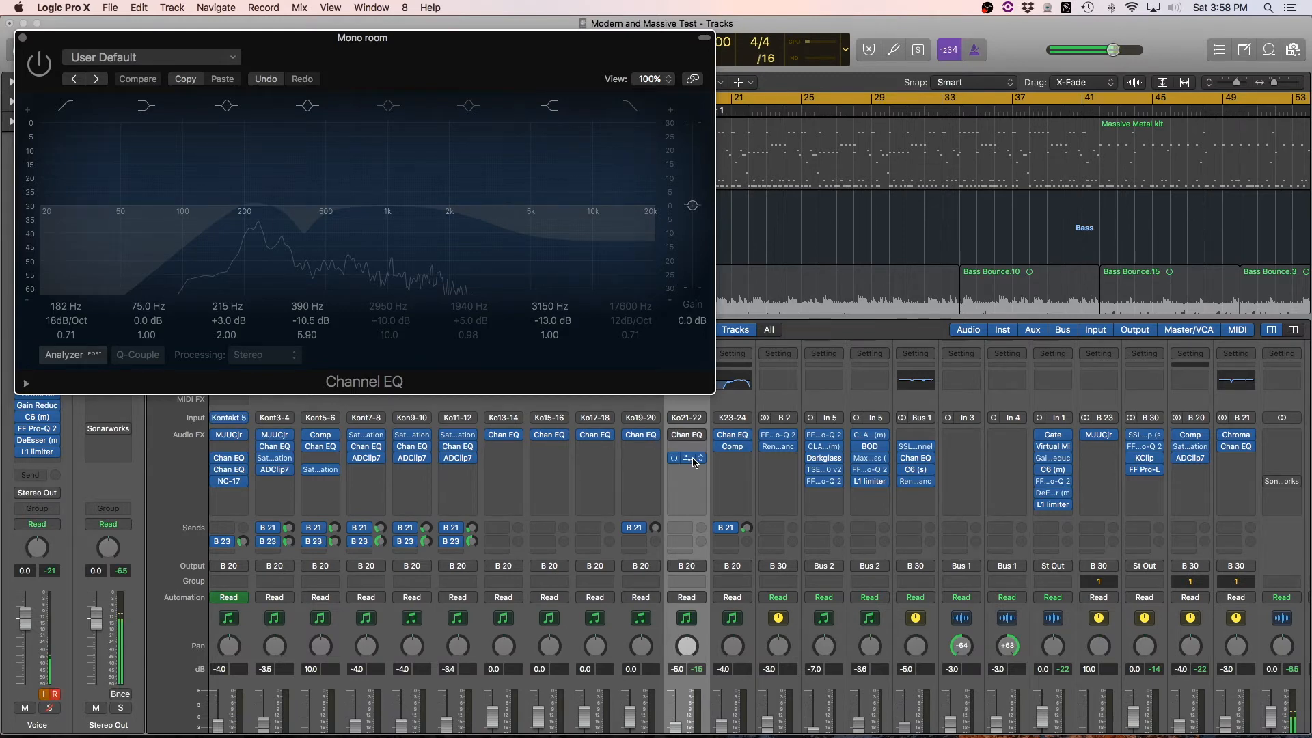
pyautogui.scroll(-3, 692, 465)
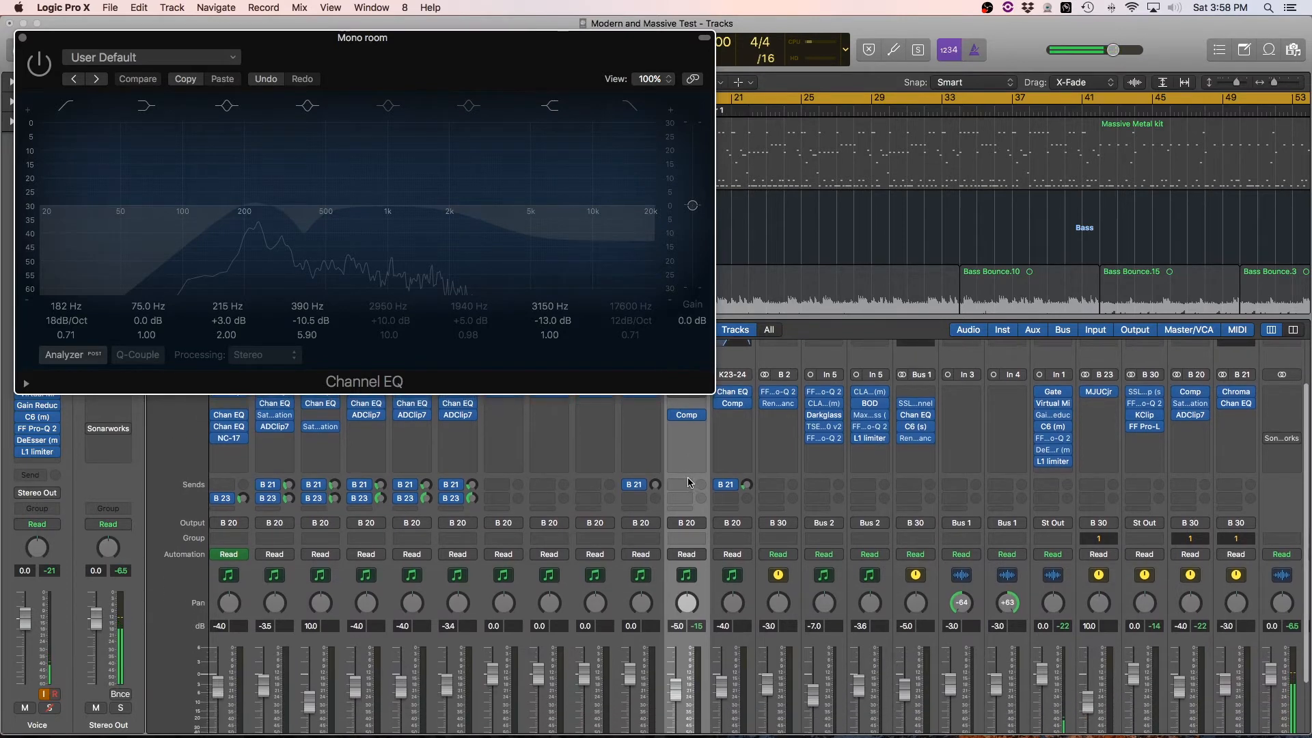
pyautogui.scroll(4, 692, 477)
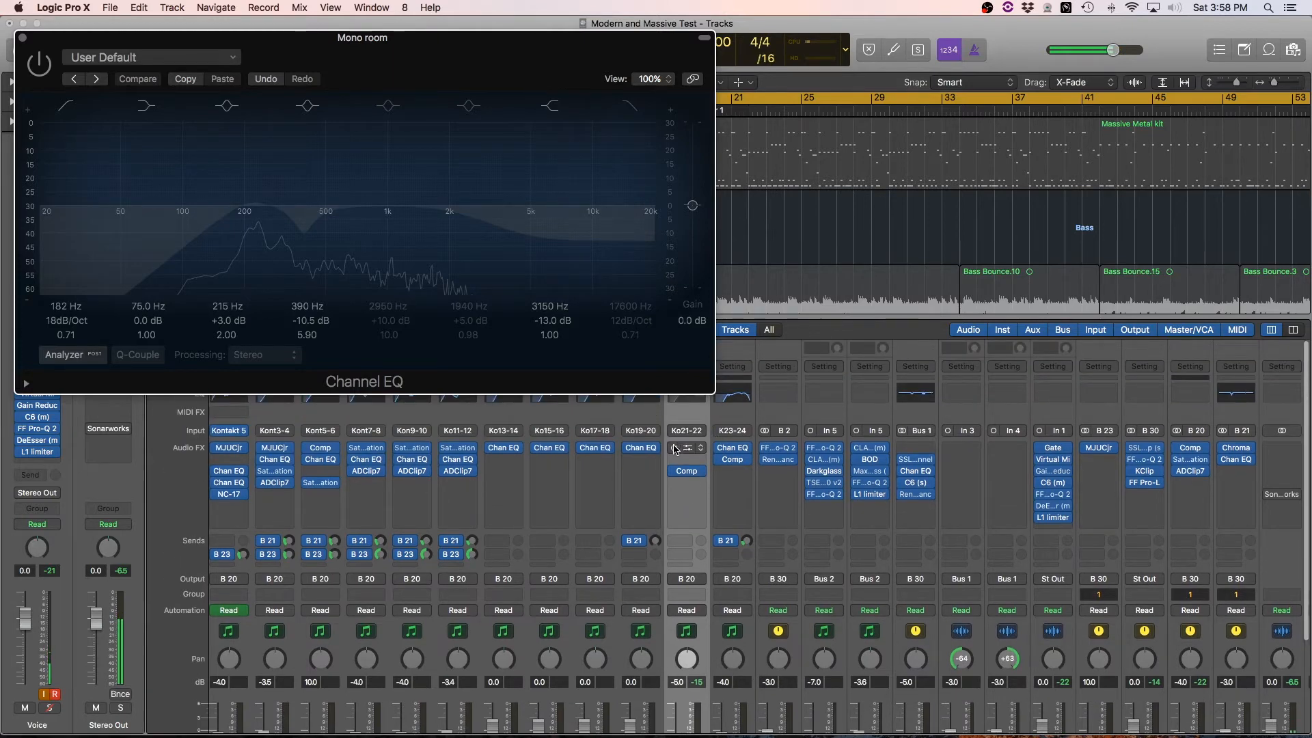
pyautogui.scroll(-8, 675, 449)
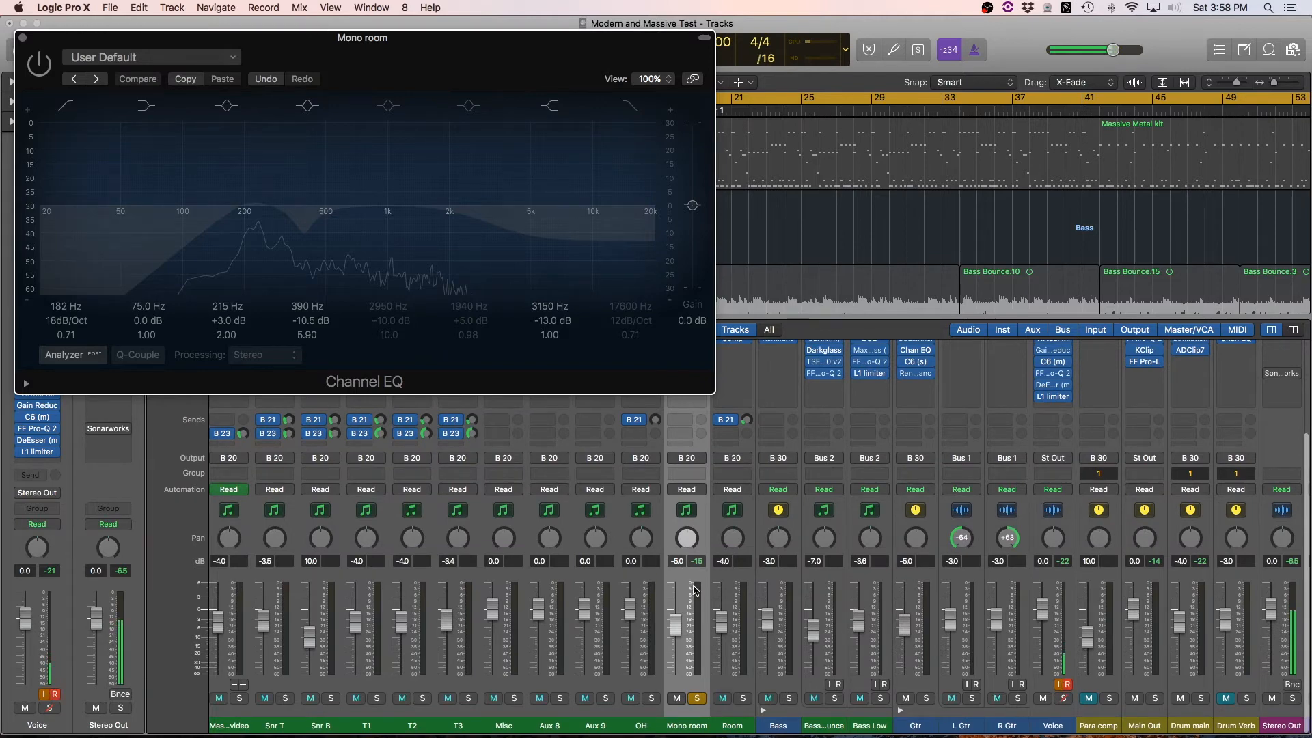
pyautogui.scroll(6, 687, 574)
pyautogui.click(38, 65)
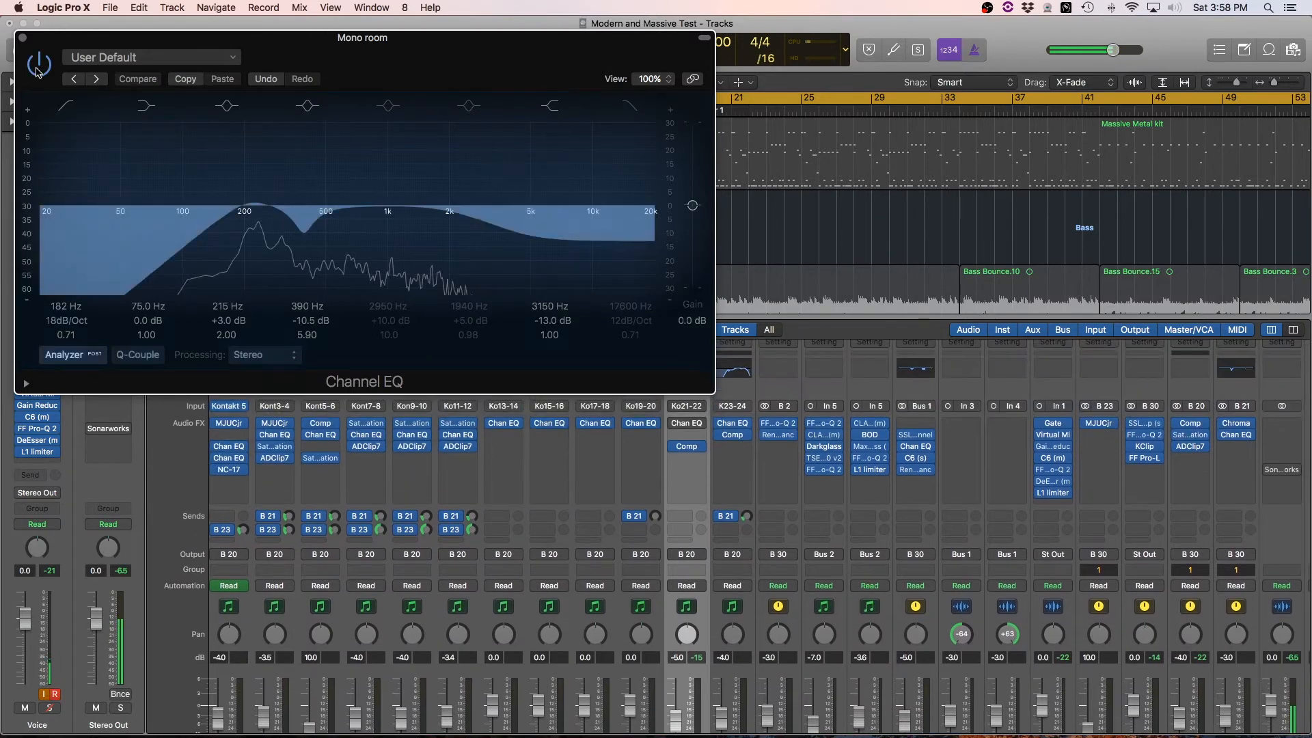
# - Close Mono room's Channel EQ, open its Studio FET Compressor to audition the channel through it, and close the Compressor
pyautogui.click(22, 39)
pyautogui.click(687, 446)
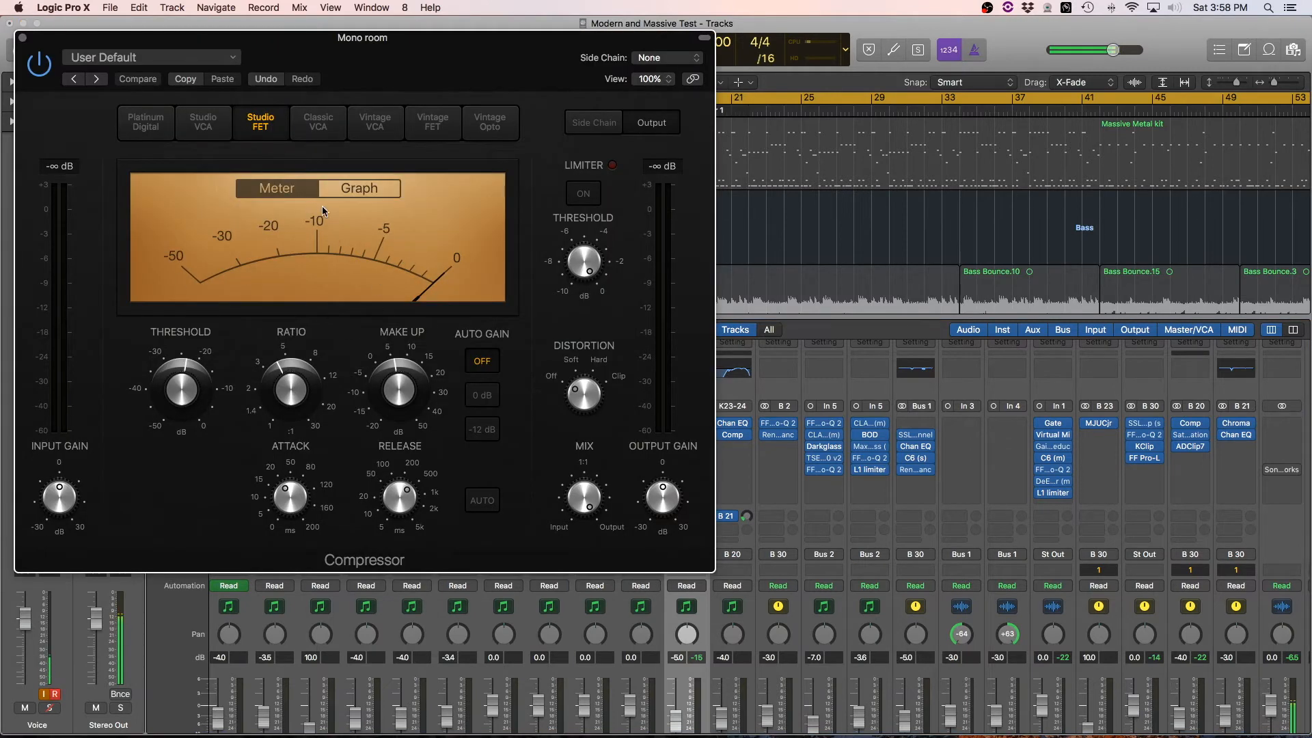
pyautogui.moveTo(397, 497)
pyautogui.moveTo(182, 391)
pyautogui.moveTo(381, 381)
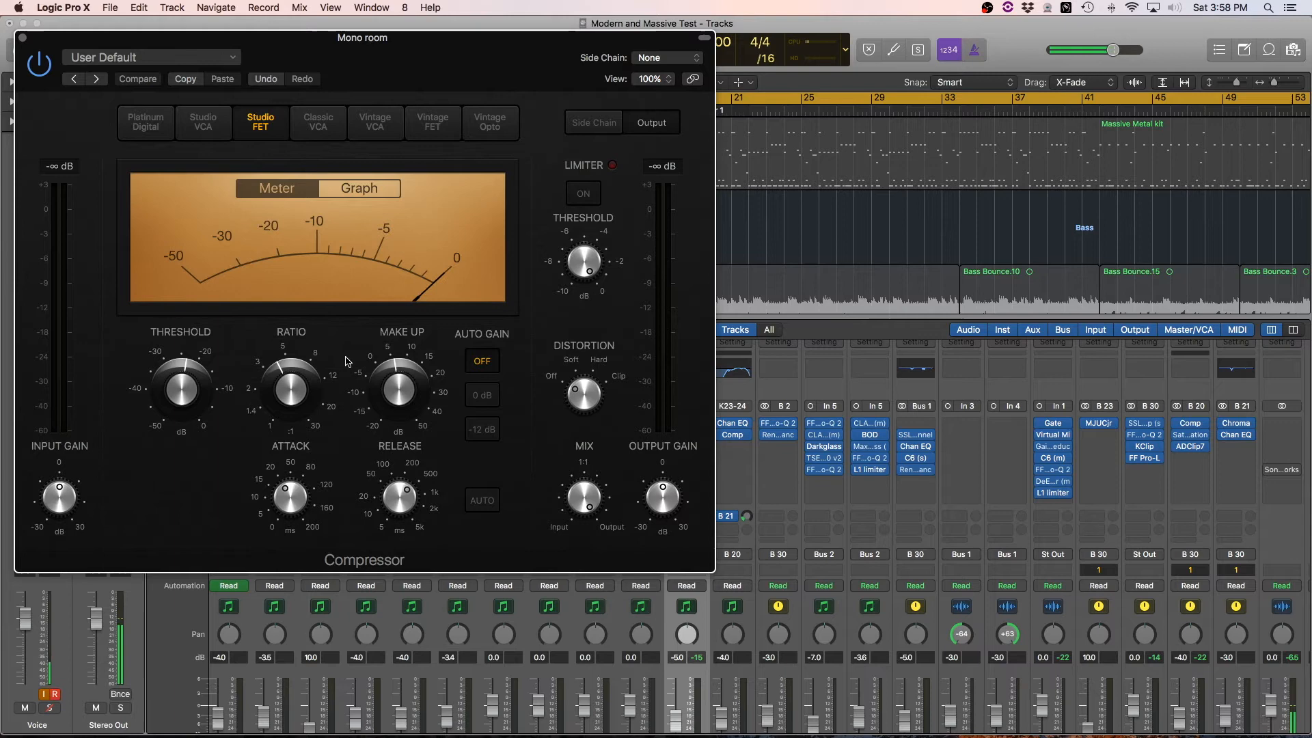
pyautogui.press('space')
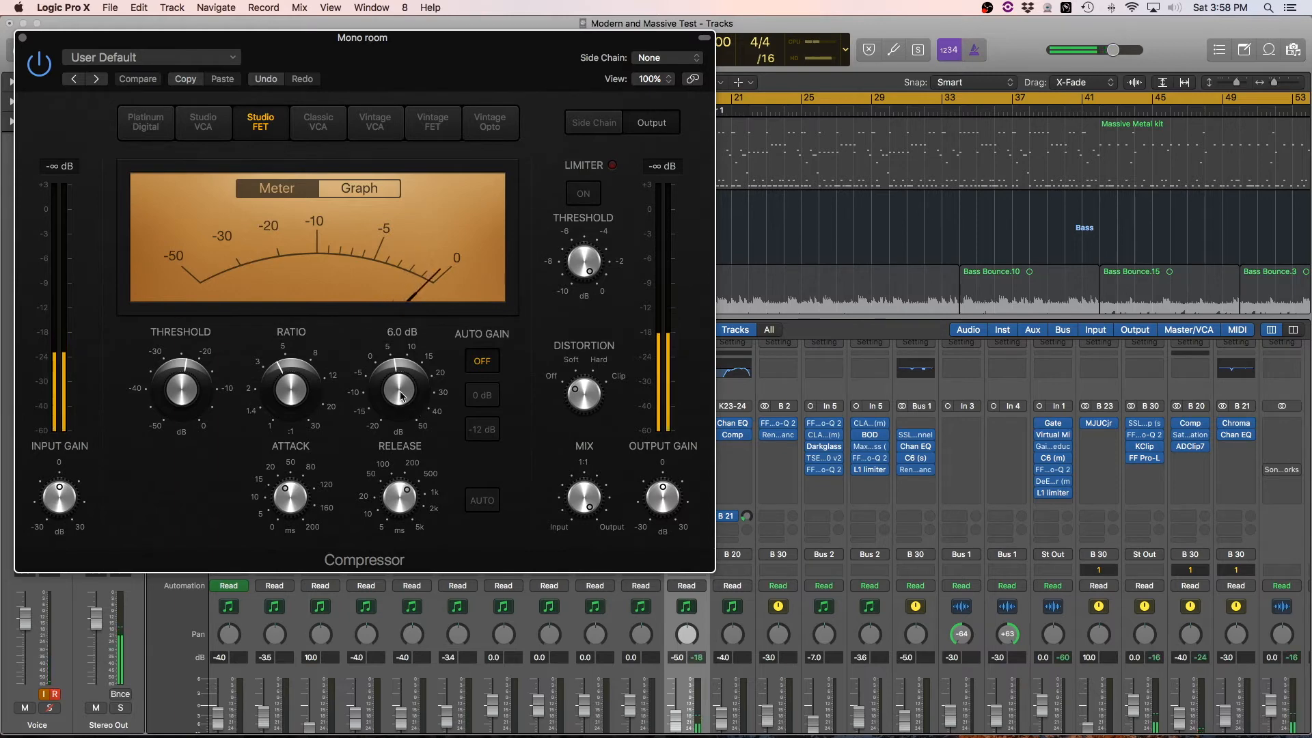
pyautogui.click(46, 69)
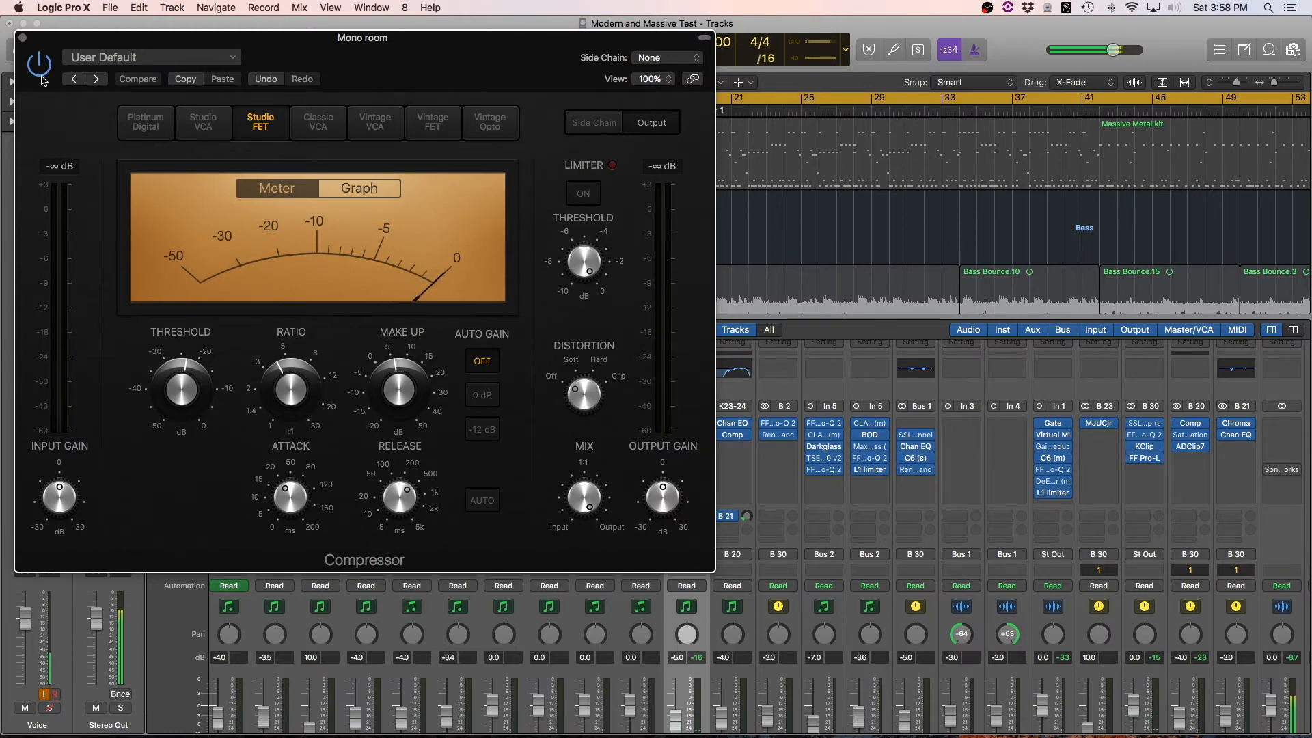
pyautogui.click(23, 39)
# - Switch the solo from Mono room to the Room channel
pyautogui.scroll(-1, 742, 443)
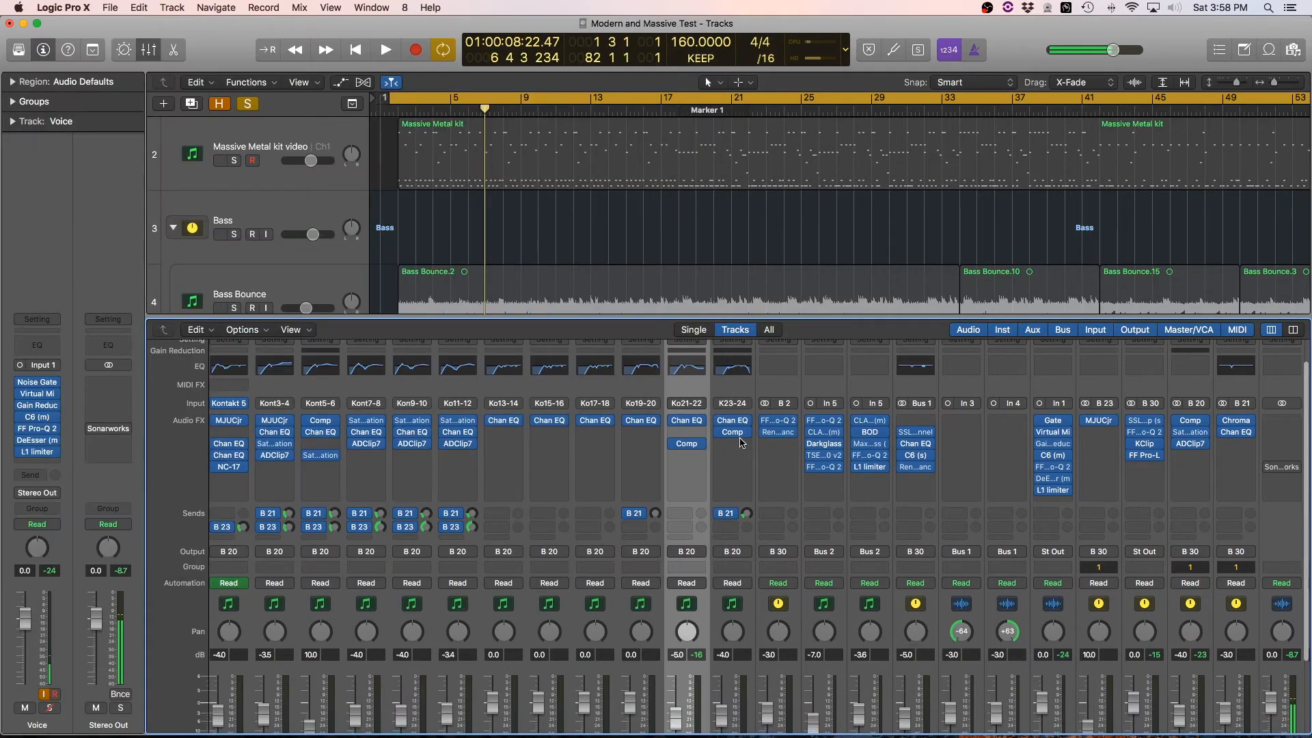
pyautogui.scroll(-4, 738, 520)
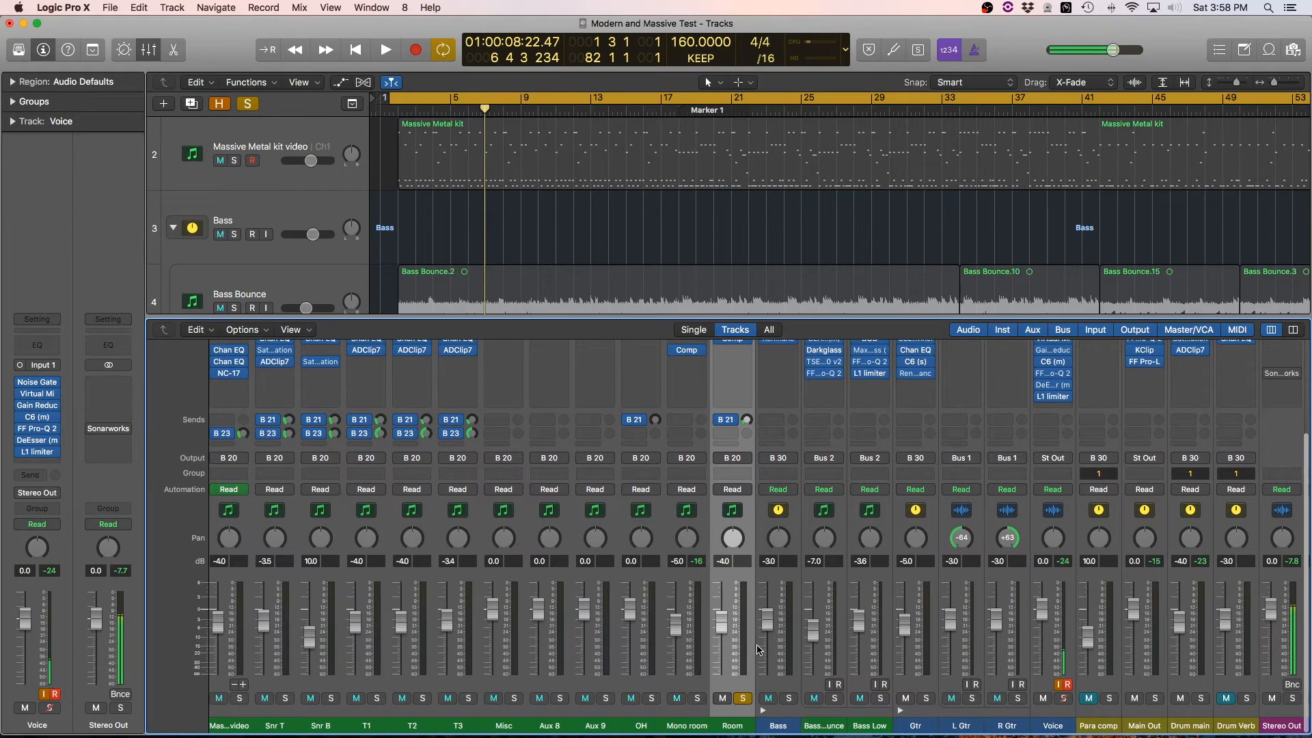
pyautogui.scroll(3, 750, 630)
pyautogui.scroll(1, 749, 631)
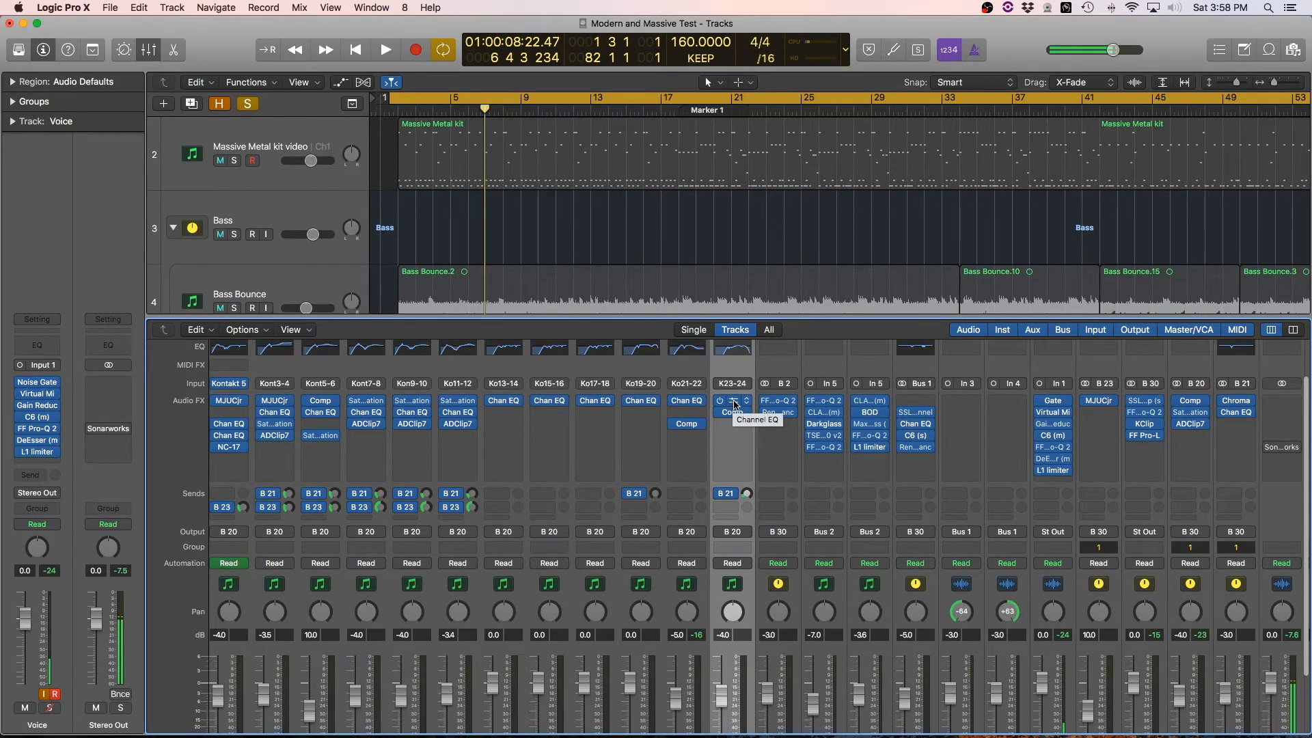
pyautogui.scroll(5, 225, 432)
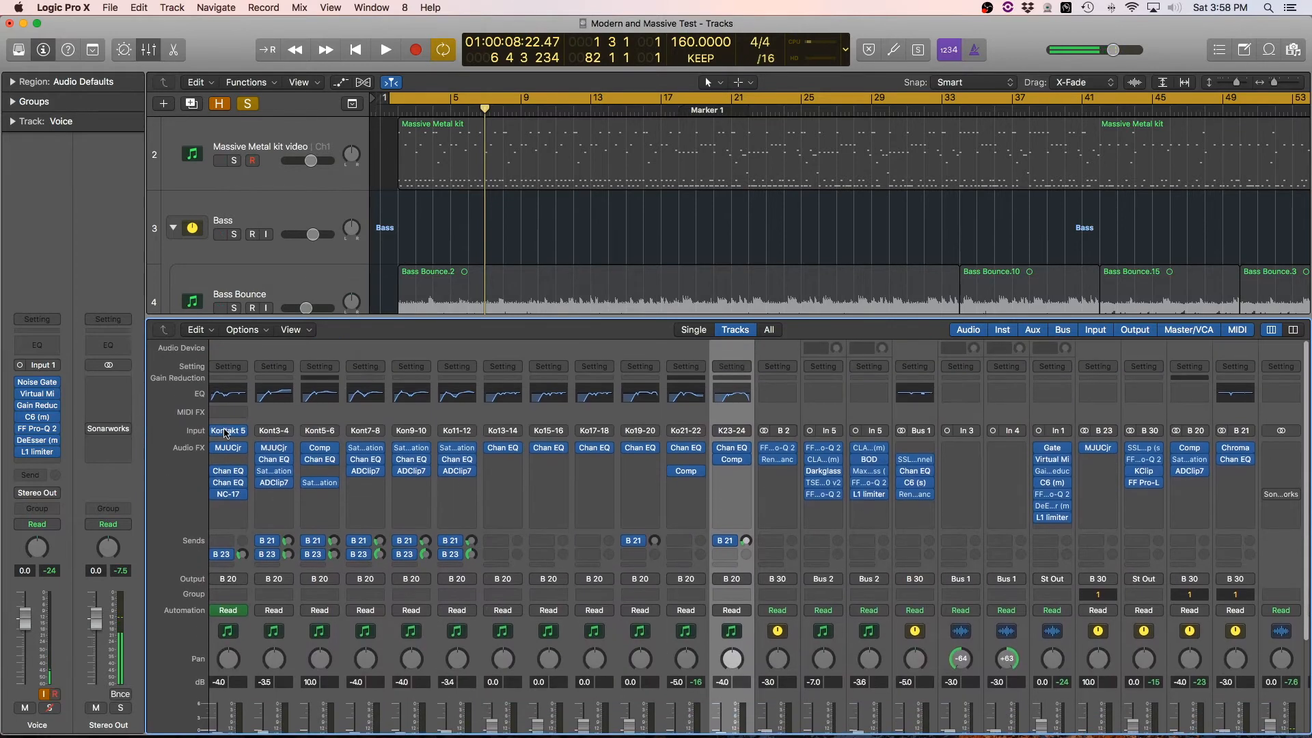
# - Examine the Room Close and Room Far faders on the Cymbals page of Modern & Massive in Kontakt, and close the instrument
pyautogui.click(225, 432)
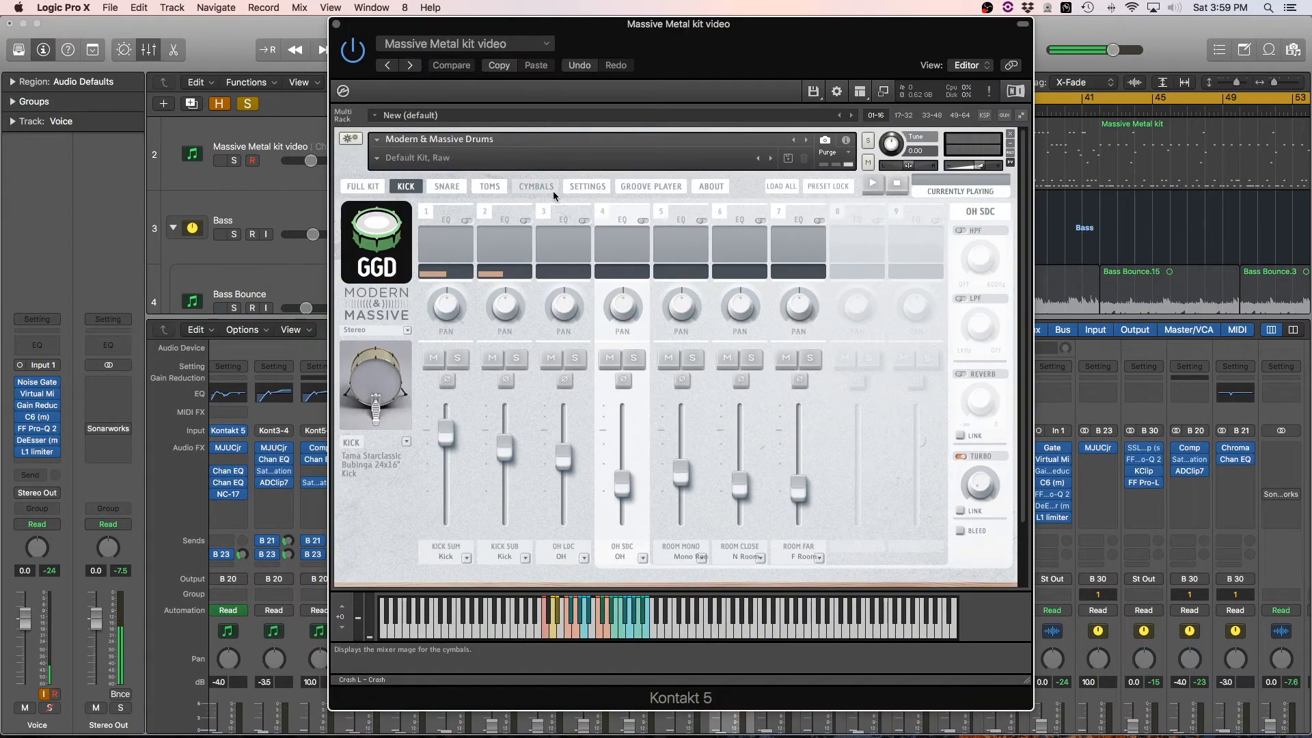
pyautogui.click(535, 185)
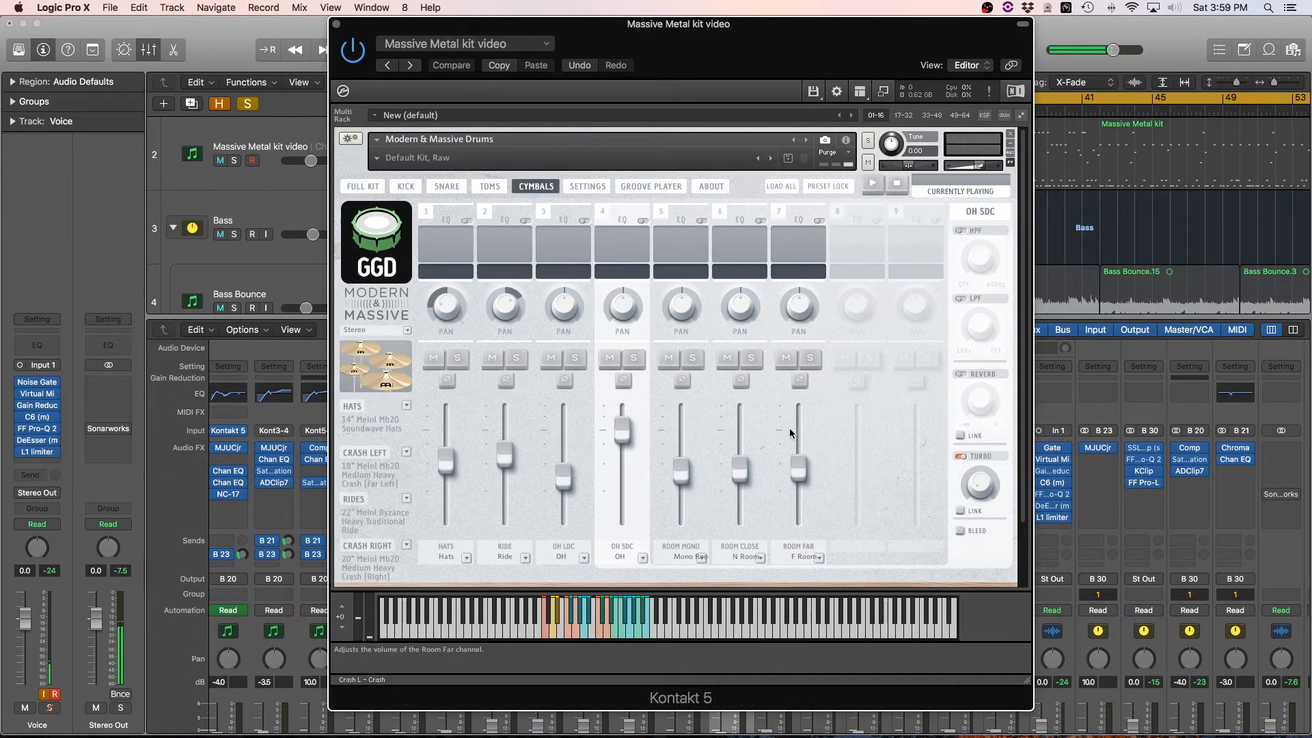
pyautogui.click(741, 472)
pyautogui.click(801, 477)
pyautogui.click(746, 471)
pyautogui.click(798, 471)
pyautogui.click(742, 470)
pyautogui.click(801, 469)
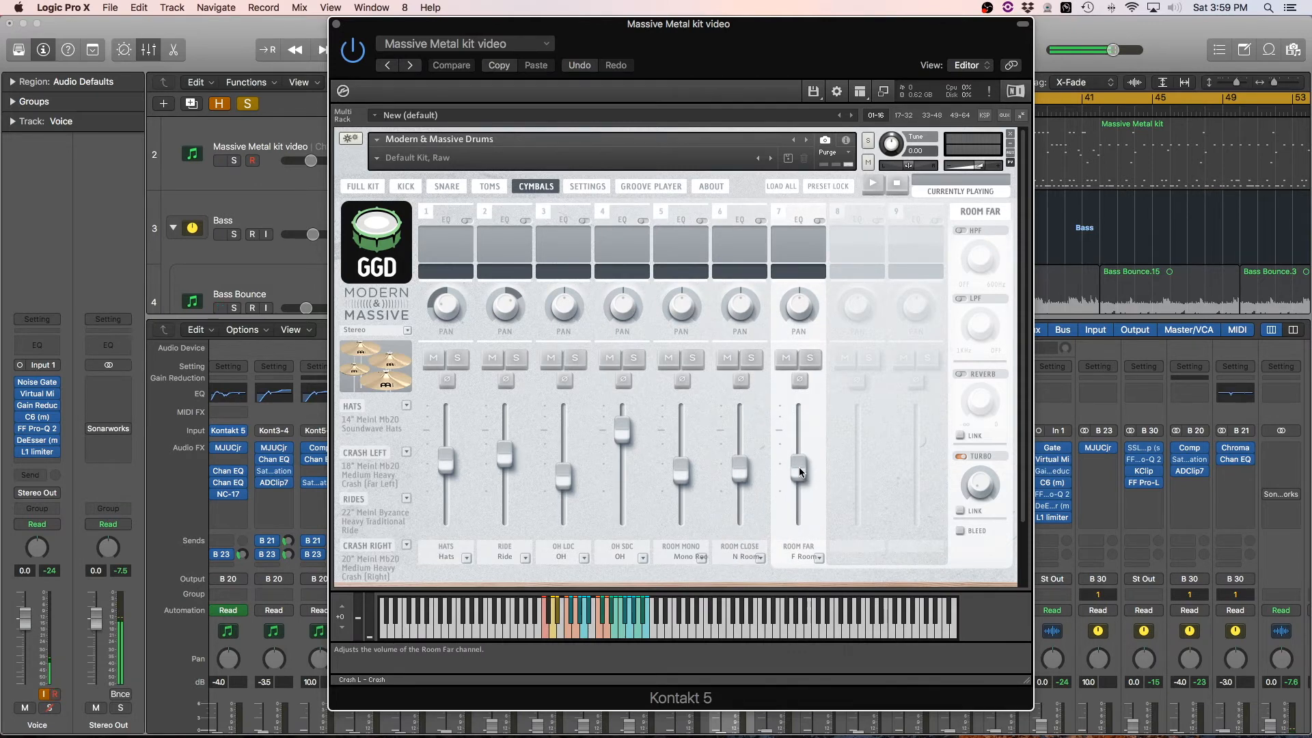
pyautogui.click(336, 25)
# - Open Room's Channel EQ and compare the channel with the EQ bypassed and active, leaving it enabled
pyautogui.scroll(-4, 730, 530)
pyautogui.scroll(4, 729, 530)
pyautogui.click(732, 448)
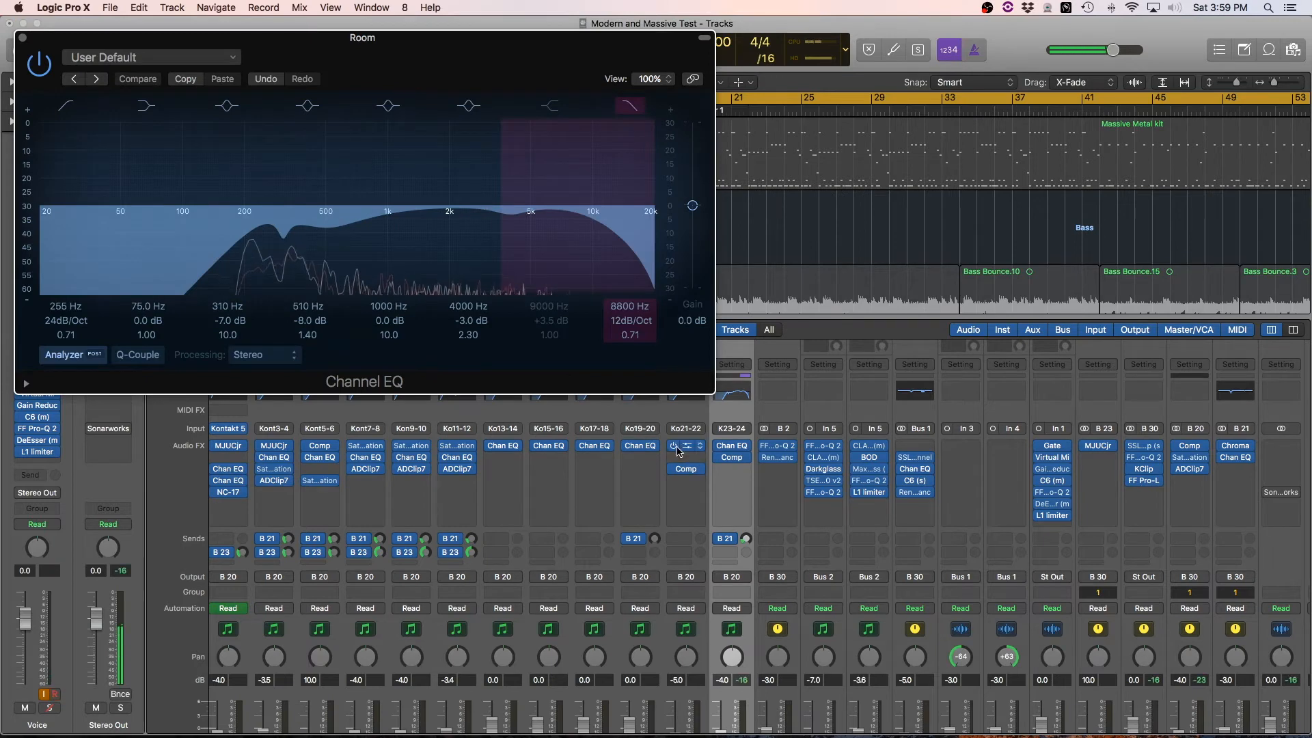
pyautogui.click(45, 68)
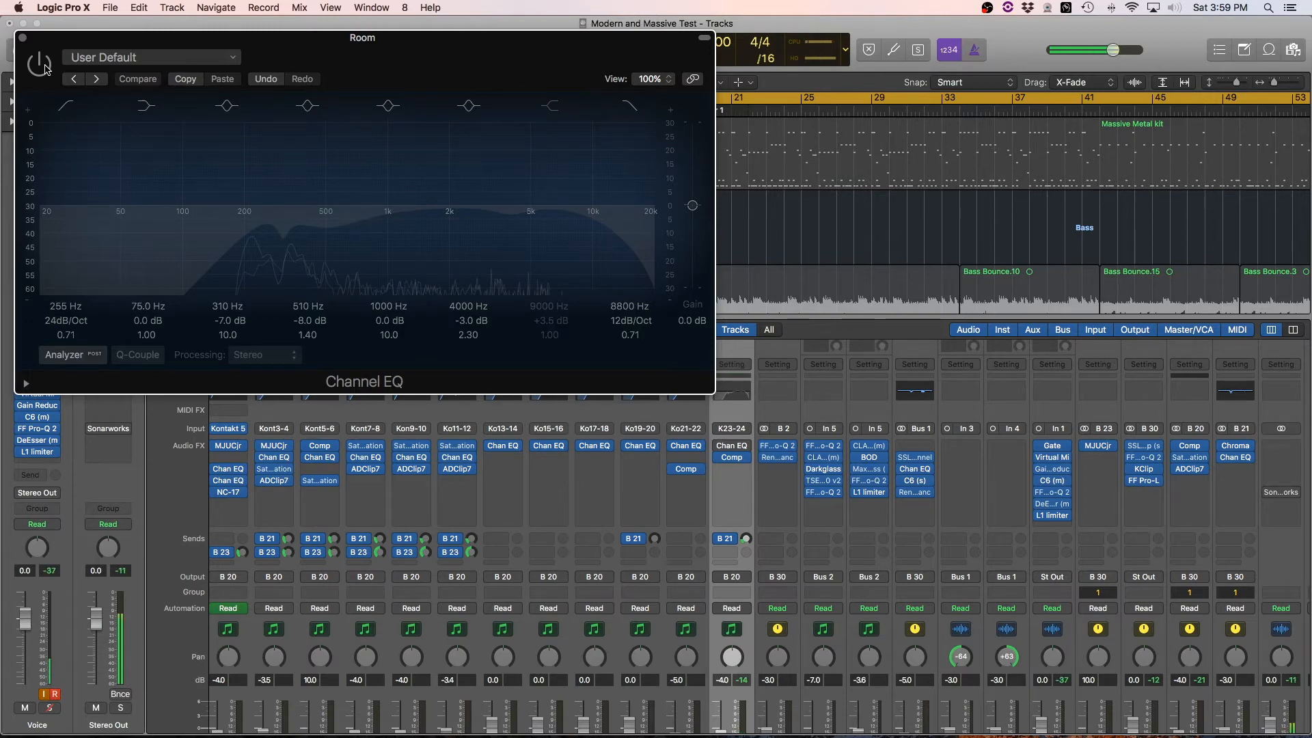
pyautogui.click(45, 67)
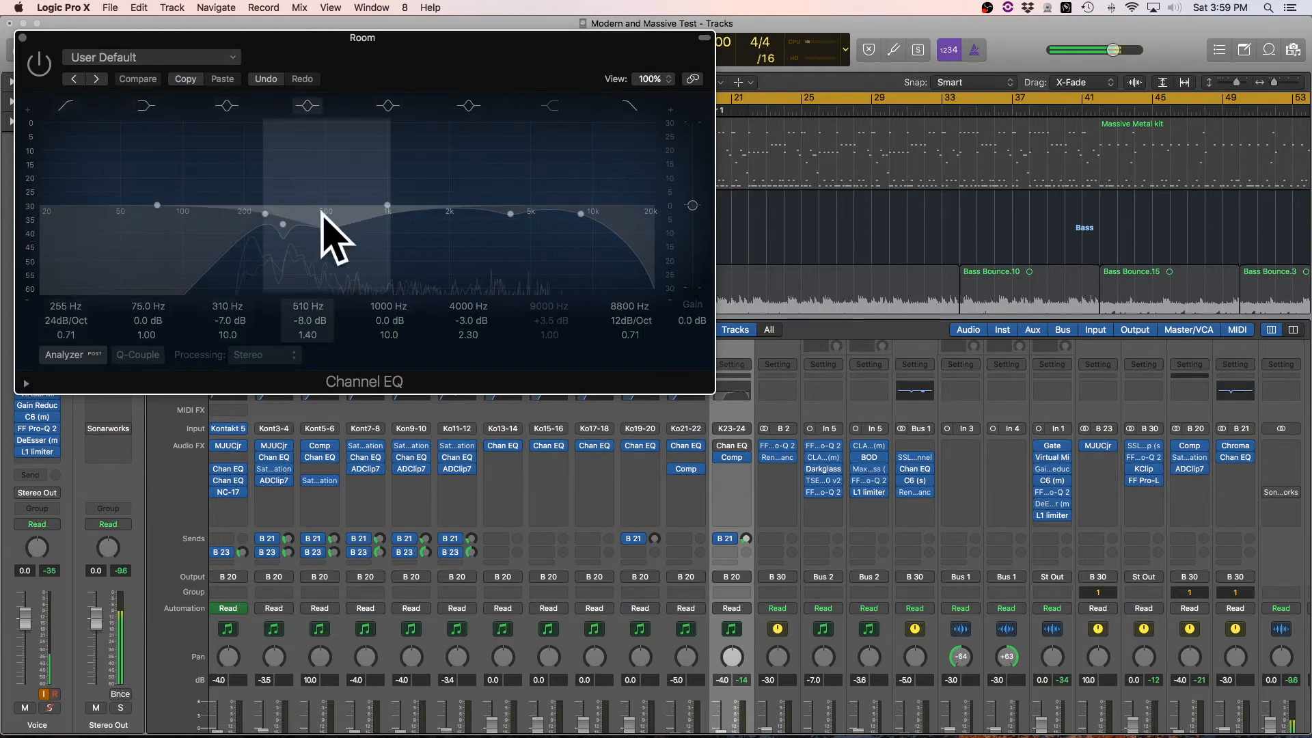
pyautogui.click(47, 67)
pyautogui.click(47, 66)
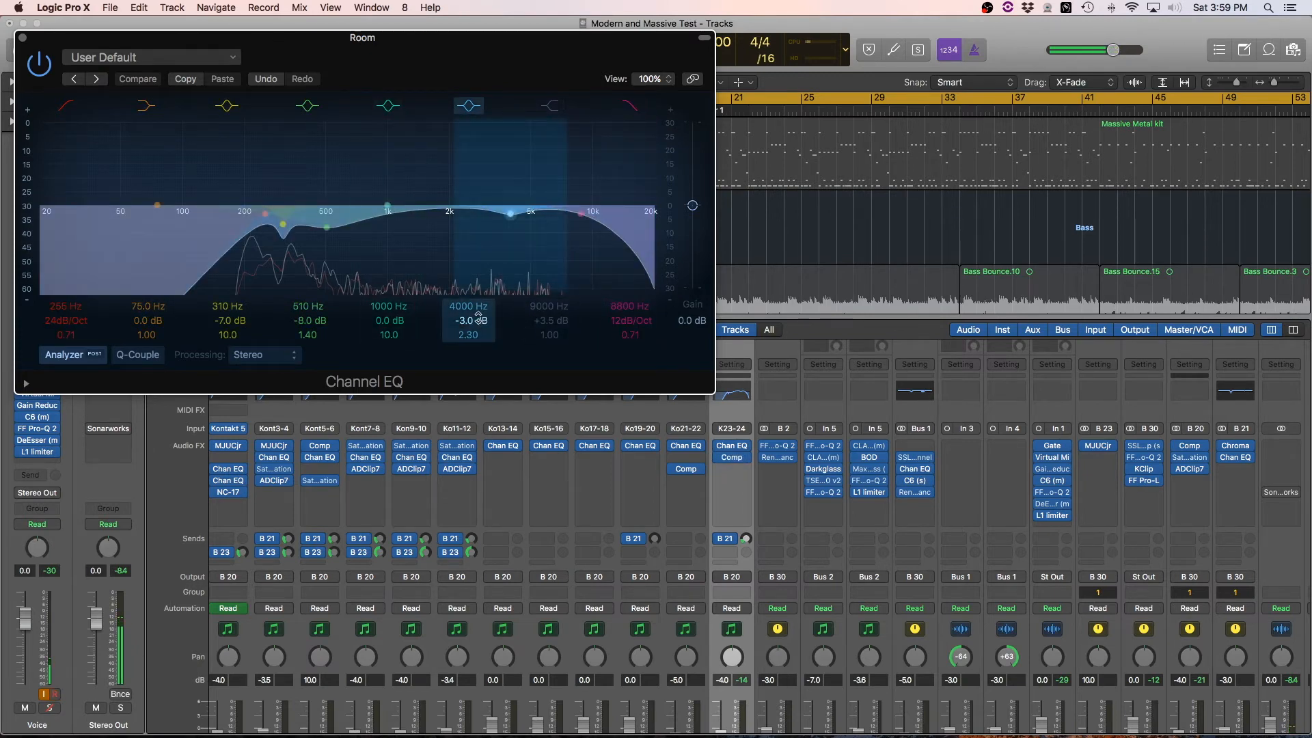
# - Set Room's 4000 Hz EQ cut to -4.5 dB, and compare the channel with the 510 Hz cut off and on
pyautogui.moveTo(477, 317)
pyautogui.mouseDown()
pyautogui.moveTo(477, 140)
pyautogui.moveTo(477, 337)
pyautogui.moveTo(476, 308)
pyautogui.mouseUp()
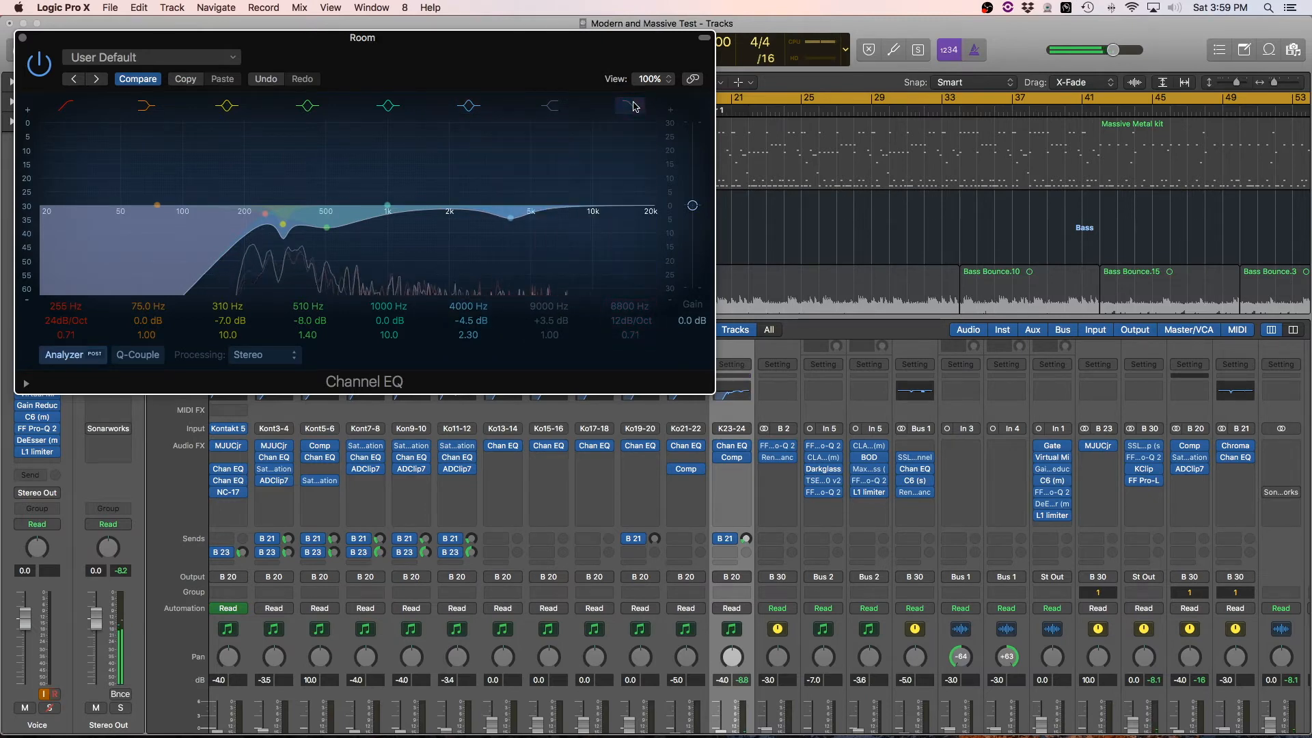
pyautogui.click(307, 106)
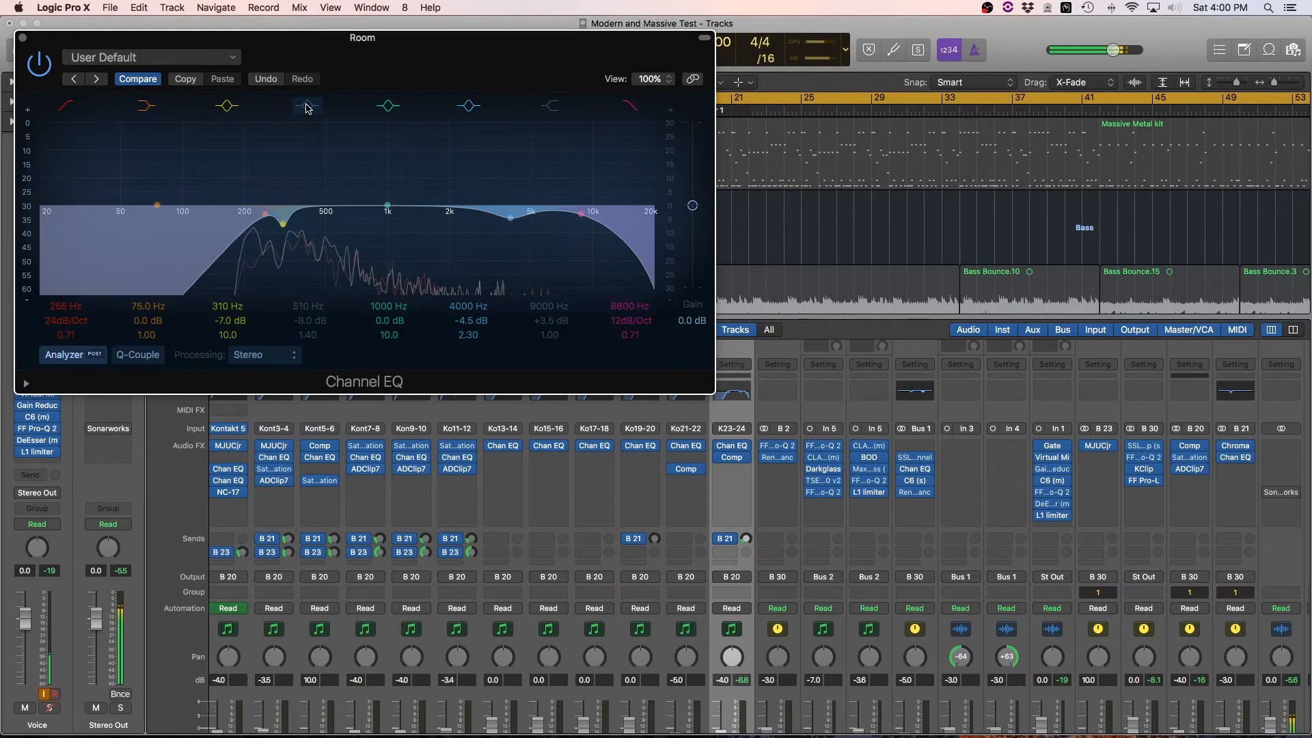
pyautogui.click(307, 107)
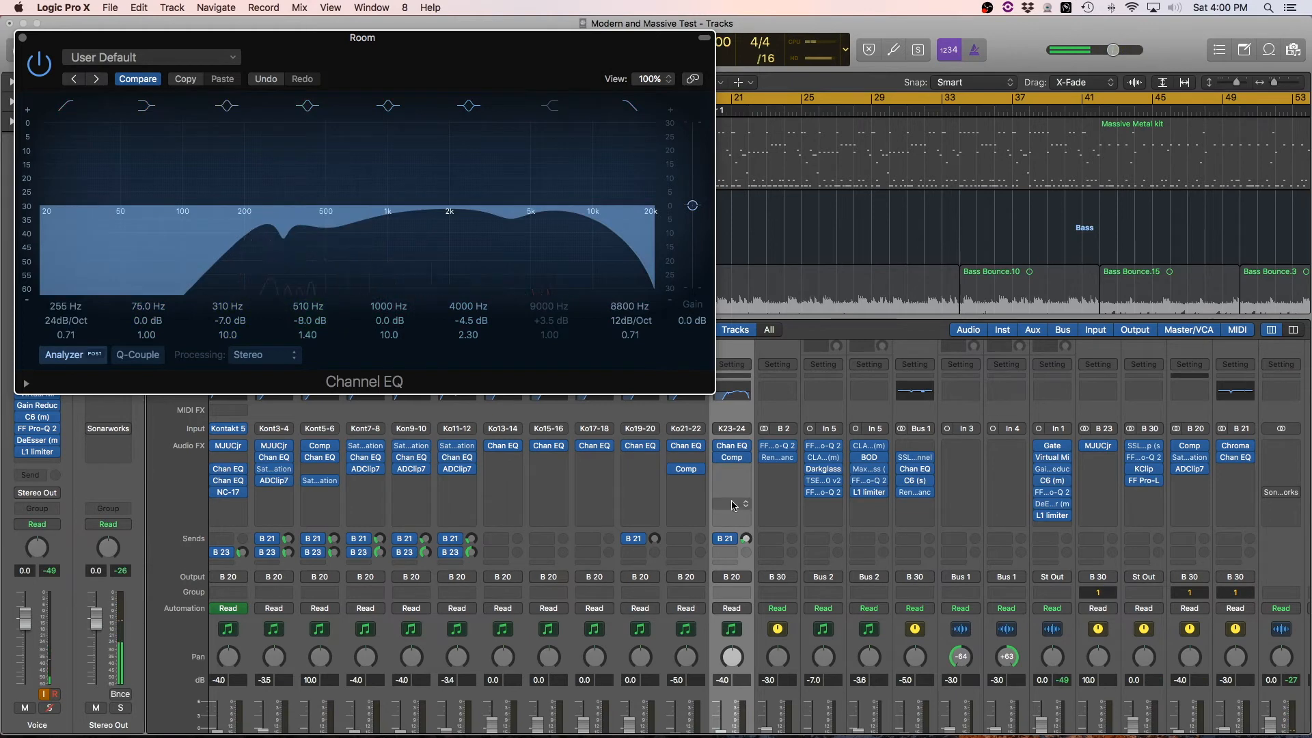
# - Open Room's Vintage FET Compressor, move its window clear of the EQ, audition the channel, and close the Compressor
pyautogui.click(733, 457)
pyautogui.moveTo(401, 62); pyautogui.dragTo(468, 66)
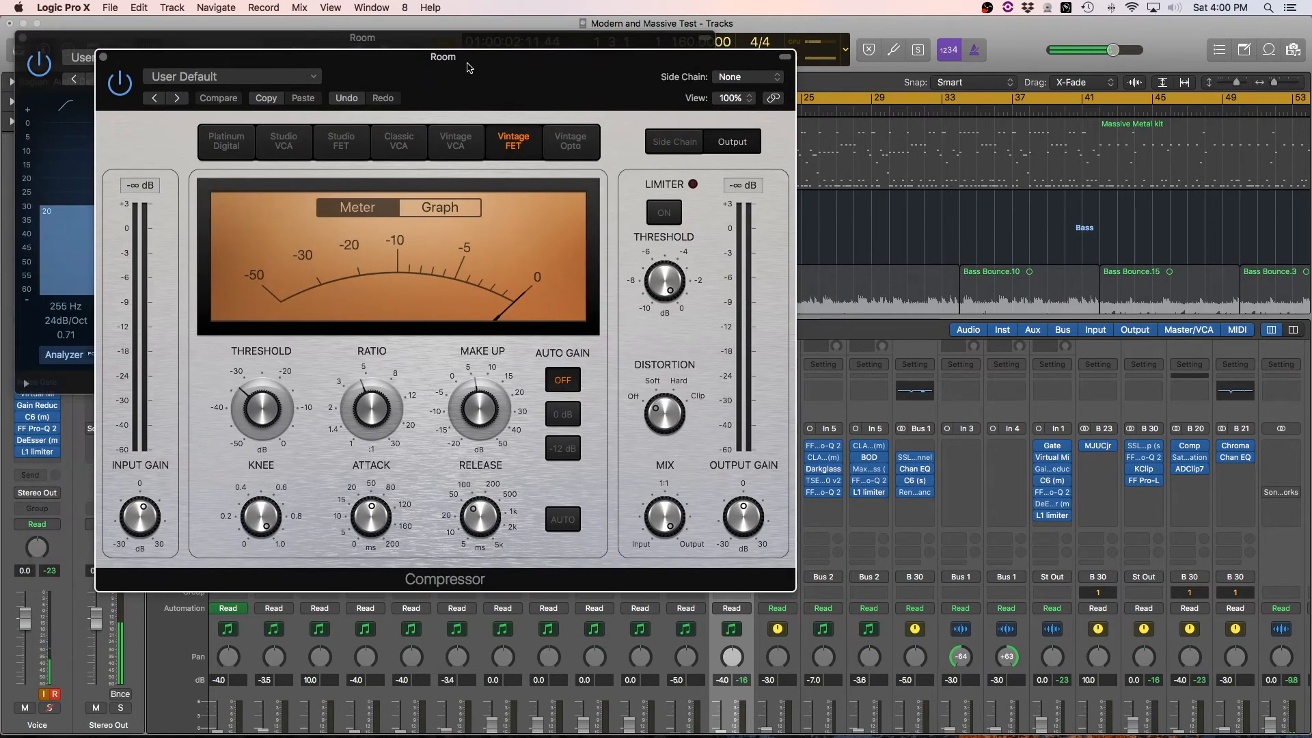
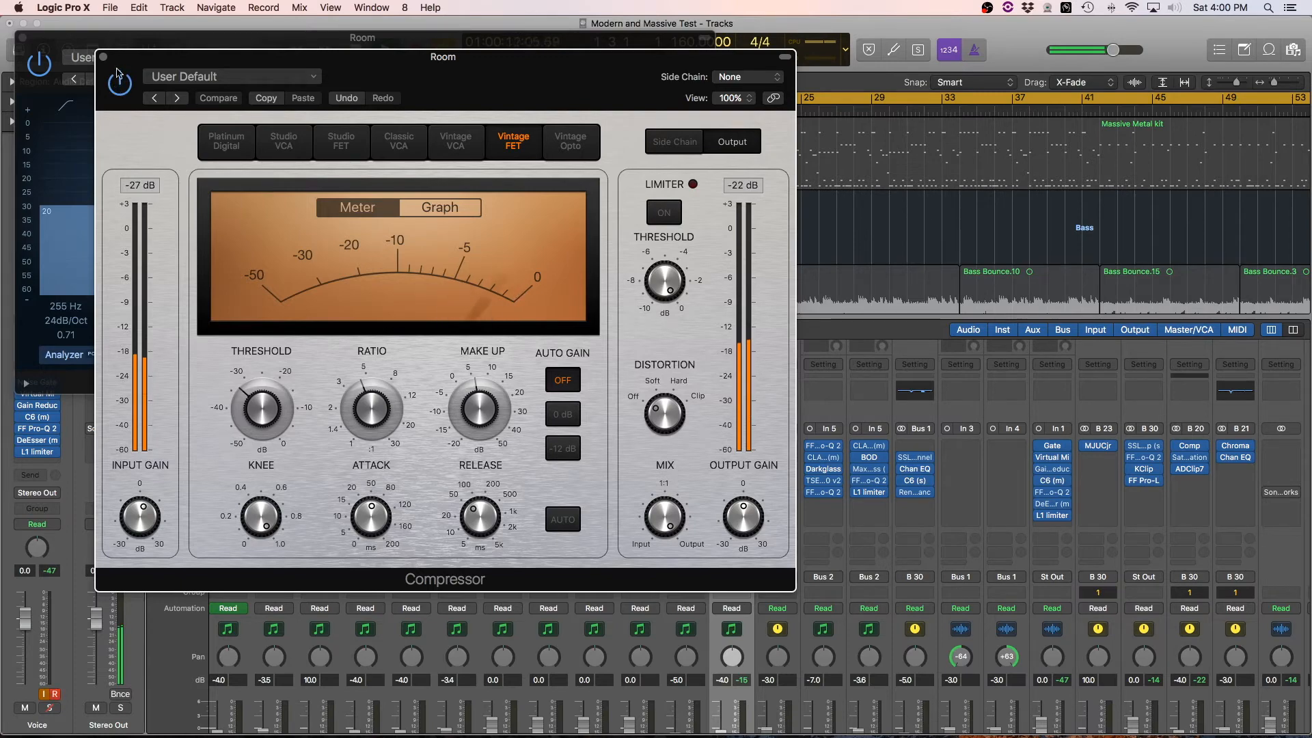
pyautogui.click(104, 55)
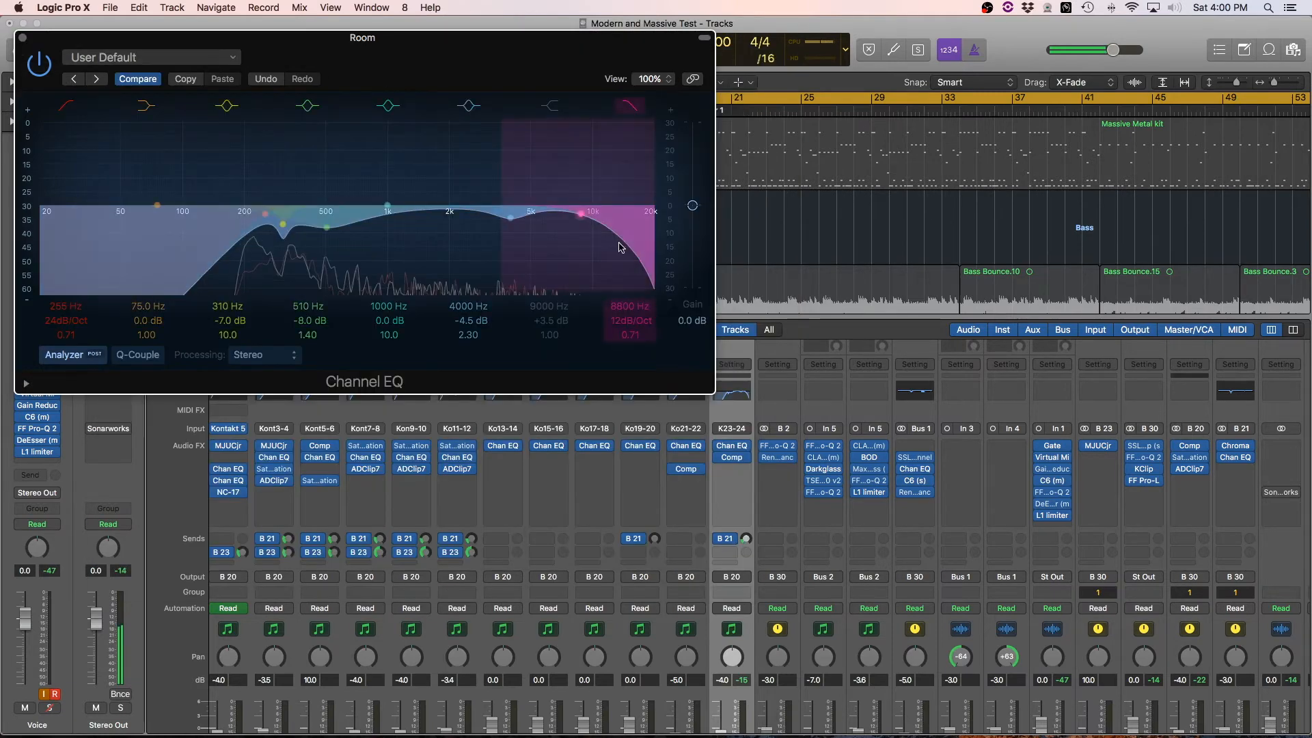
# - Switch the solo from Room to the grouped Drum main, Para comp and Drum Verb buses, and close Room's Channel EQ
pyautogui.scroll(-5, 1162, 615)
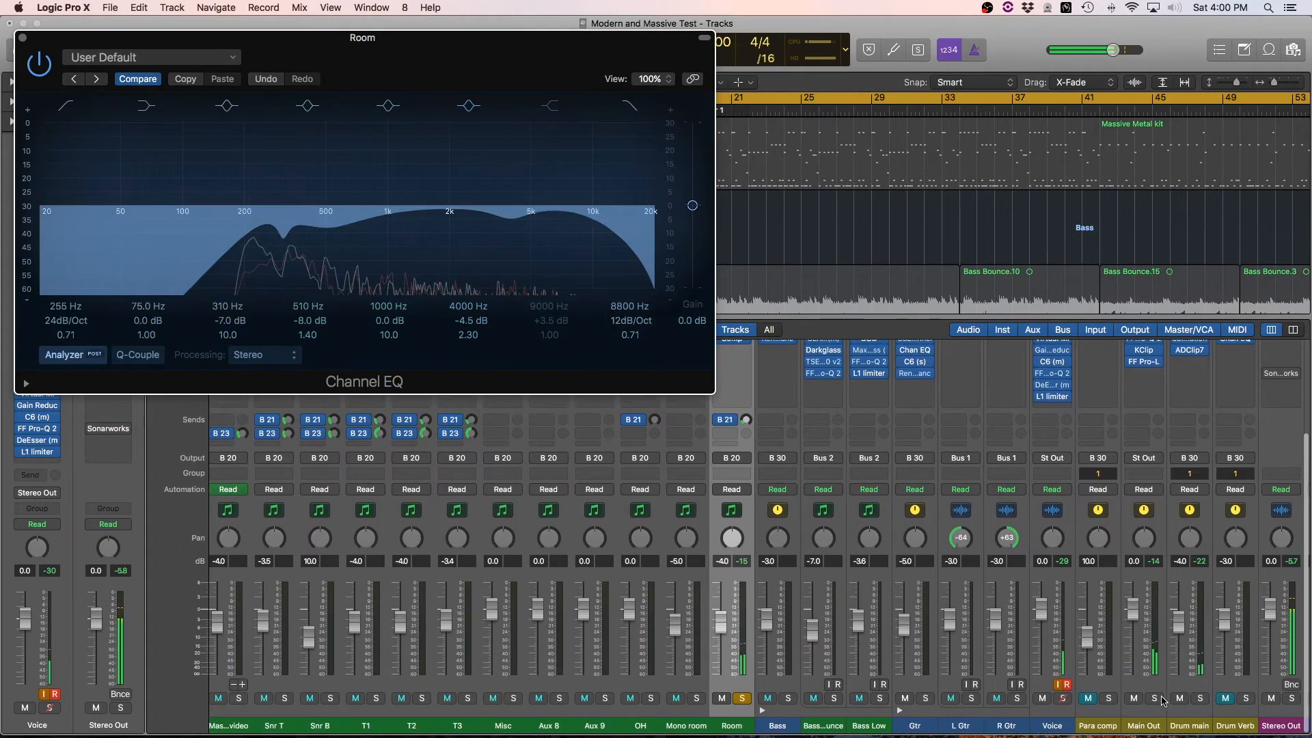
pyautogui.click(1201, 701)
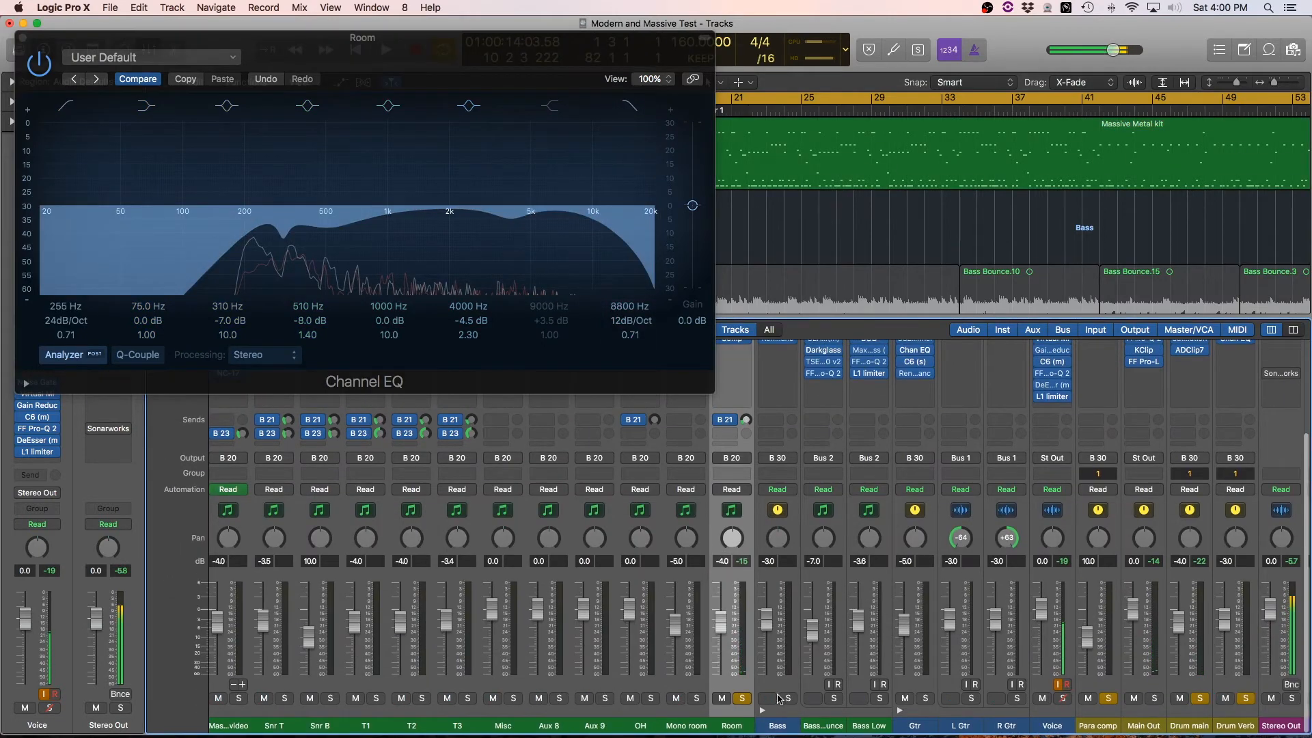
pyautogui.click(745, 699)
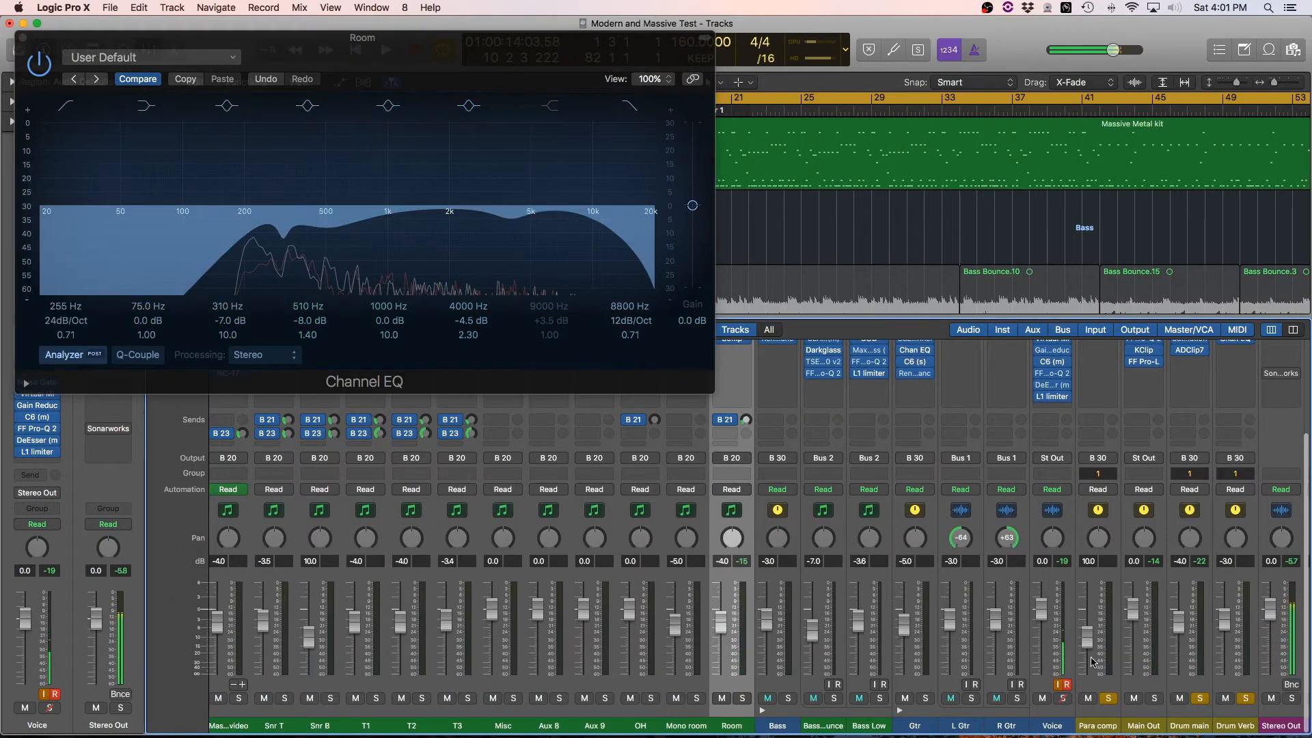
pyautogui.click(20, 39)
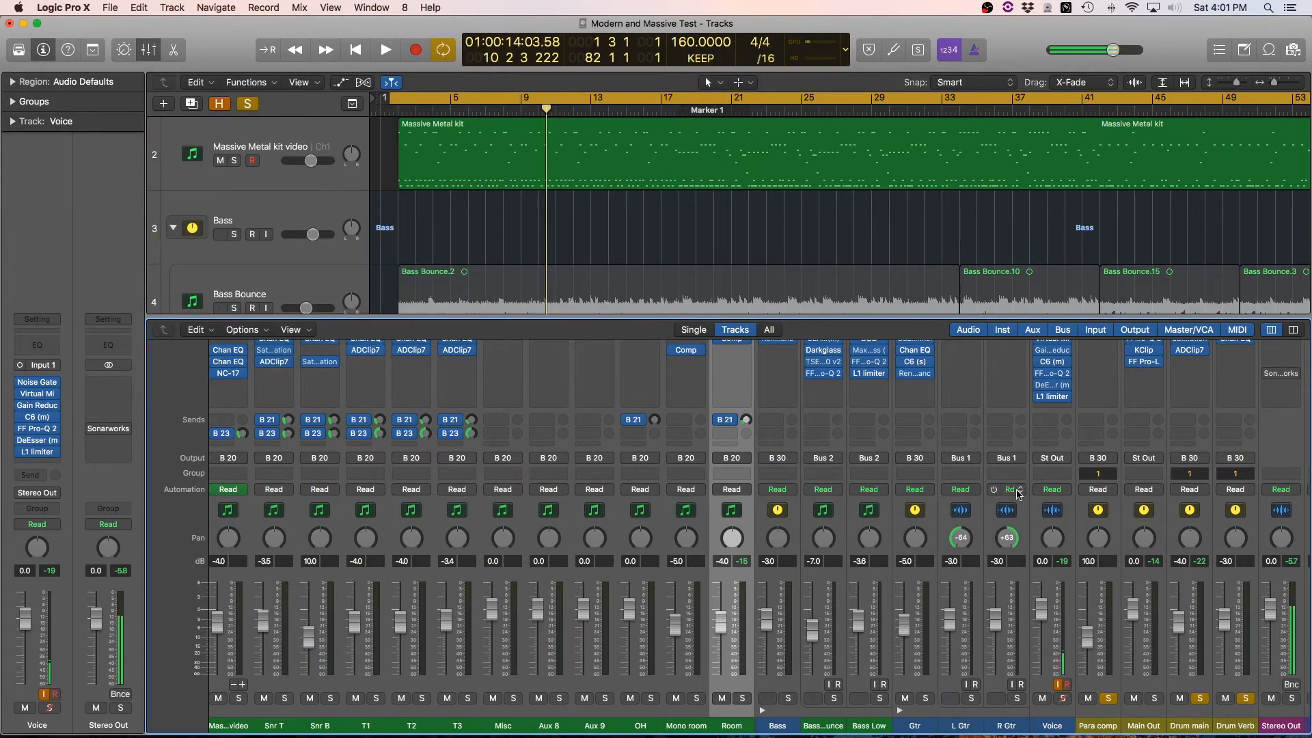
pyautogui.scroll(5, 567, 525)
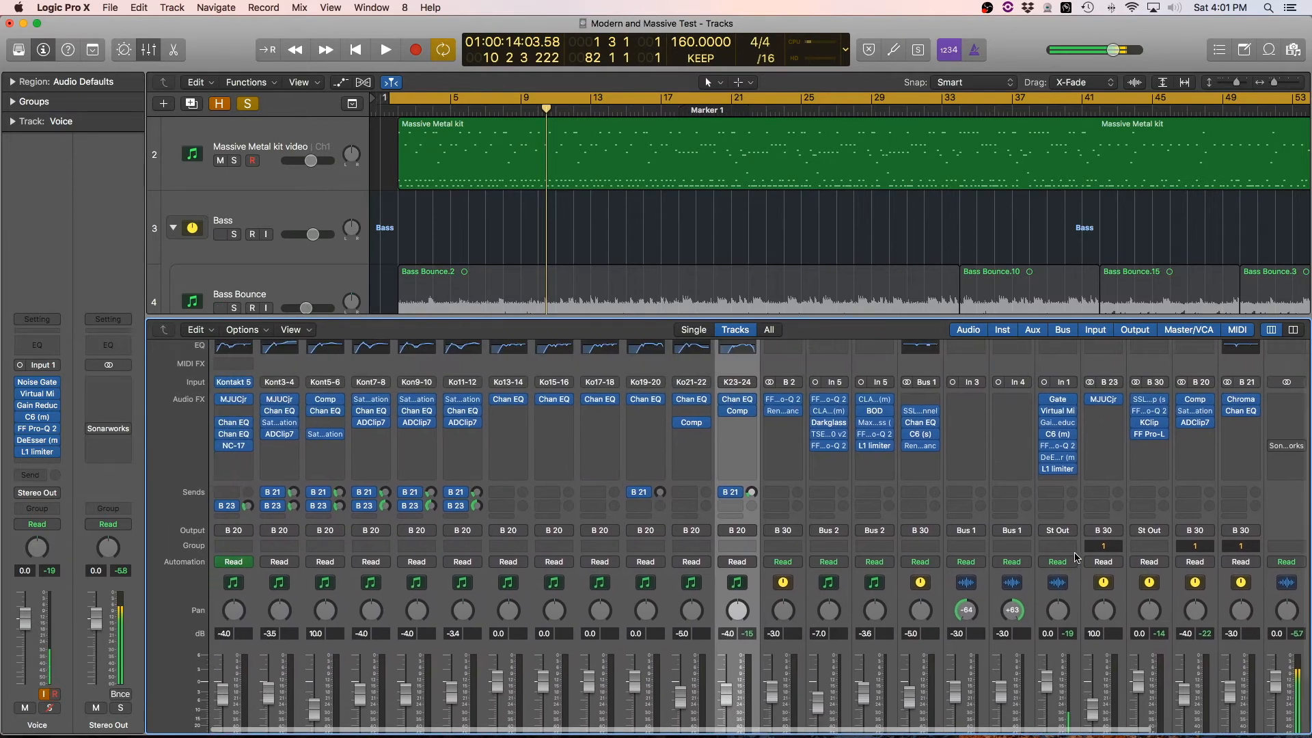
pyautogui.scroll(-5, 567, 525)
pyautogui.click(1112, 699)
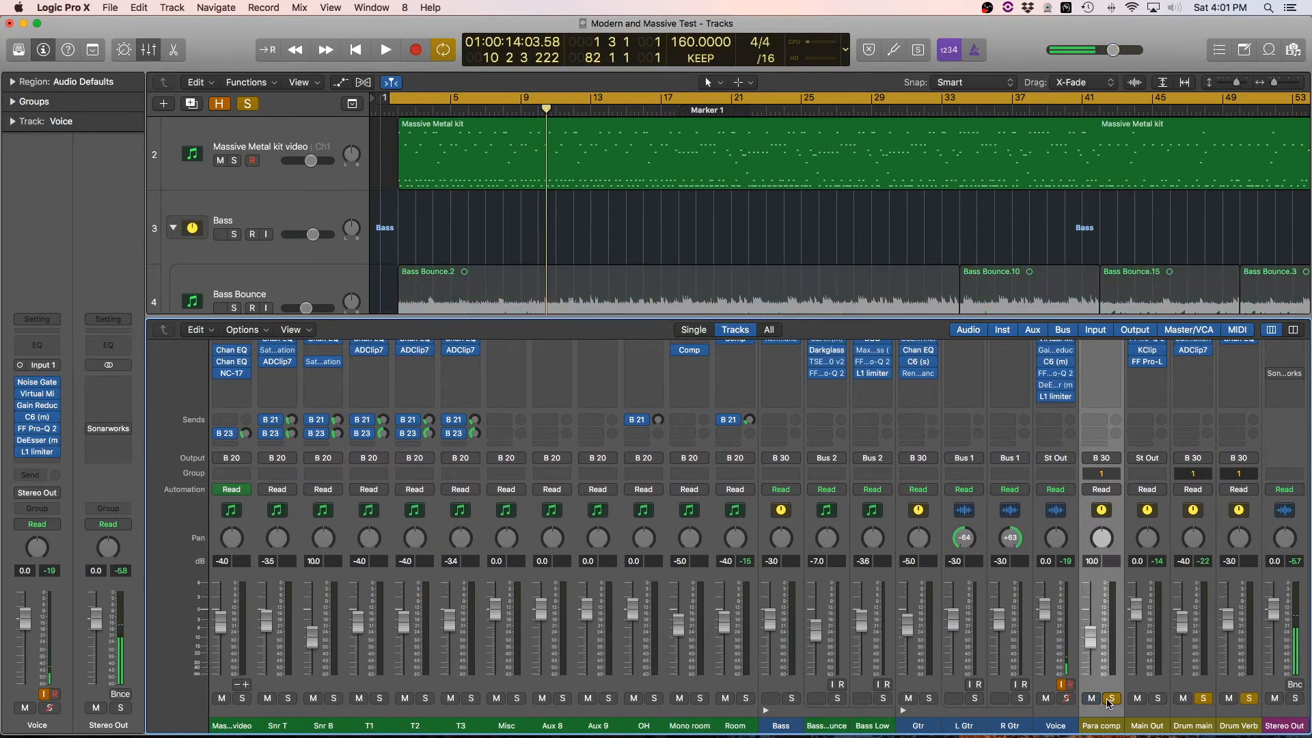
pyautogui.click(1185, 699)
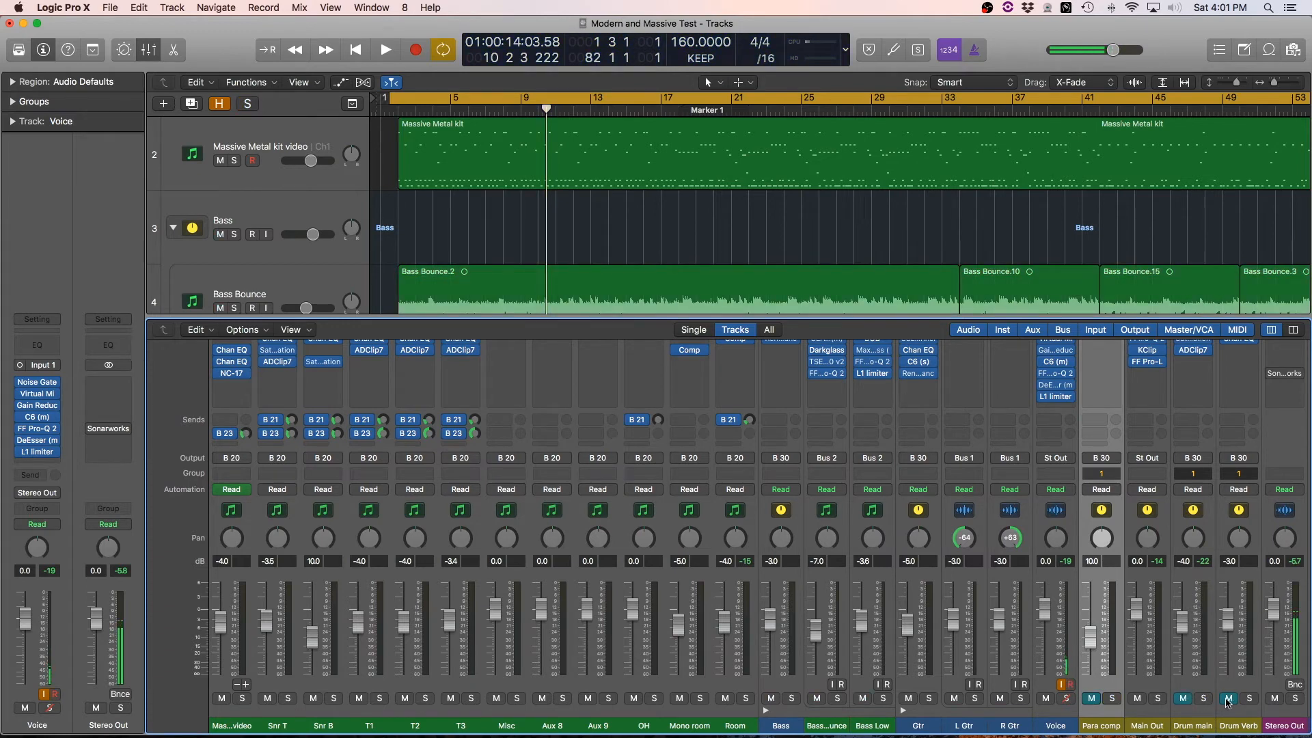
pyautogui.click(1110, 699)
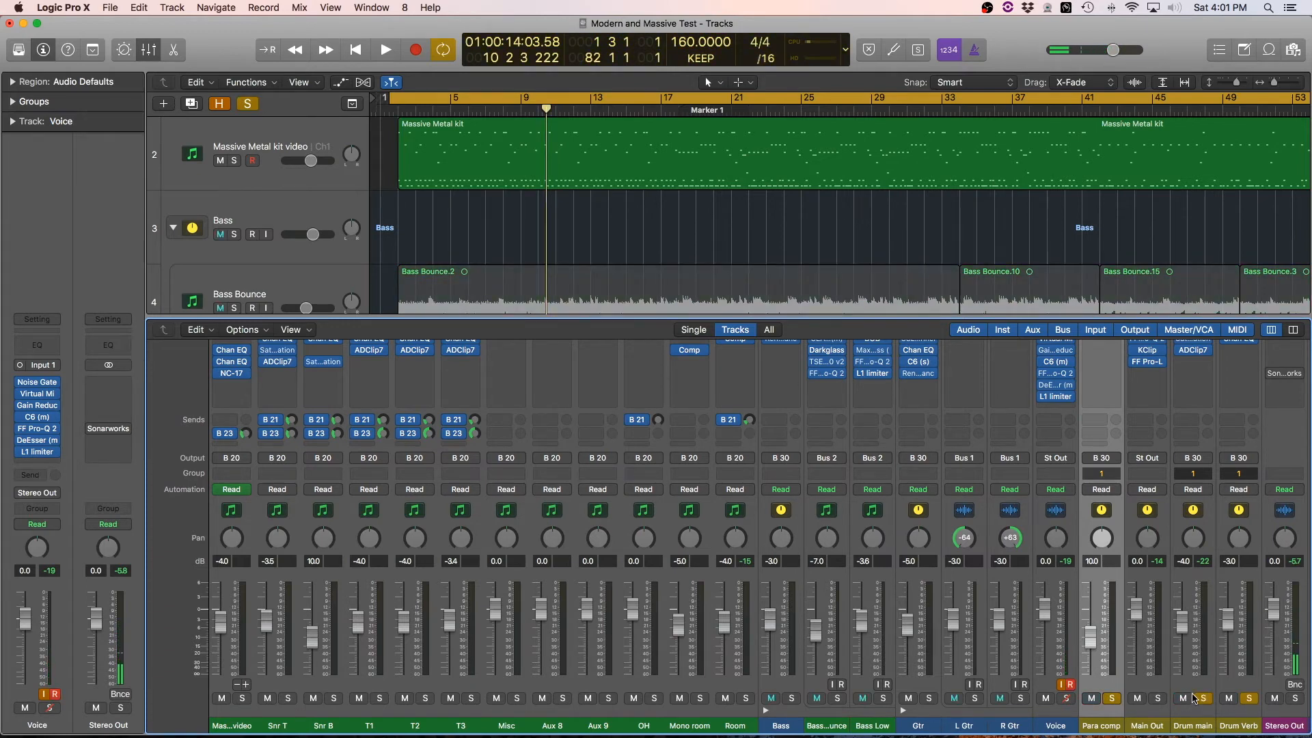
# - Remove Para comp from Group 1, solo it, and mute the Drum main and Drum Verb buses
pyautogui.click(1102, 473)
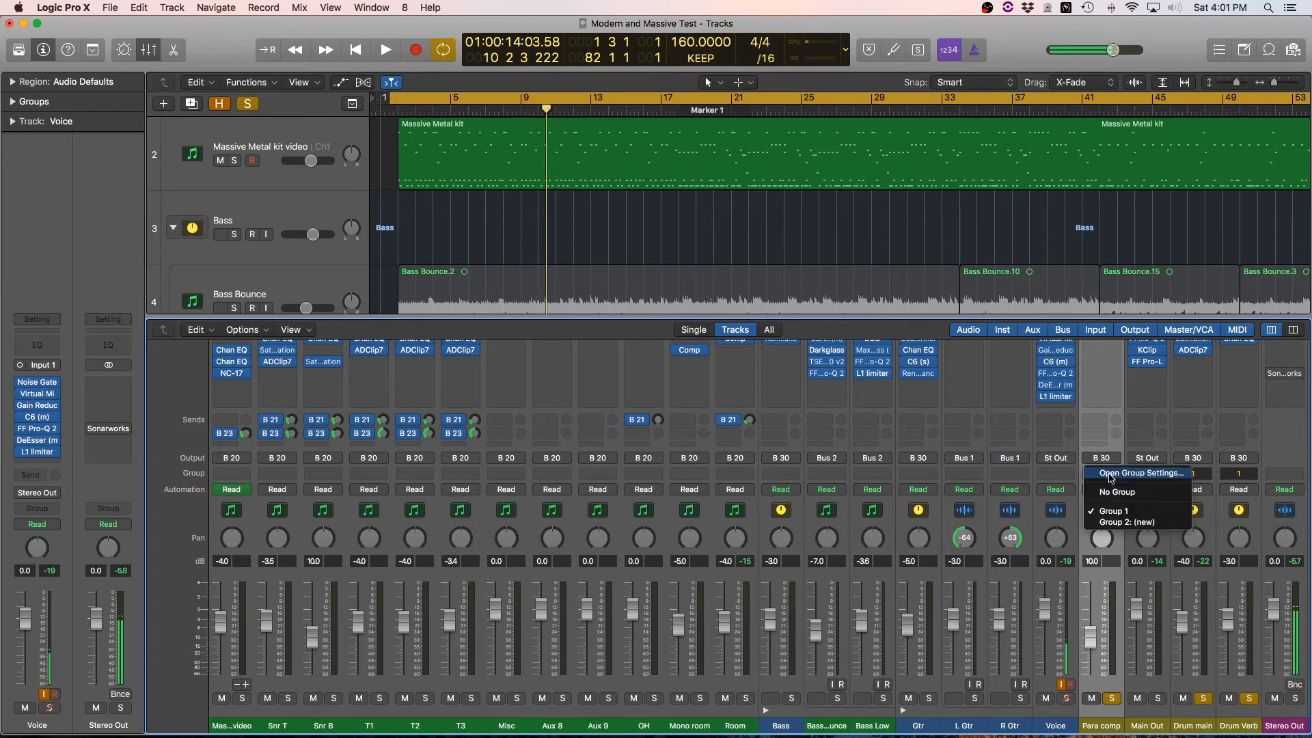
pyautogui.click(1107, 526)
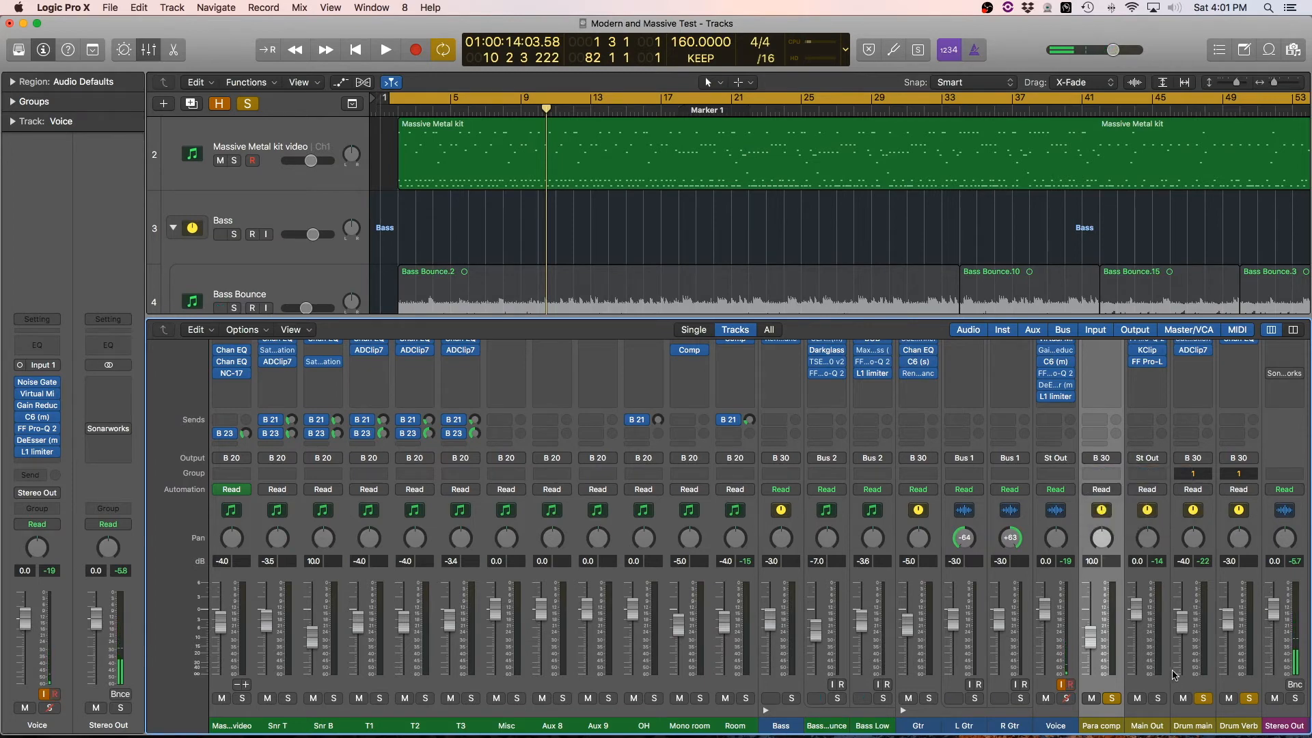
pyautogui.click(1183, 699)
pyautogui.click(1249, 699)
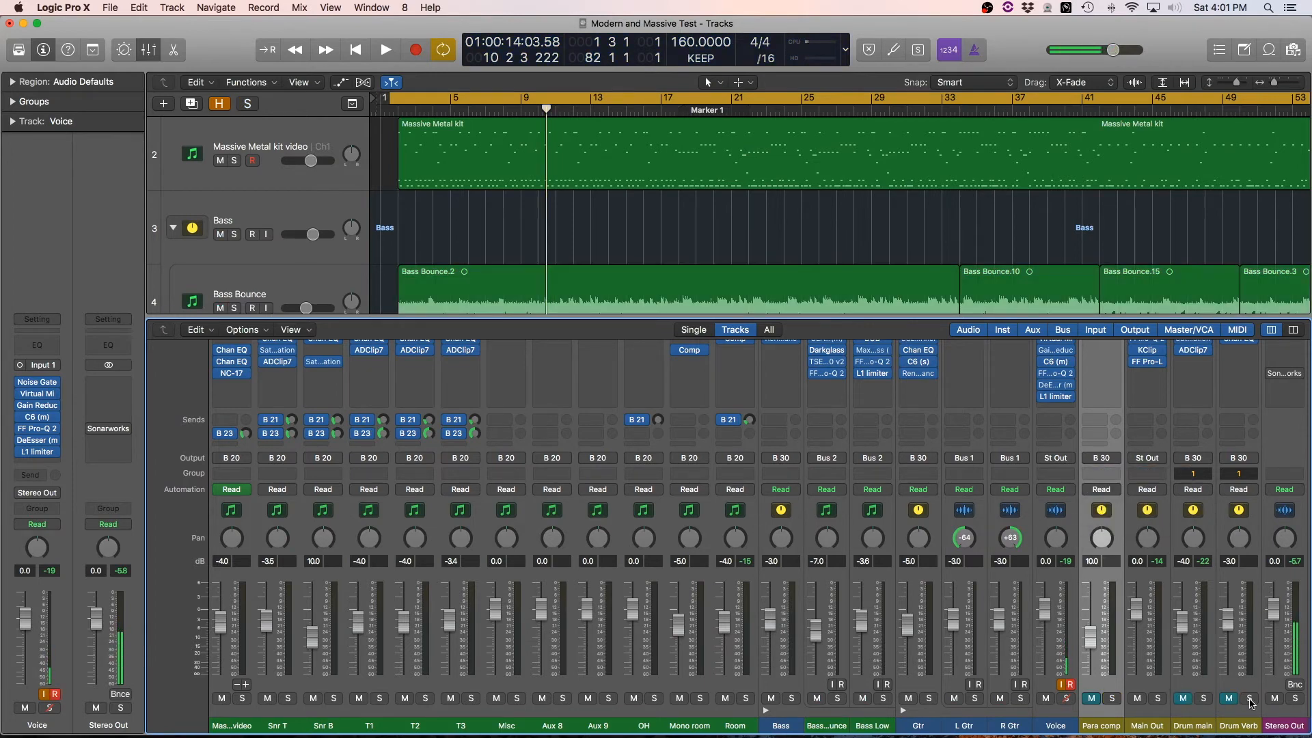
pyautogui.click(1112, 699)
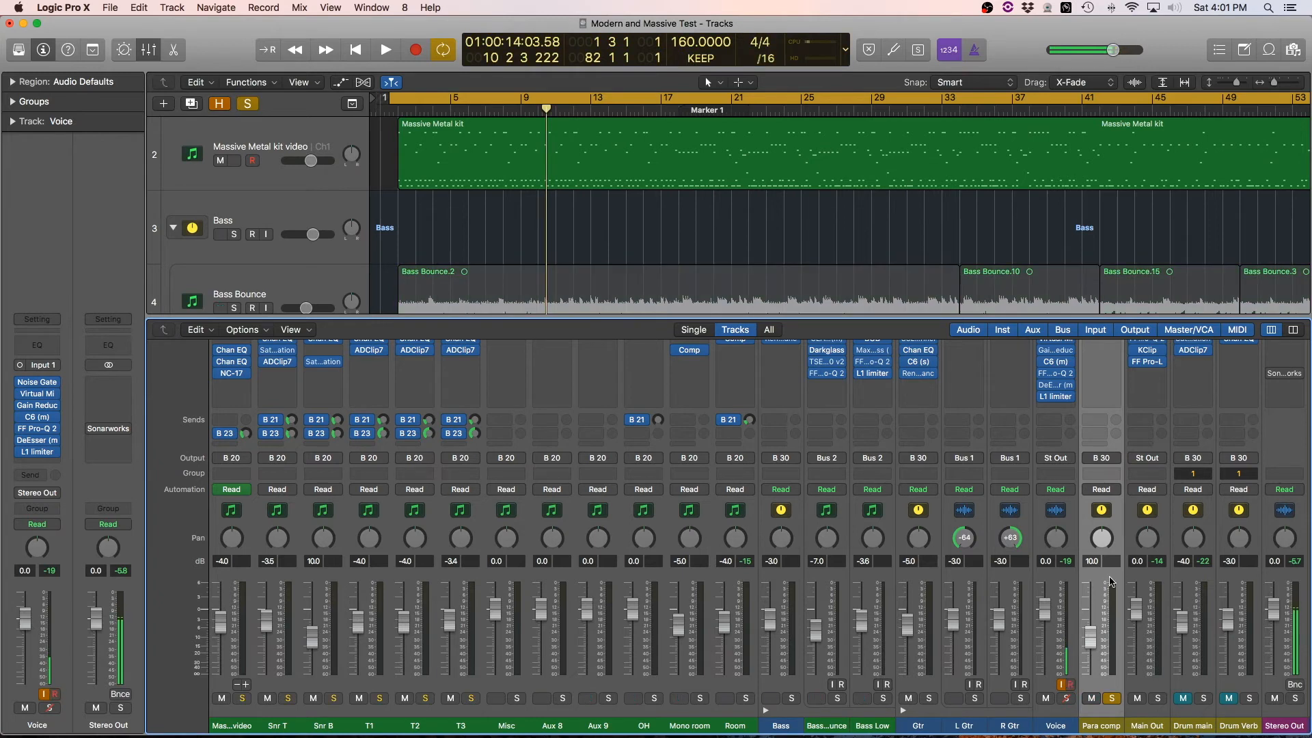
# - Open the MJUCjr compressor on Para comp to show its parallel compression settings
pyautogui.scroll(3, 1107, 479)
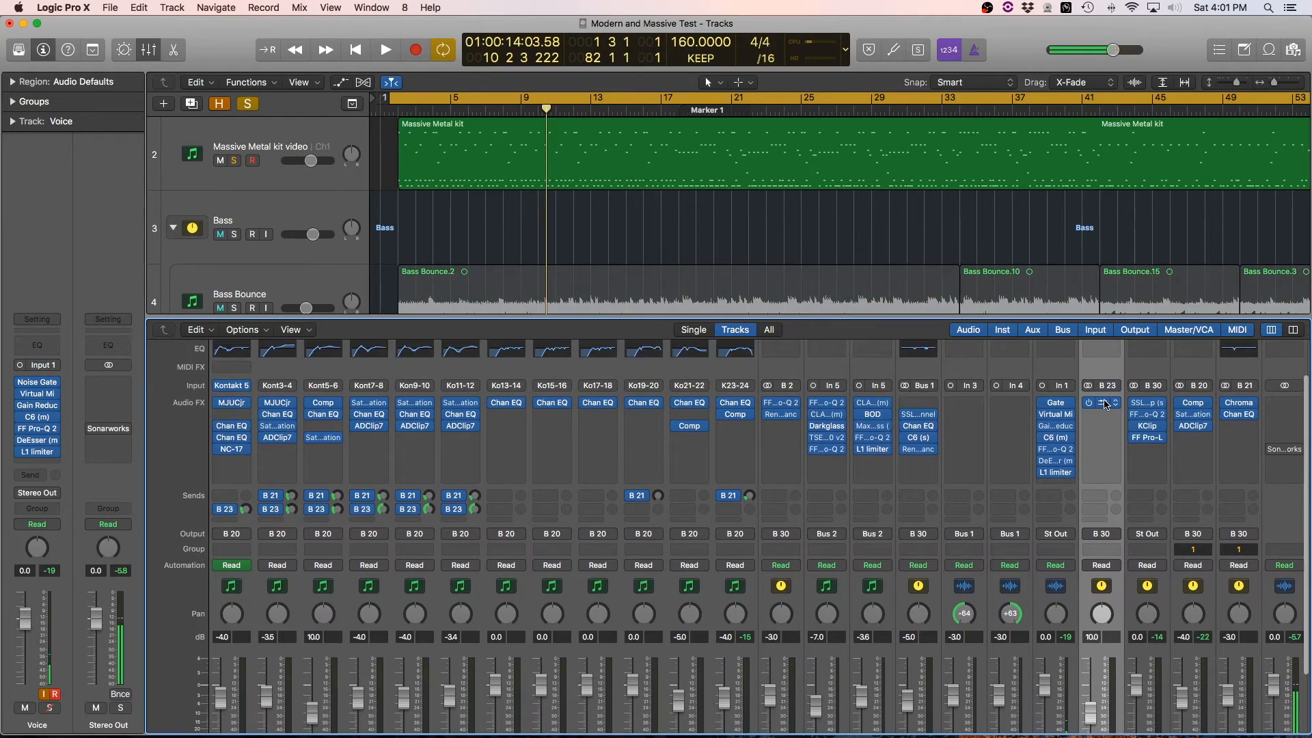
pyautogui.click(1096, 403)
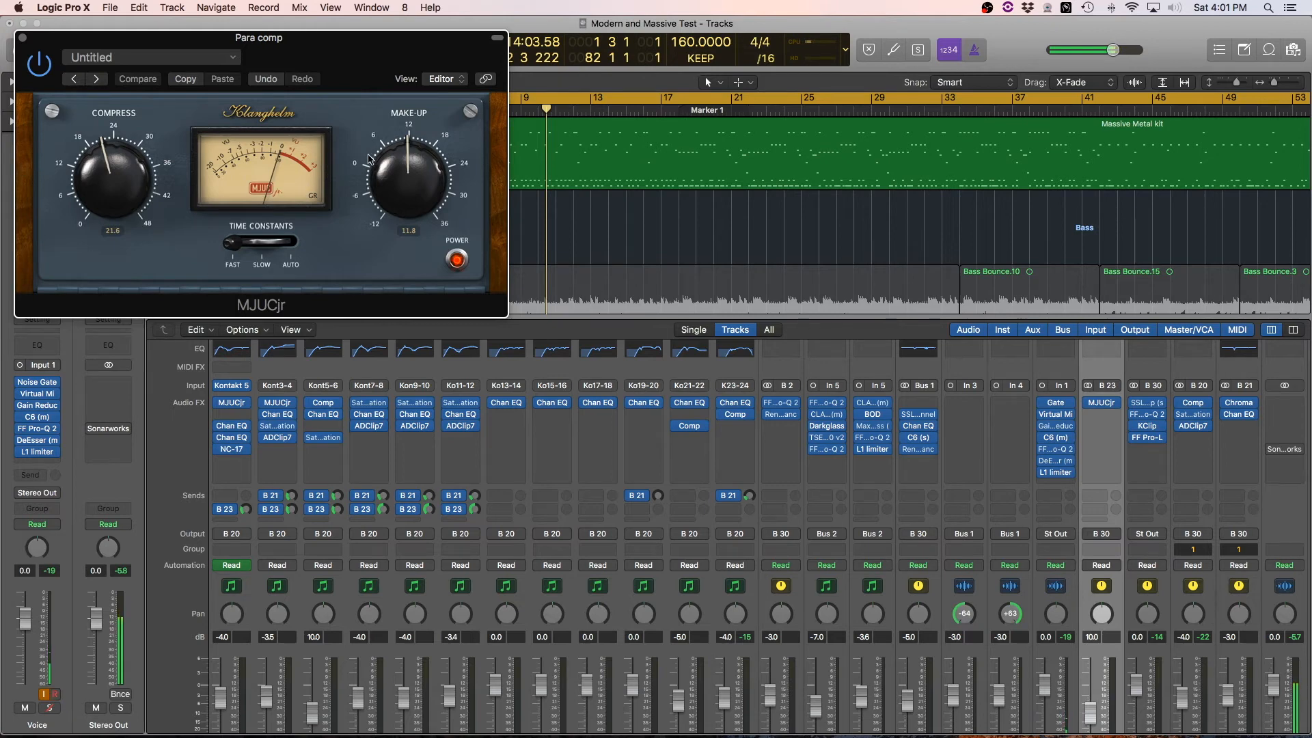
pyautogui.scroll(-3, 1082, 536)
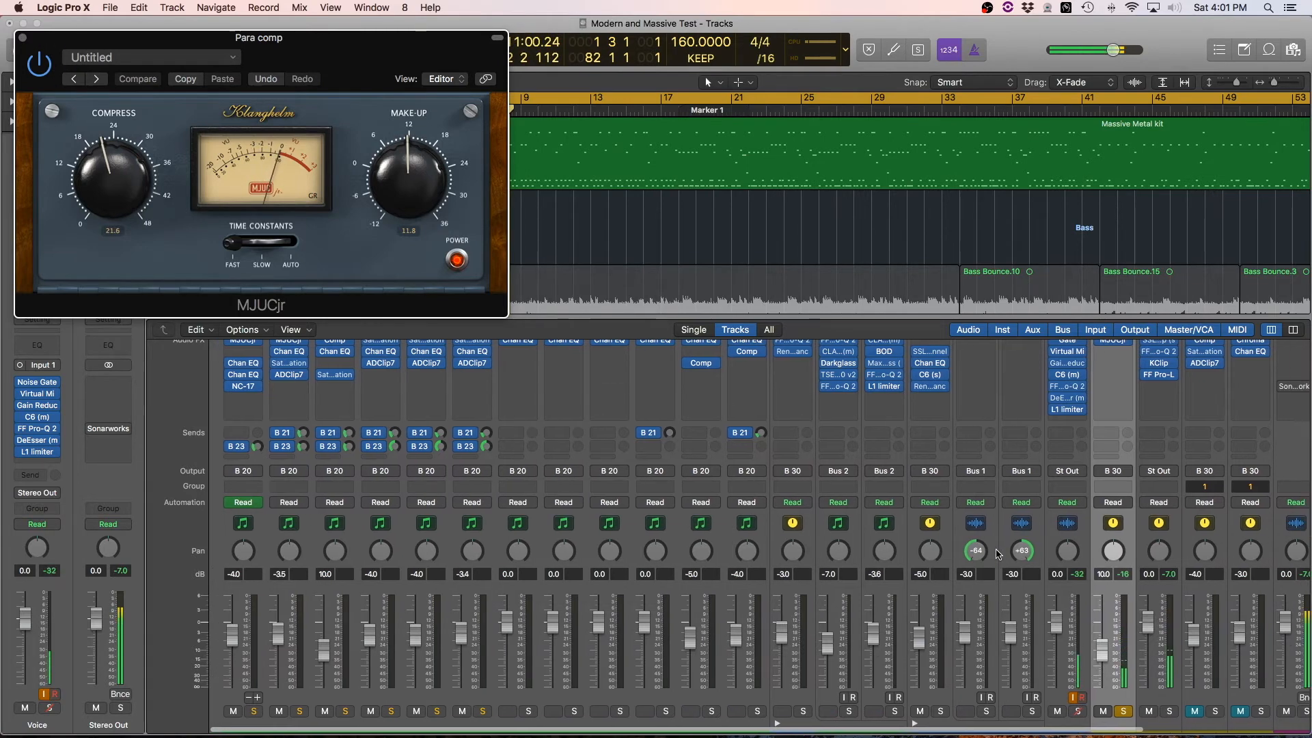
# - Examine the Bus 23 sends on the drum kit, snare and tom channels that feed Para comp
pyautogui.click(241, 456)
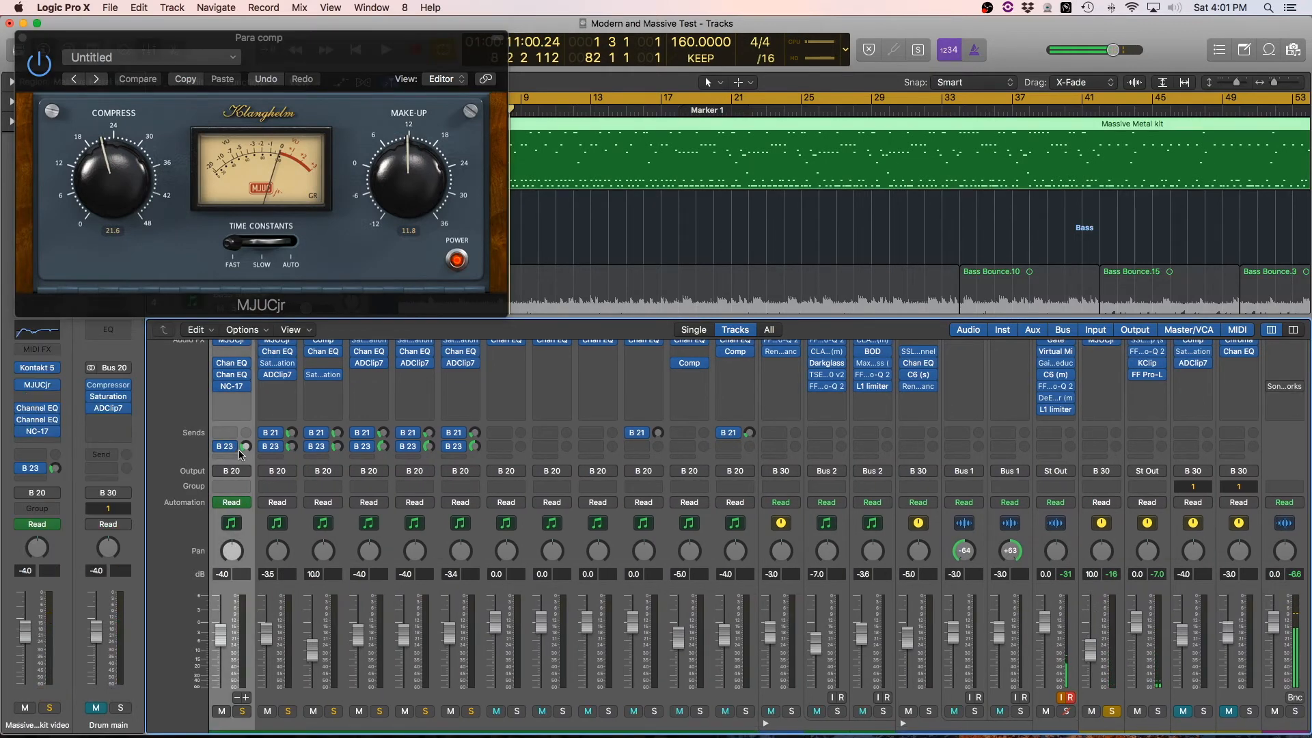
pyautogui.scroll(-2, 408, 496)
pyautogui.scroll(3, 408, 497)
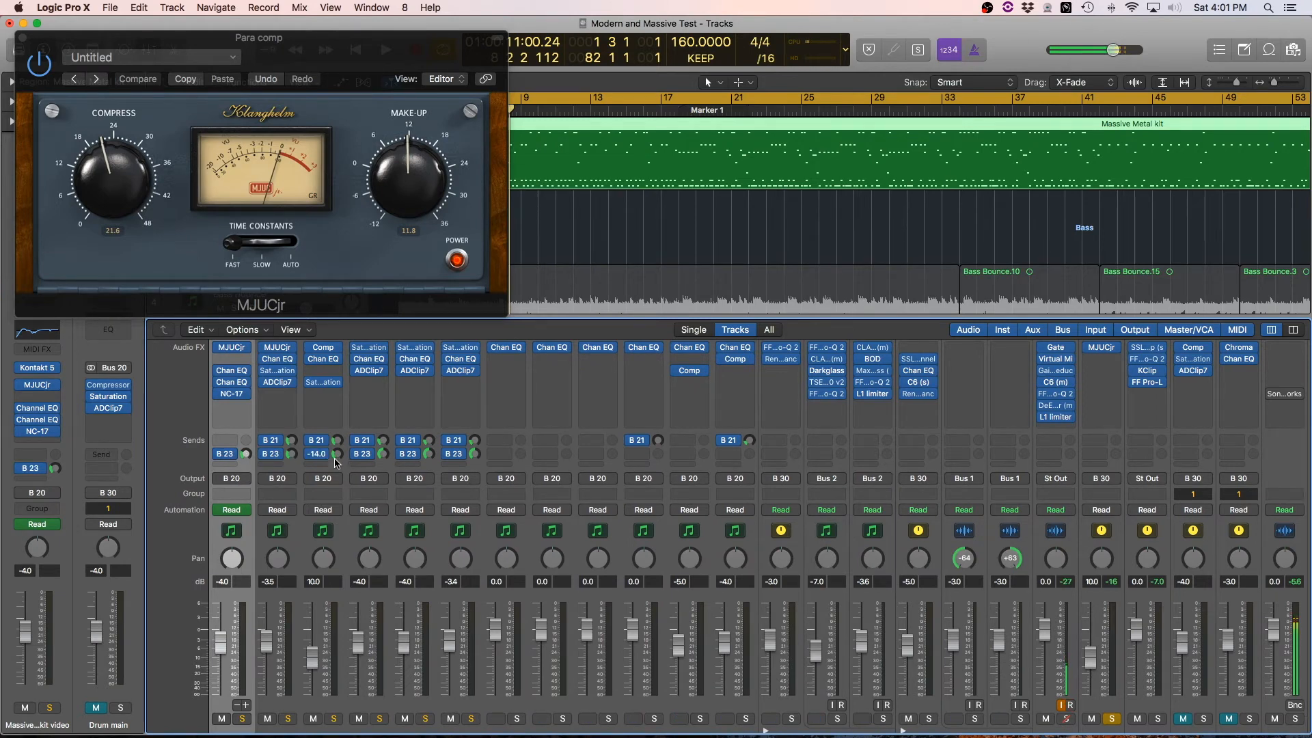
pyautogui.click(389, 467)
pyautogui.click(442, 468)
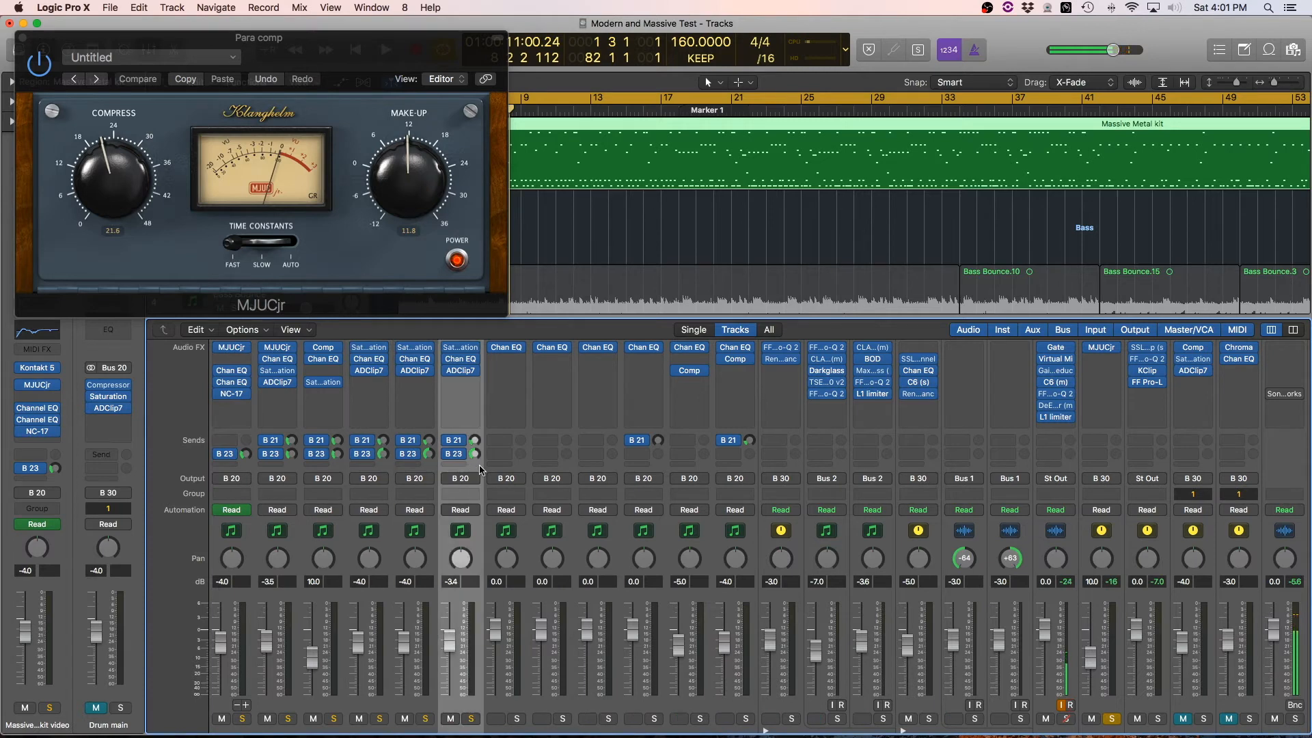
pyautogui.click(414, 470)
pyautogui.click(382, 469)
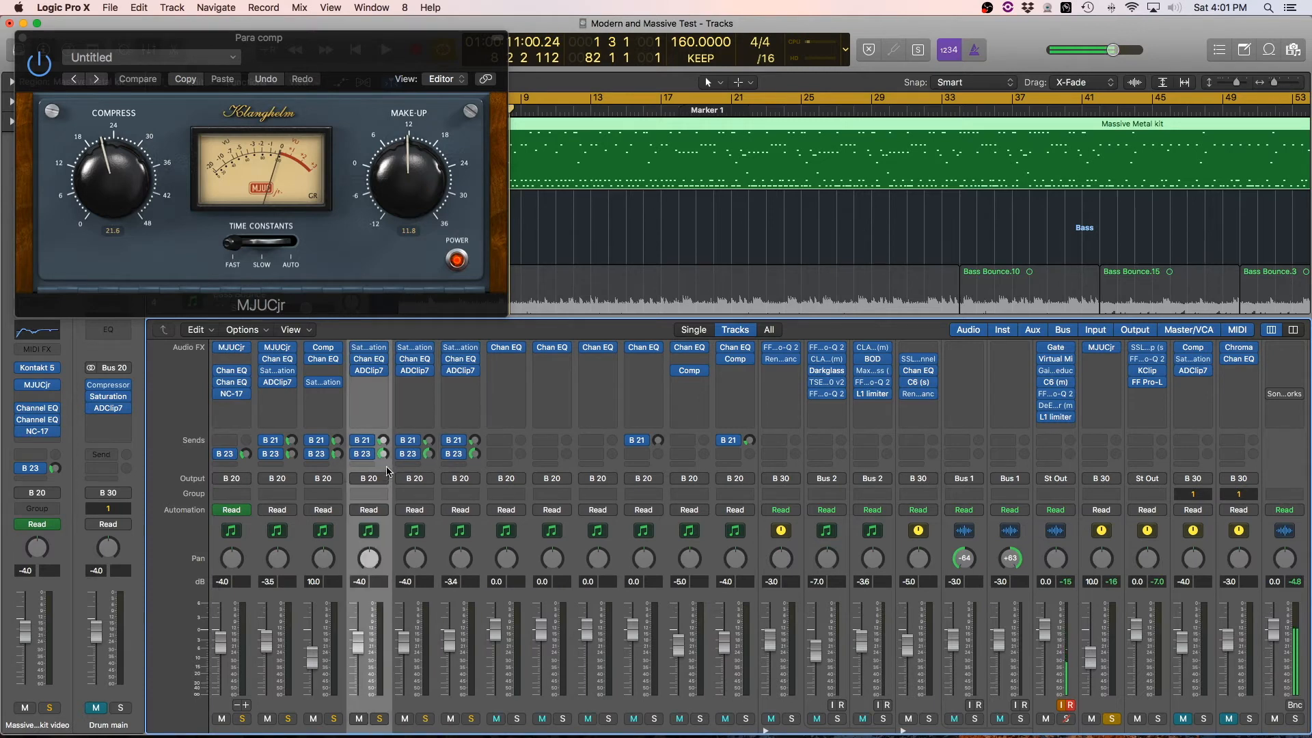
pyautogui.scroll(3, 367, 386)
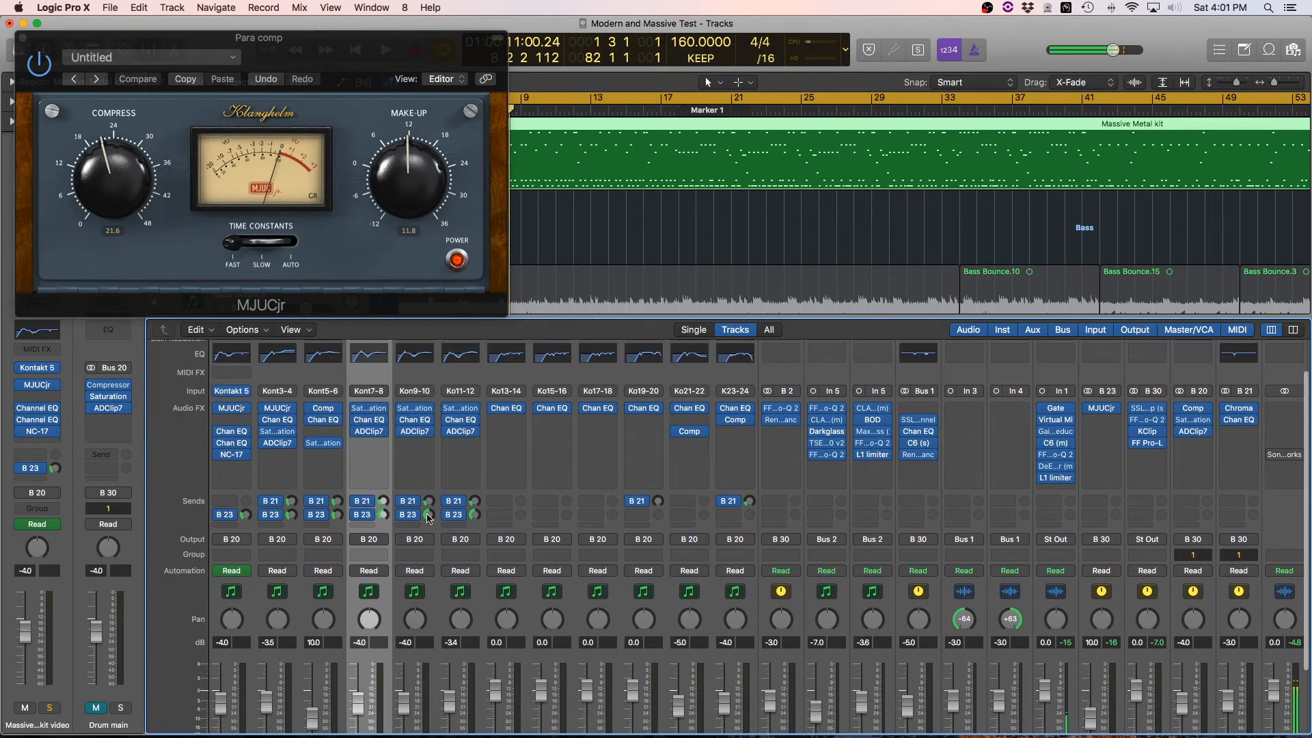
pyautogui.scroll(-3, 402, 470)
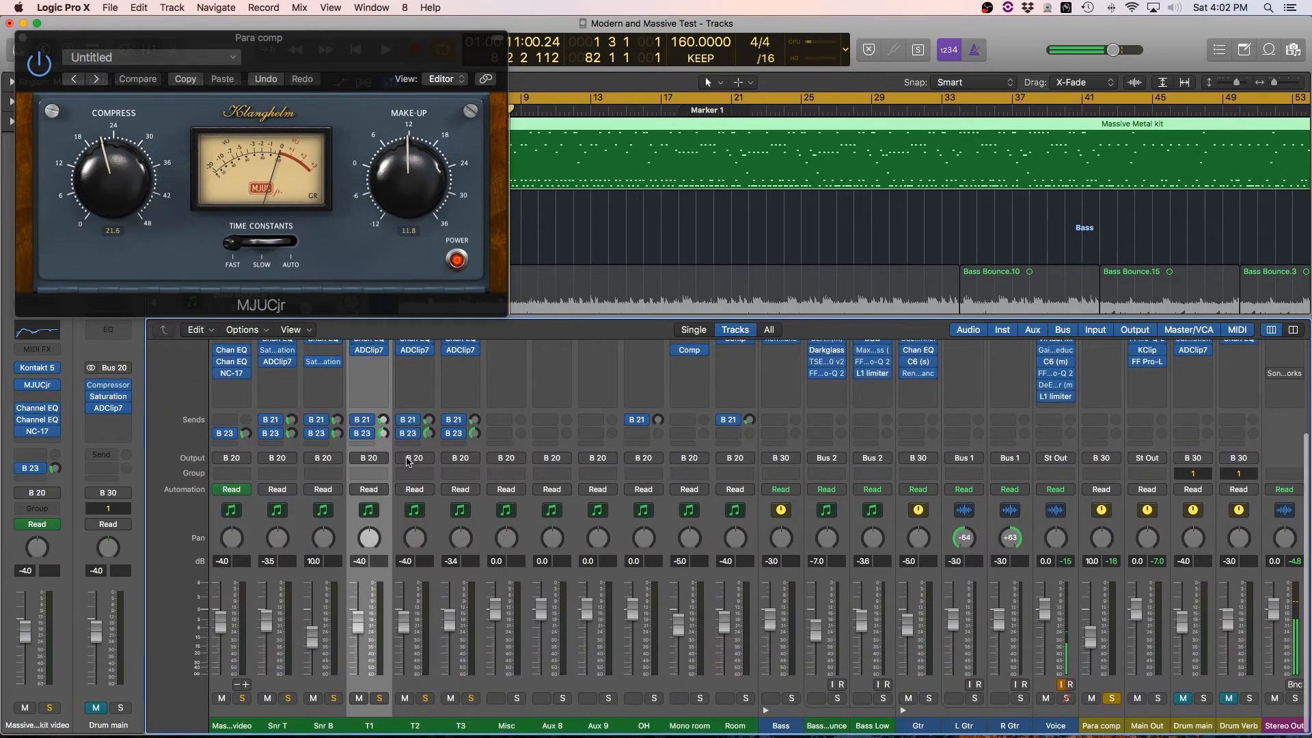
# - Solo Drum main alongside Para comp to hear the blend, and close Para comp's MJUCjr window
pyautogui.click(1206, 699)
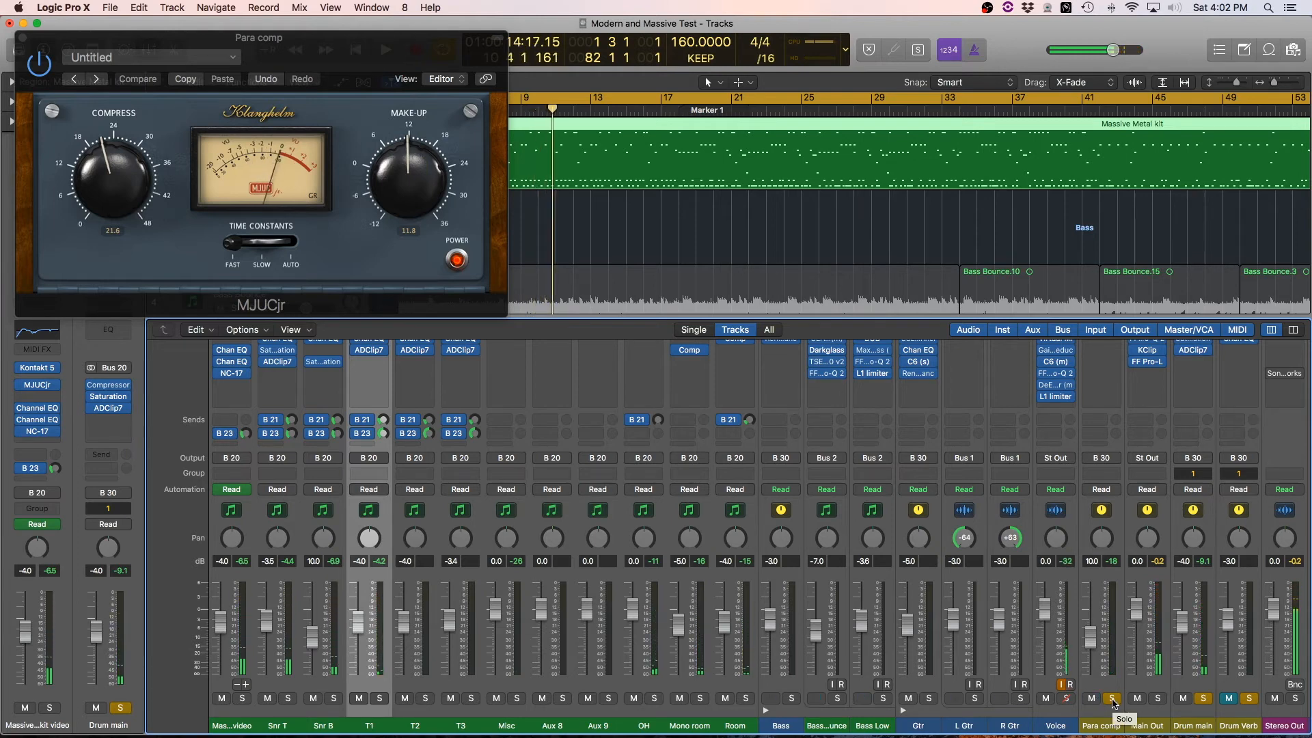
pyautogui.scroll(2, 1185, 484)
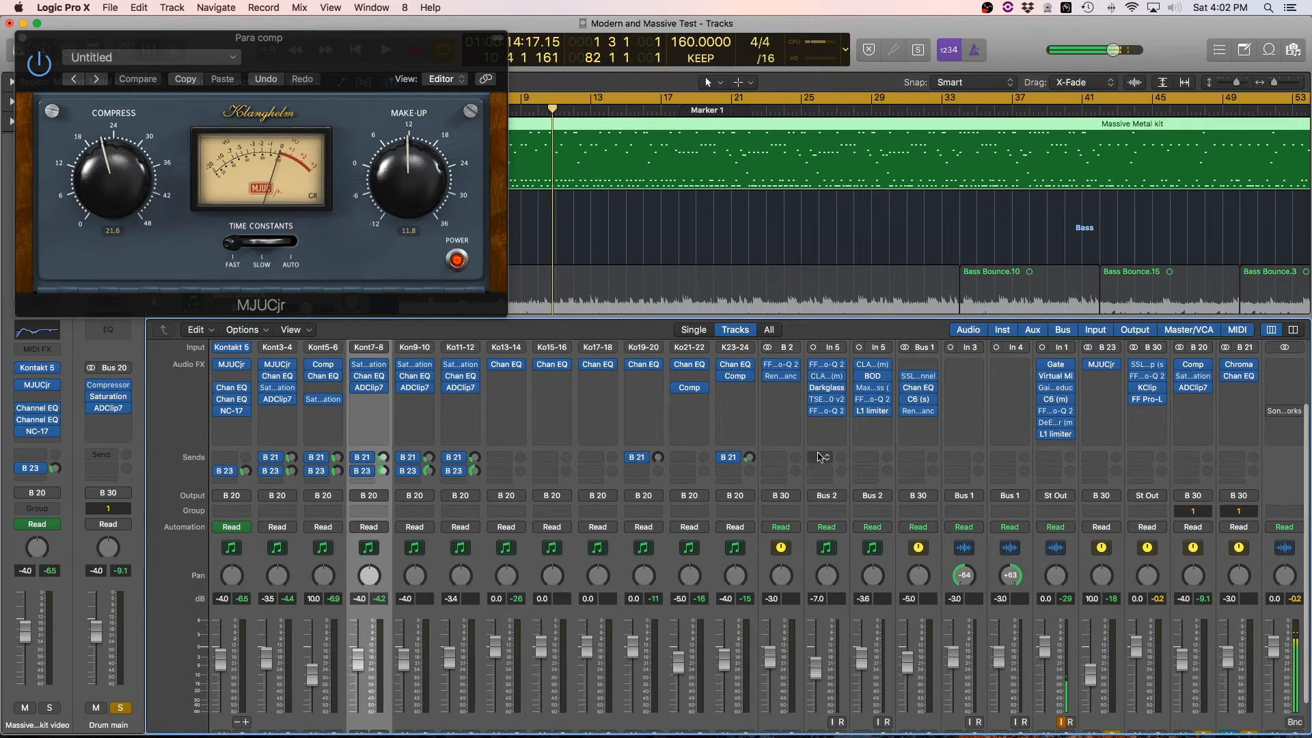
pyautogui.click(24, 41)
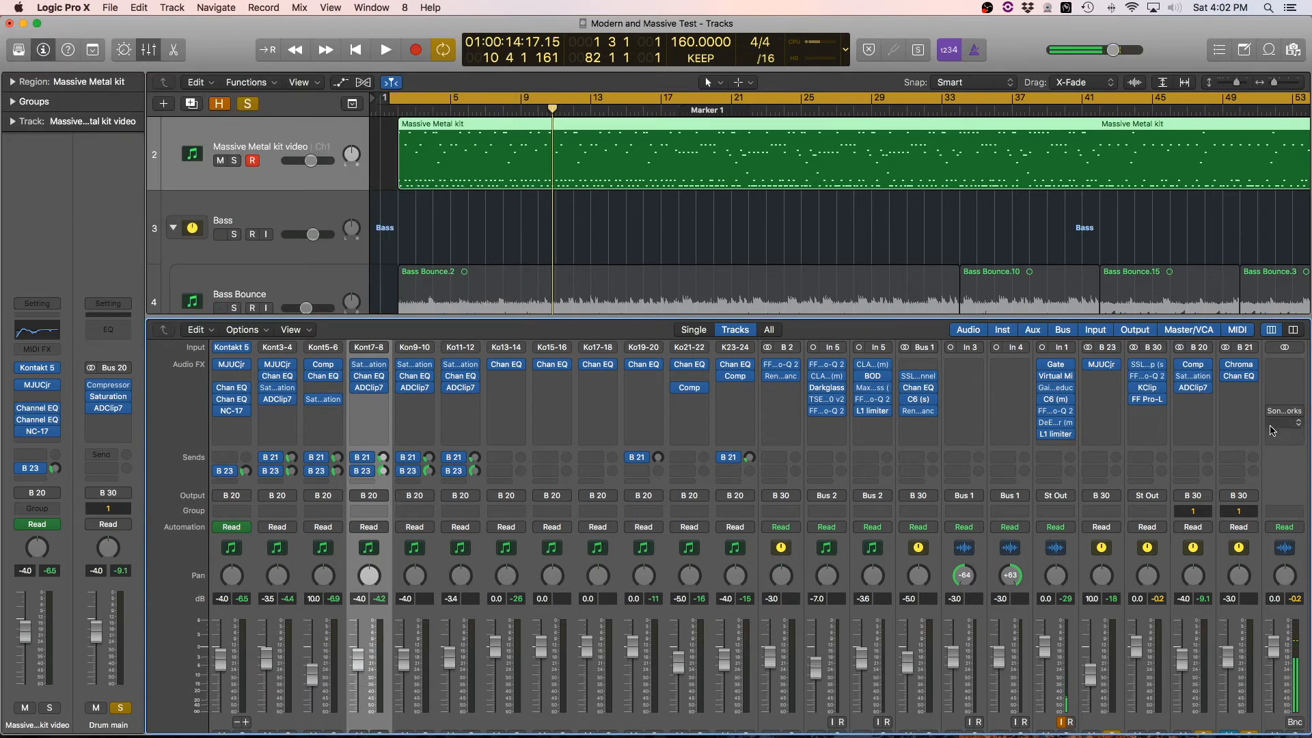
# - Unmute Drum Verb, mute Para comp and Drum main, and play the drum reverb from the start
pyautogui.scroll(-2, 1225, 391)
pyautogui.hscroll(3, 1225, 391)
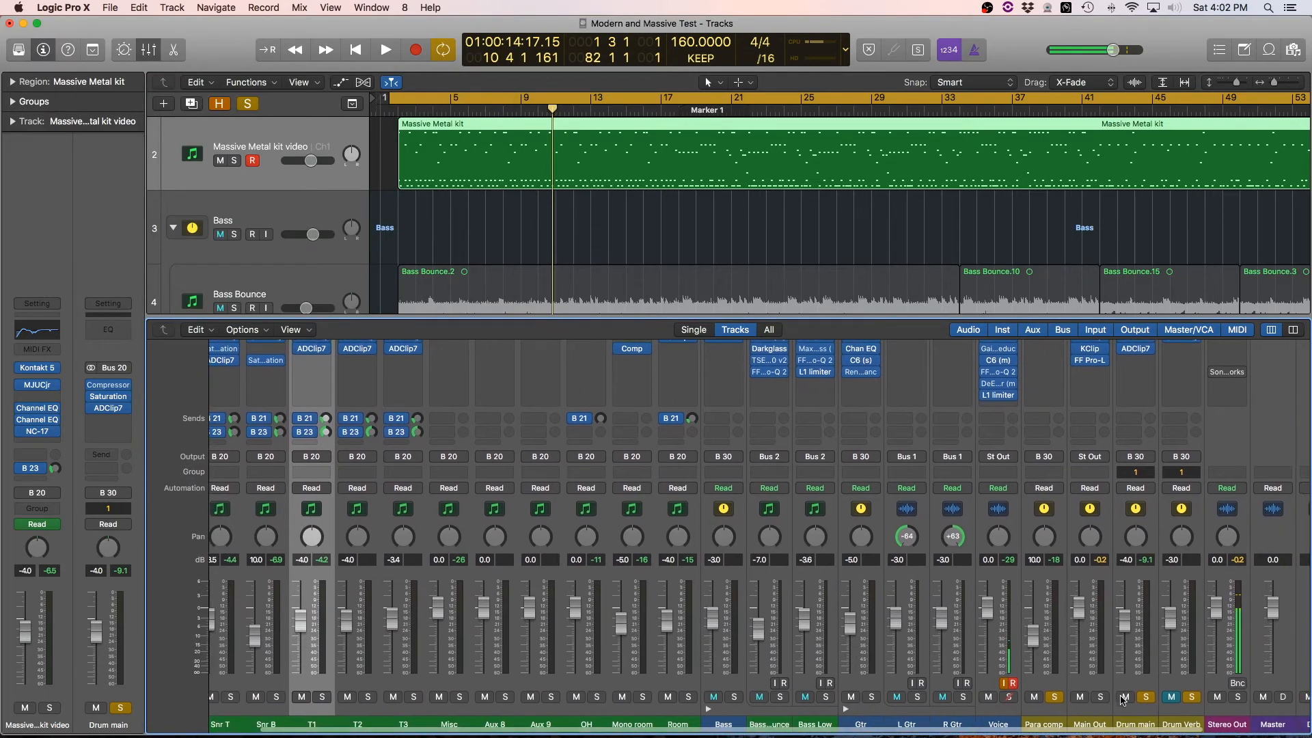
pyautogui.click(1171, 698)
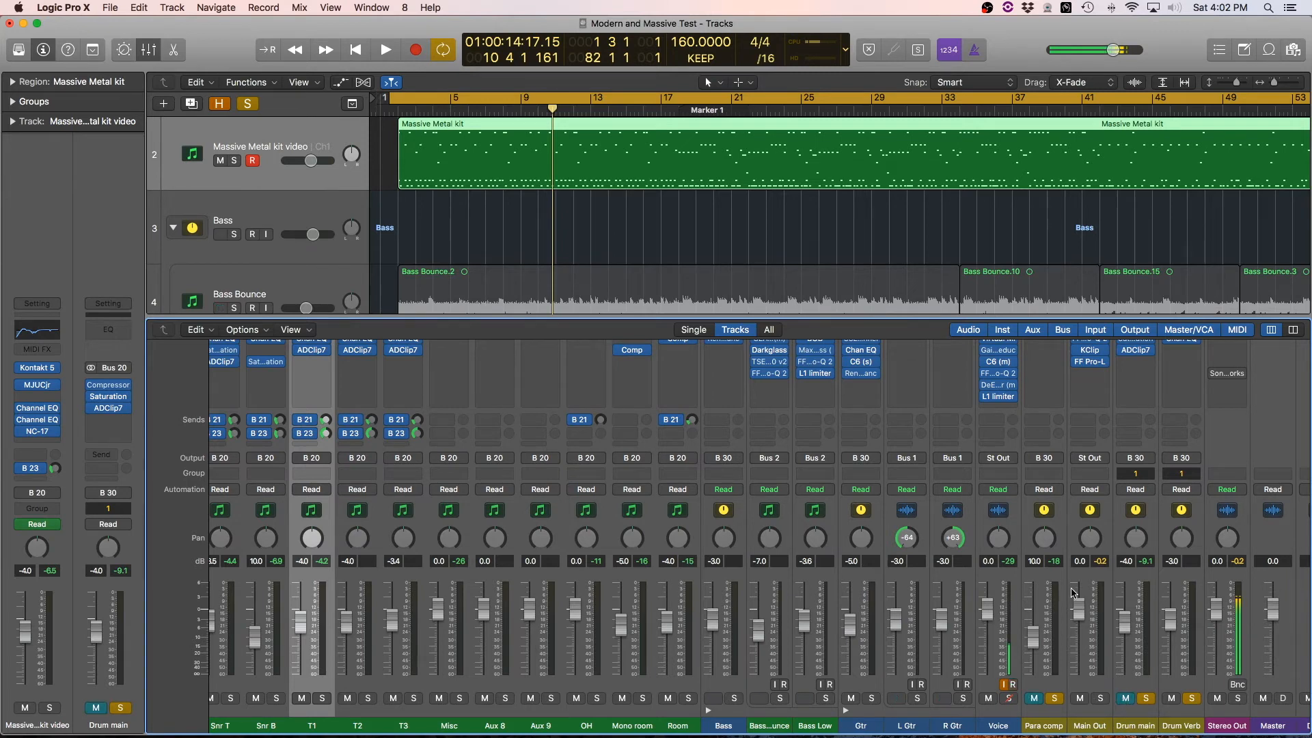
pyautogui.scroll(1, 1073, 592)
pyautogui.hscroll(-3, 1073, 592)
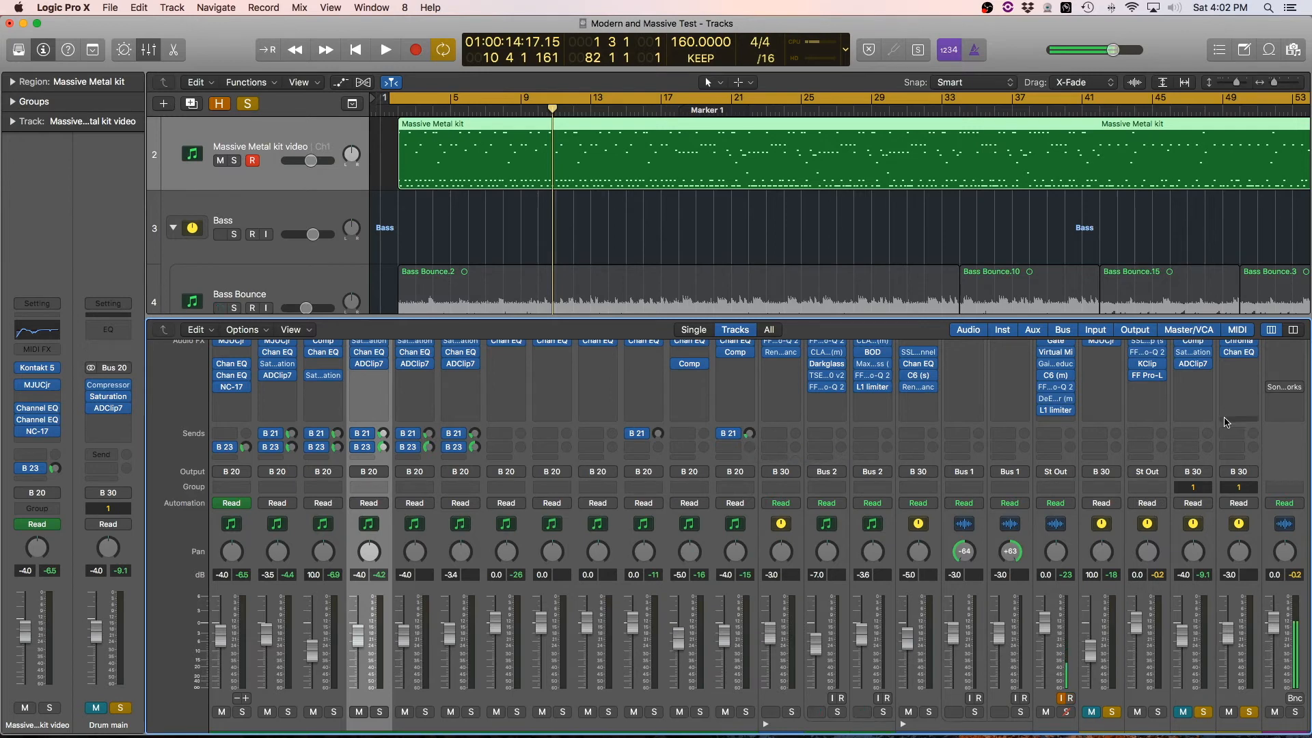
pyautogui.press('Return')
pyautogui.press('space')
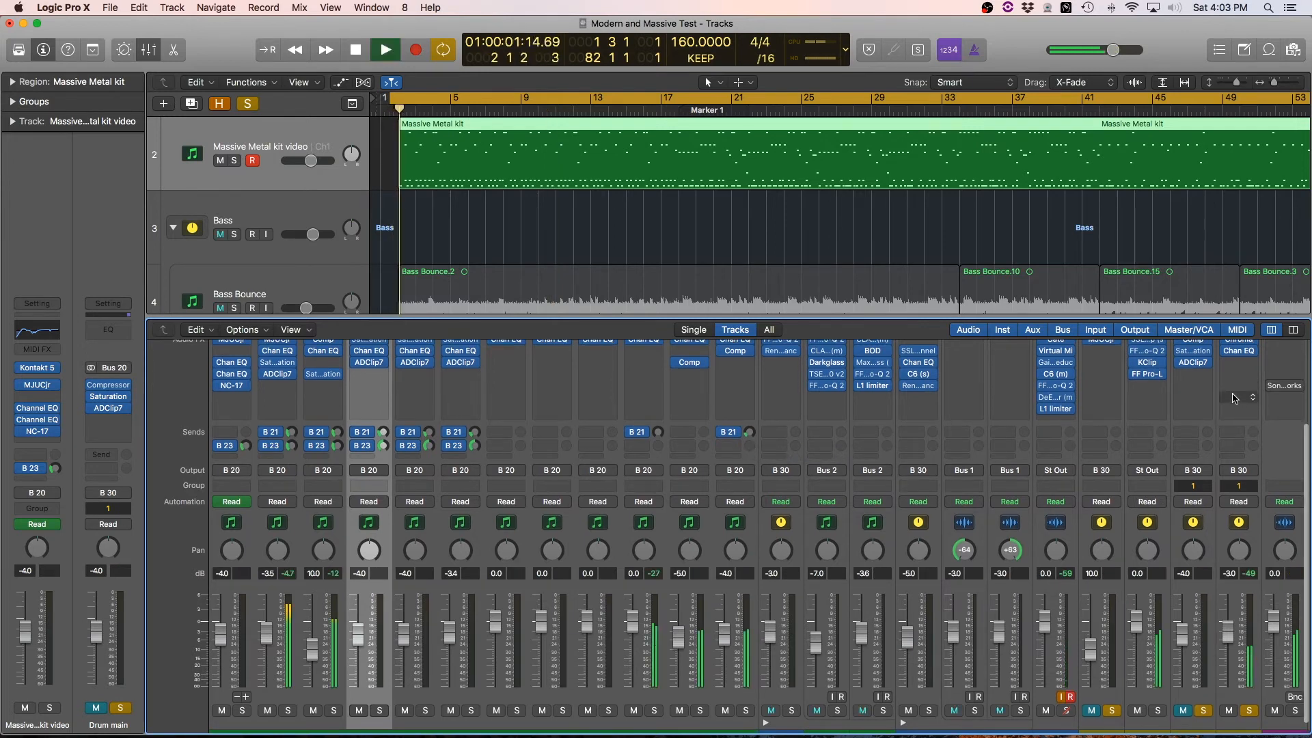
# - Open Drum Verb's ChromaVerb and Channel EQ, and move the EQ window beside the reverb window
pyautogui.scroll(5, 1230, 402)
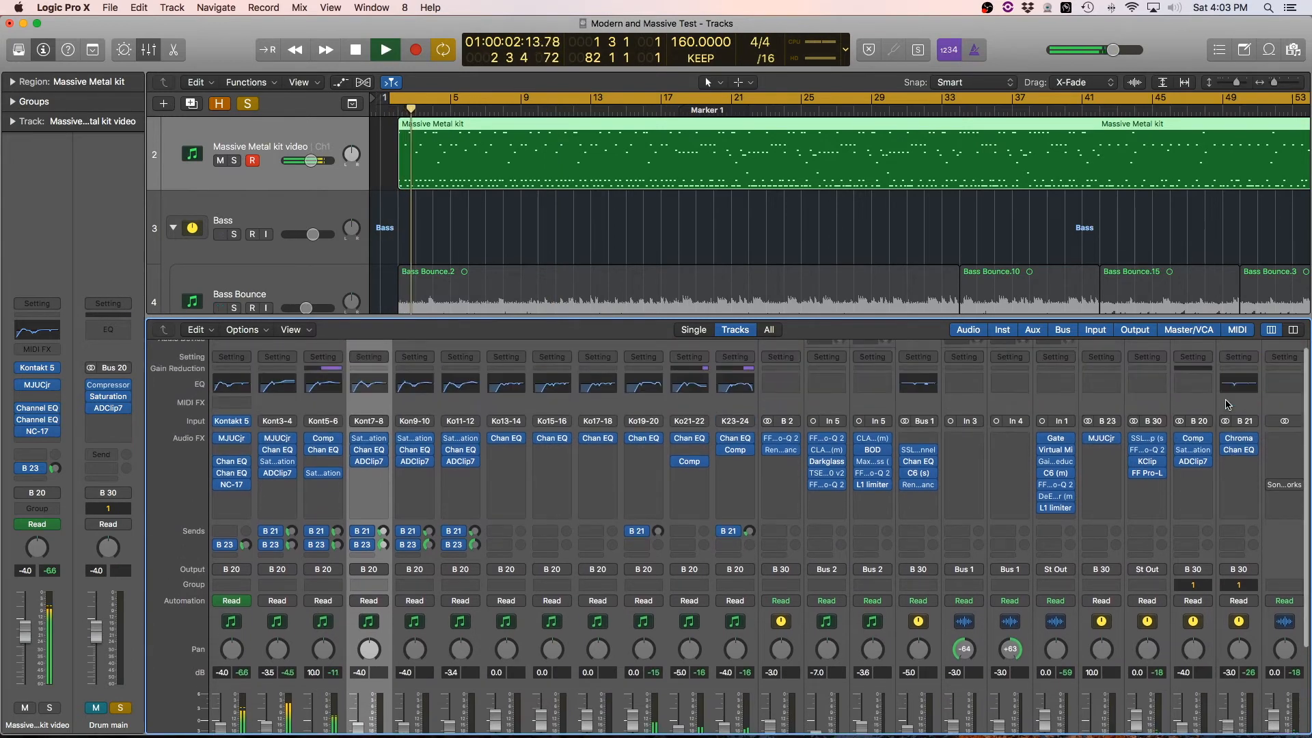
pyautogui.click(1241, 438)
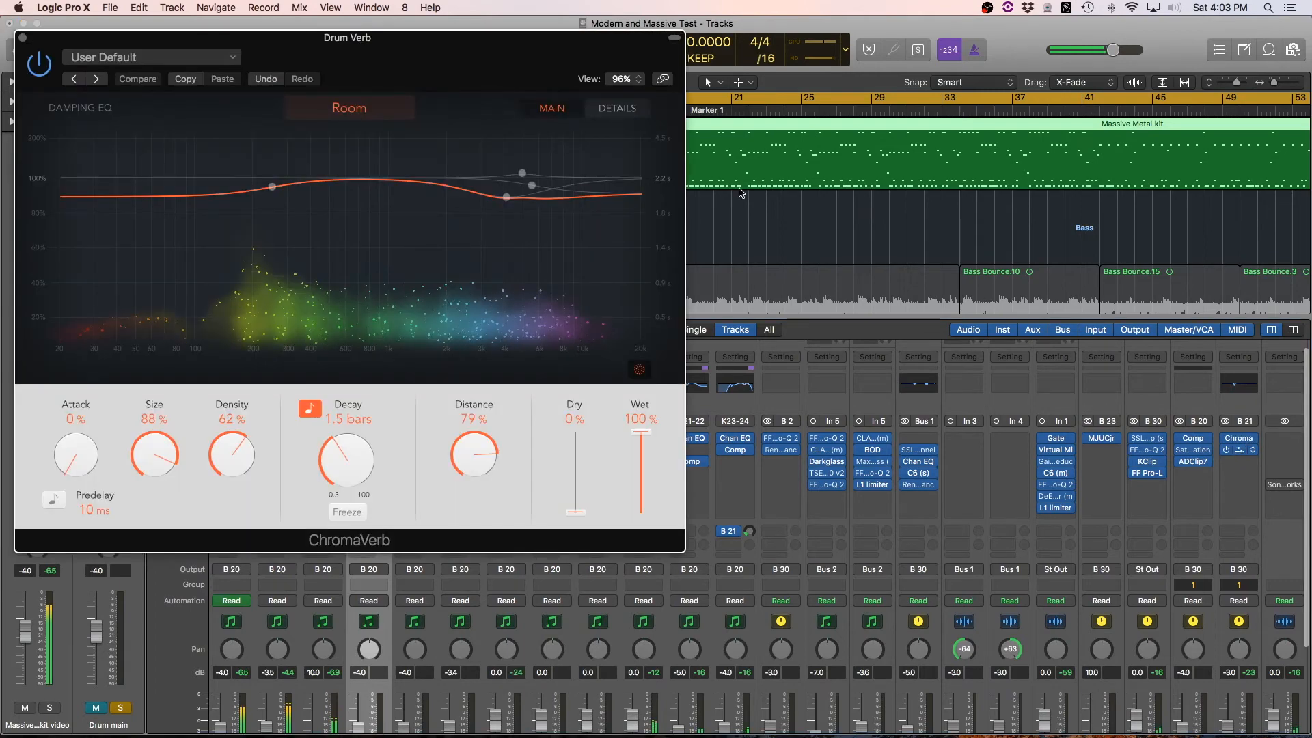
pyautogui.click(1239, 450)
pyautogui.moveTo(378, 73); pyautogui.dragTo(1036, 188)
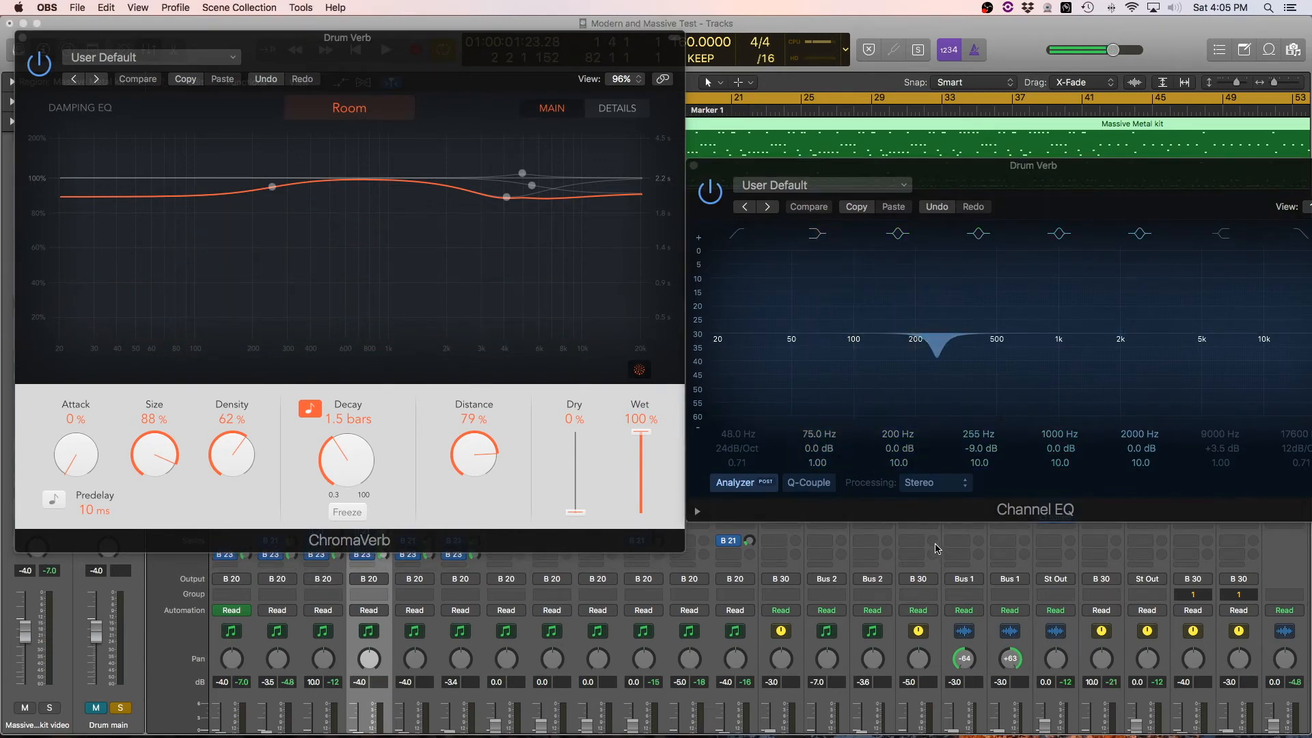
pyautogui.scroll(-3, 937, 549)
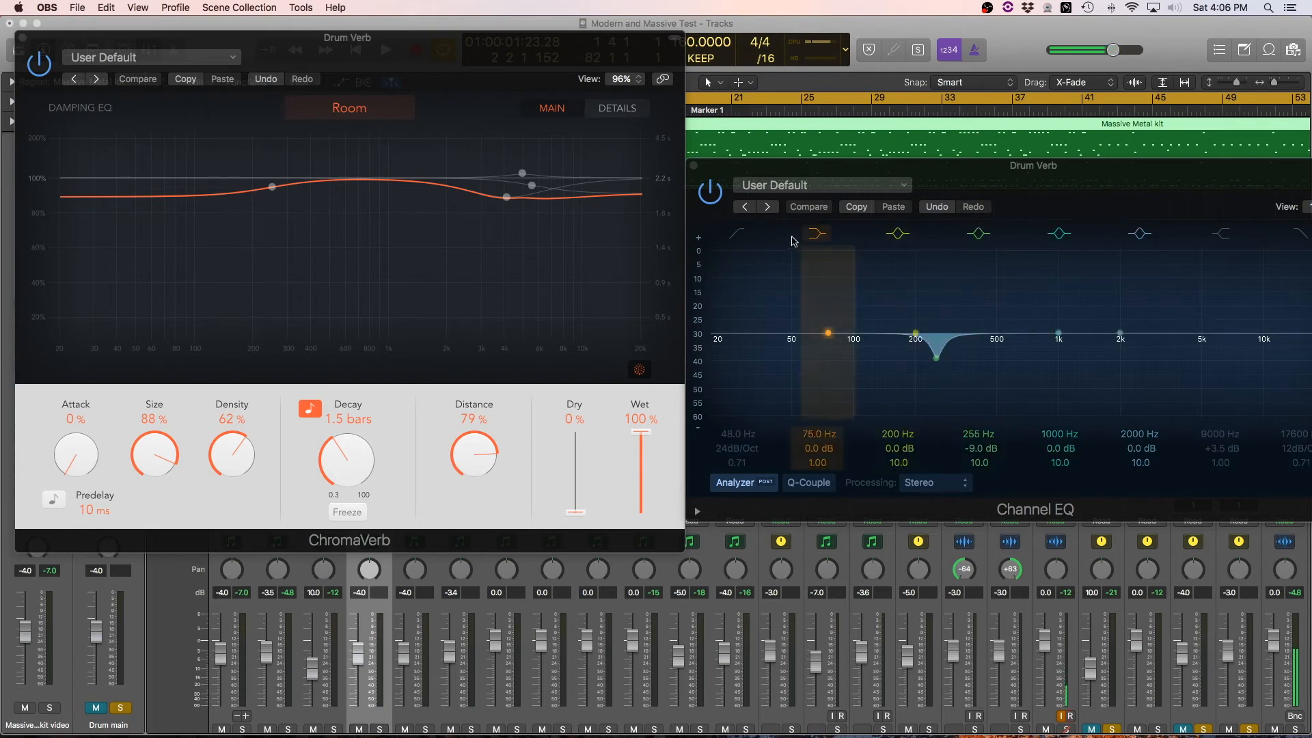
# - Play Drum Verb and compare it with the Channel EQ bypassed and active, leaving the EQ enabled
pyautogui.click(1110, 181)
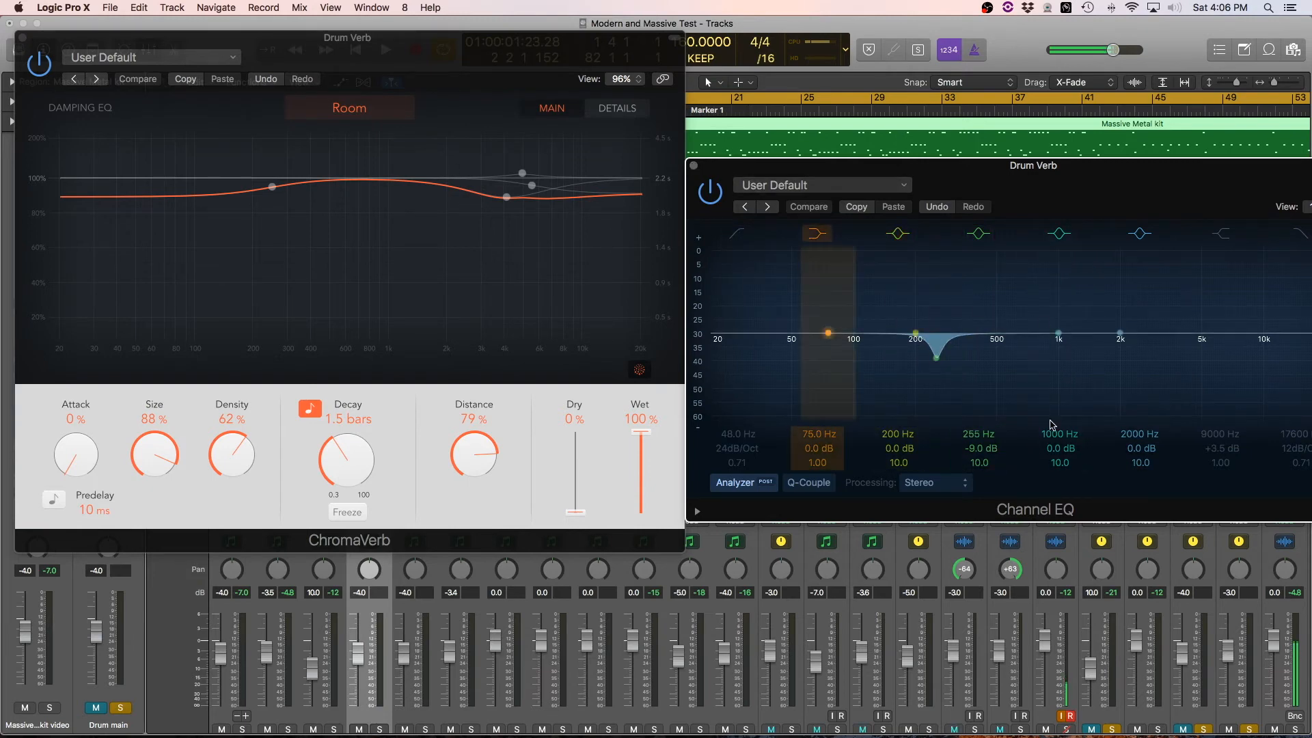
pyautogui.press('space')
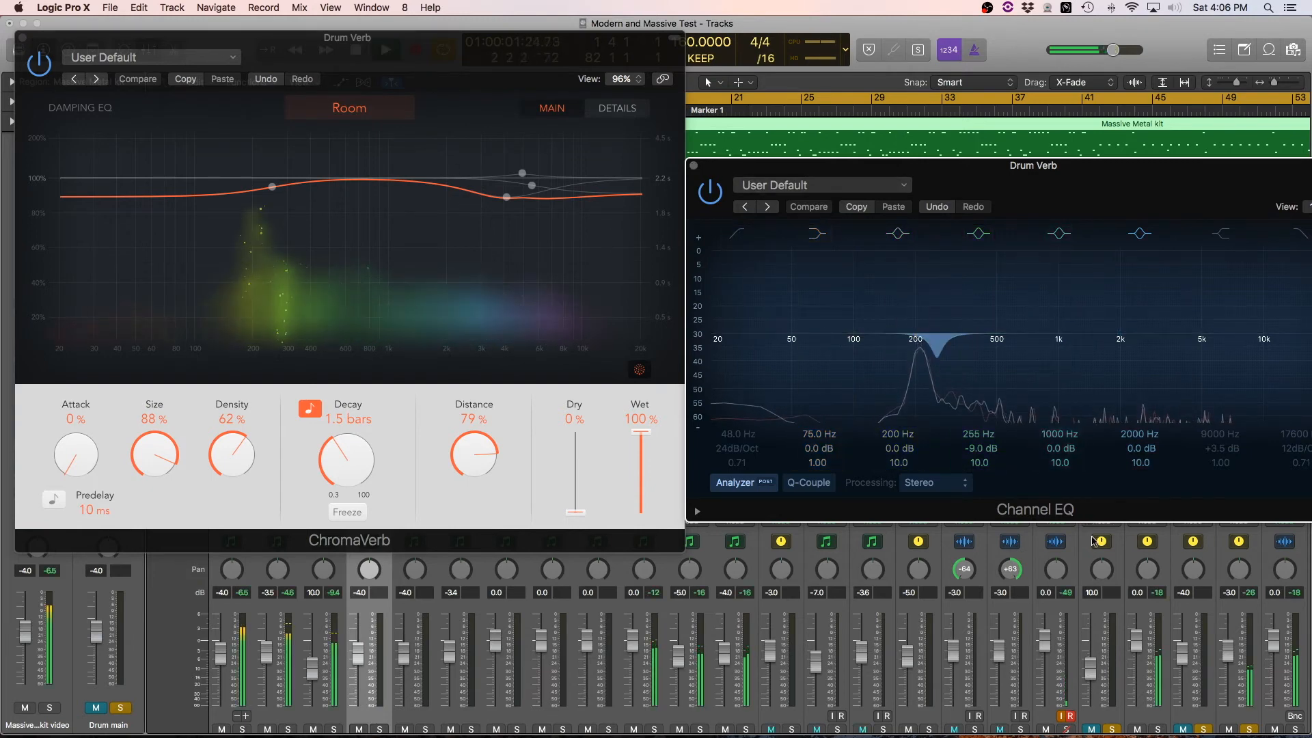
pyautogui.click(711, 192)
pyautogui.click(711, 192)
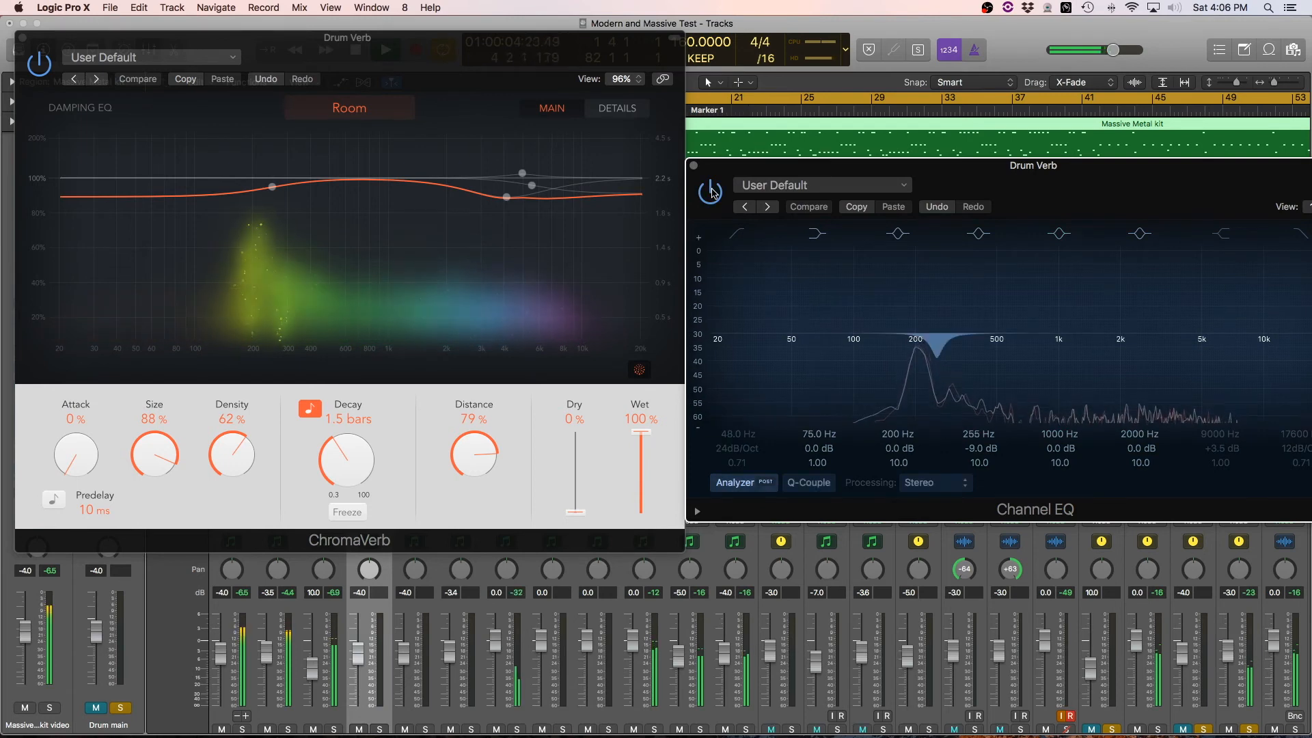
pyautogui.click(33, 69)
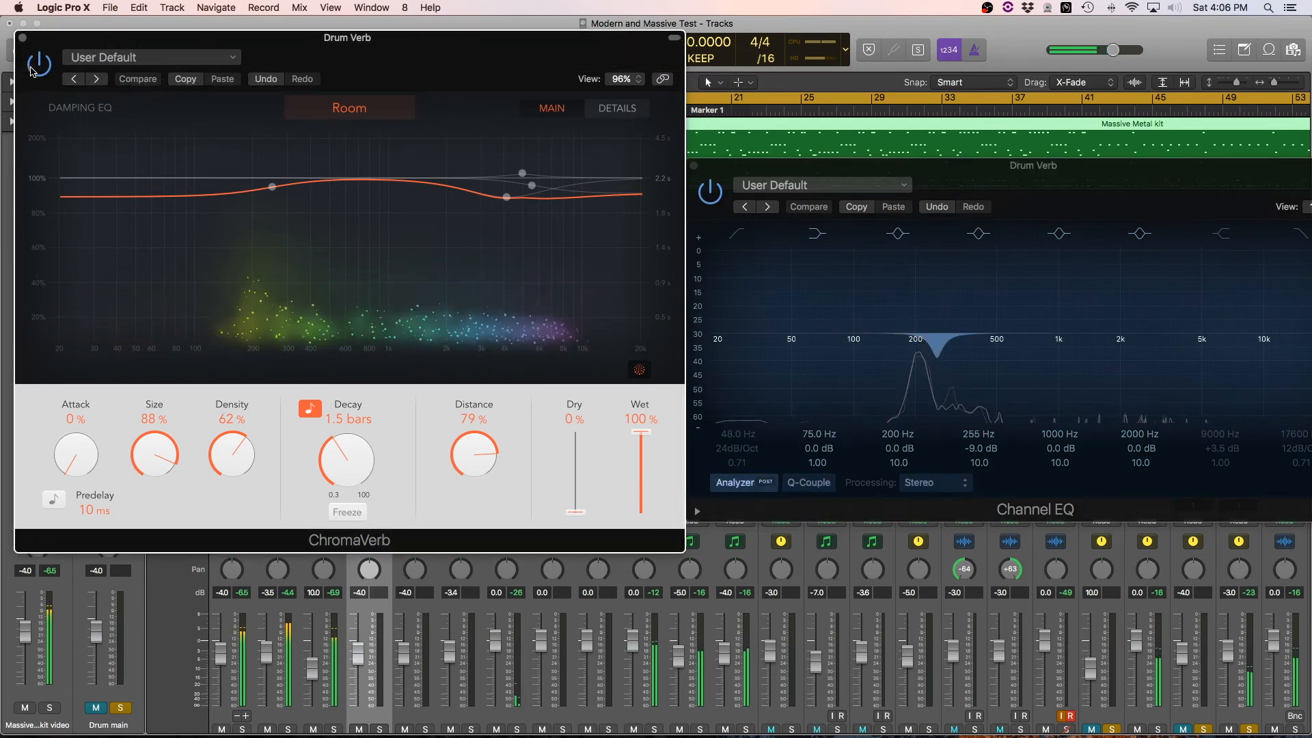
# - Unmute Drum main and toggle Drum Verb's mute to compare the drums with and without reverb
pyautogui.scroll(-2, 1187, 715)
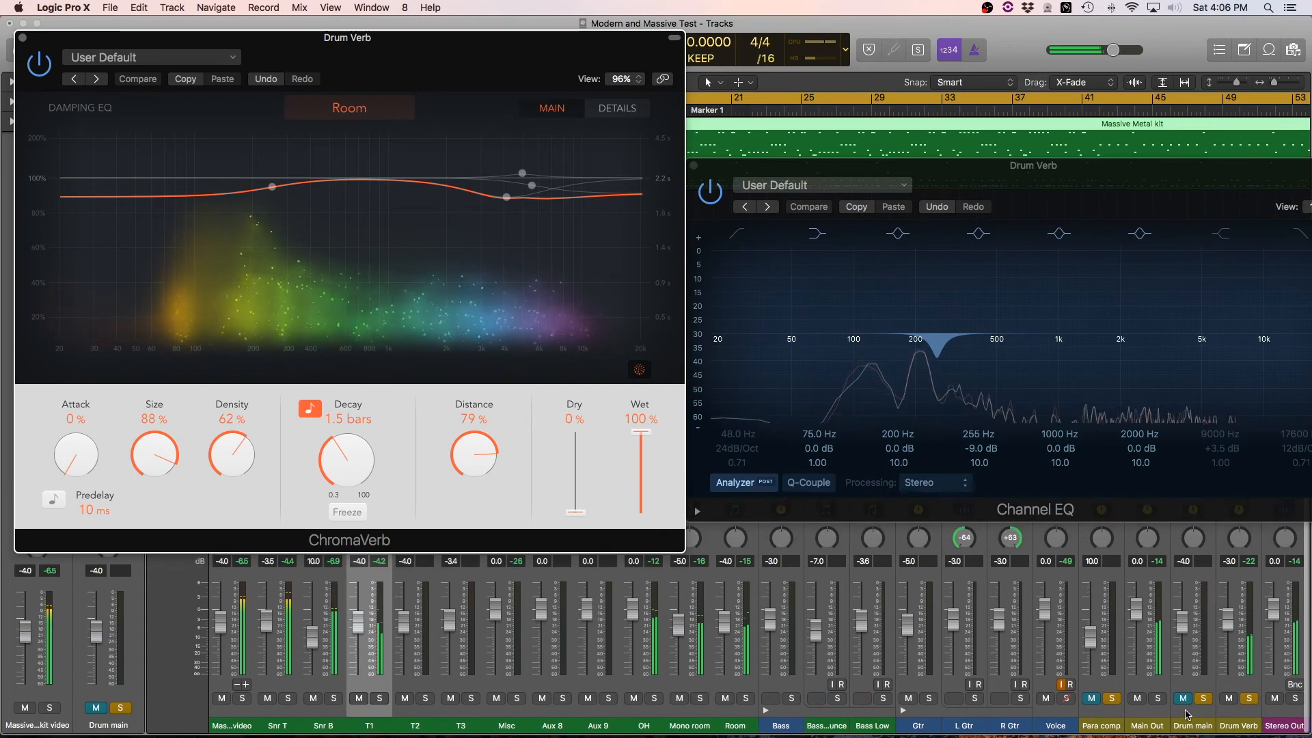
pyautogui.click(1184, 700)
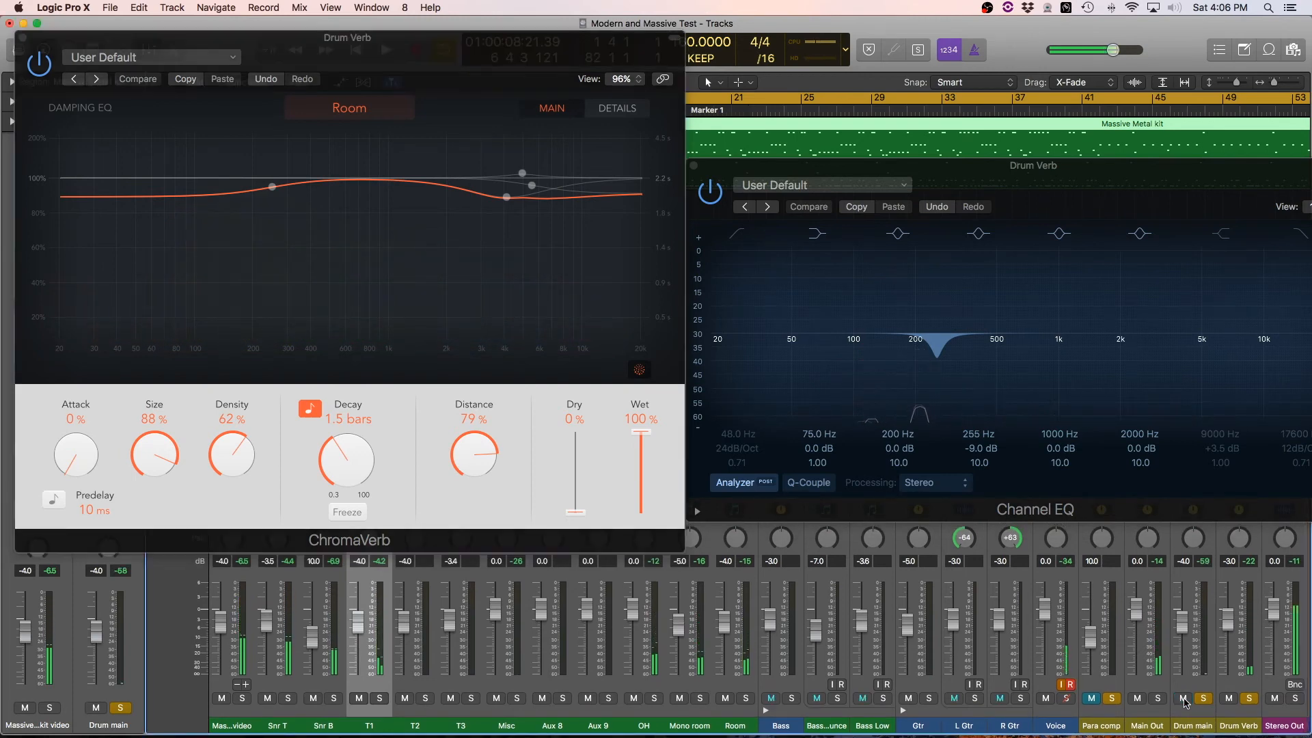
pyautogui.click(1228, 700)
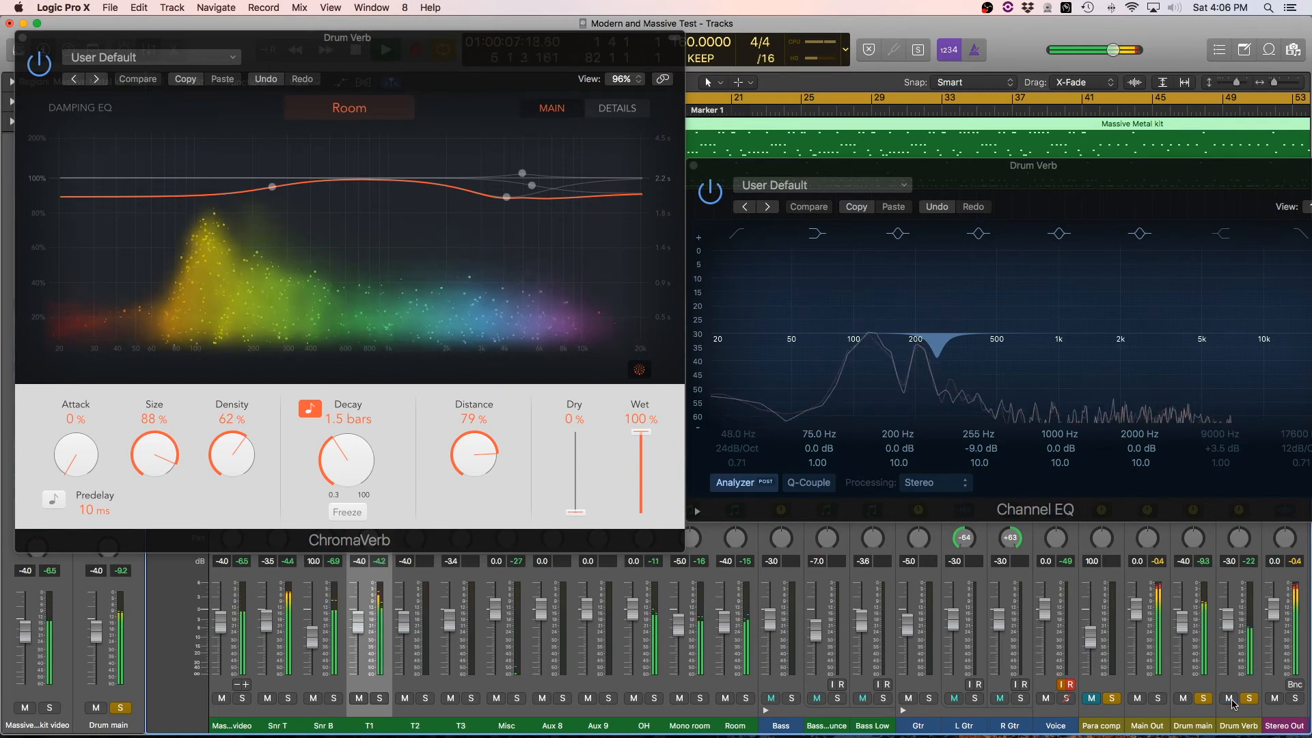
# - Stop playback and close Drum Verb's Channel EQ and ChromaVerb windows
pyautogui.press('space')
pyautogui.click(694, 166)
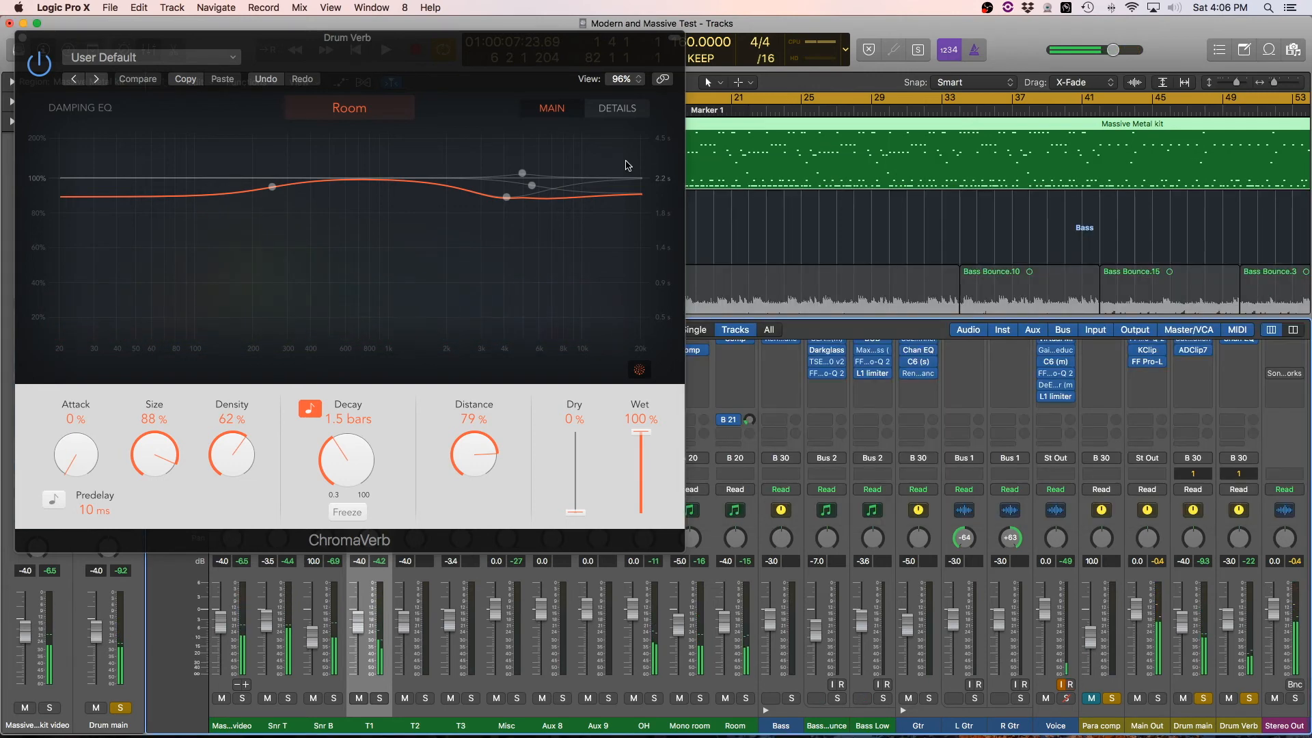
pyautogui.click(23, 37)
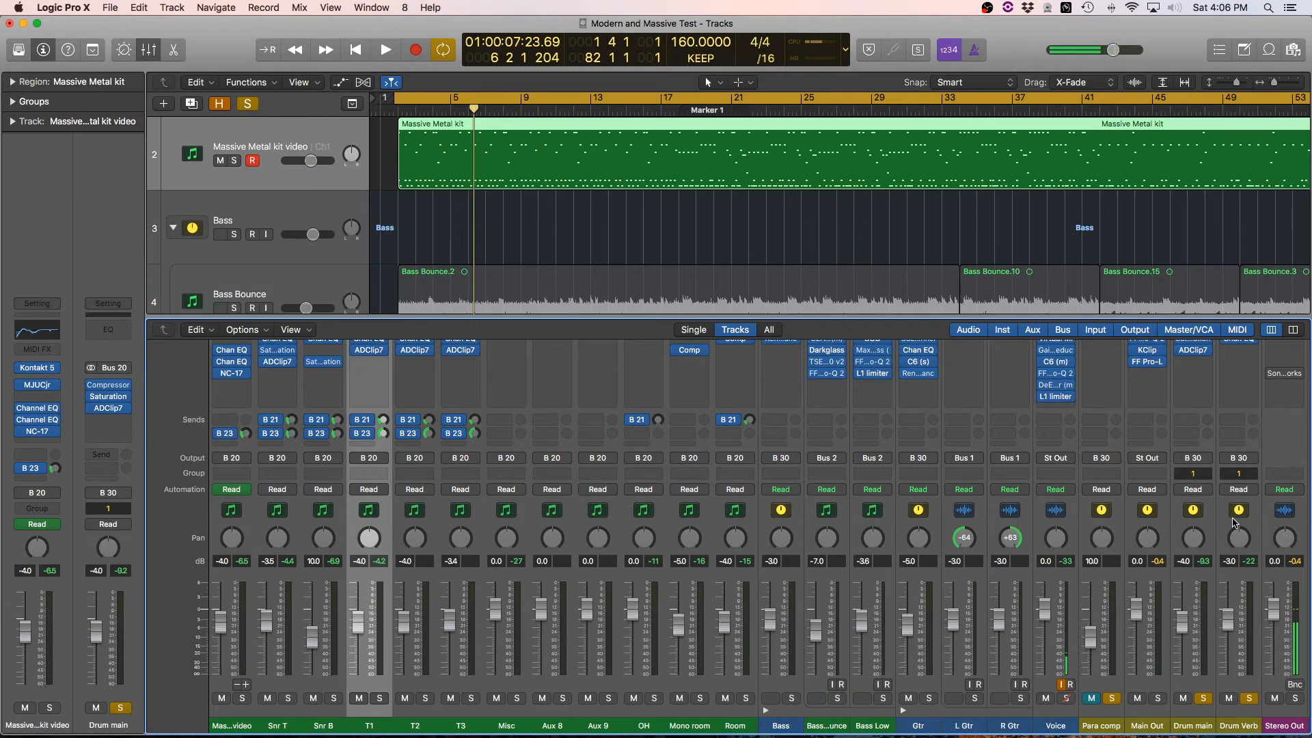
# - Unmute Para comp and play the combined drum mix with parallel compression and reverb
pyautogui.click(1092, 698)
pyautogui.press('space')
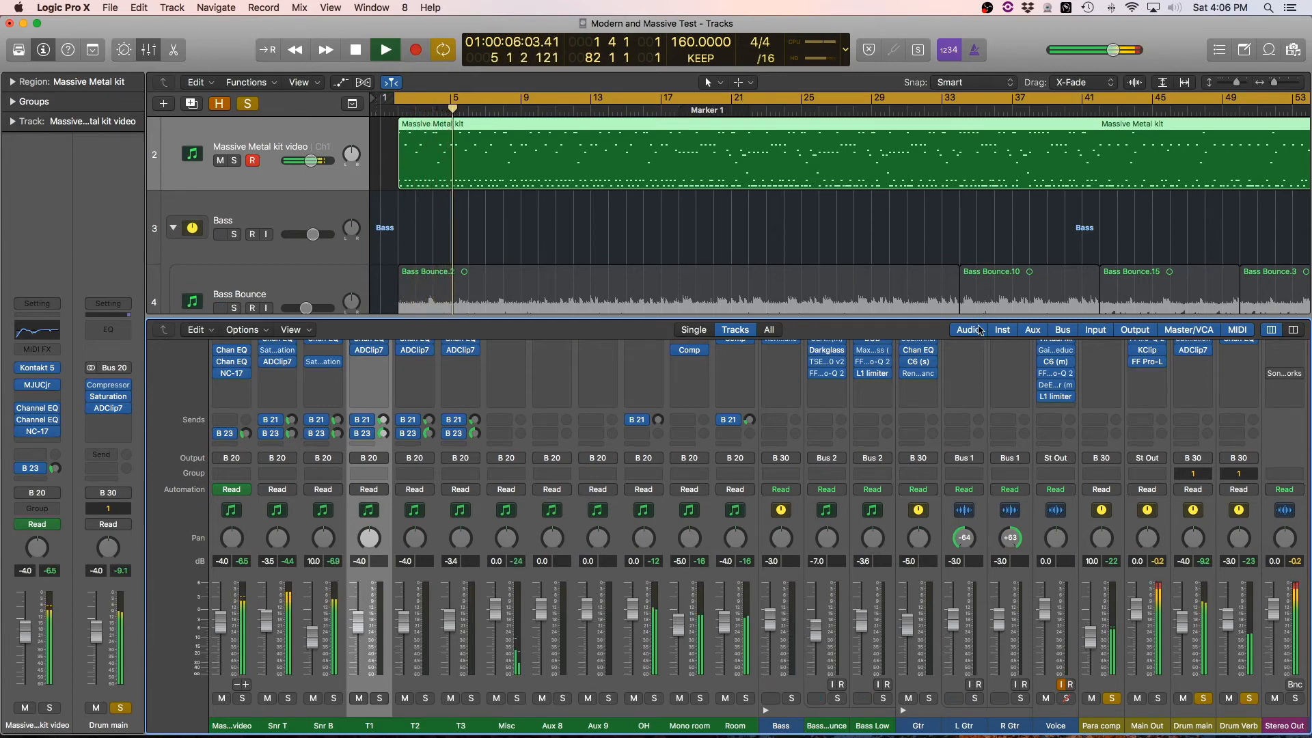
pyautogui.press('space')
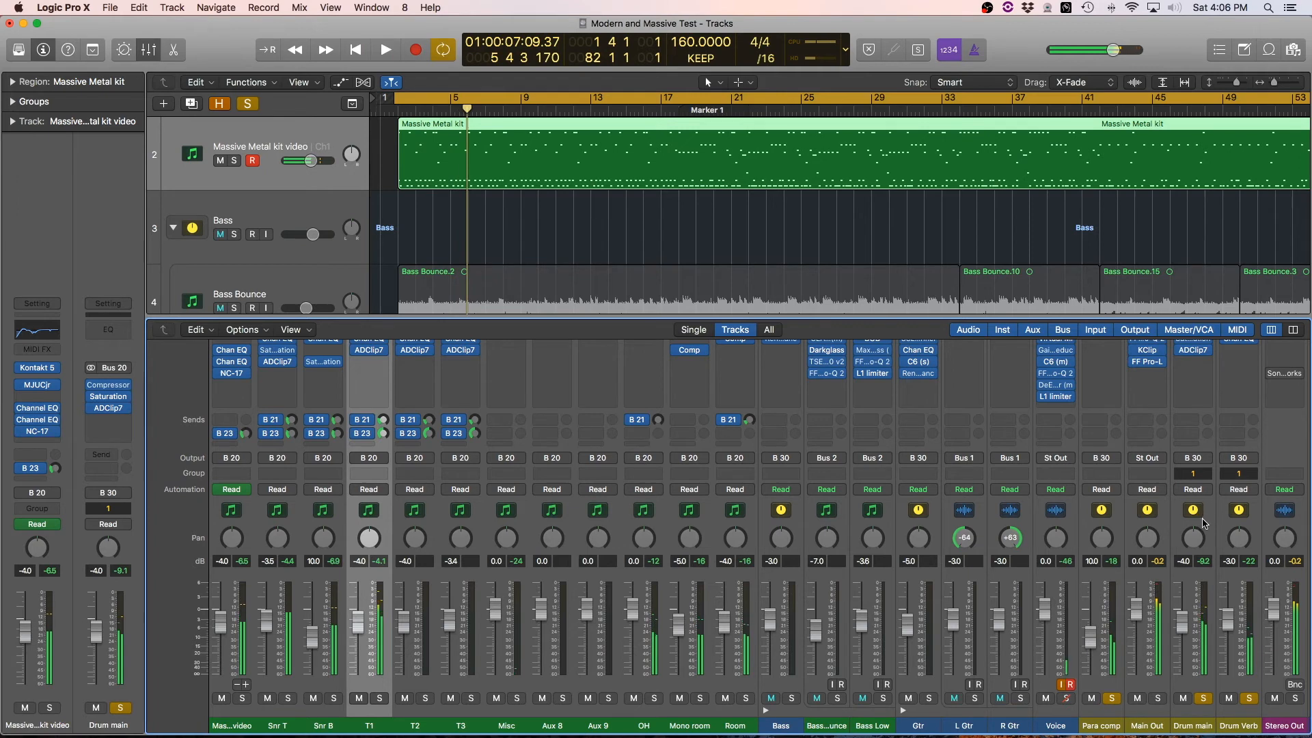
# - Examine the inserts, sends and output routing across the drum, bass and bus channels in the mixer
pyautogui.scroll(3, 1187, 519)
pyautogui.scroll(1, 1187, 519)
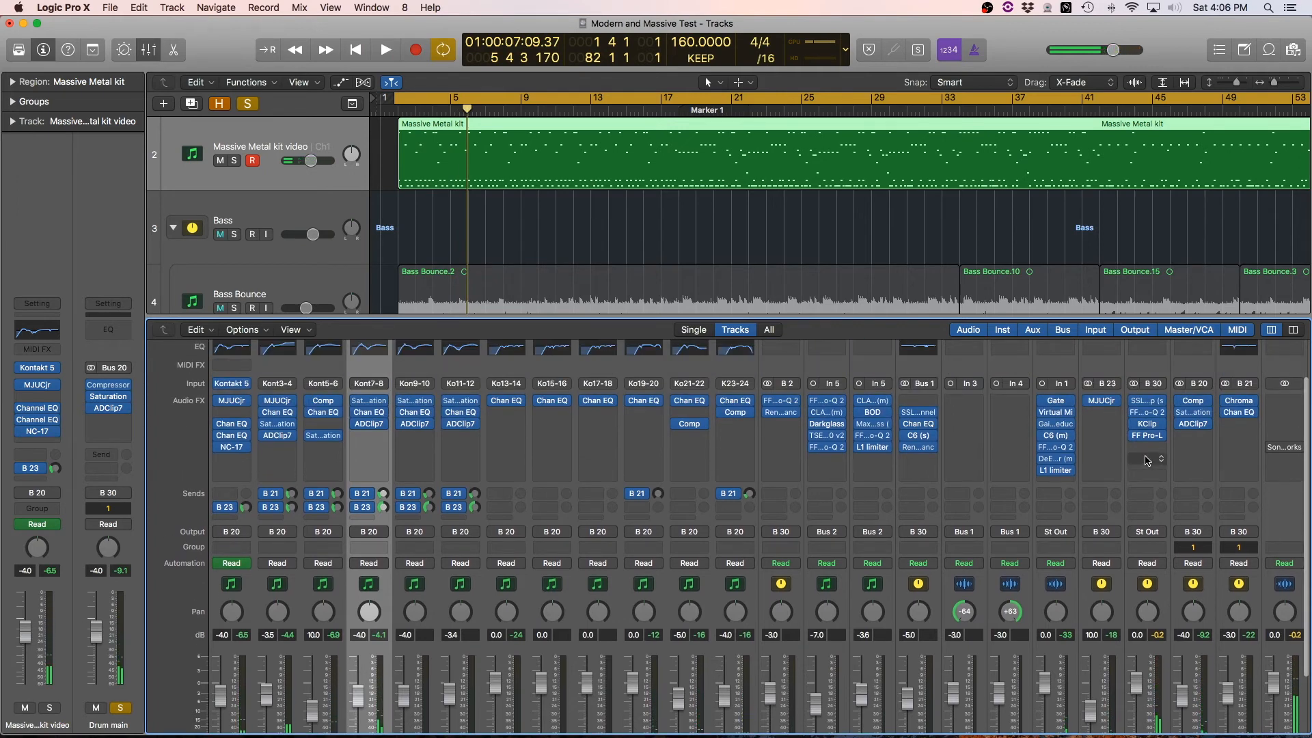
pyautogui.scroll(-1, 1155, 454)
pyautogui.scroll(-3, 1154, 454)
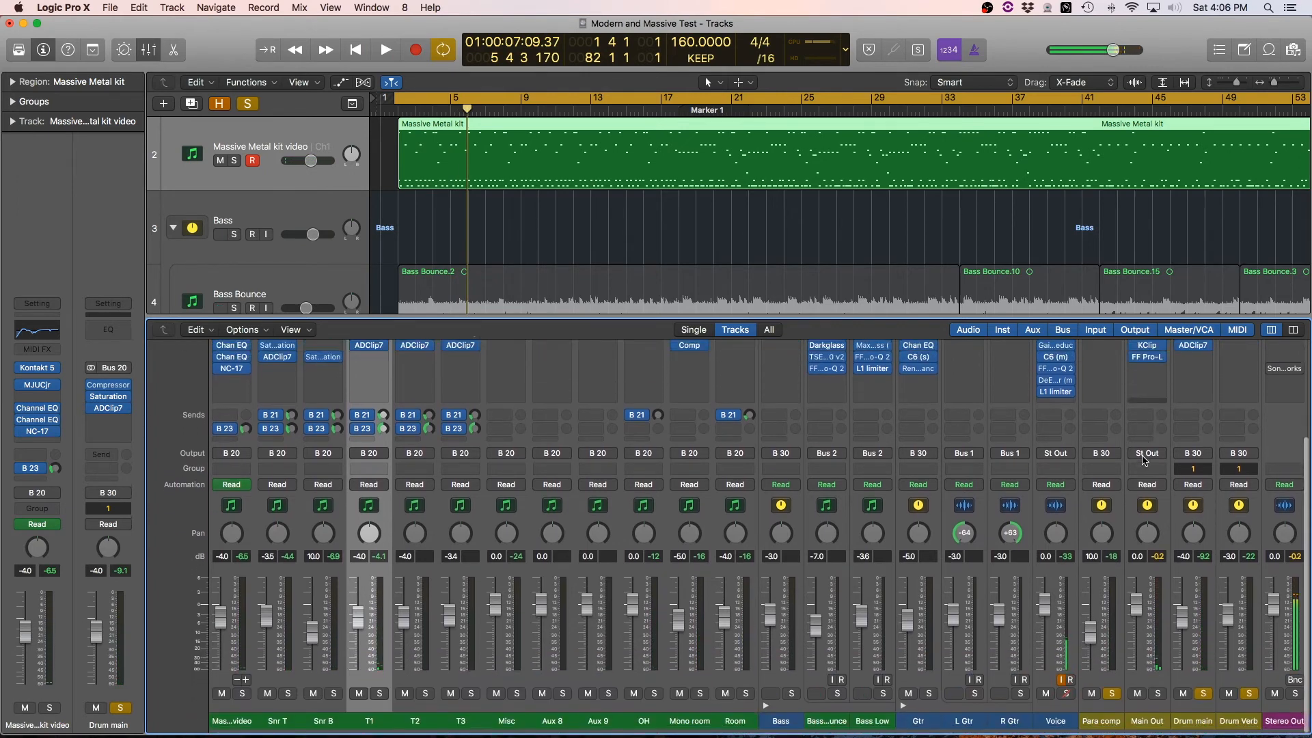
pyautogui.scroll(5, 1164, 438)
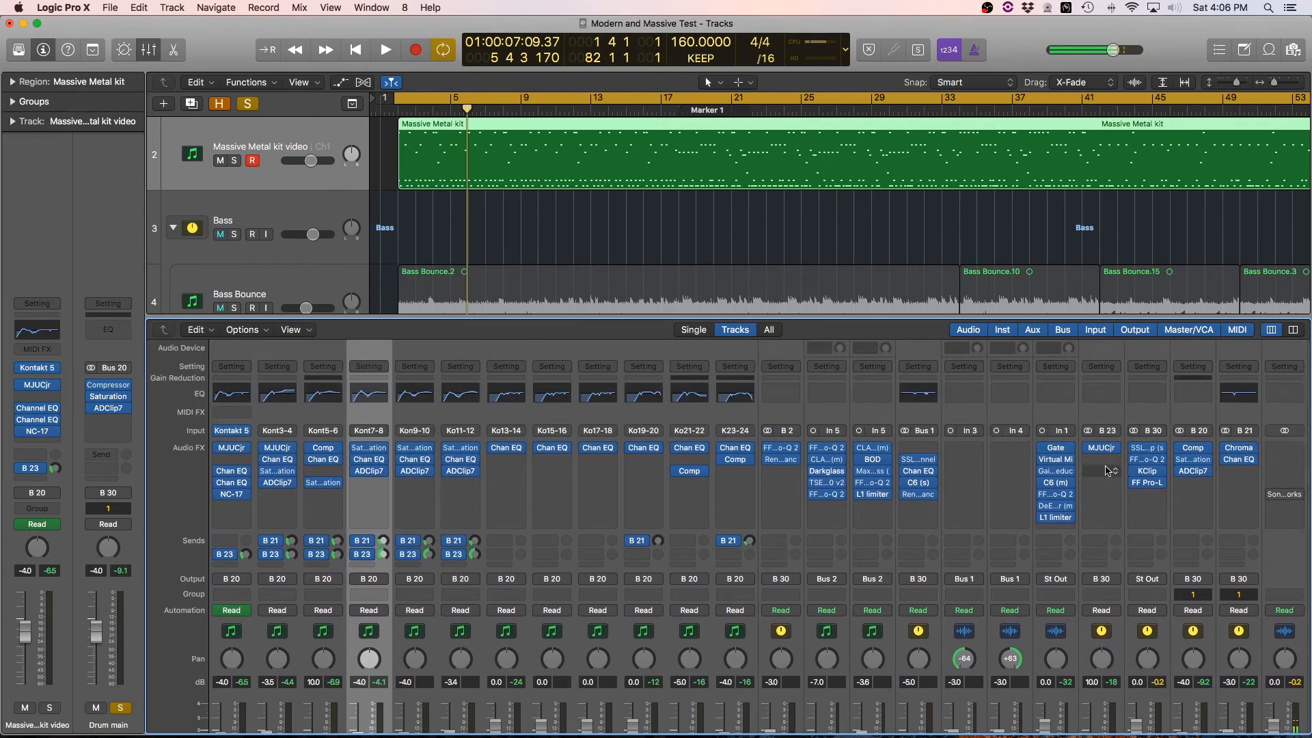
pyautogui.scroll(-5, 807, 547)
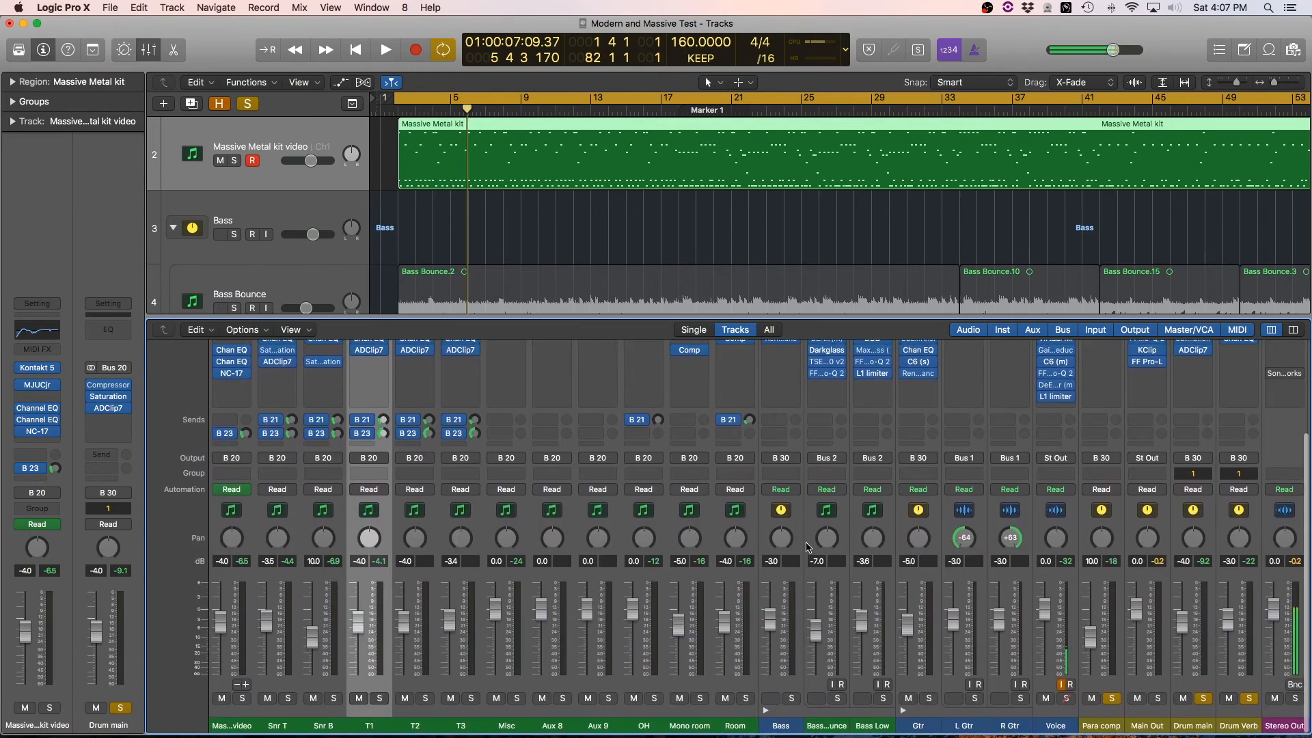
pyautogui.scroll(2, 807, 547)
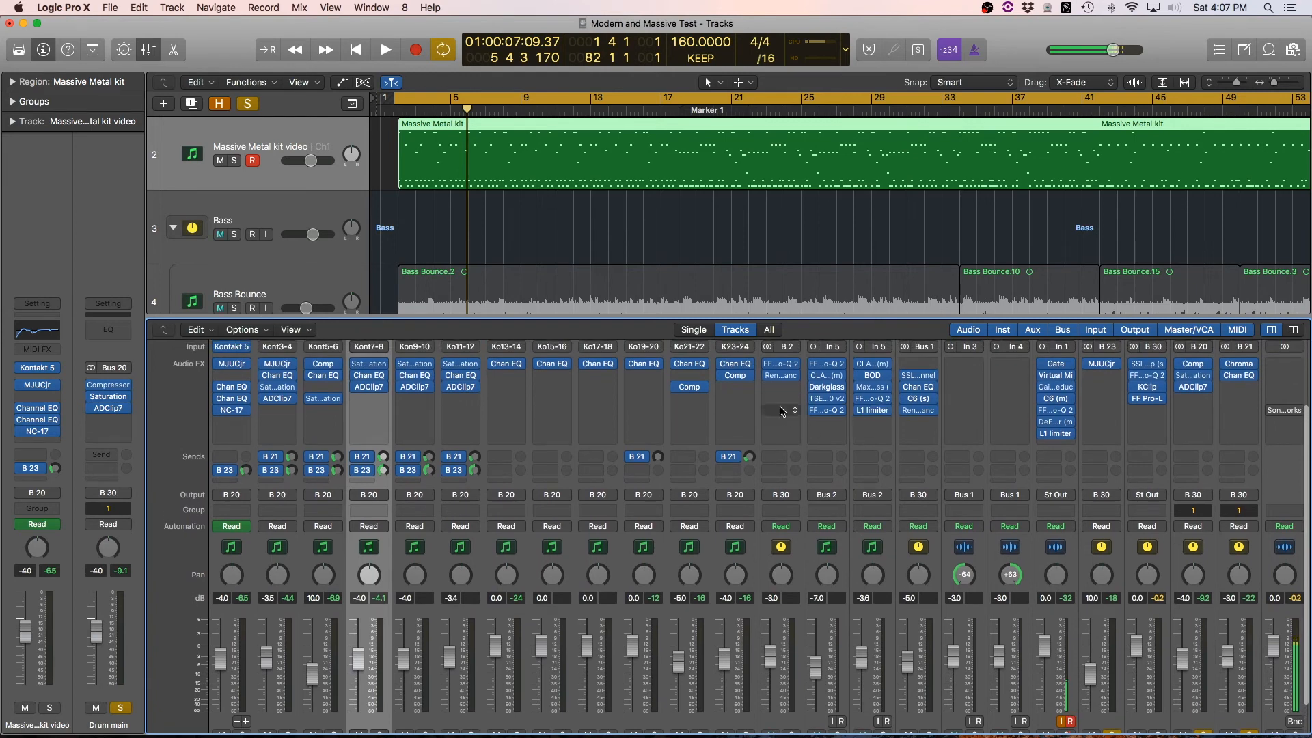
pyautogui.scroll(-2, 905, 435)
pyautogui.scroll(6, 1033, 471)
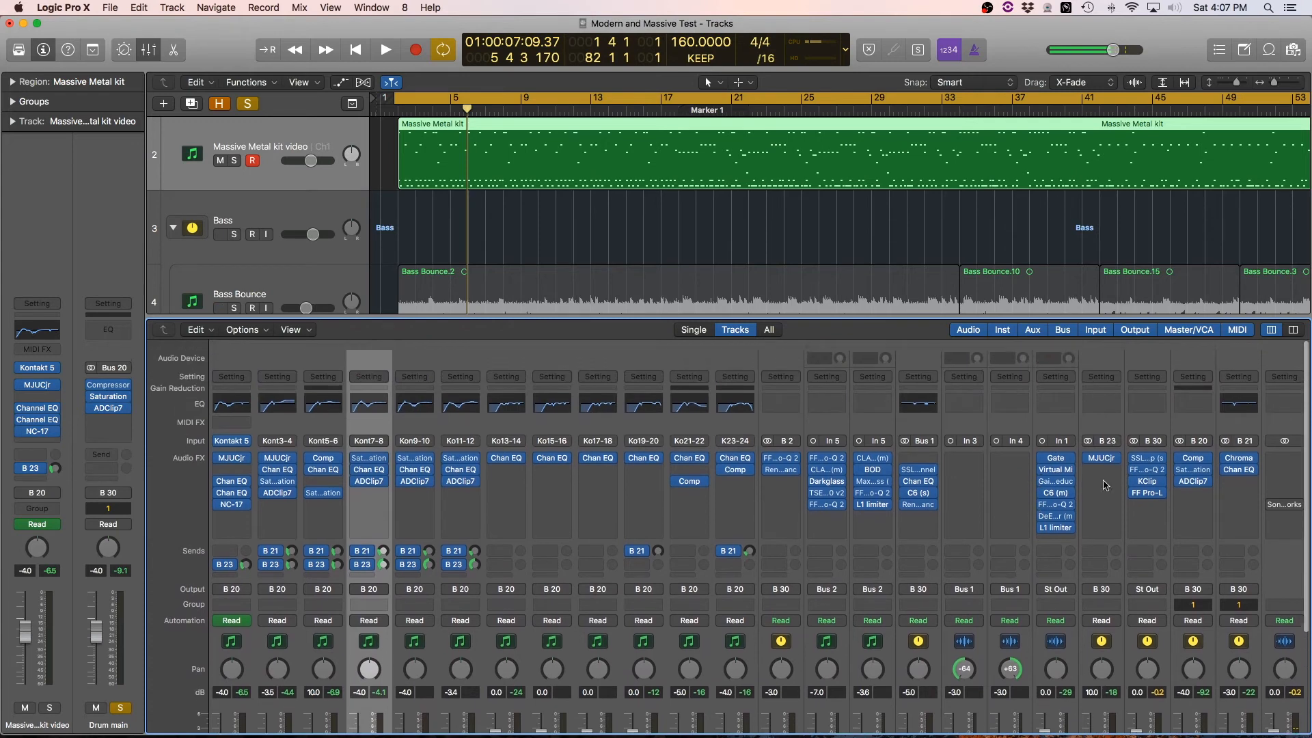
pyautogui.scroll(-7, 1052, 506)
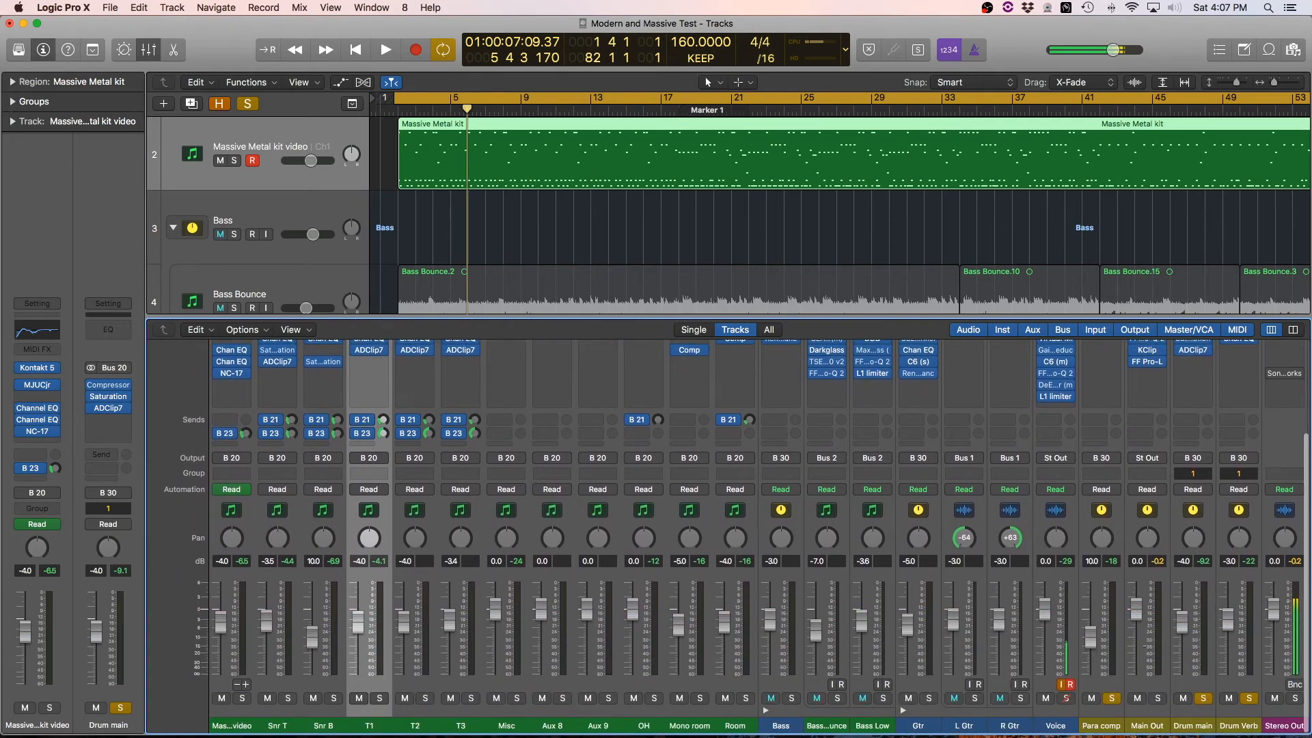
# - Open the SSLComp bus compressor on Main Out and play the drums through it, watching its compression meter
pyautogui.click(1150, 650)
pyautogui.scroll(2, 1152, 604)
pyautogui.scroll(2, 1154, 603)
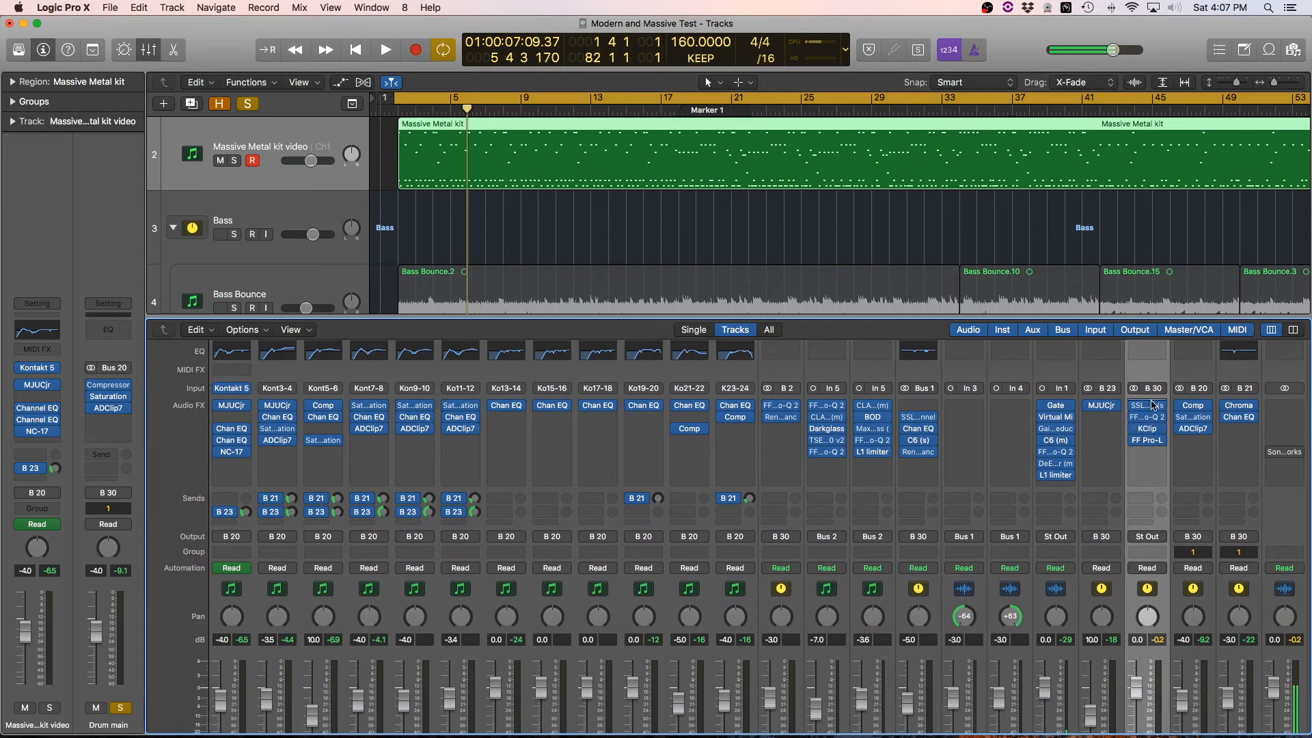
pyautogui.click(1149, 406)
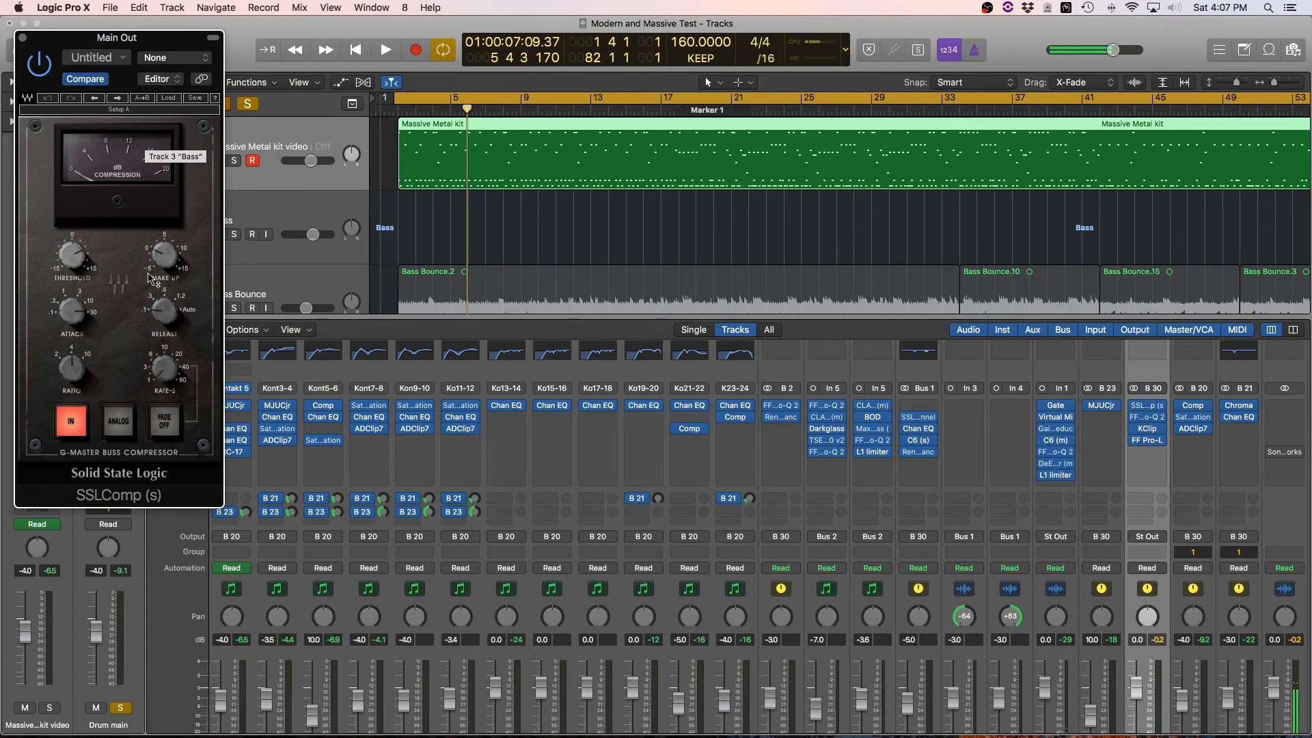
pyautogui.moveTo(71, 317)
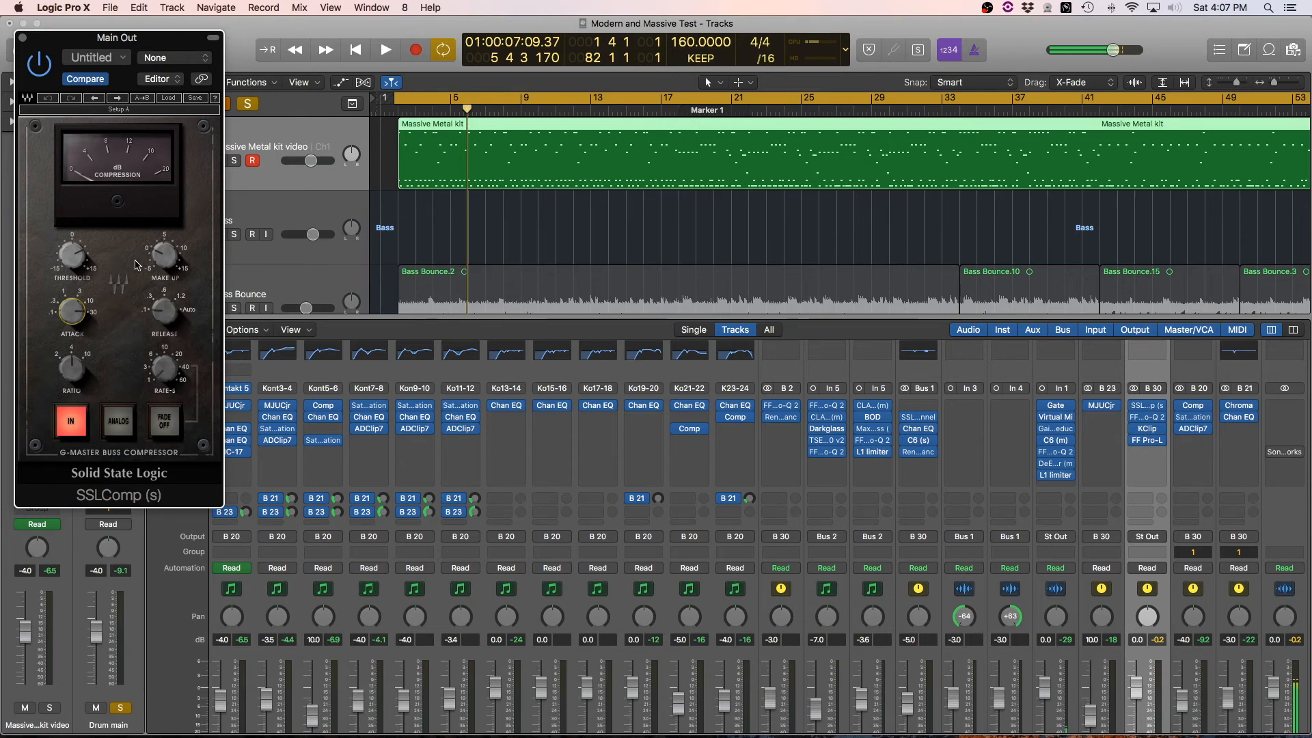
pyautogui.press('space')
pyautogui.moveTo(171, 243)
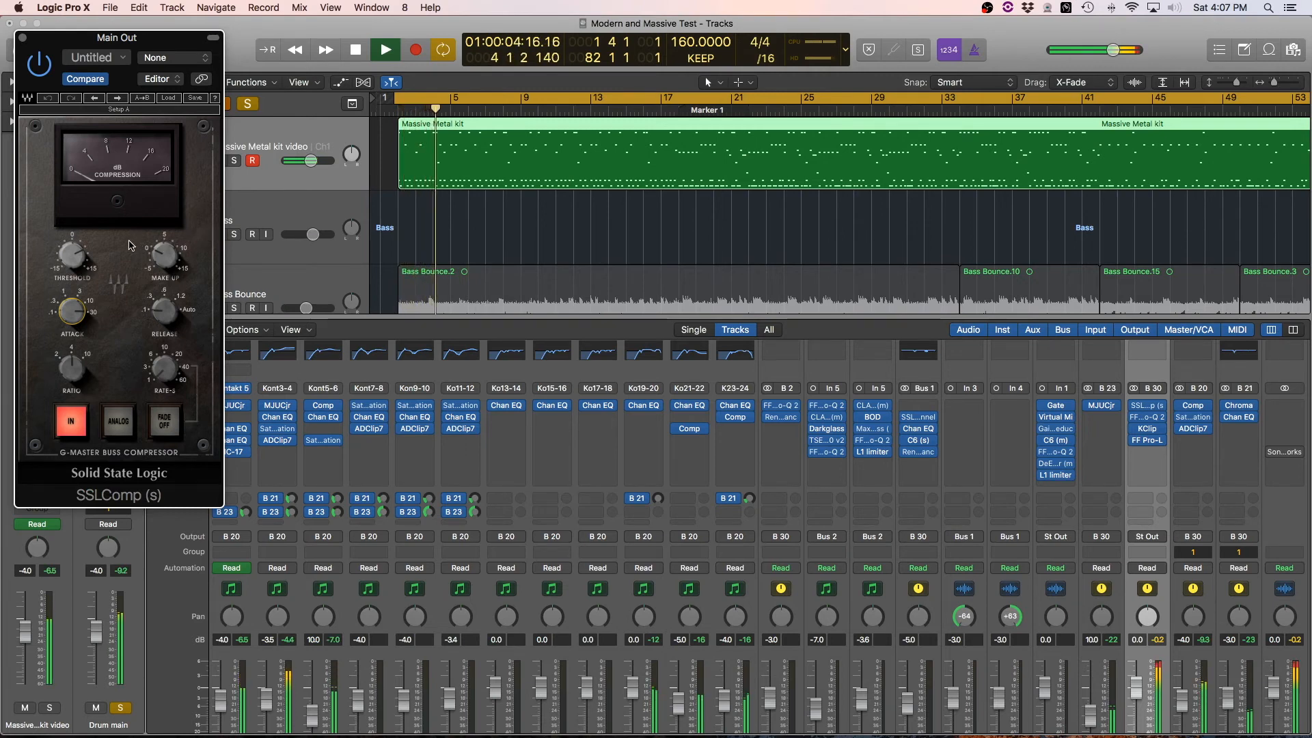
pyautogui.press('space')
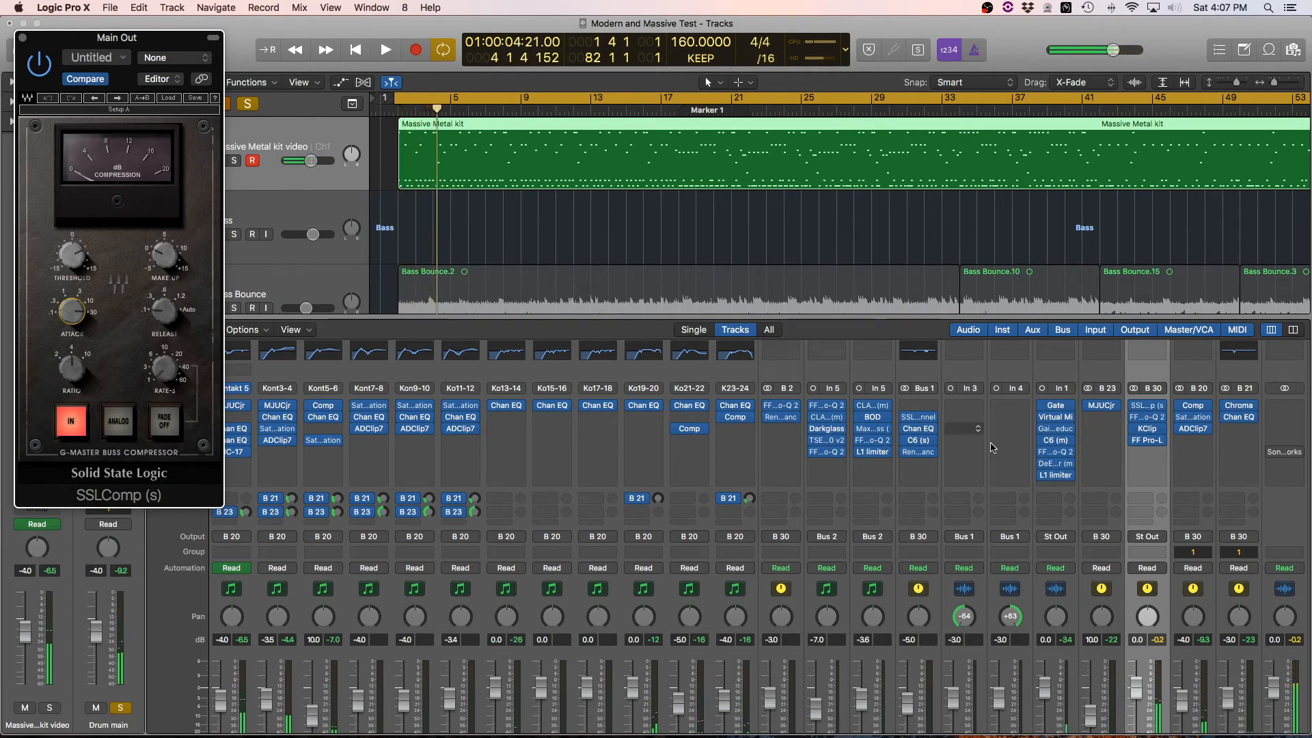
# - Turn off all track solos, play the full mix through SSLComp, and close the compressor window
pyautogui.scroll(-5, 991, 547)
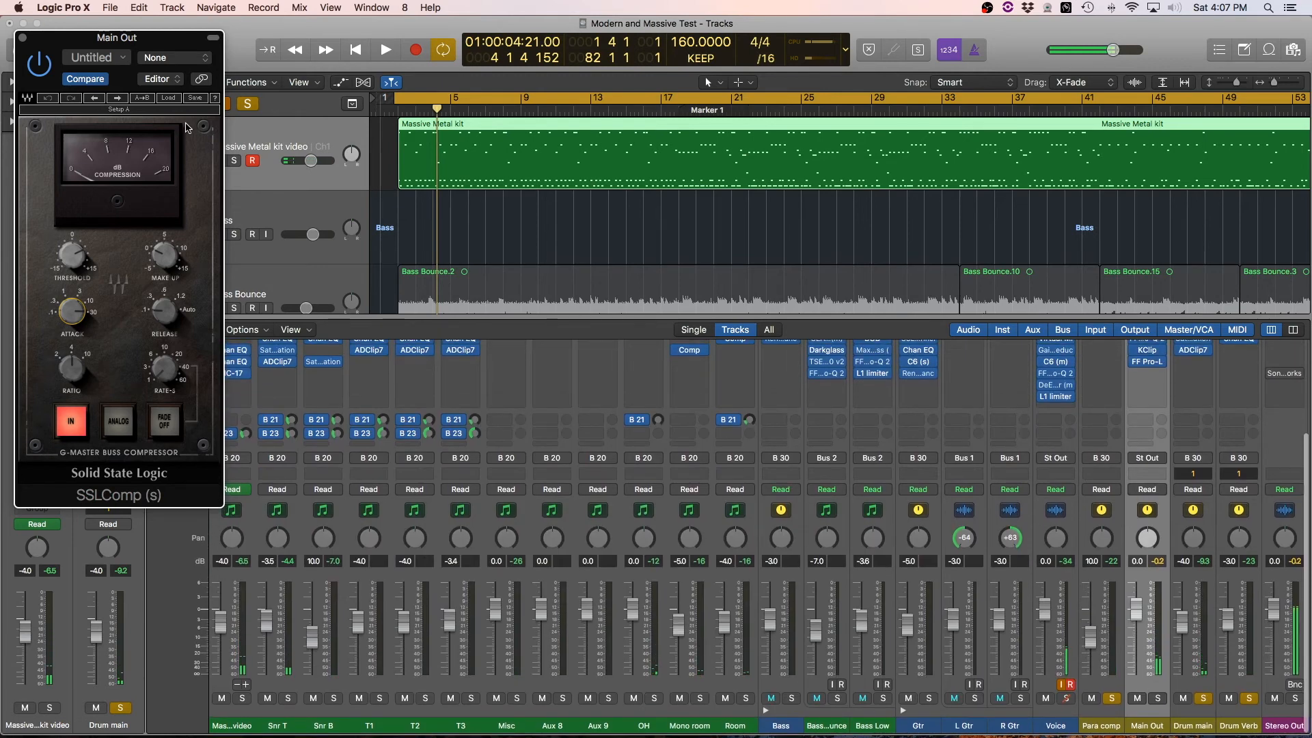
pyautogui.click(247, 105)
pyautogui.press('space')
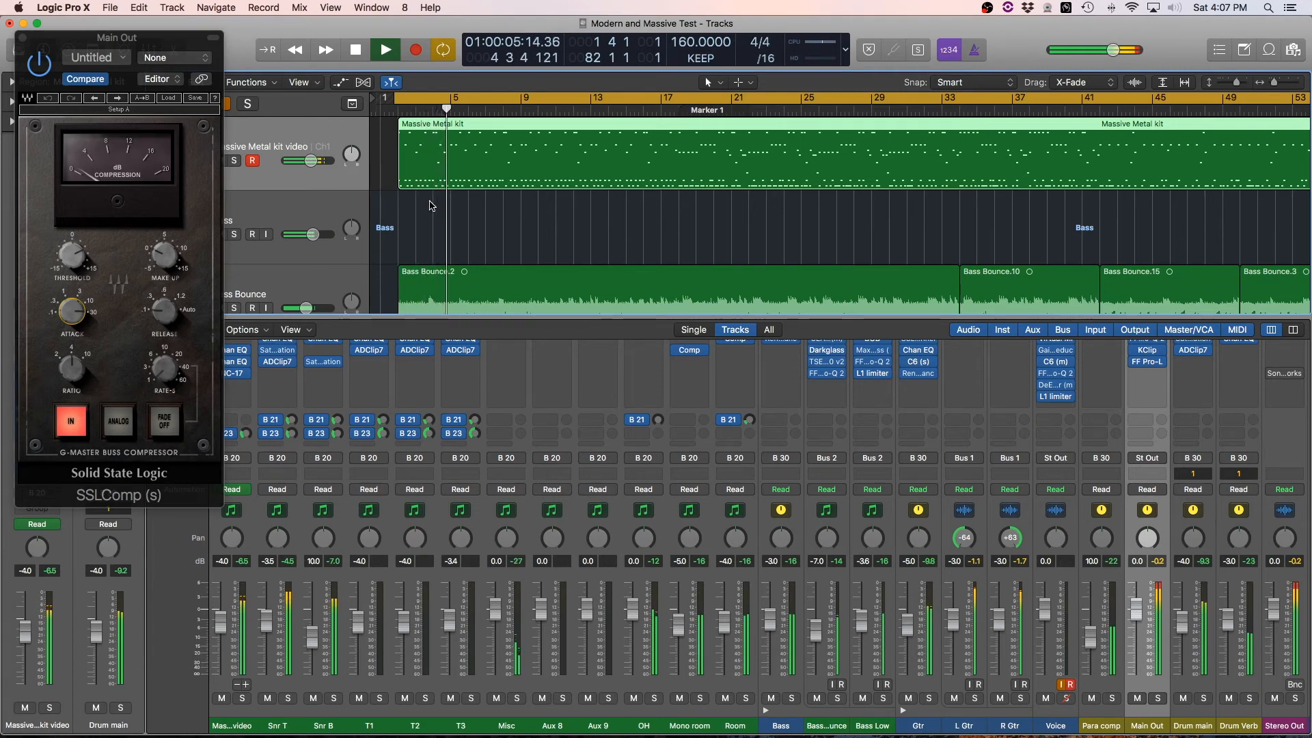
pyautogui.press('space')
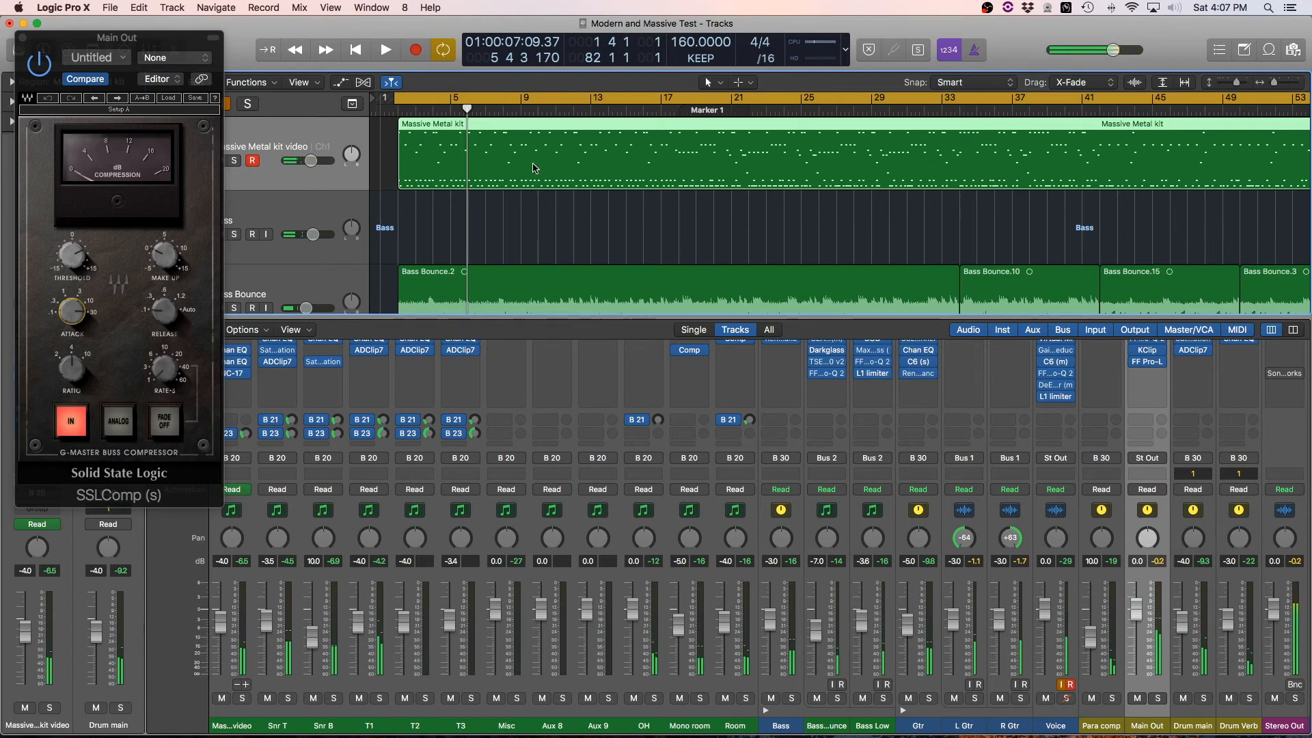
pyautogui.click(23, 36)
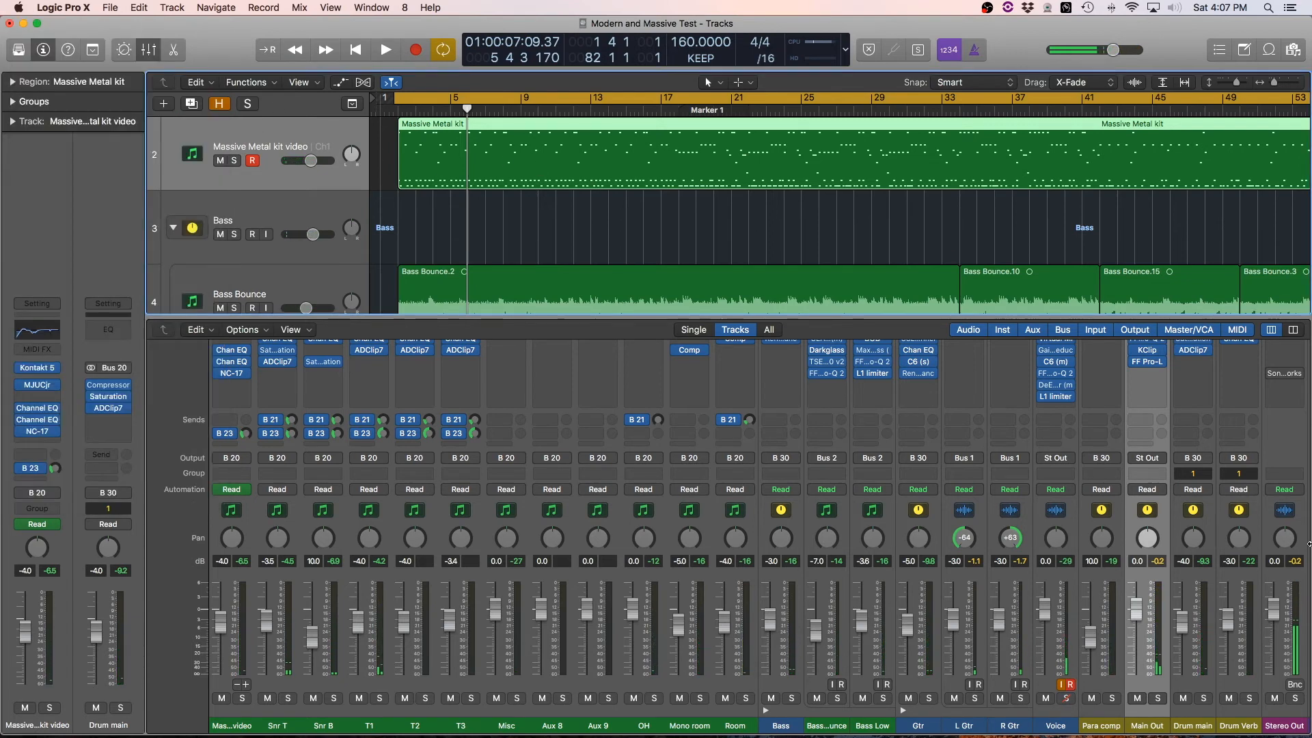
# - Open Main Out's FF Pro-Q 2 and move its window to the middle of the screen
pyautogui.scroll(3, 1151, 414)
pyautogui.click(1152, 421)
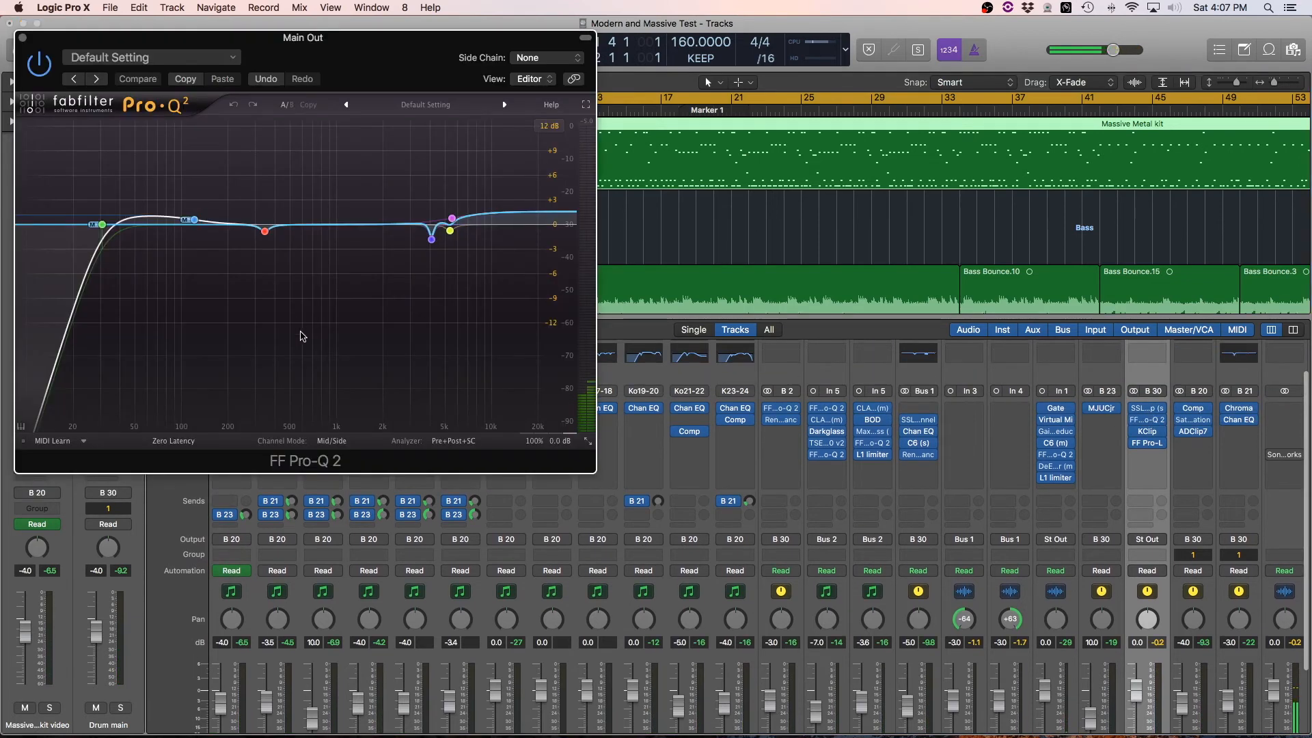
pyautogui.moveTo(296, 40); pyautogui.dragTo(716, 61)
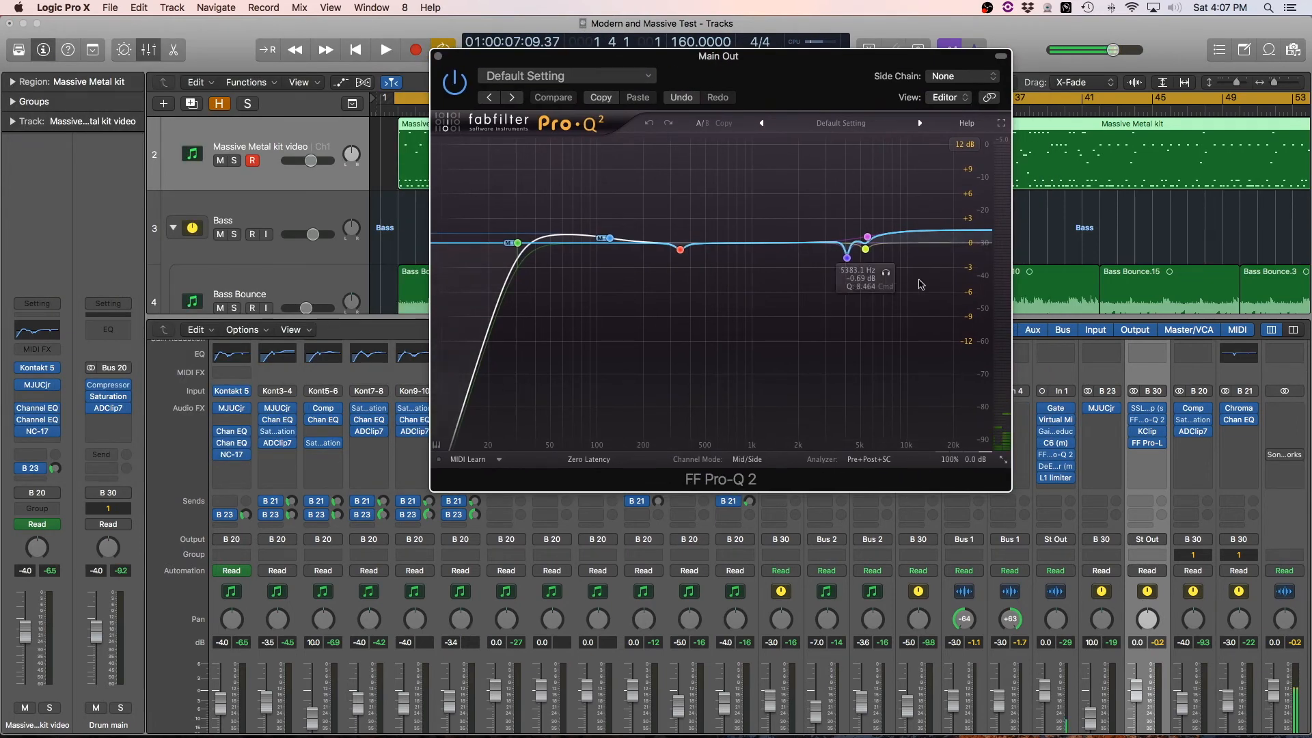
# - Set the slope of the Pro-Q 2 low cut band to 18 dB/oct
pyautogui.click(517, 243)
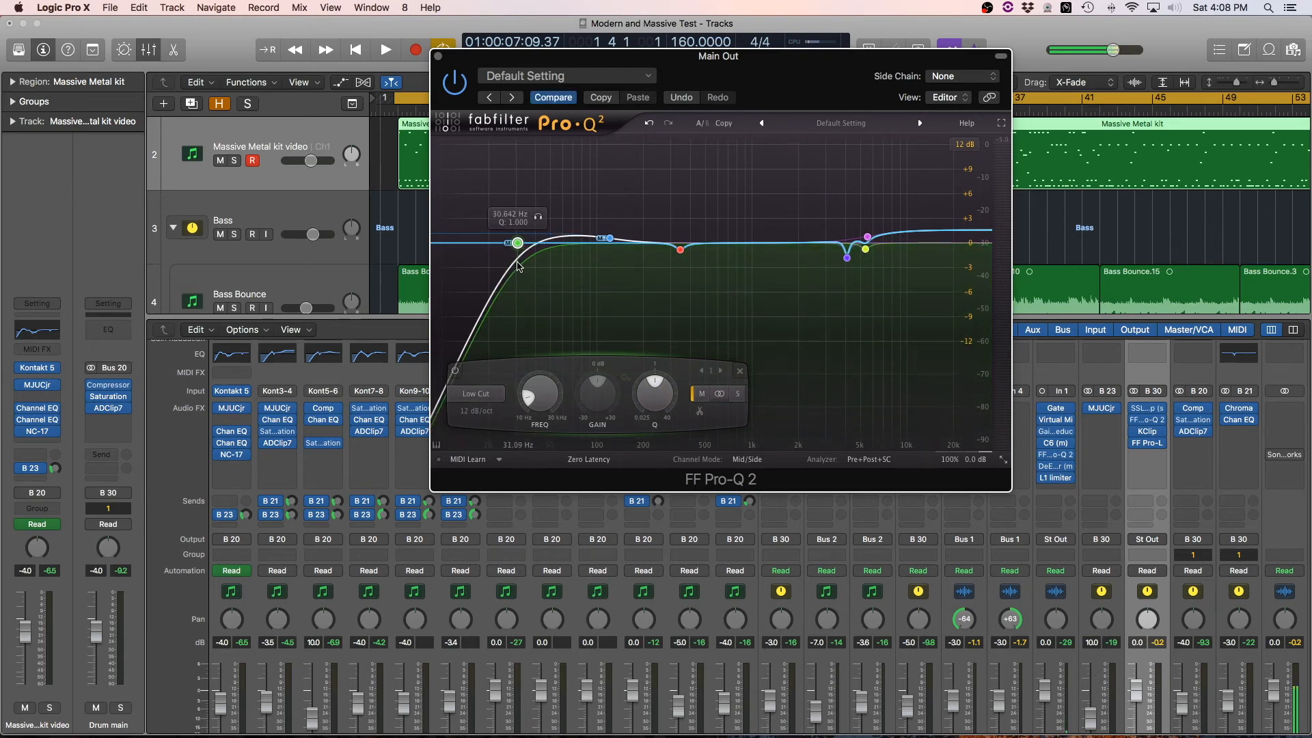
pyautogui.click(478, 411)
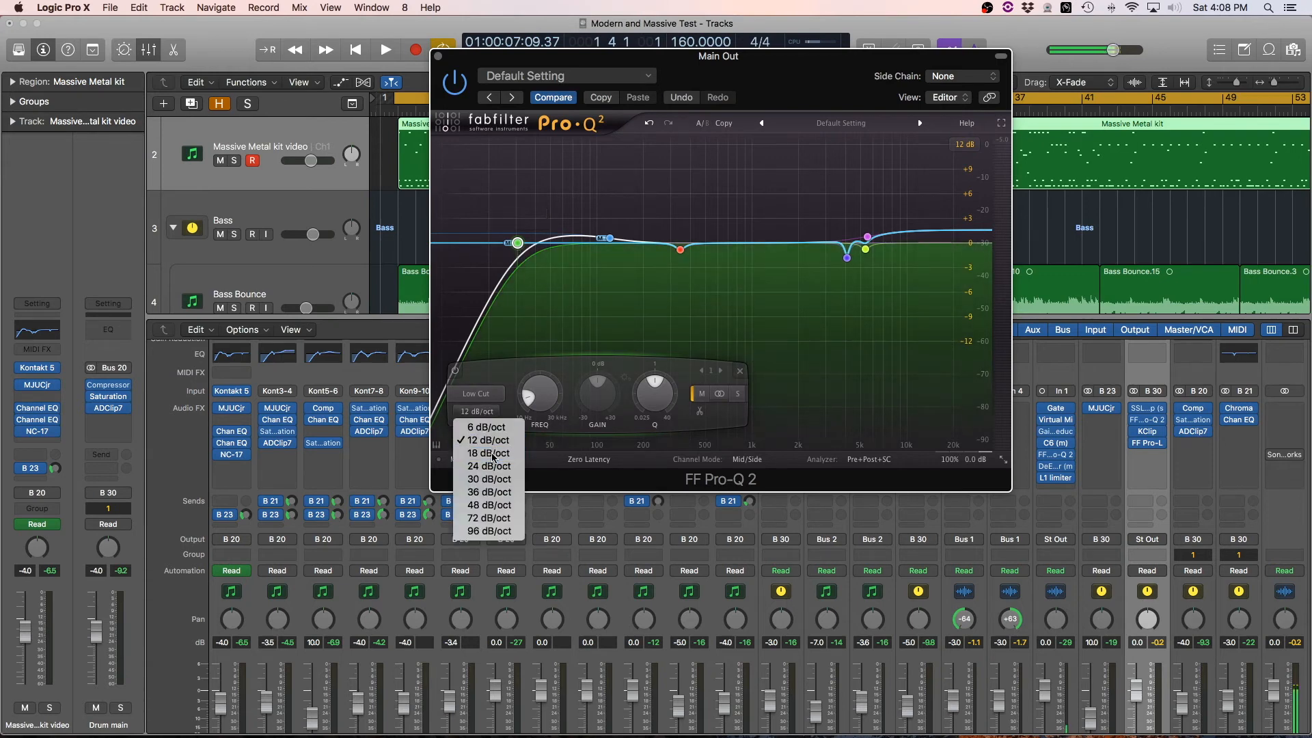
pyautogui.click(489, 453)
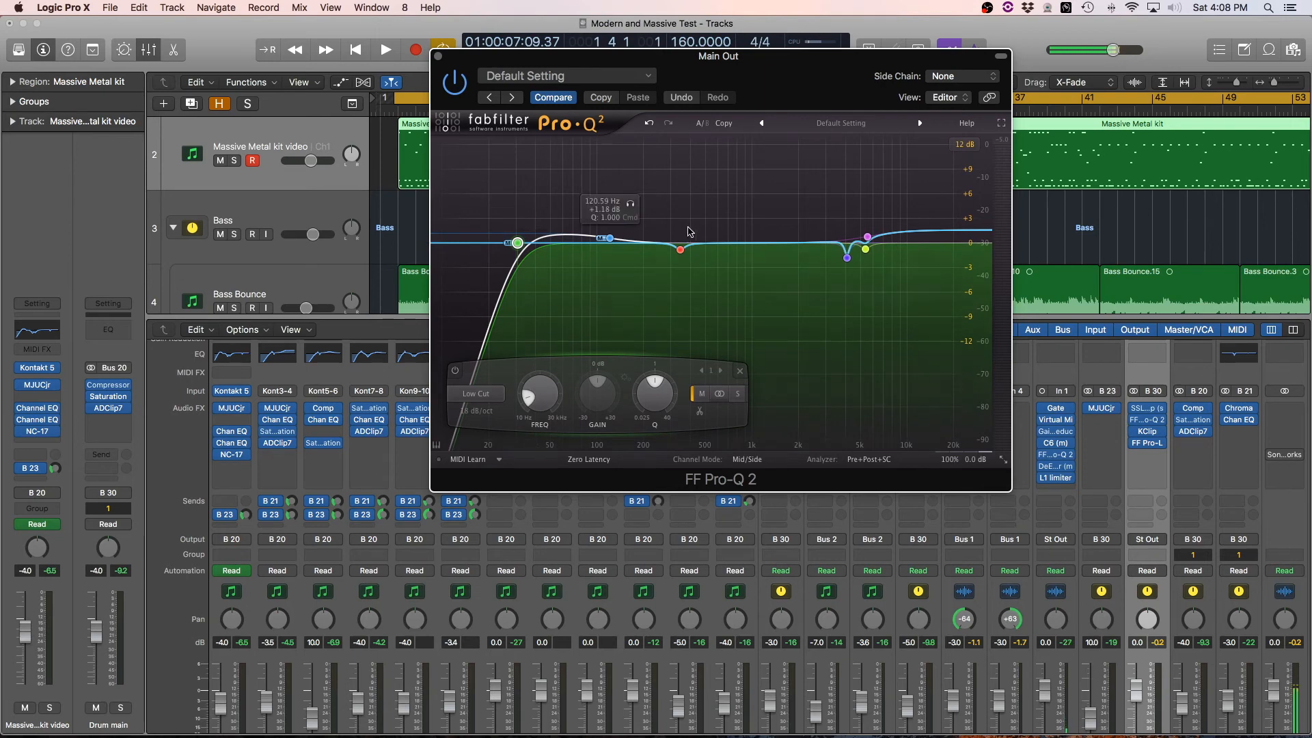
# - Play the mix with the Pro-Q 2 low shelf band auditioned alone, and compare it with that band bypassed
pyautogui.click(610, 239)
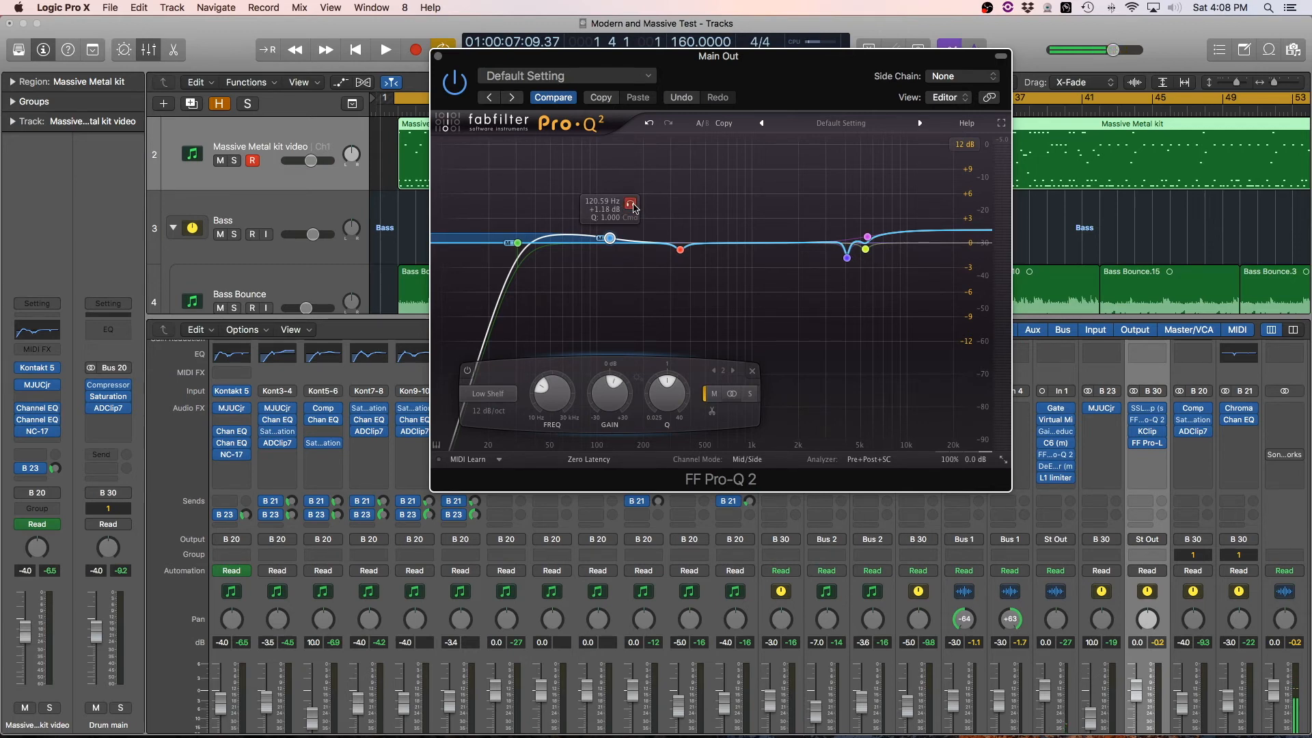
pyautogui.press('space')
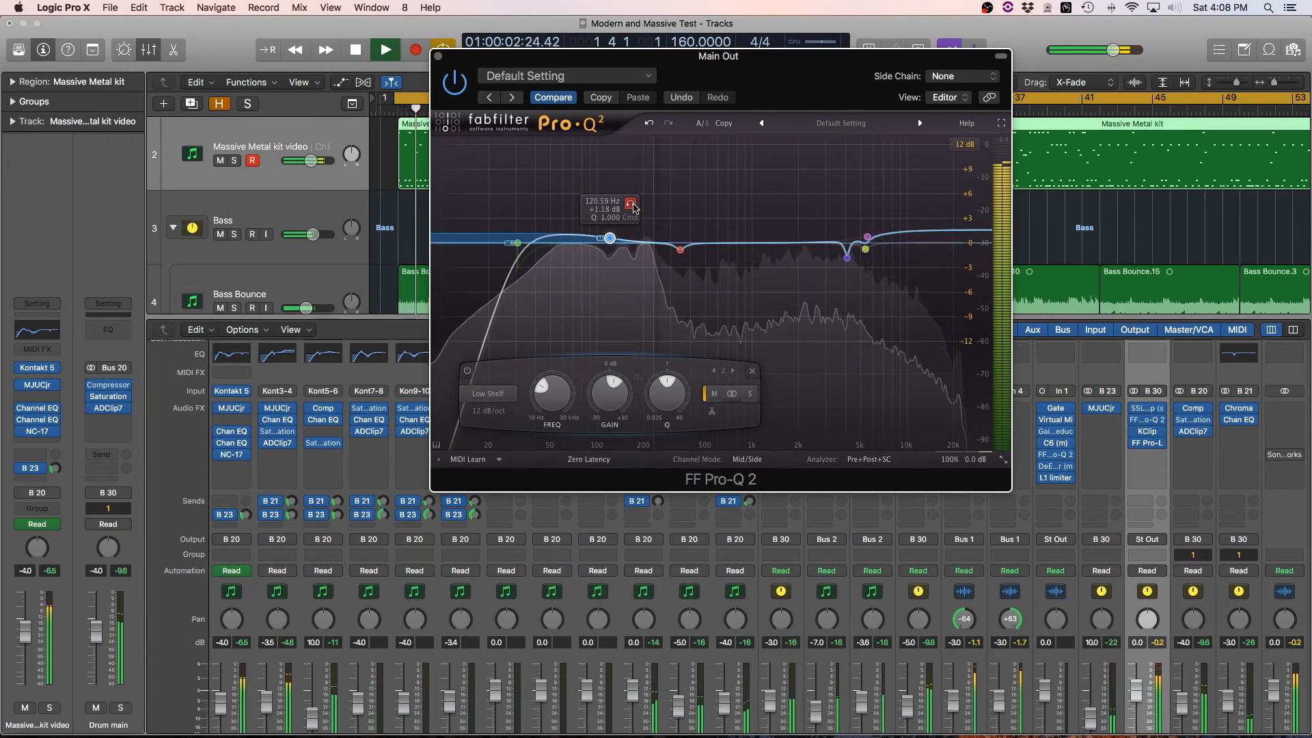
pyautogui.click(467, 371)
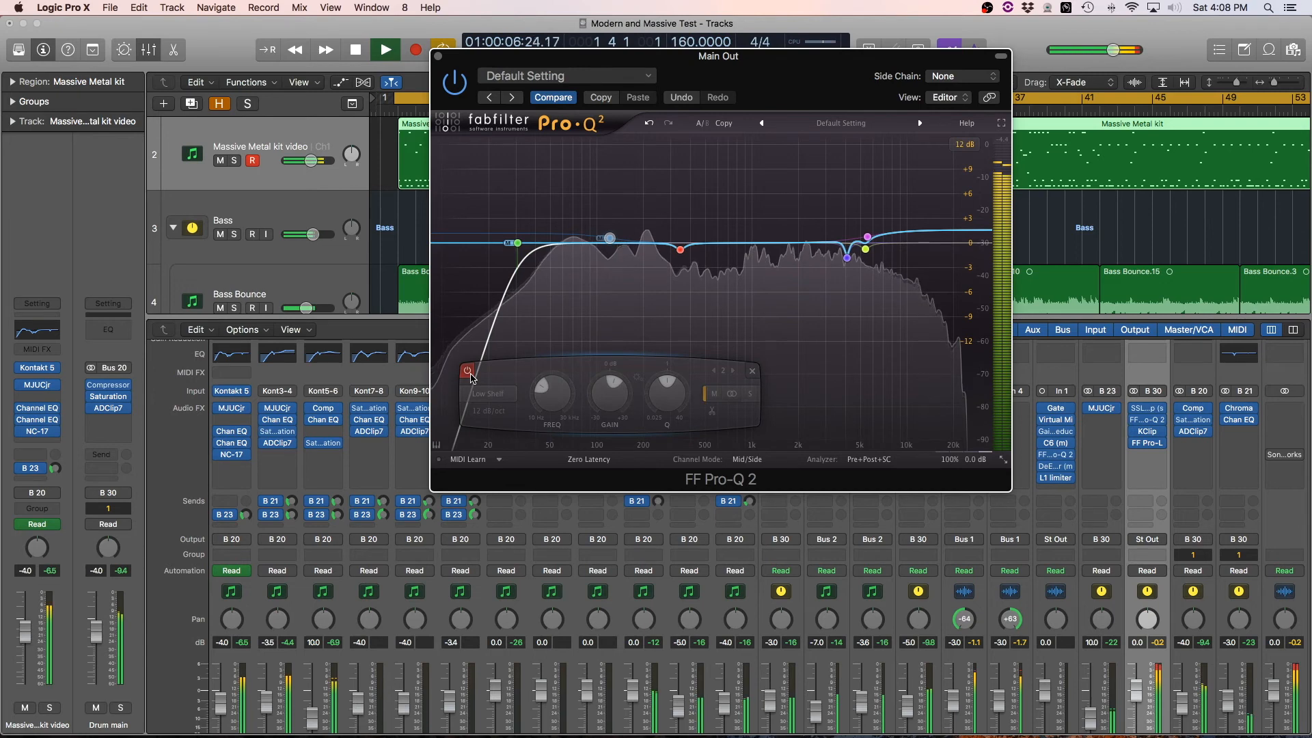
pyautogui.press('space')
# - Inspect the frequency, gain and Q of the three narrow cuts in the Pro-Q 2 low mids and upper mids
pyautogui.click(680, 249)
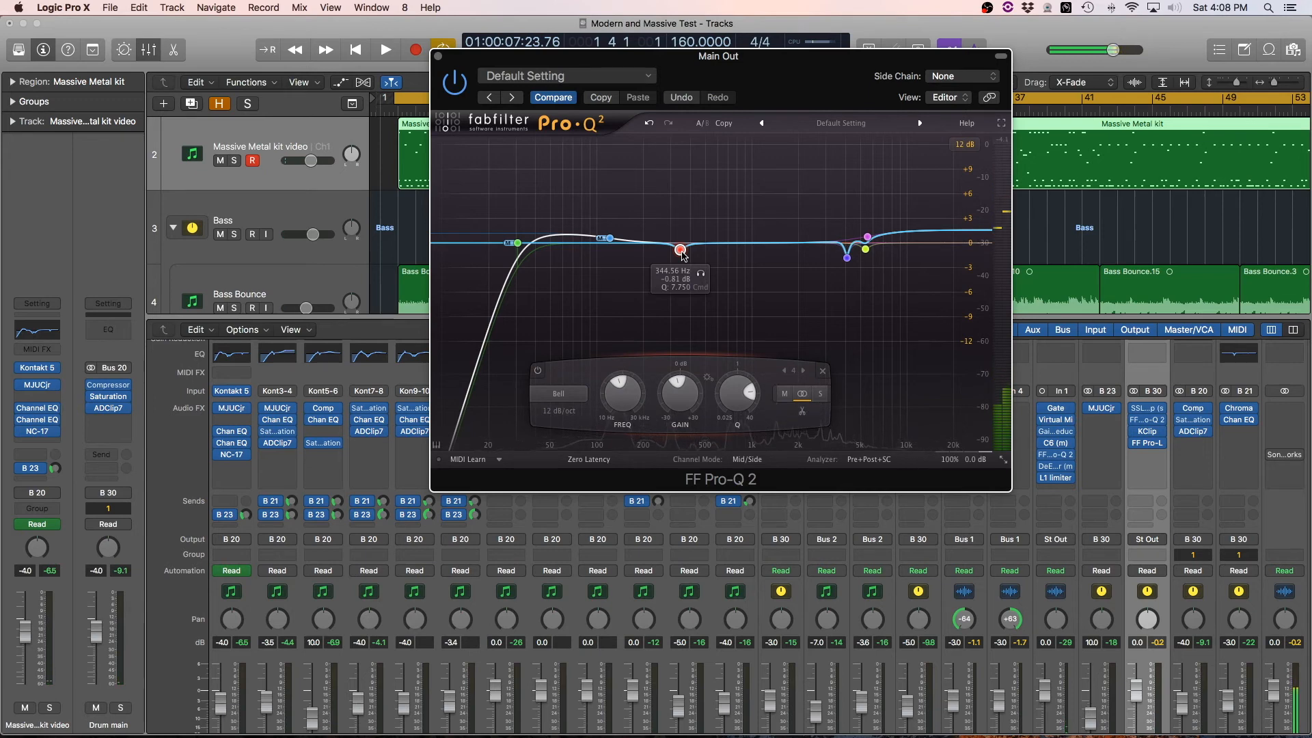
pyautogui.moveTo(847, 259)
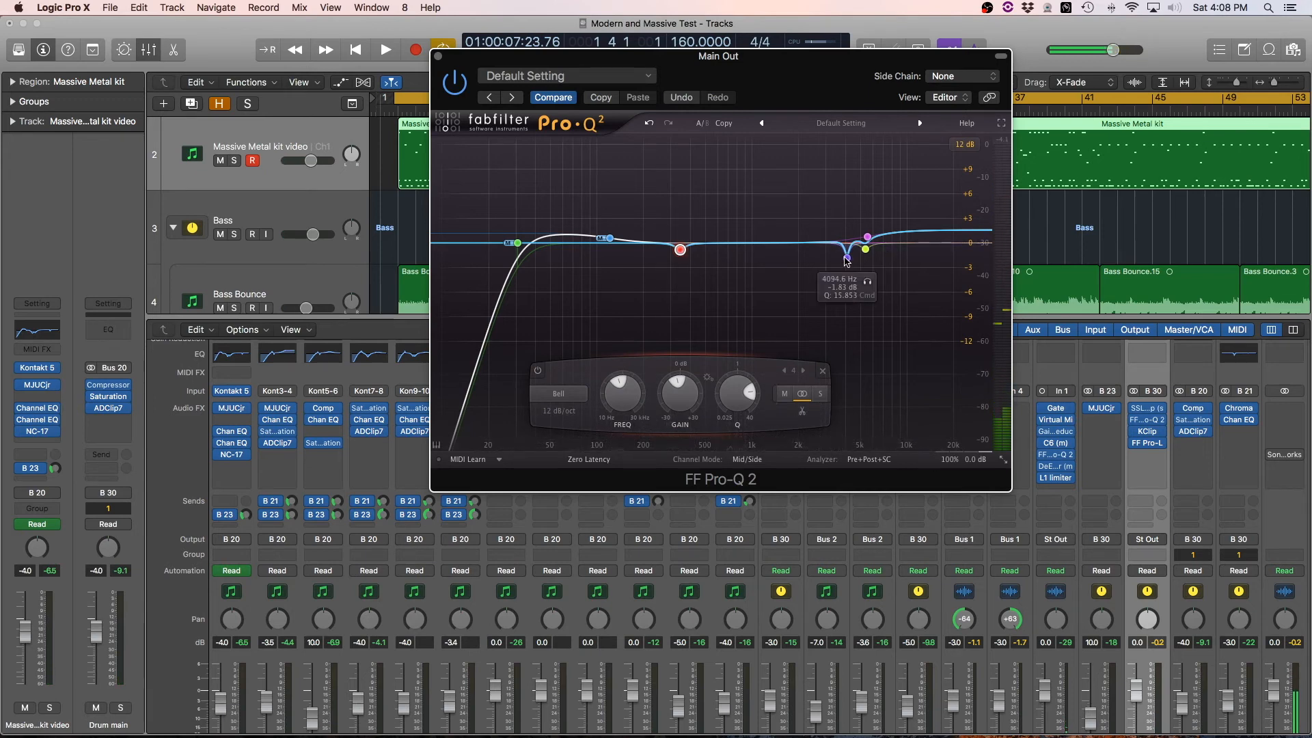
pyautogui.click(866, 250)
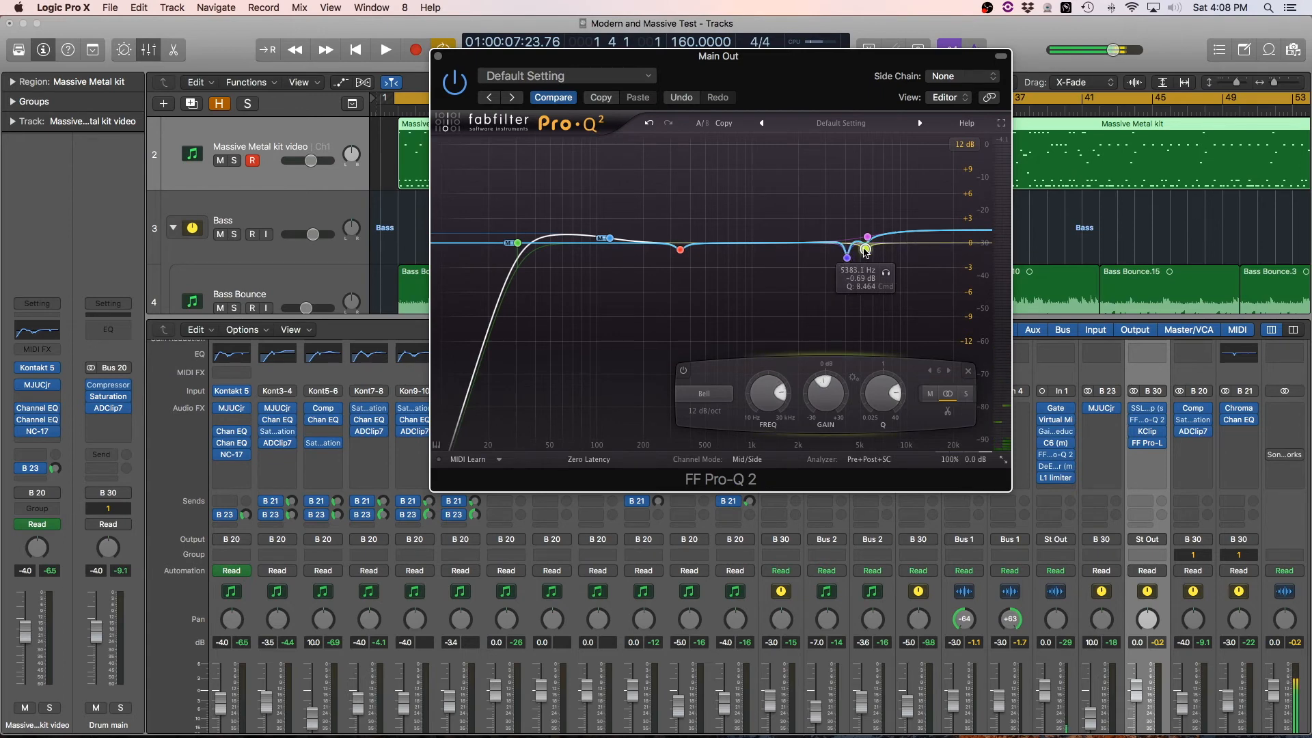
pyautogui.moveTo(680, 249)
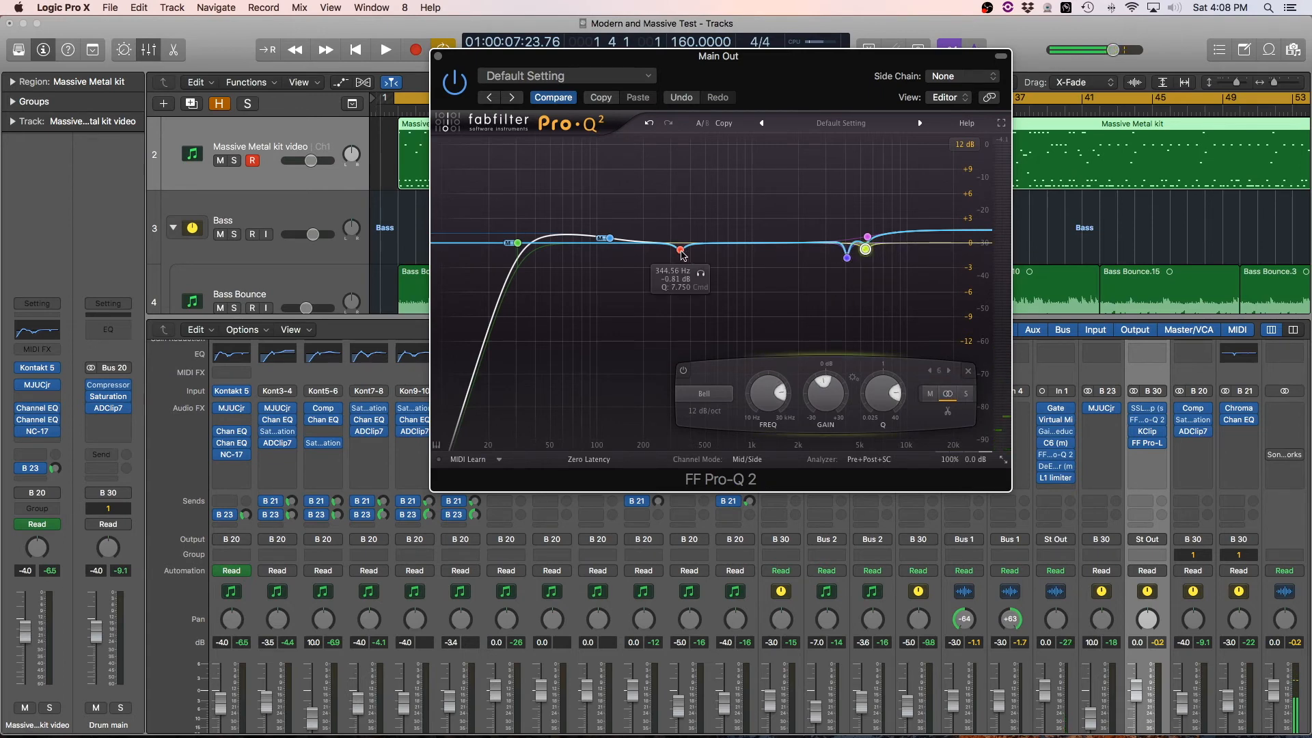
# - Play the mix and compare the Pro-Q 2 high shelf band bypassed and enabled, then close the EQ
pyautogui.click(868, 239)
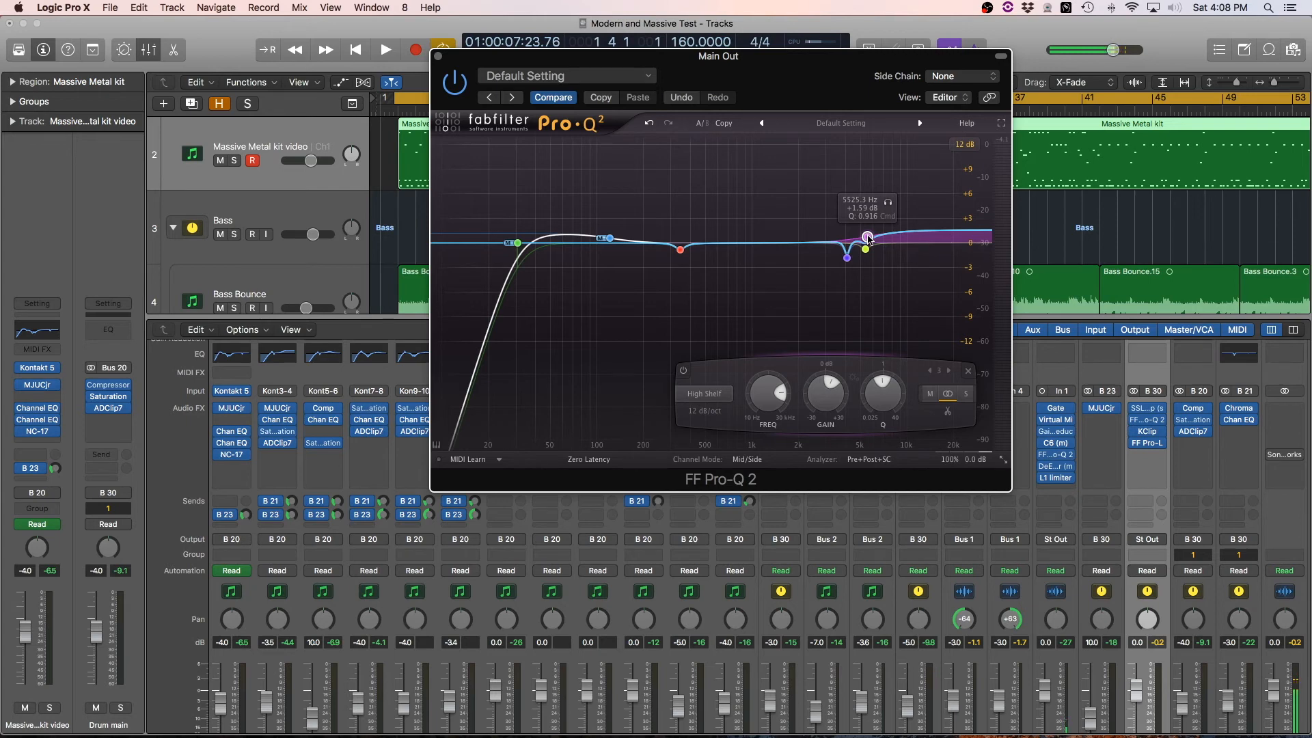
pyautogui.press('space')
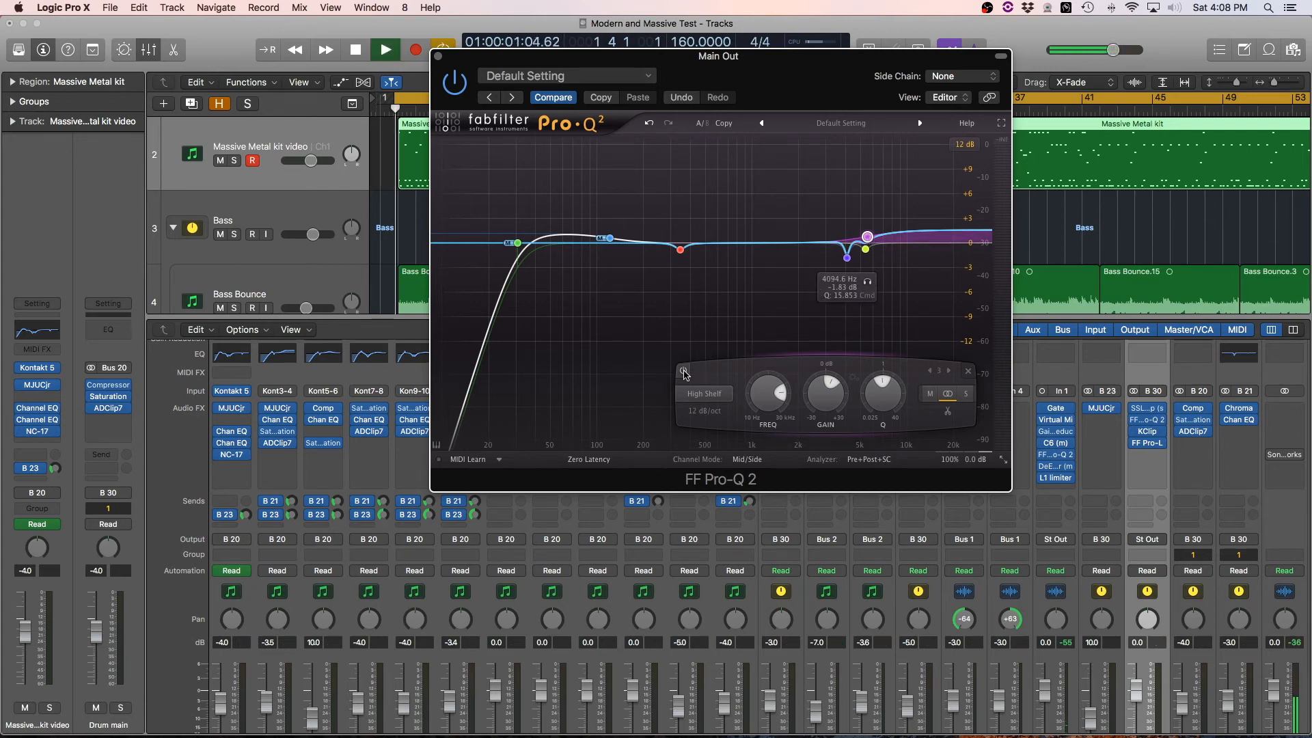
pyautogui.click(684, 373)
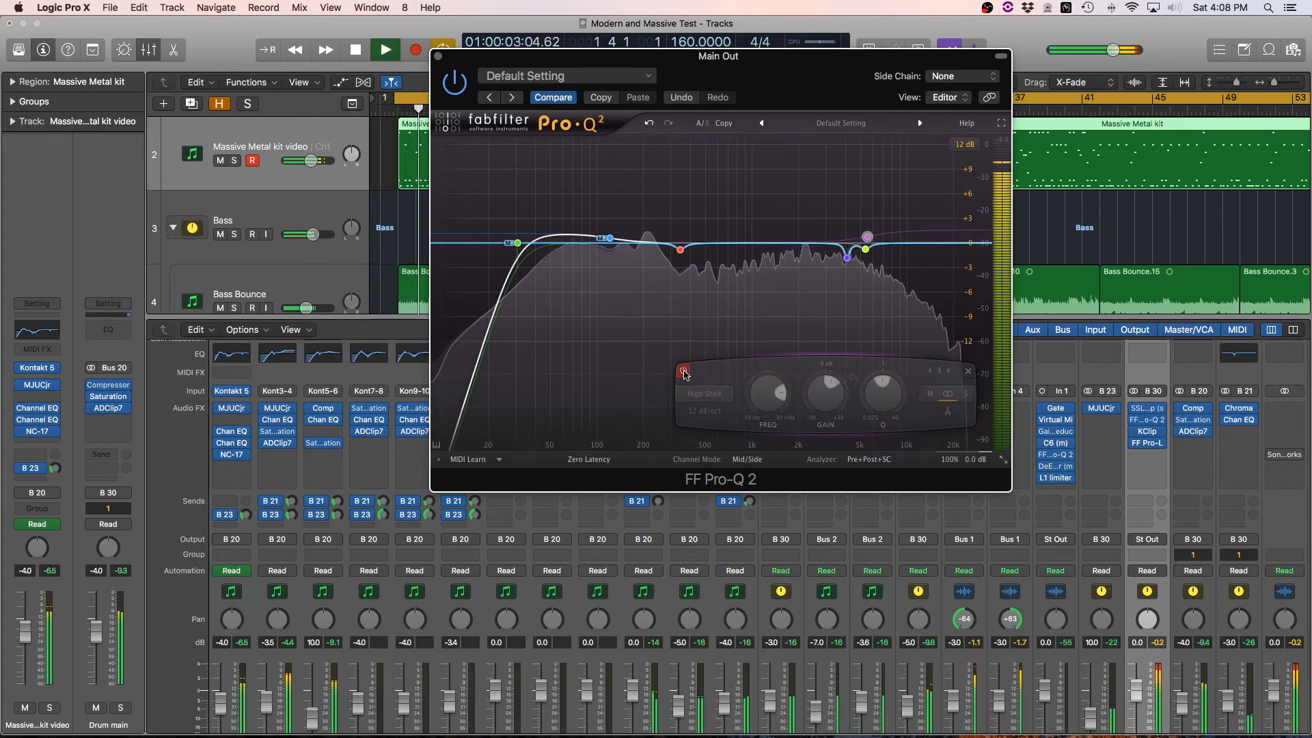
pyautogui.click(684, 372)
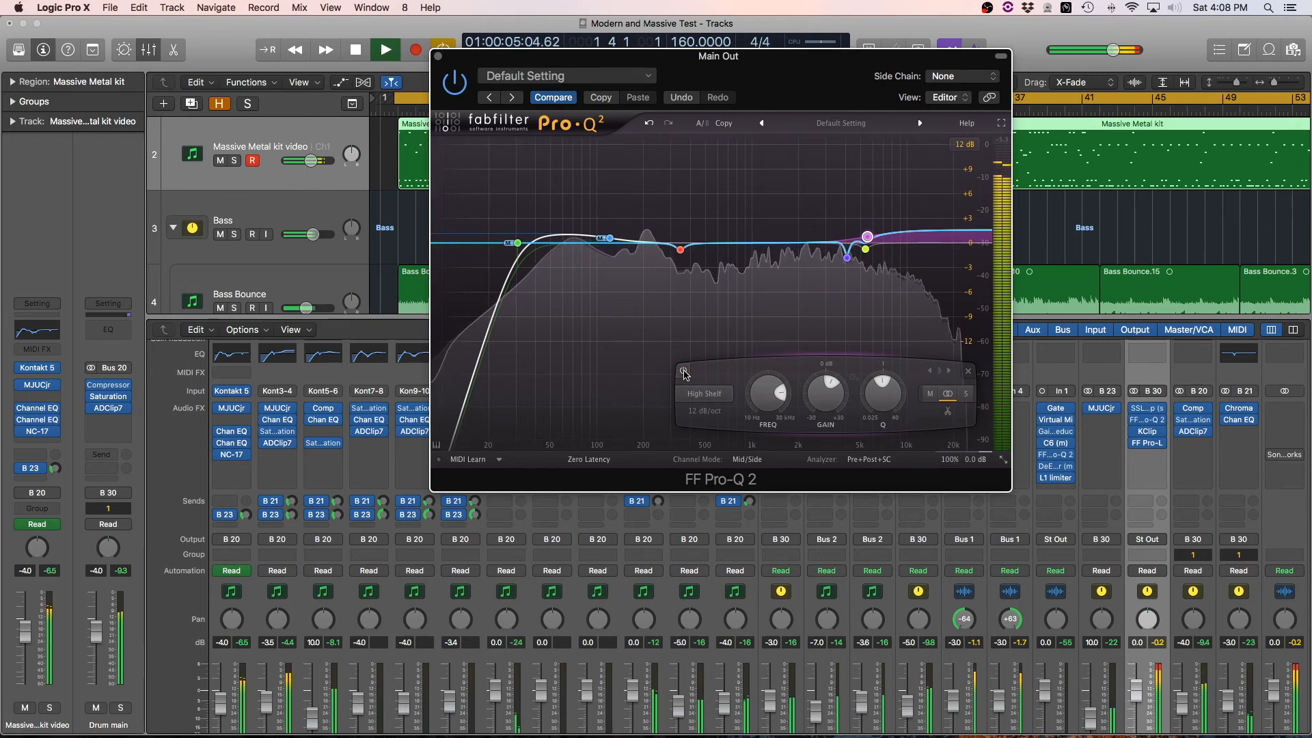
pyautogui.press('space')
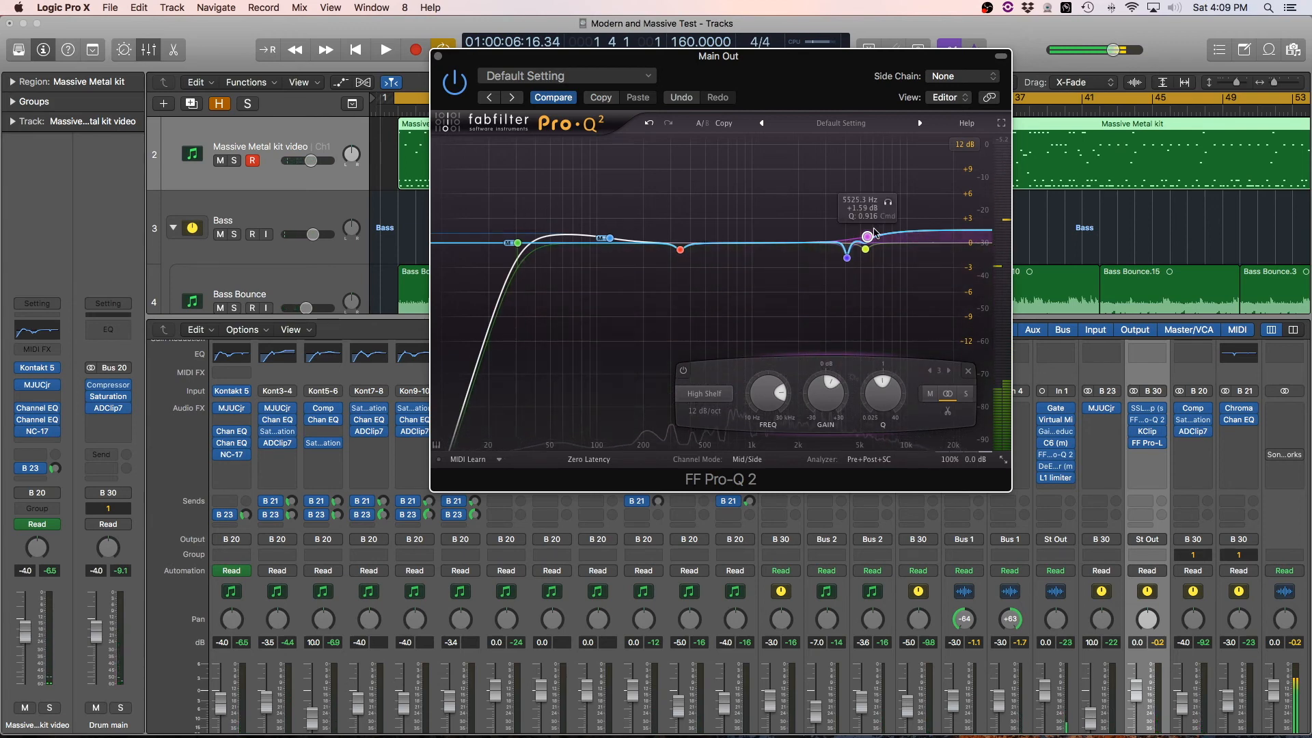
pyautogui.click(438, 56)
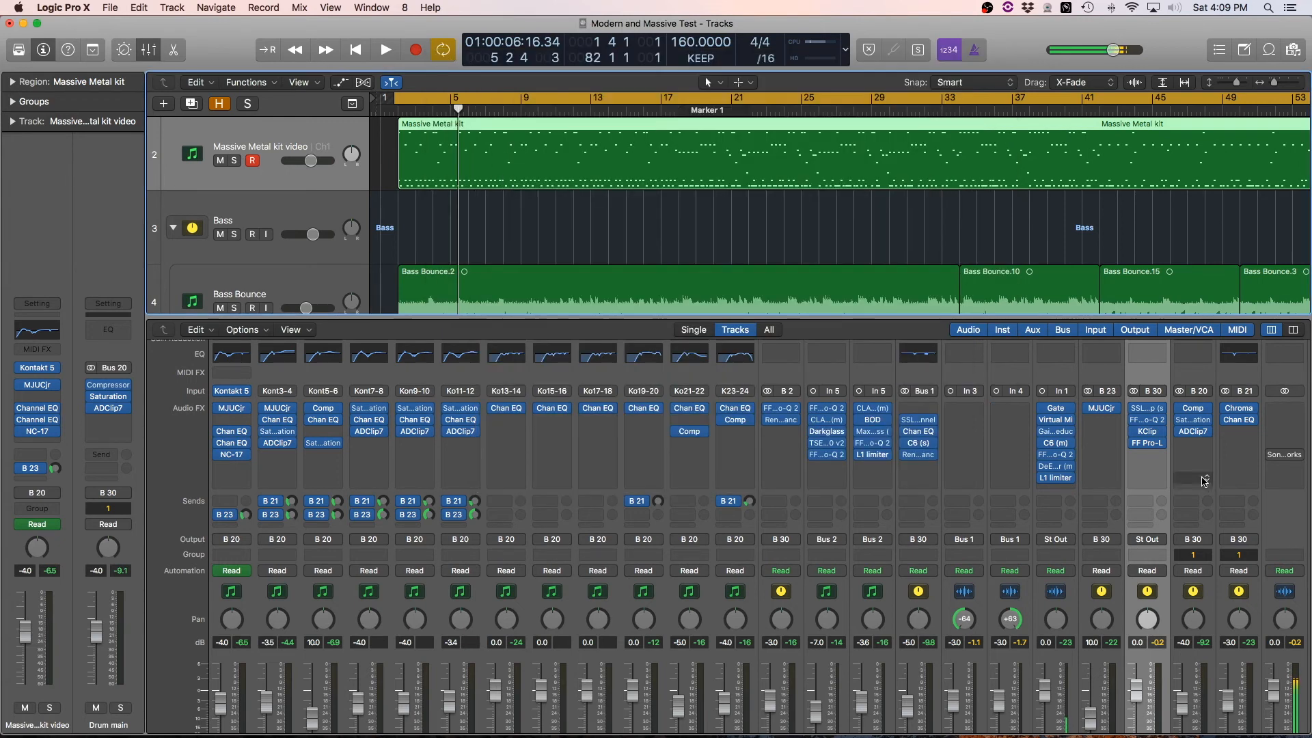
# - Open Main Out's KClip, review its clipping settings, and play the mix briefly through it before closing it
pyautogui.click(1147, 431)
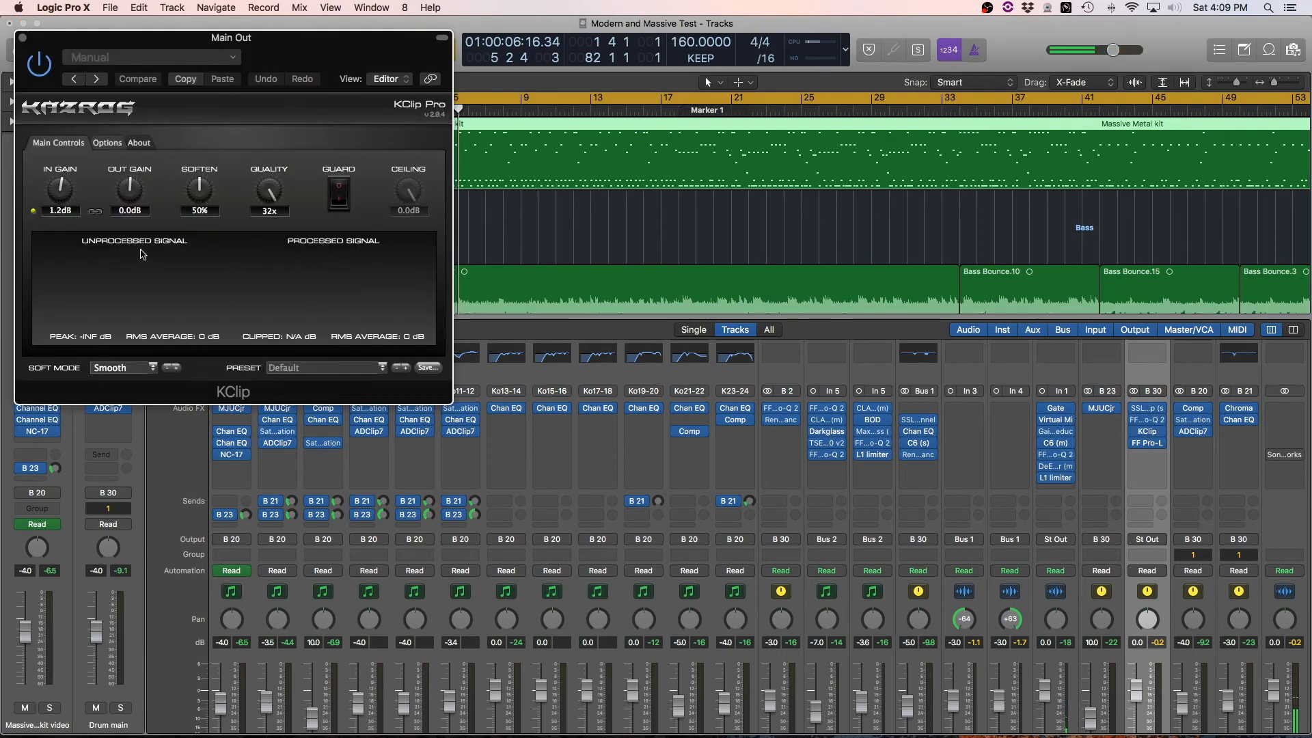
pyautogui.moveTo(200, 44); pyautogui.dragTo(486, 96)
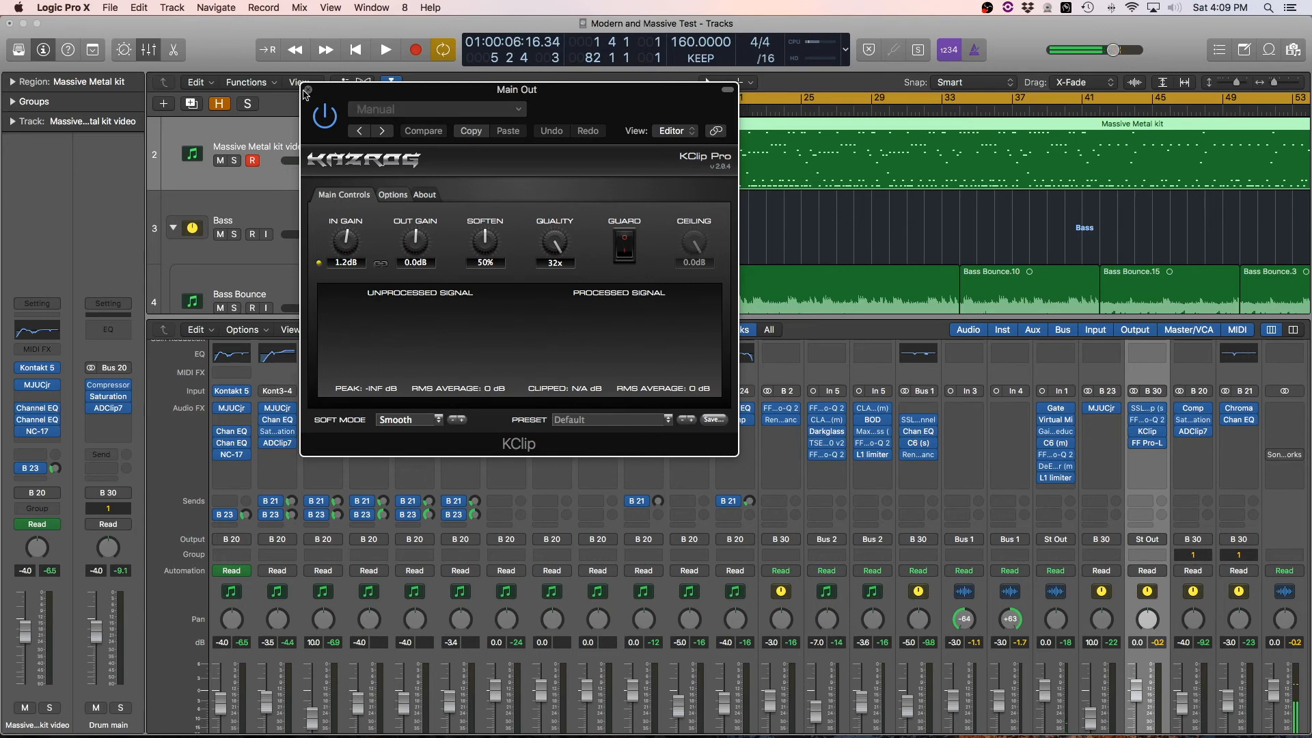
pyautogui.moveTo(1136, 434)
pyautogui.press('space')
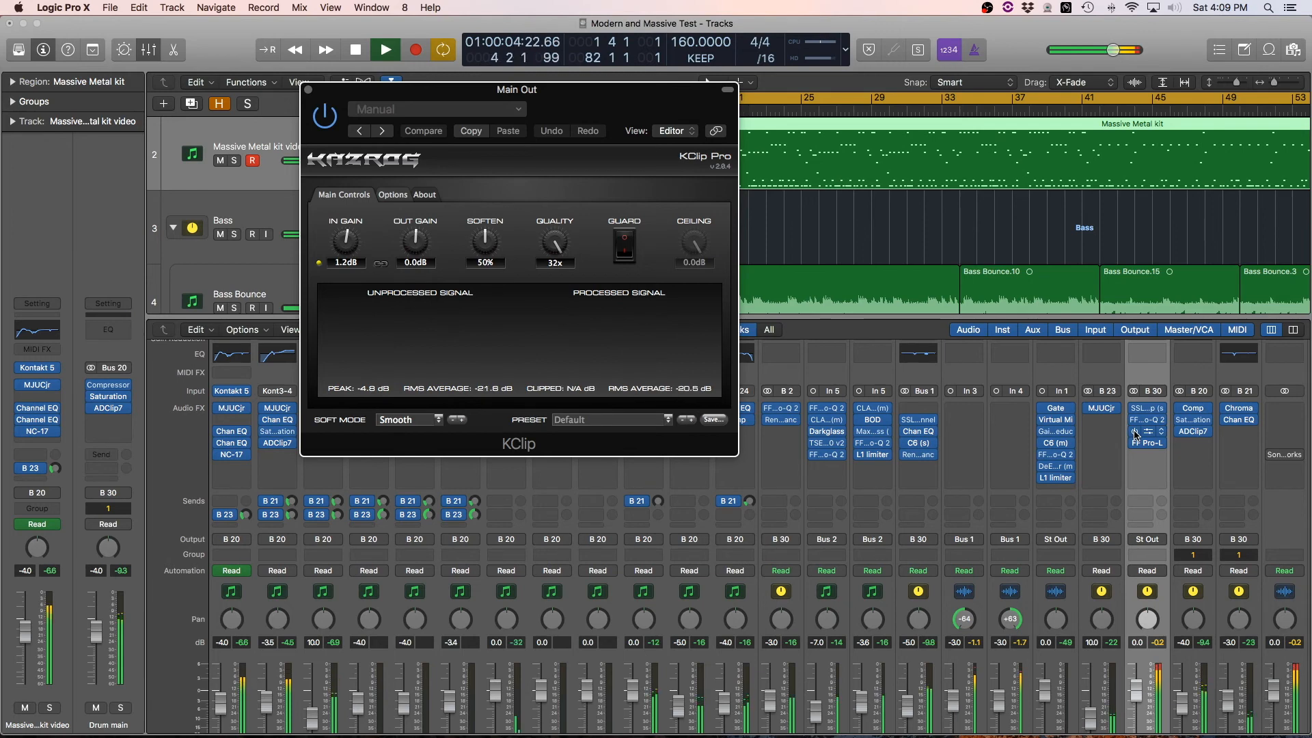
pyautogui.press('space')
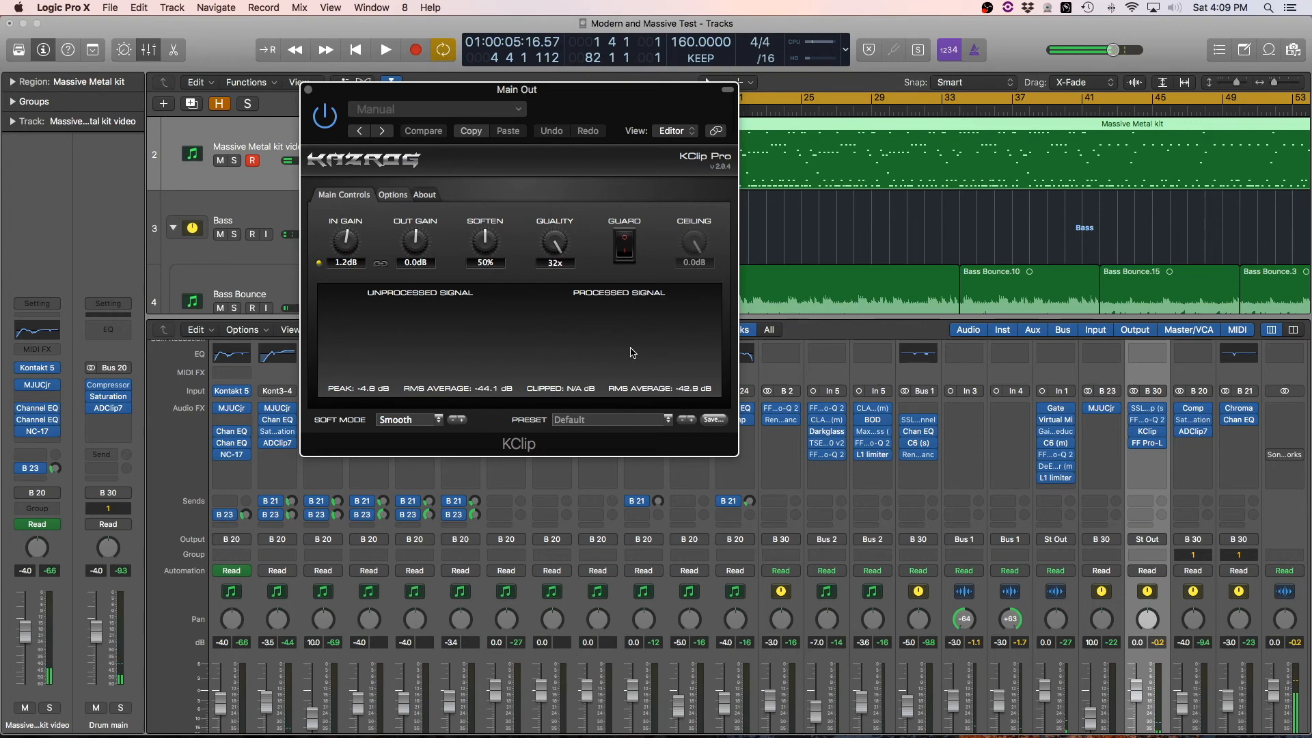
pyautogui.click(307, 92)
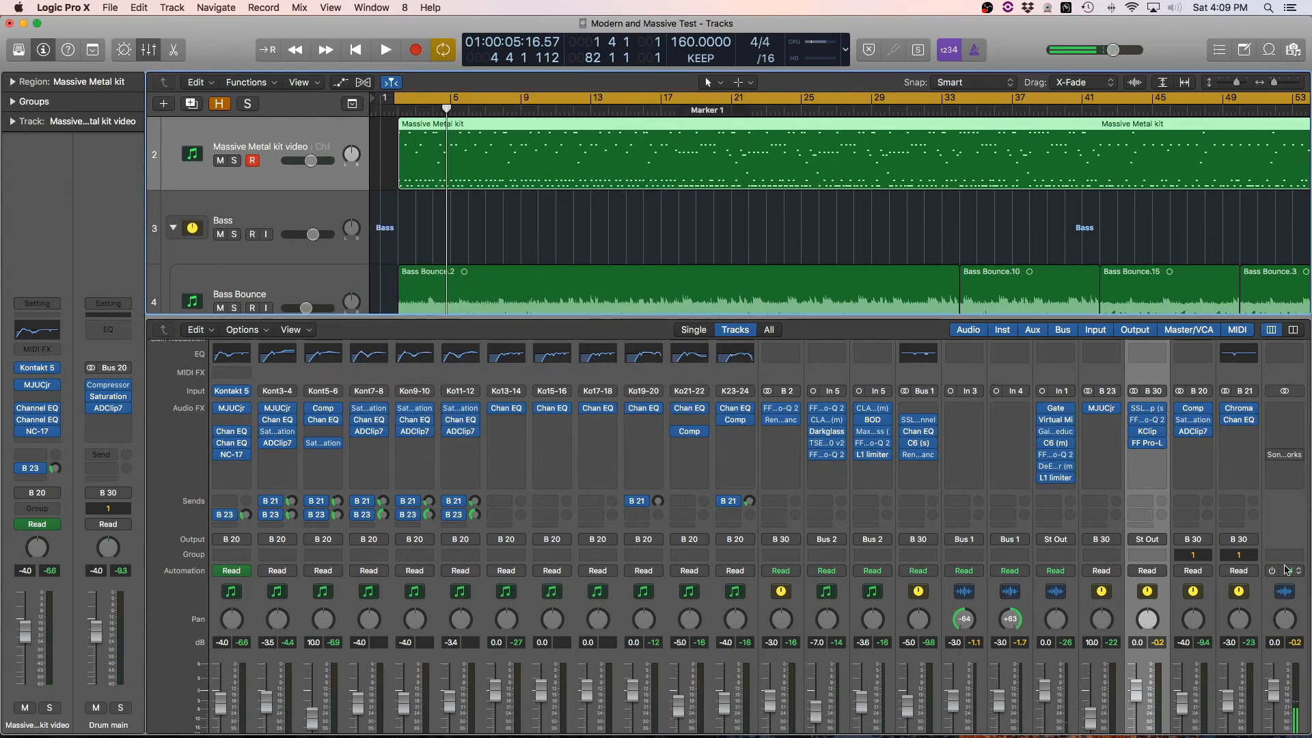
# - Open Main Out's FF Pro-L, review its gain and limiting style options, and play the mix to watch its gain reduction
pyautogui.click(1149, 444)
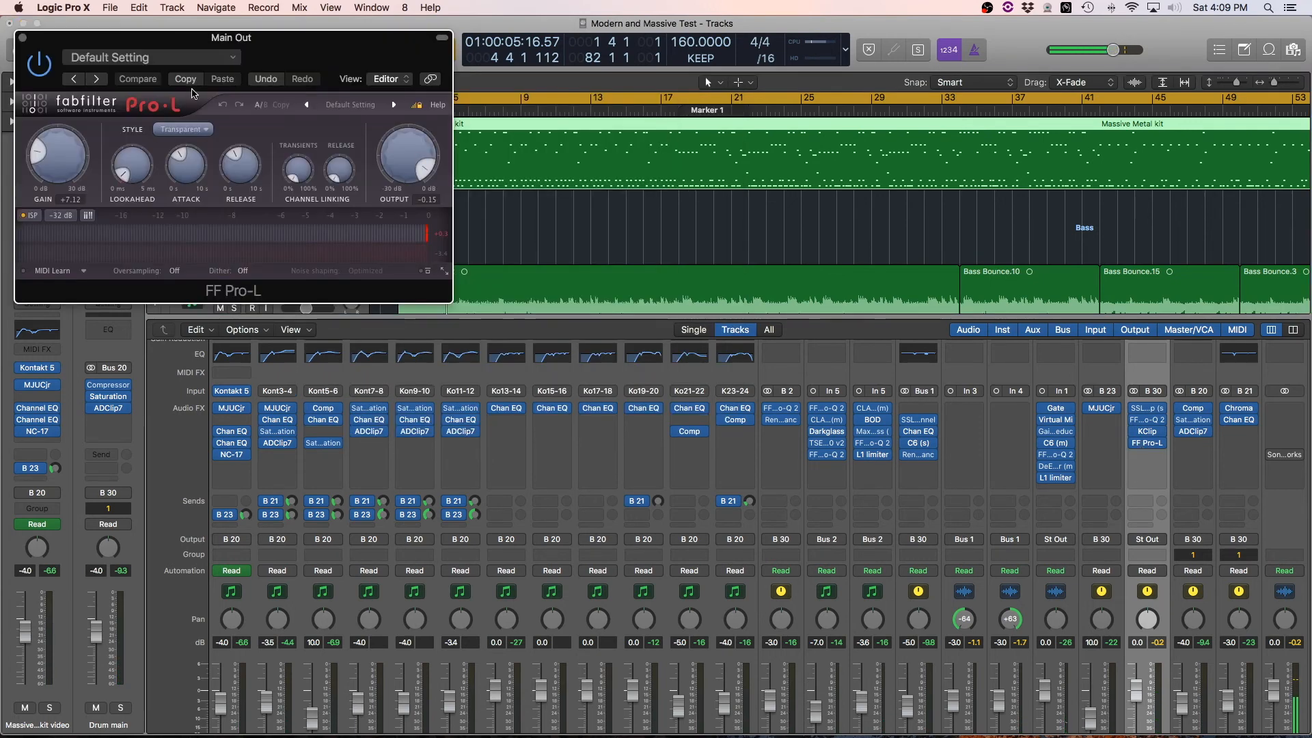
pyautogui.moveTo(91, 42); pyautogui.dragTo(214, 113)
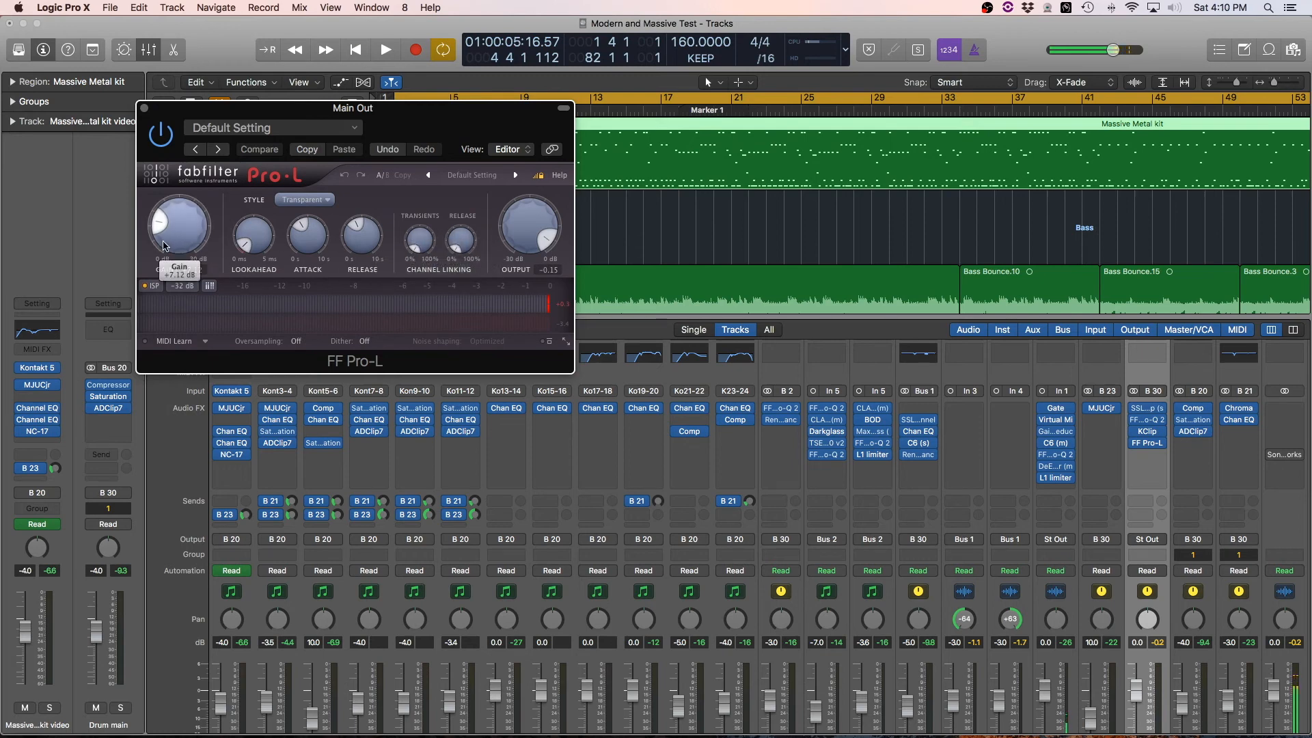
pyautogui.click(323, 200)
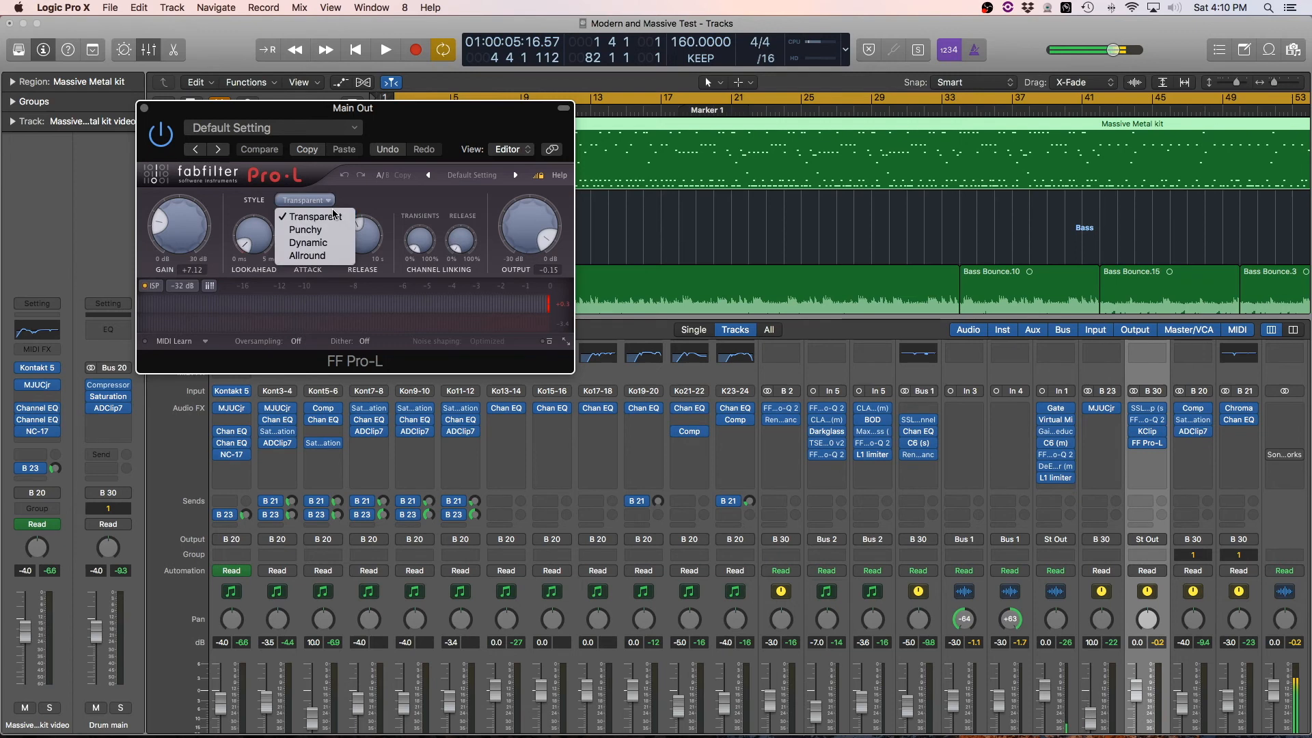
pyautogui.click(405, 211)
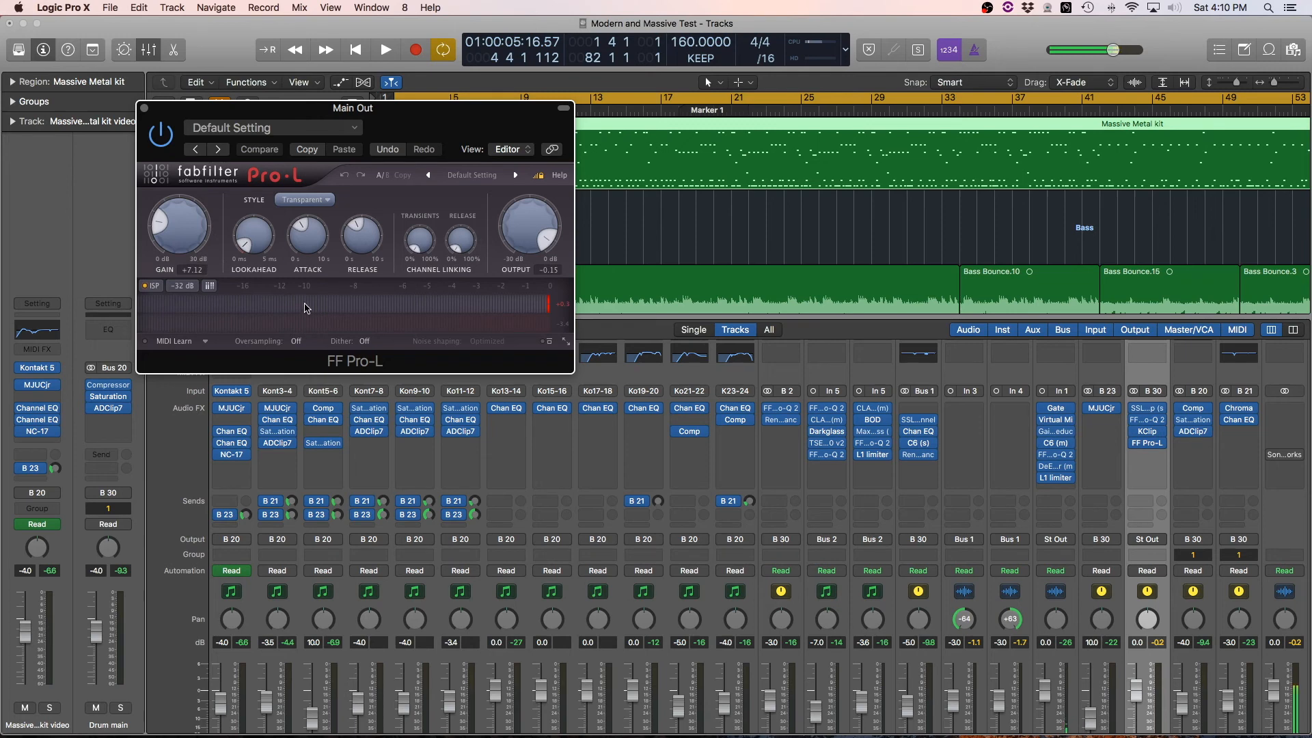
pyautogui.press('space')
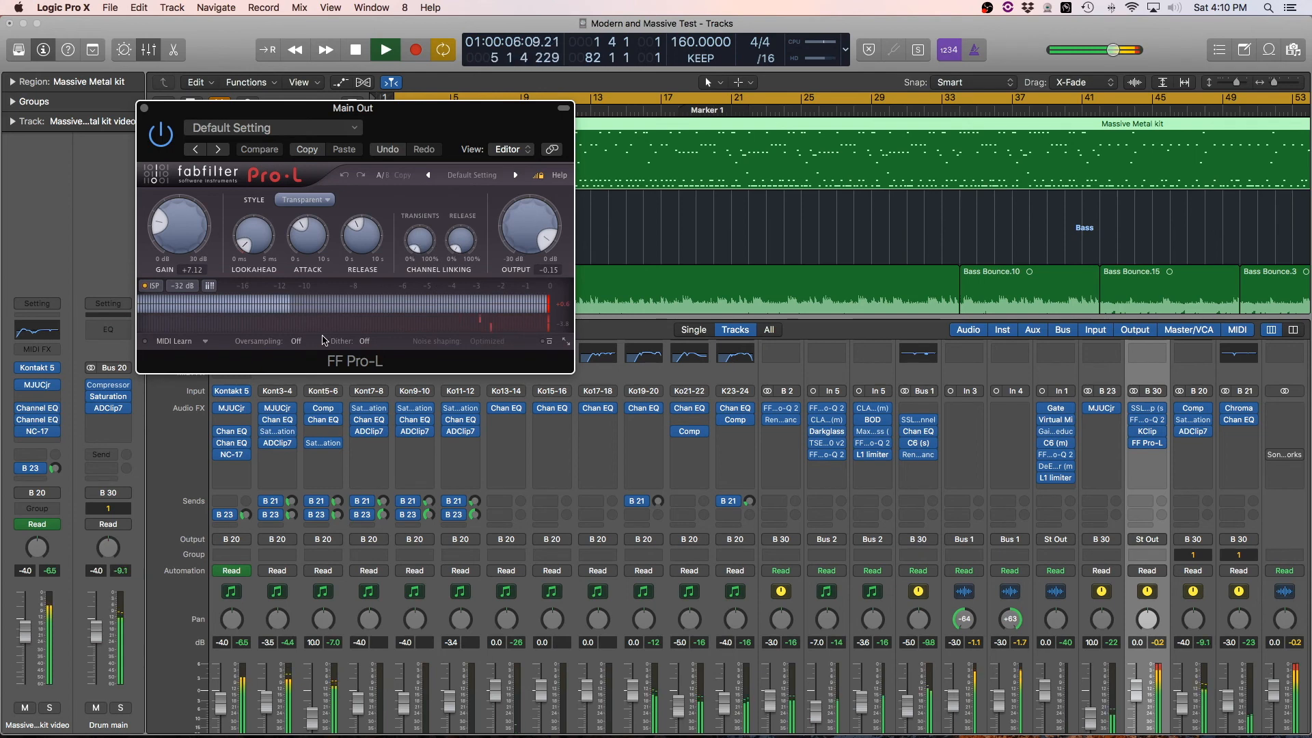
pyautogui.press('space')
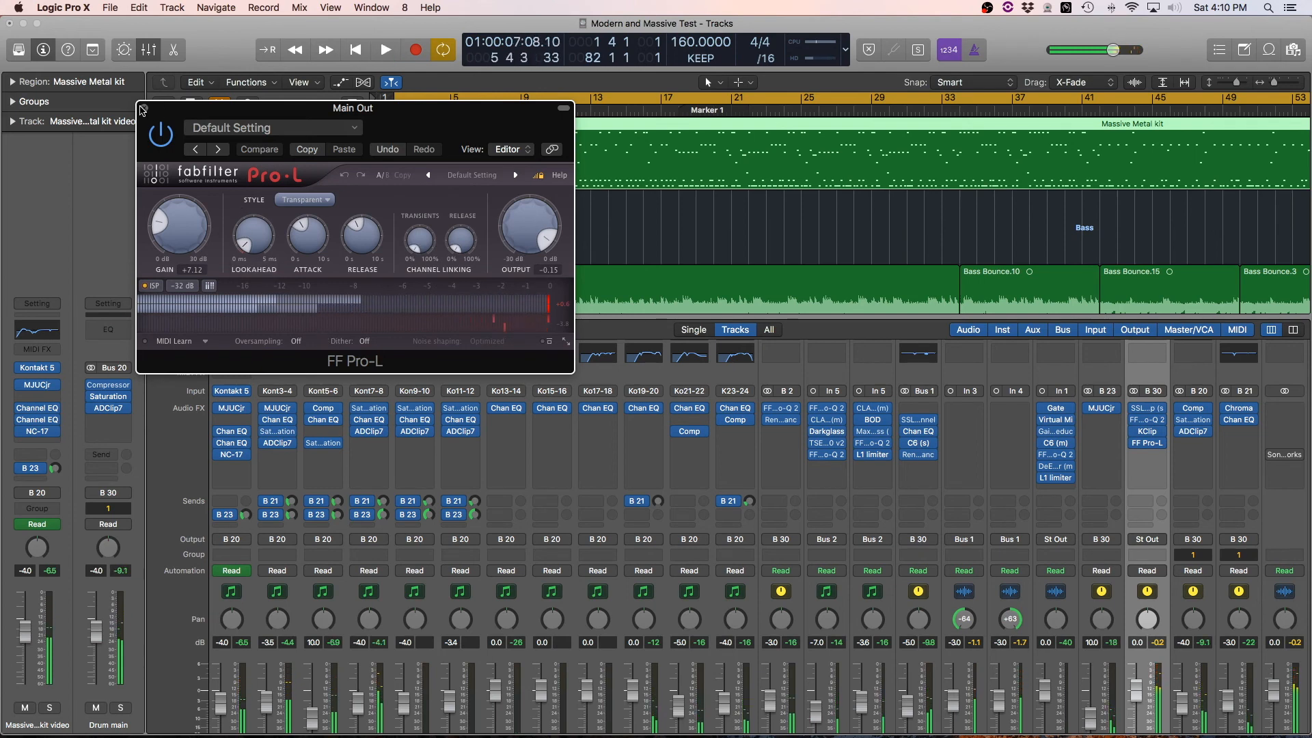
pyautogui.click(144, 108)
# - Open Kontakt 5 on the Massive Metal kit video channel, view the kick drum's mixer page, and close the instrument
pyautogui.scroll(-1, 1151, 487)
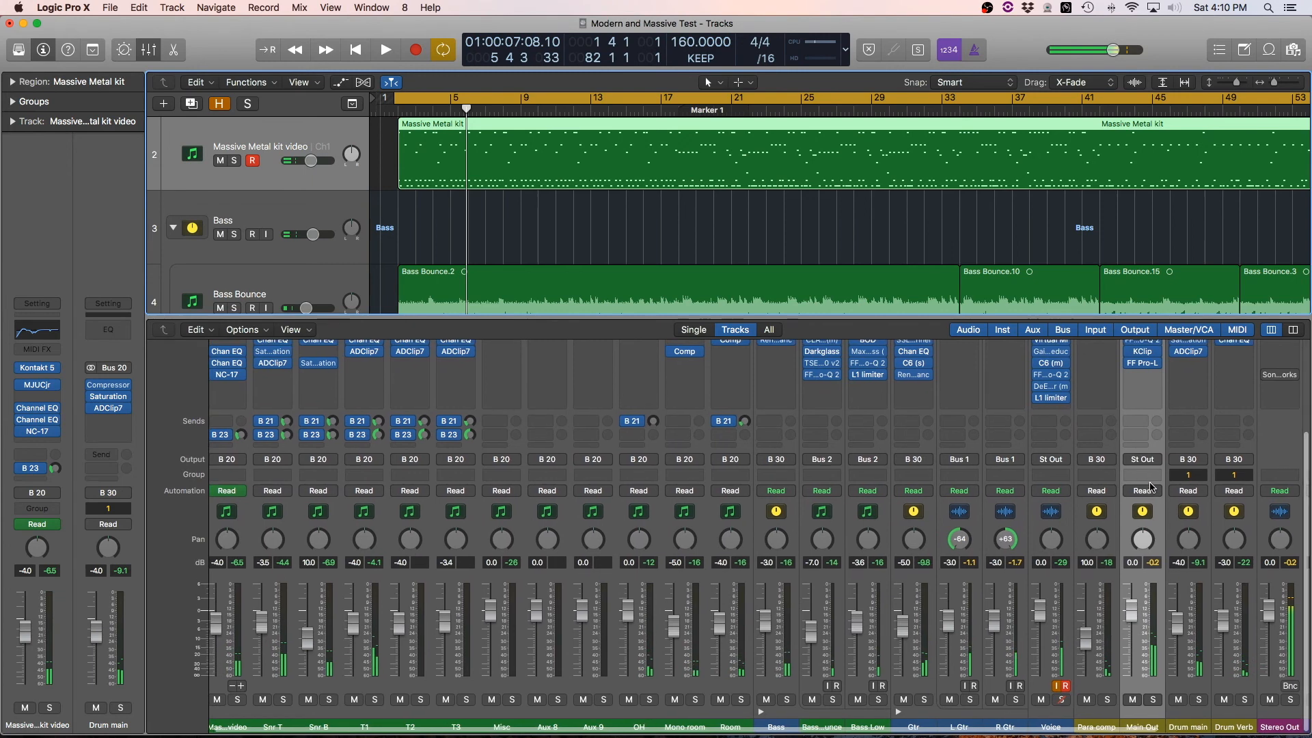
pyautogui.scroll(-3, 1150, 487)
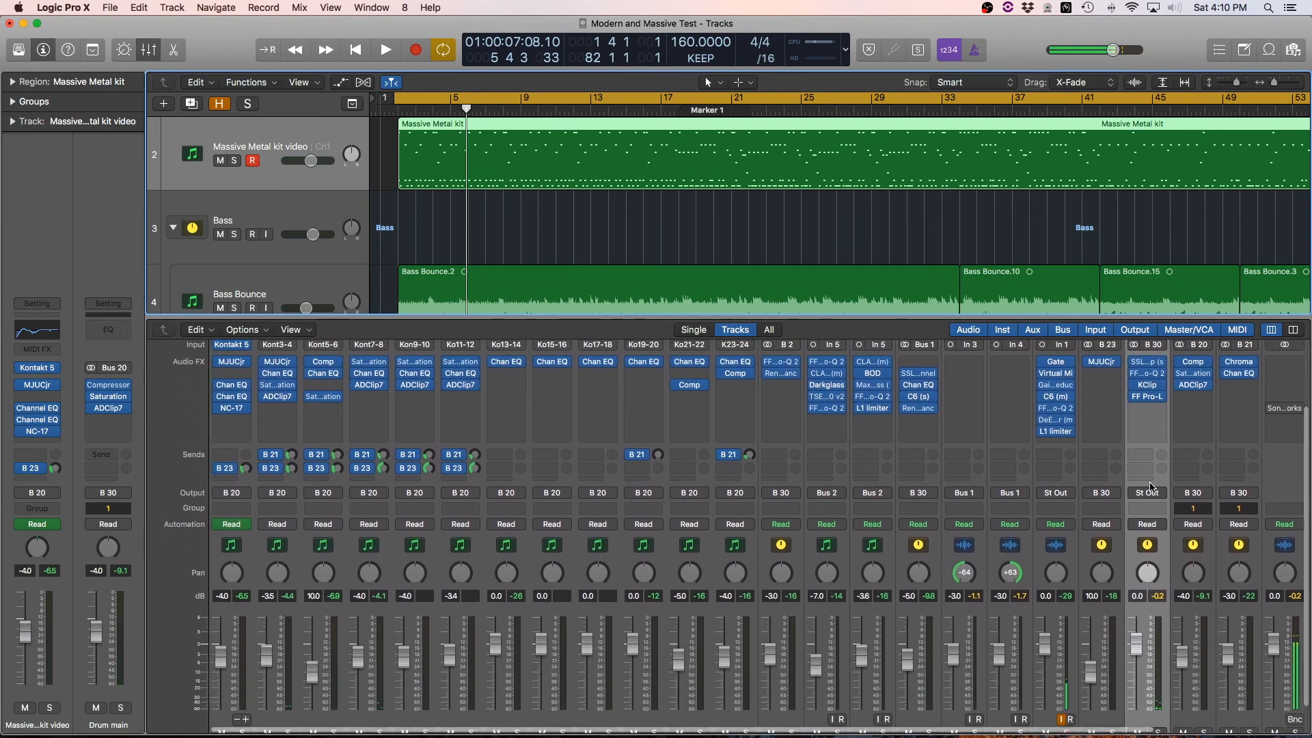
pyautogui.scroll(1, 450, 503)
pyautogui.scroll(3, 450, 504)
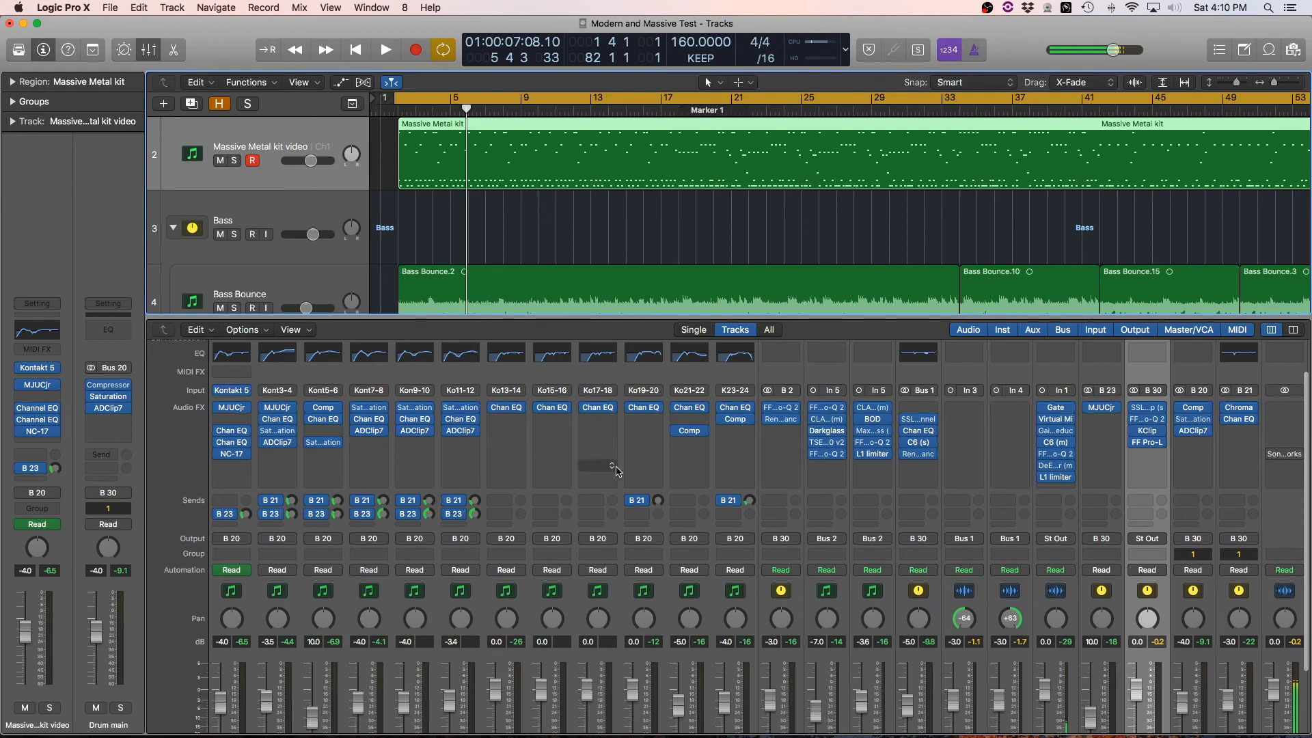
pyautogui.hscroll(3, 617, 472)
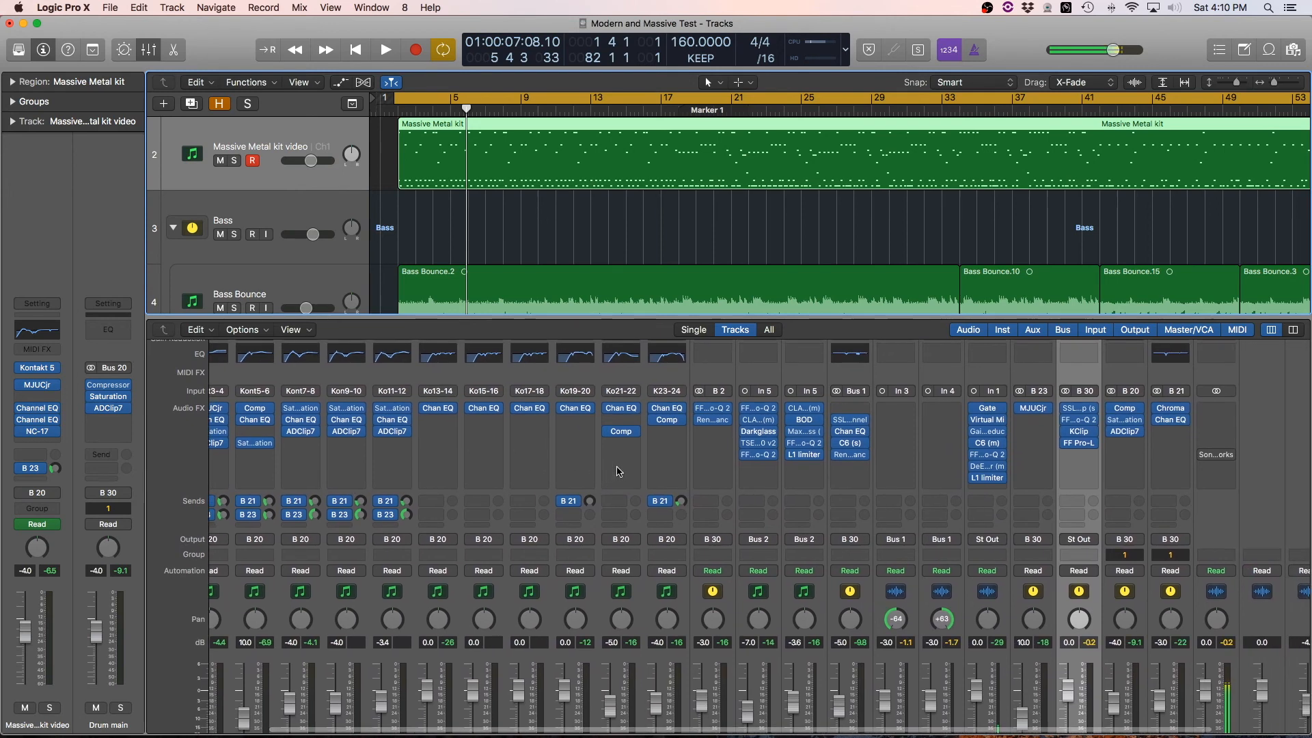
pyautogui.hscroll(-3, 617, 472)
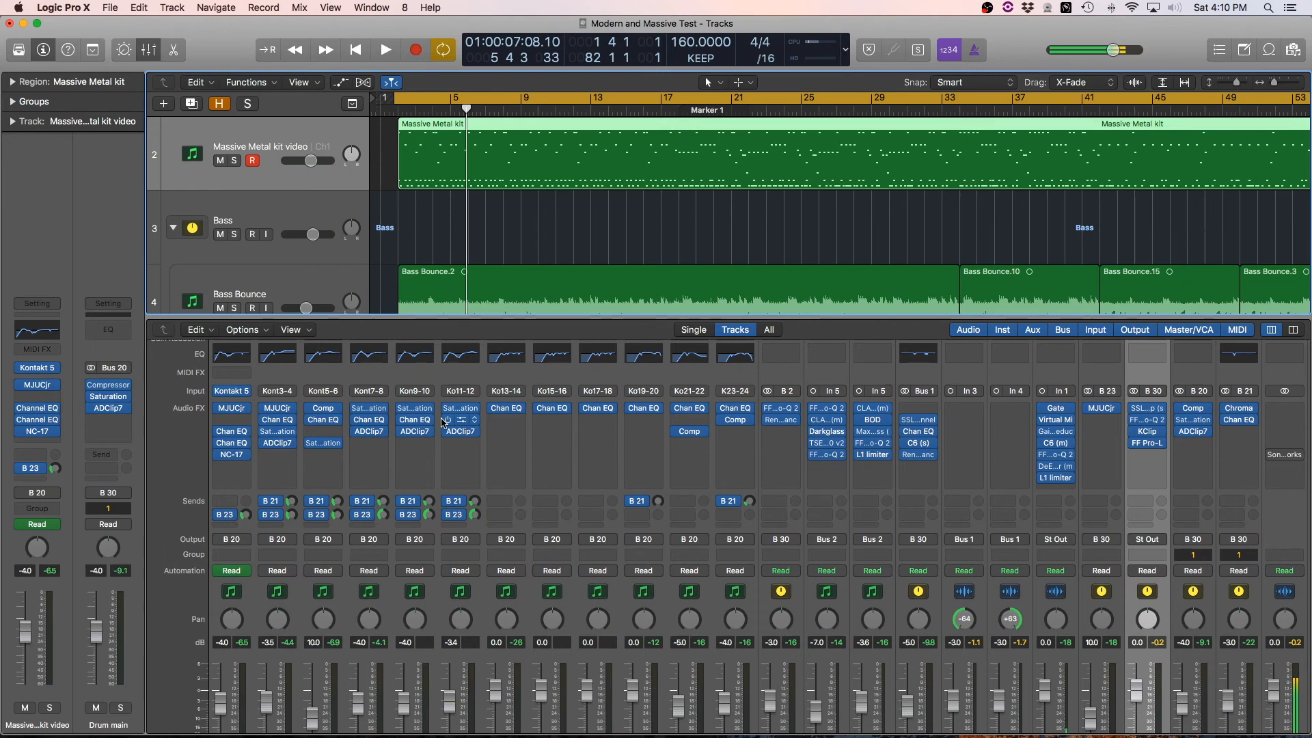
pyautogui.click(231, 397)
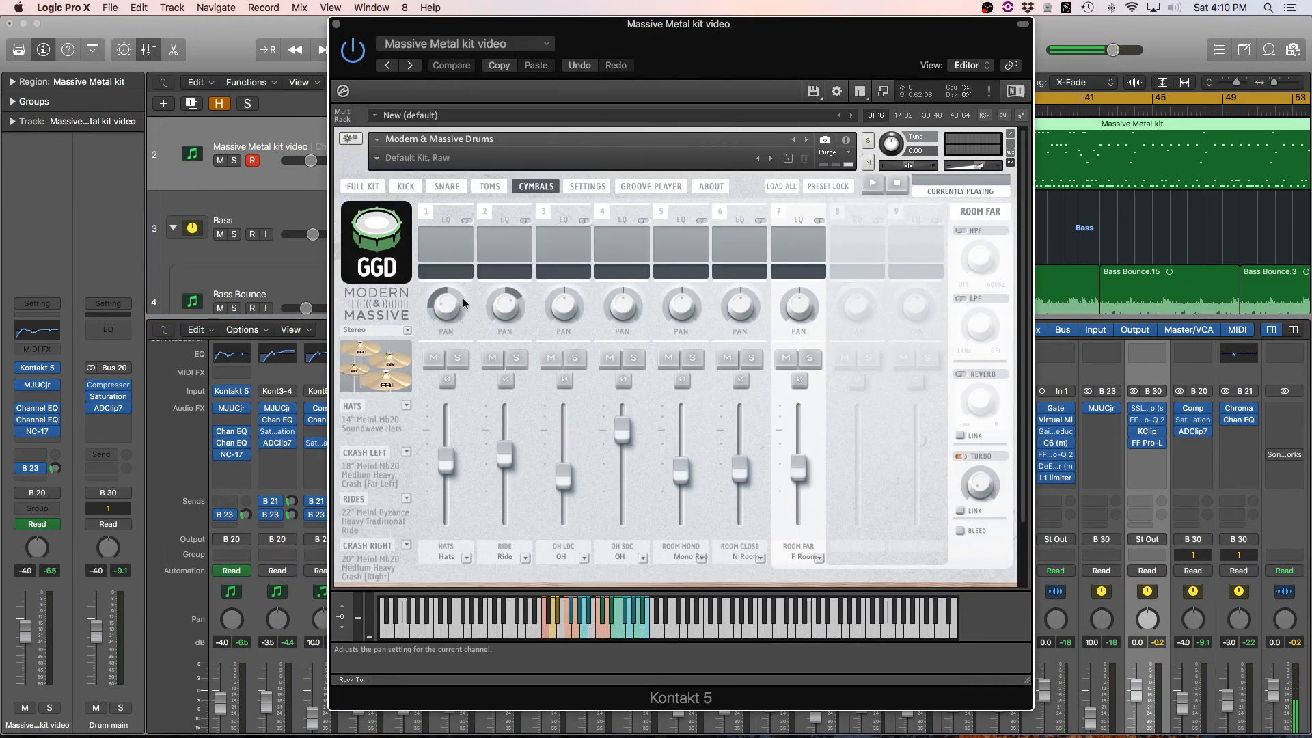
pyautogui.click(406, 187)
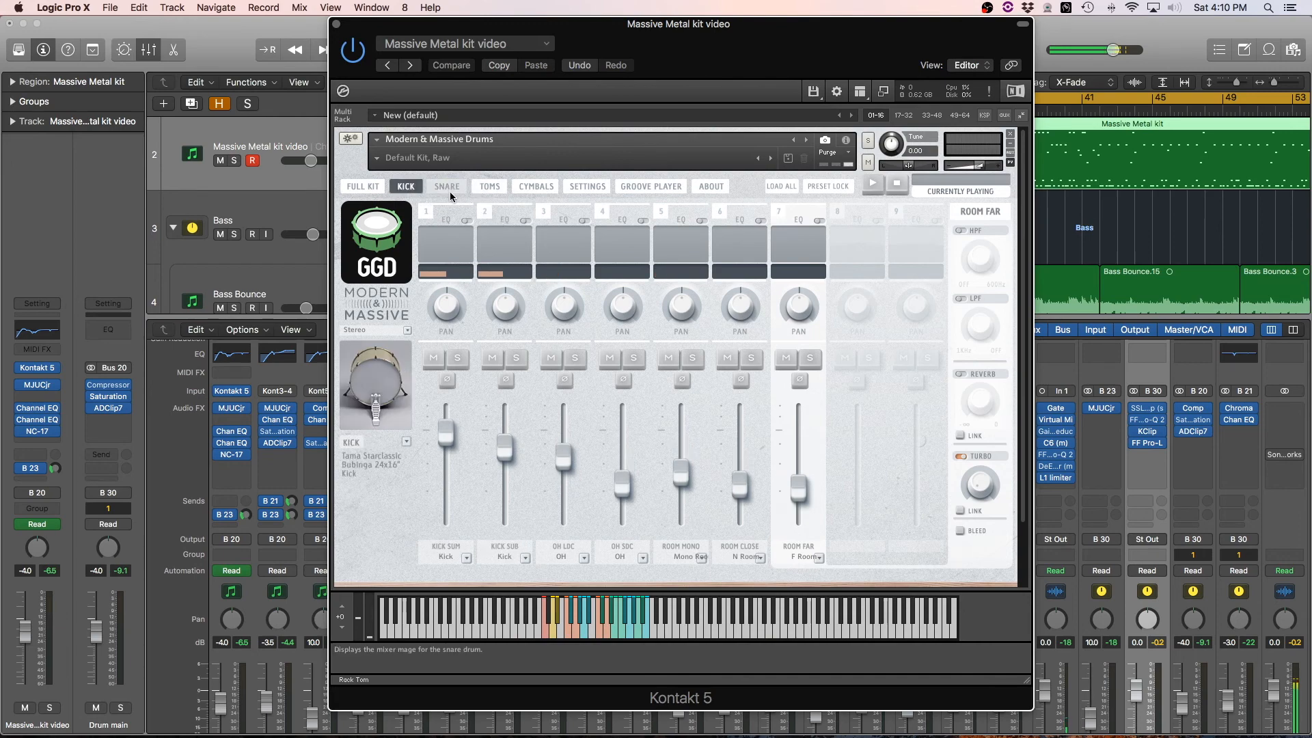
pyautogui.click(336, 24)
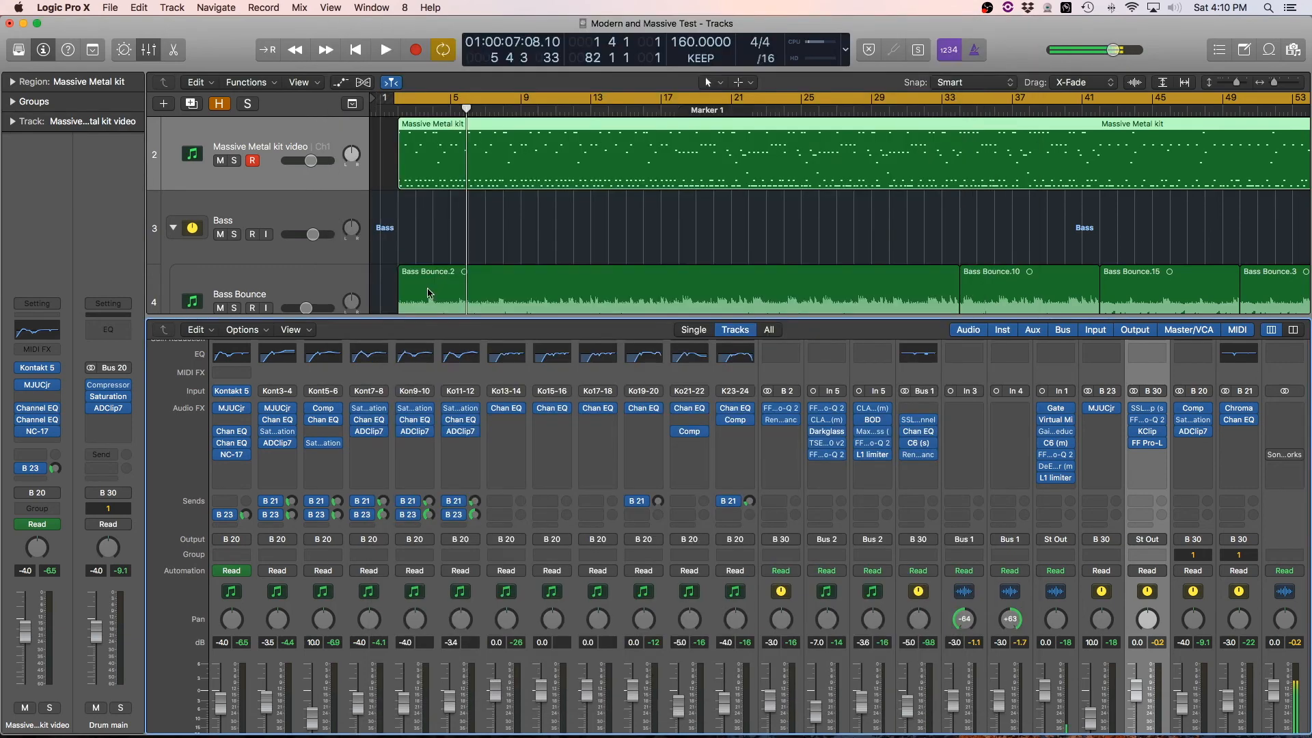
# - Select the Aux 8 and Aux 9 channel strips together in the mixer
pyautogui.click(577, 491)
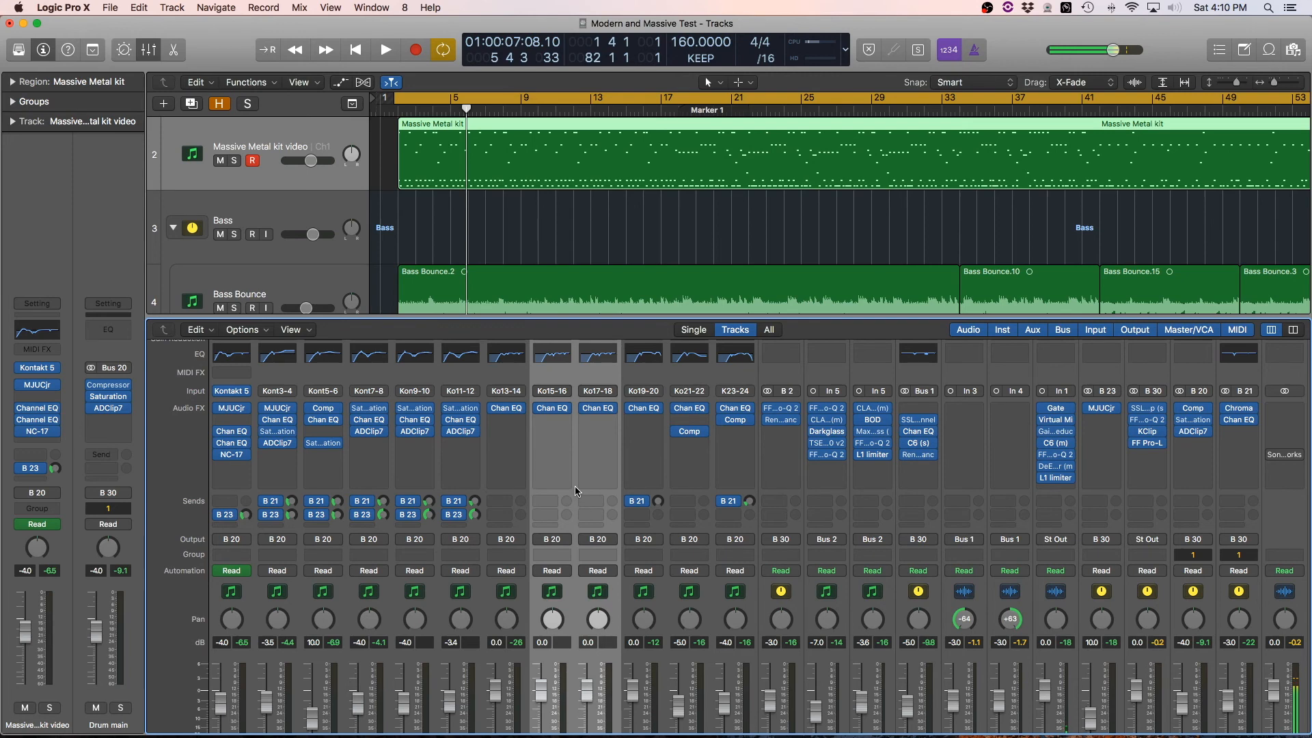
pyautogui.click(568, 513)
pyautogui.click(578, 473)
pyautogui.scroll(-5, 588, 455)
pyautogui.hscroll(1, 588, 456)
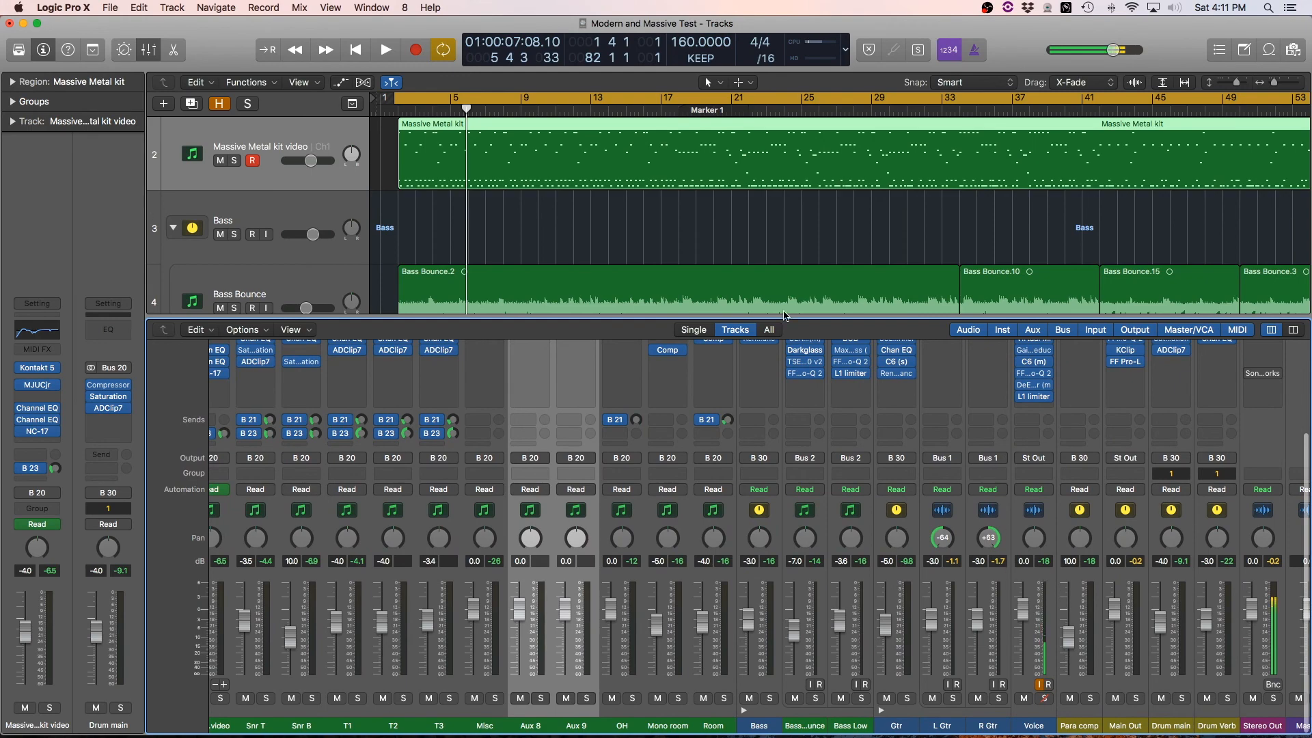
pyautogui.hscroll(1, 799, 277)
# - Hide the mixer to show the whole arrangement and mute the Voice track for full-mix playback
pyautogui.press('x')
pyautogui.scroll(-5, 808, 301)
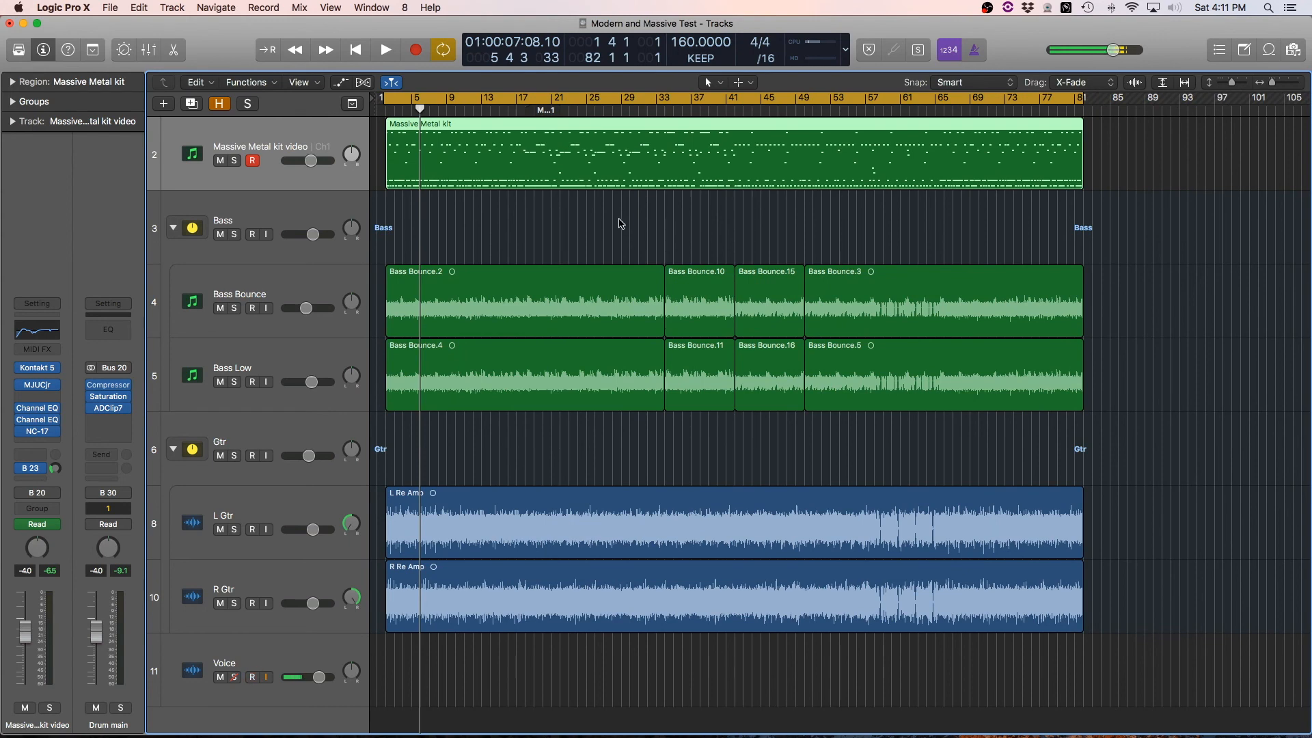
pyautogui.scroll(-1, 619, 218)
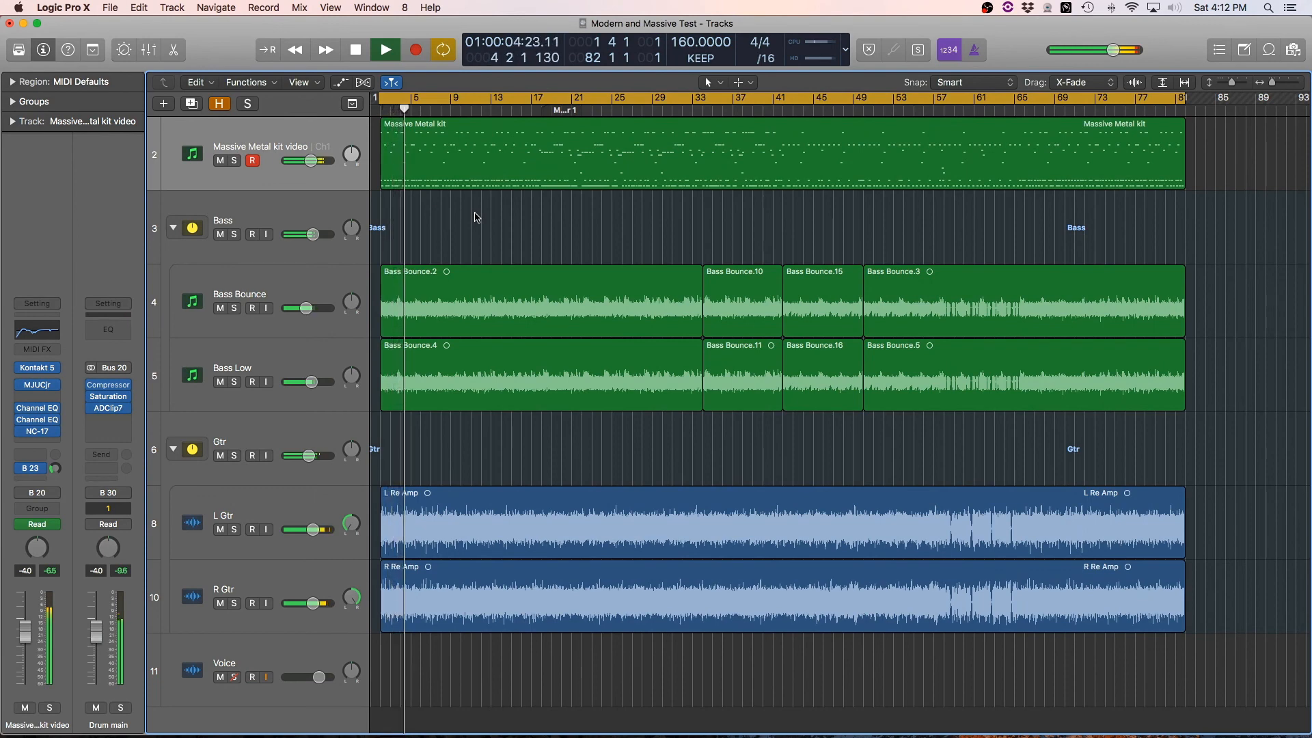
pyautogui.click(220, 677)
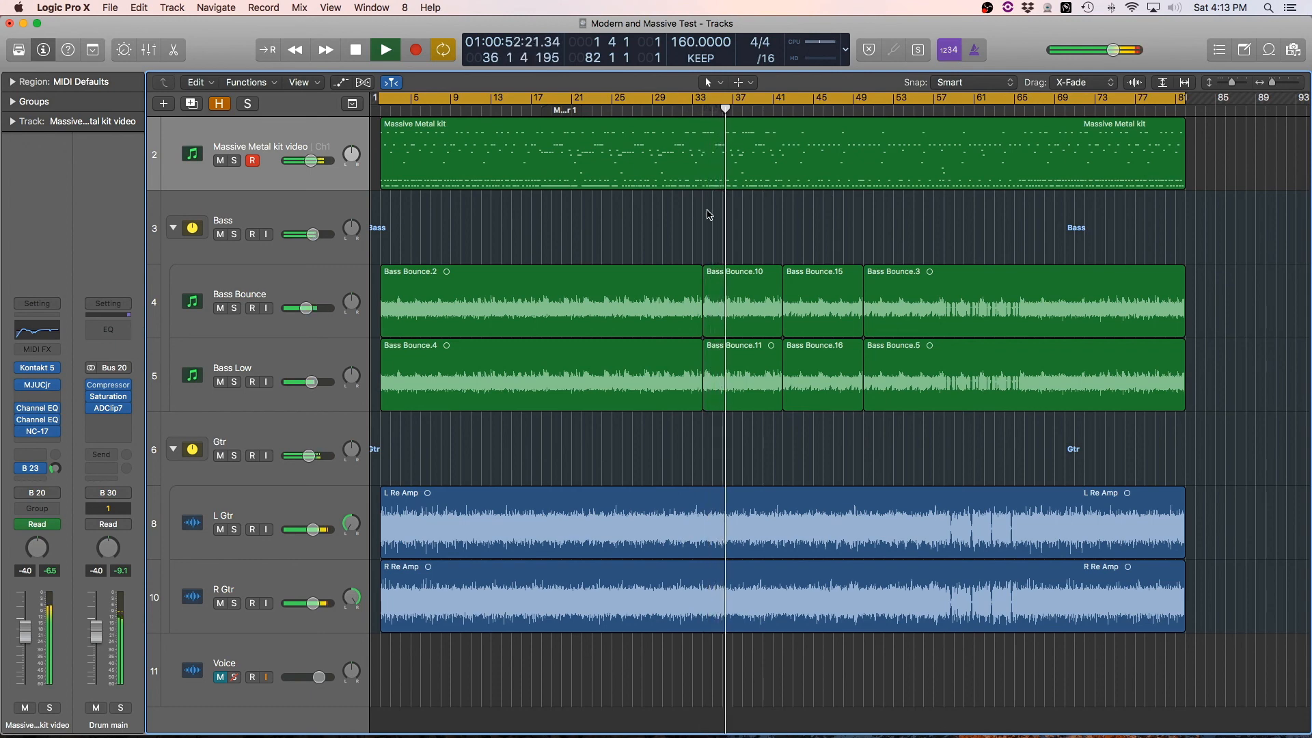
# - Open the Massive Metal kit region in the Piano Roll and zoom out horizontally to follow its notes during playback
pyautogui.click(737, 172)
pyautogui.doubleClick(738, 171)
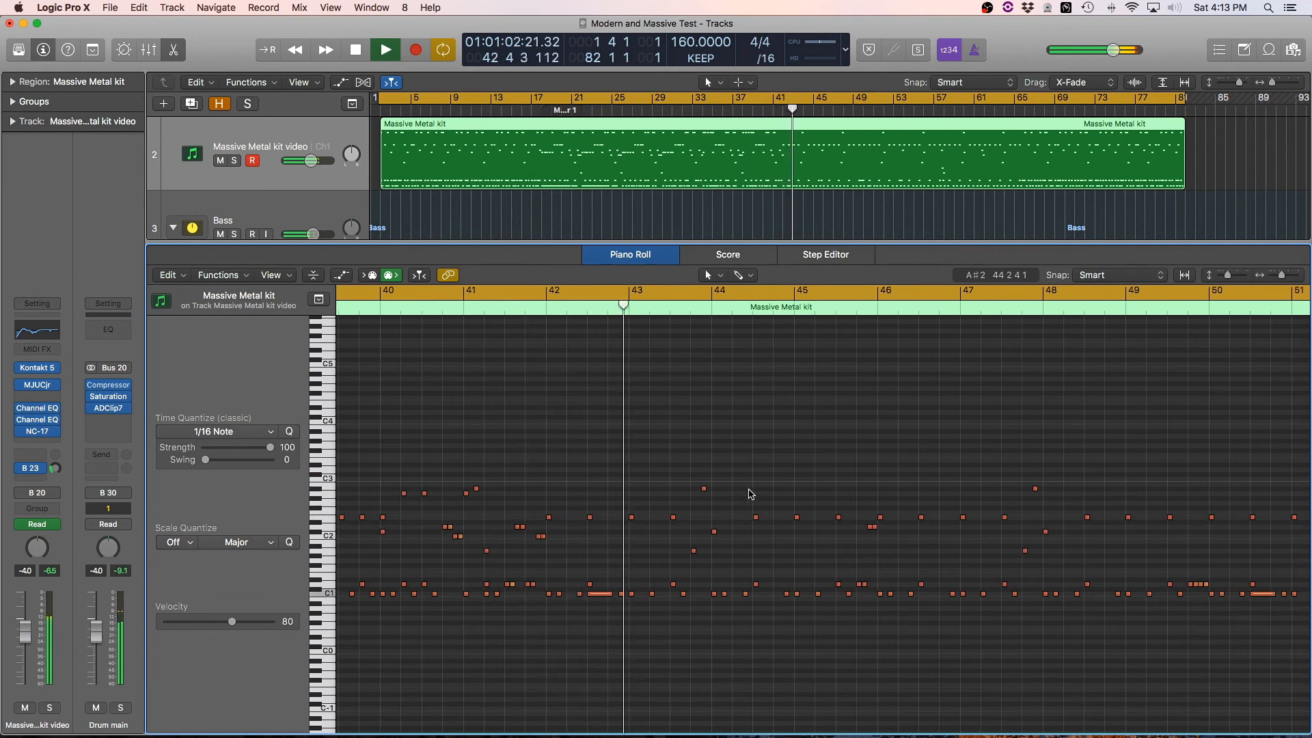
pyautogui.hscroll(2, 752, 495)
pyautogui.press('super+Left')
pyautogui.press('super+Left')
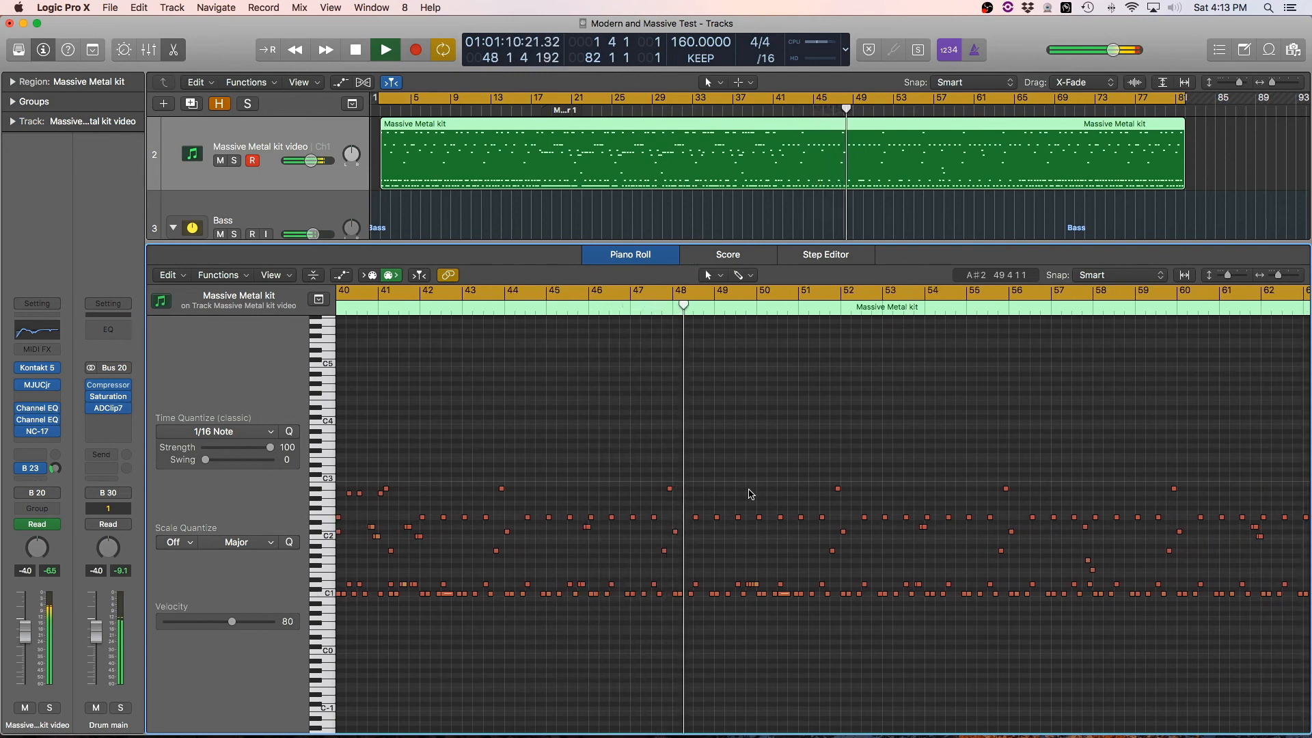
# - Bring back the mixer in place of the Piano Roll and look over the channel strips while the mix plays
pyautogui.press('x')
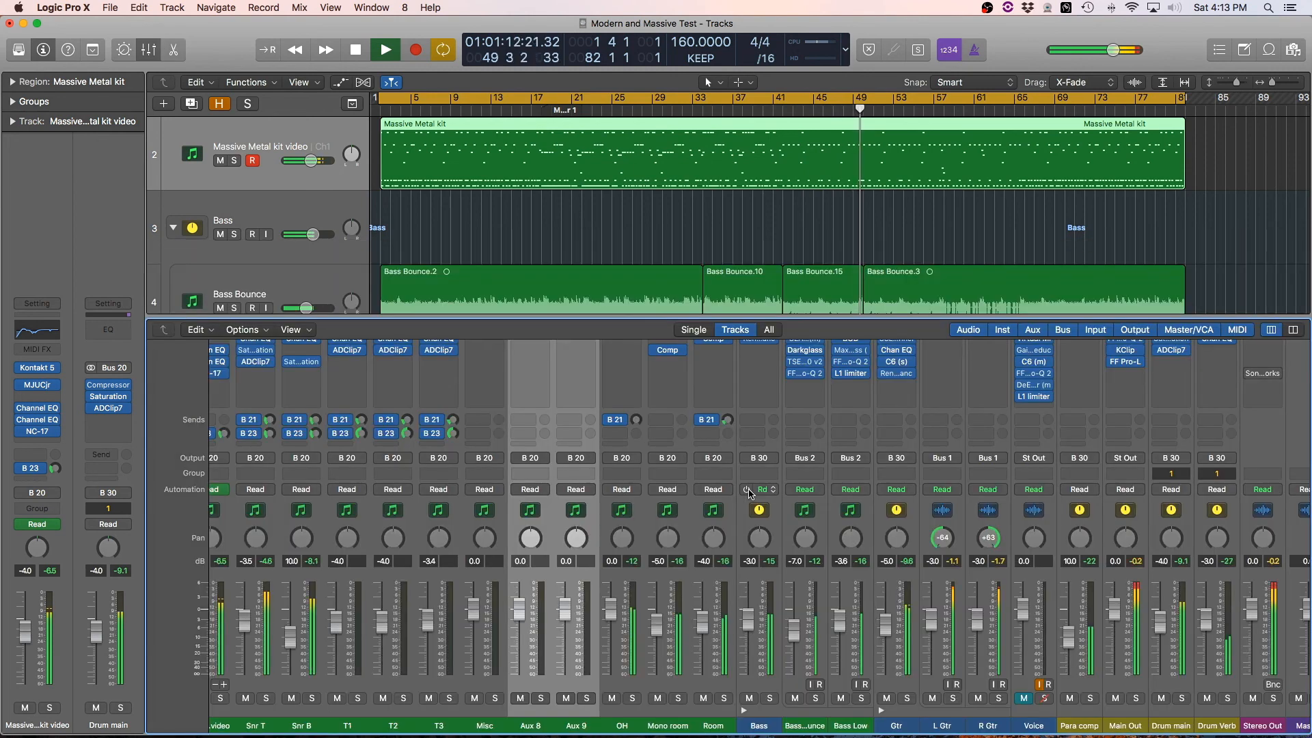
pyautogui.scroll(4, 769, 493)
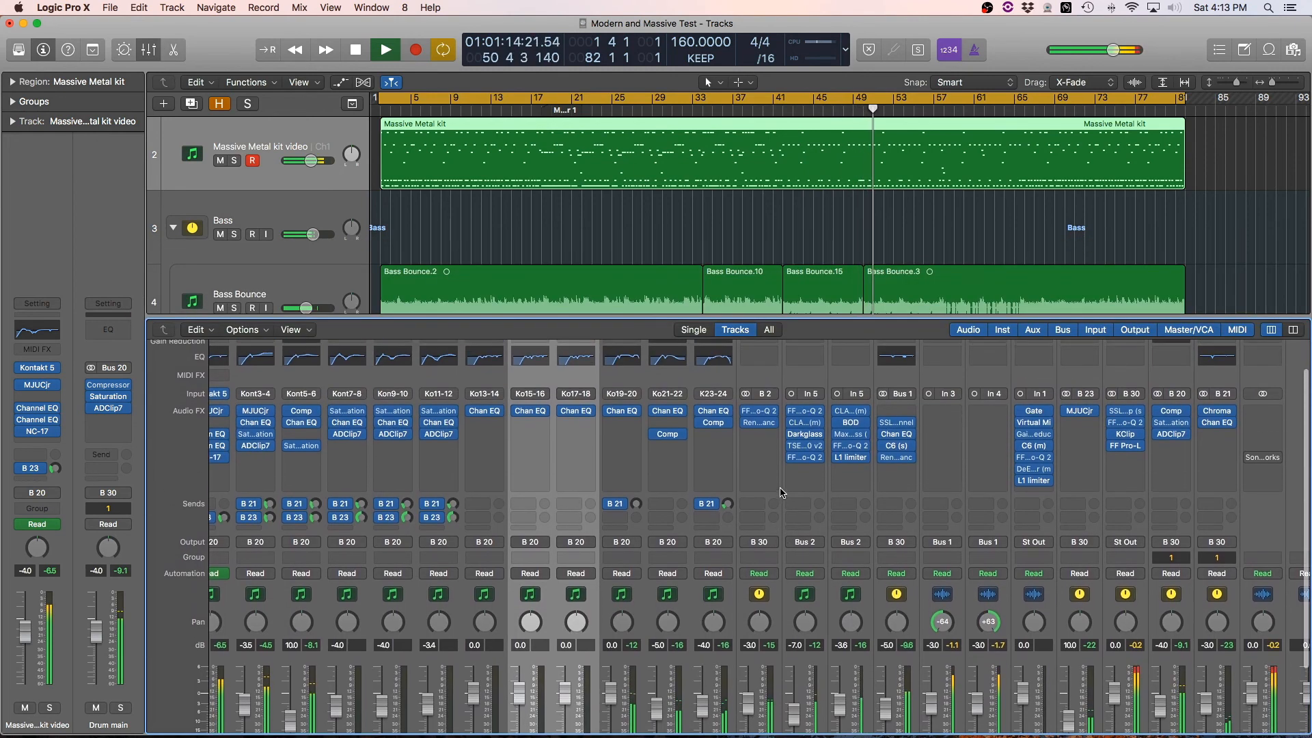
pyautogui.scroll(-3, 777, 492)
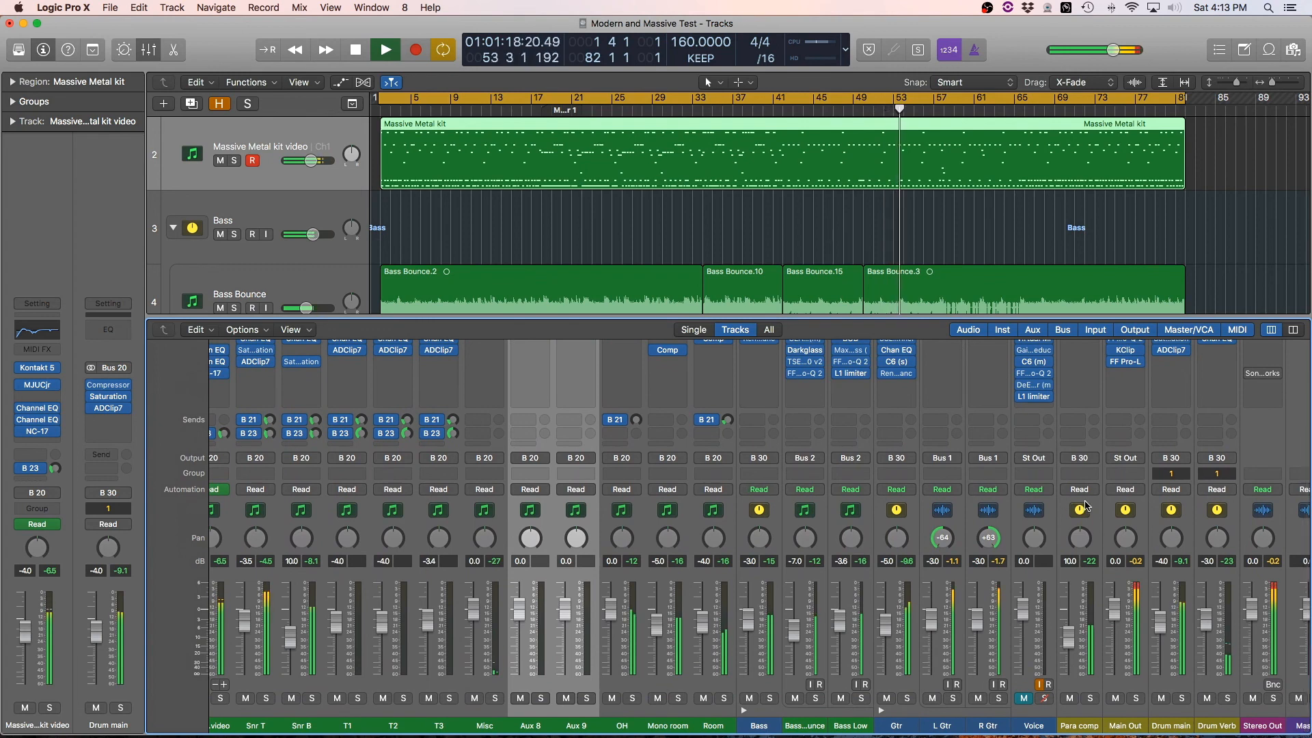
# - Inspect the Compressor on the Drum main bus during playback and close its window
pyautogui.scroll(2, 1089, 505)
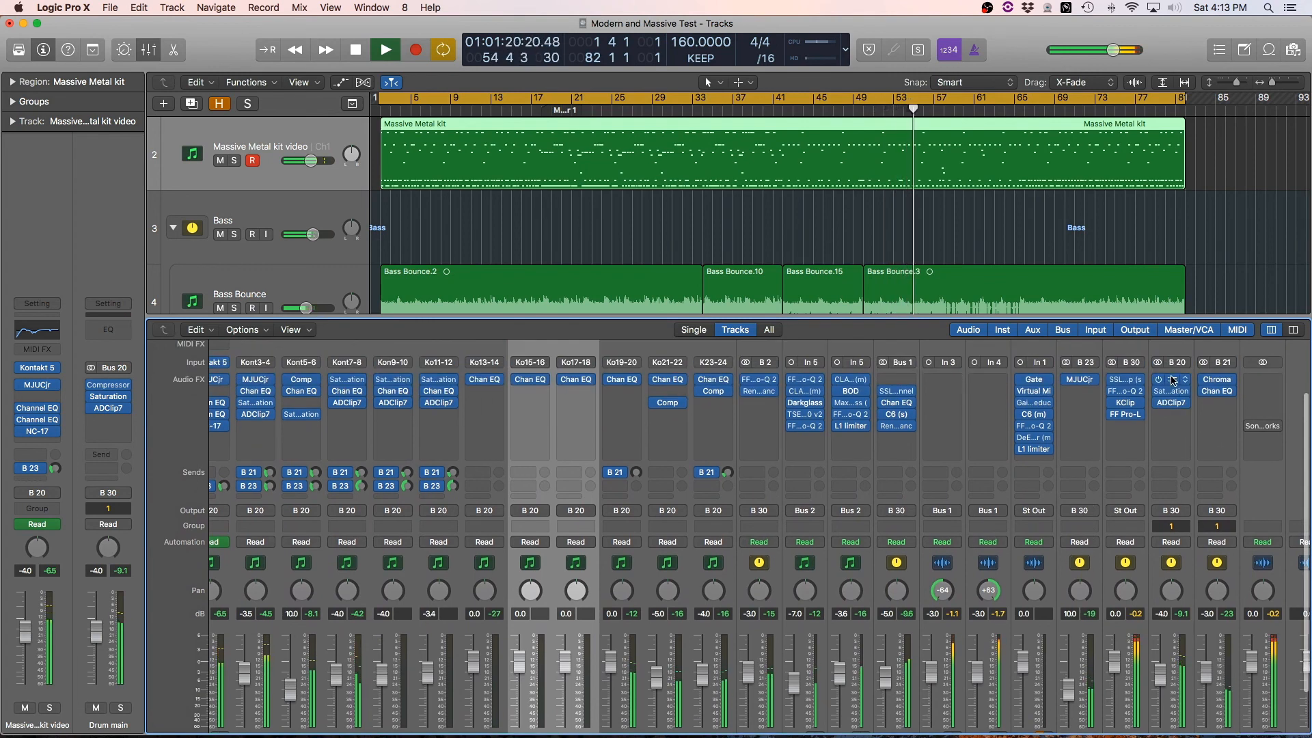
pyautogui.click(1172, 380)
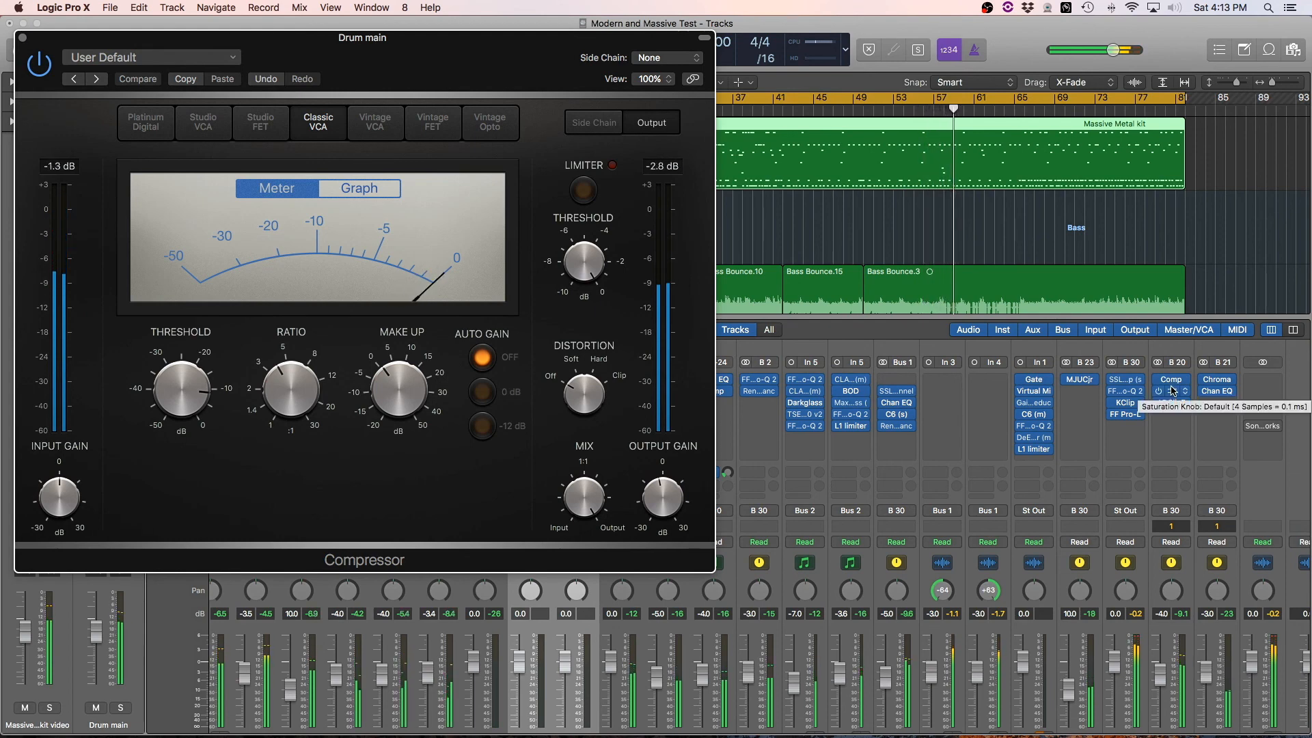
pyautogui.click(22, 38)
# - Examine the insert chains, sends, faders and level meters across the mixer channels as the full mix plays
pyautogui.scroll(-5, 1018, 500)
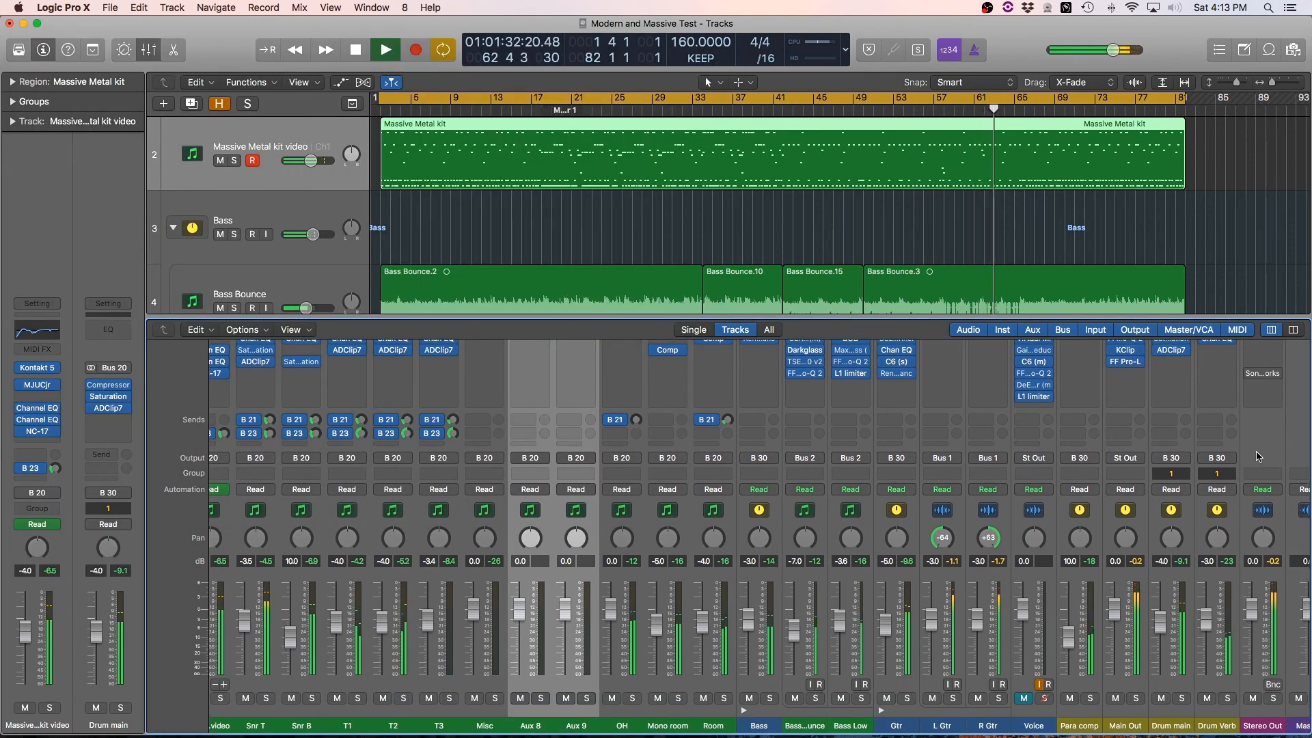
pyautogui.scroll(3, 1260, 457)
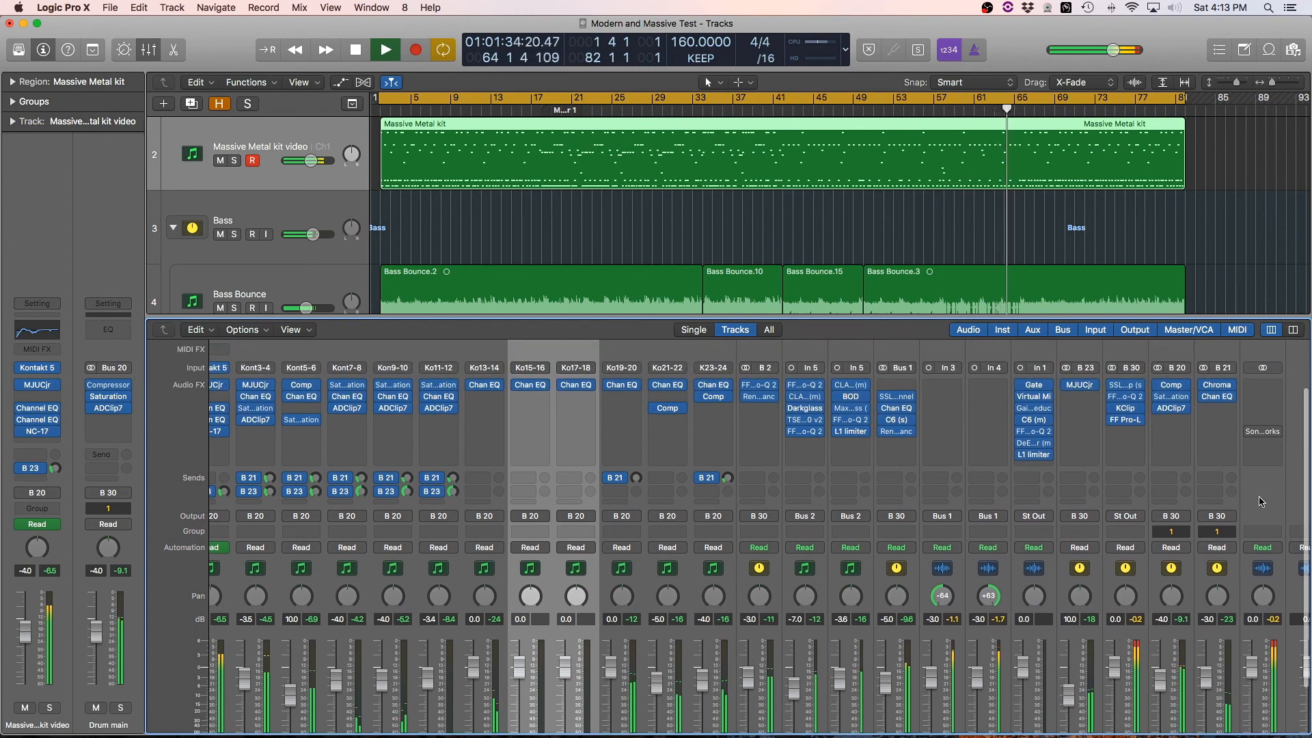
pyautogui.scroll(-3, 1261, 502)
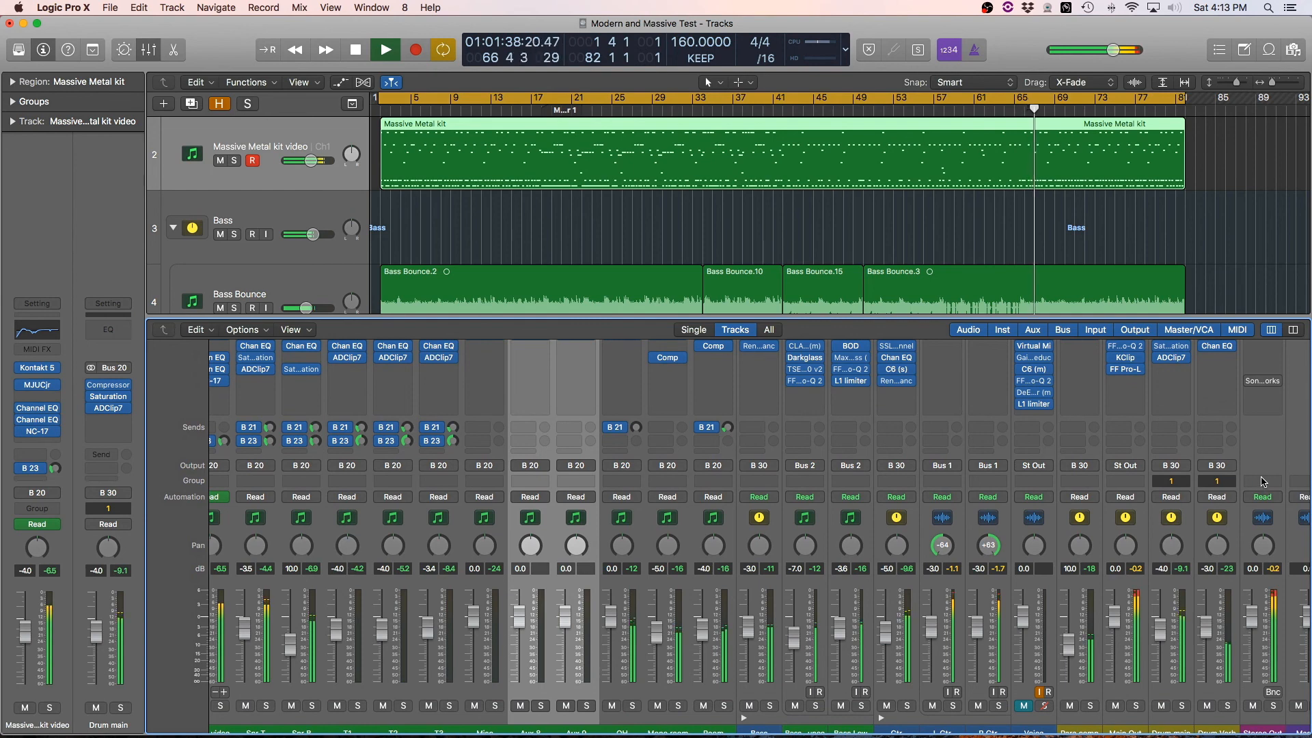
pyautogui.scroll(2, 1262, 482)
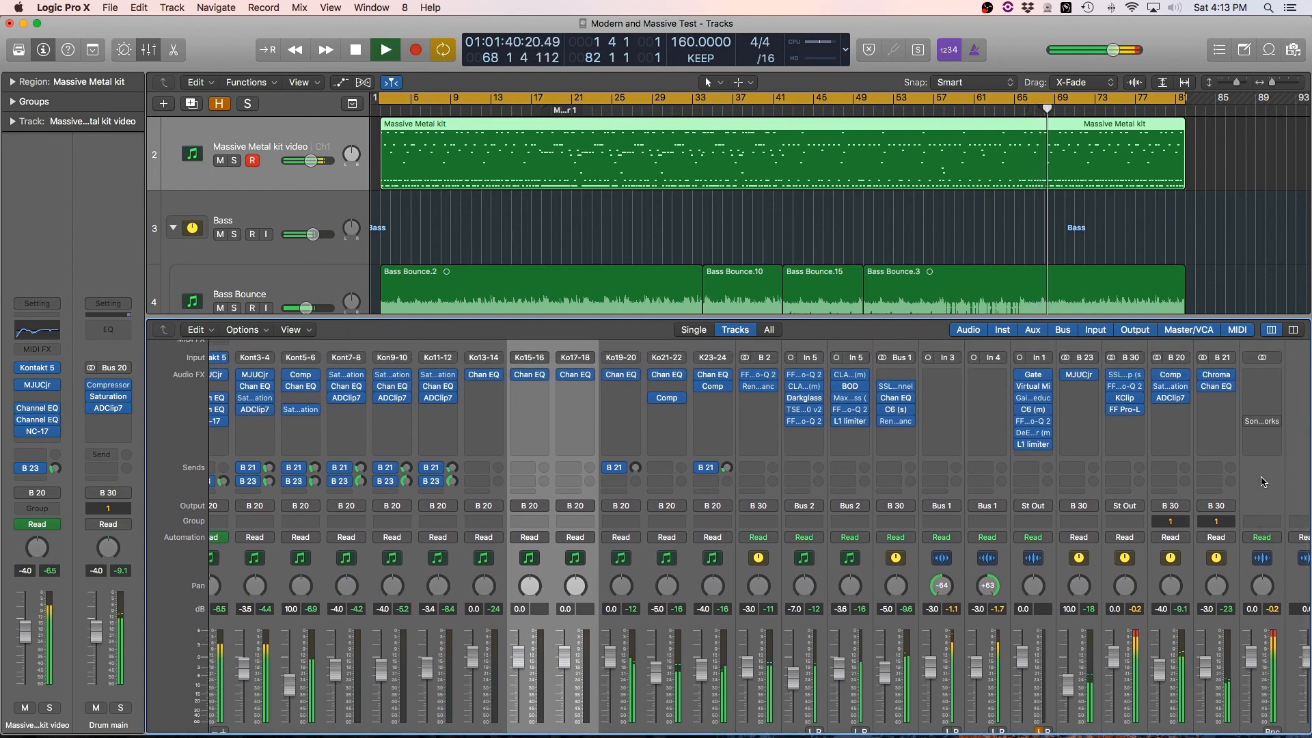
pyautogui.scroll(-3, 1261, 481)
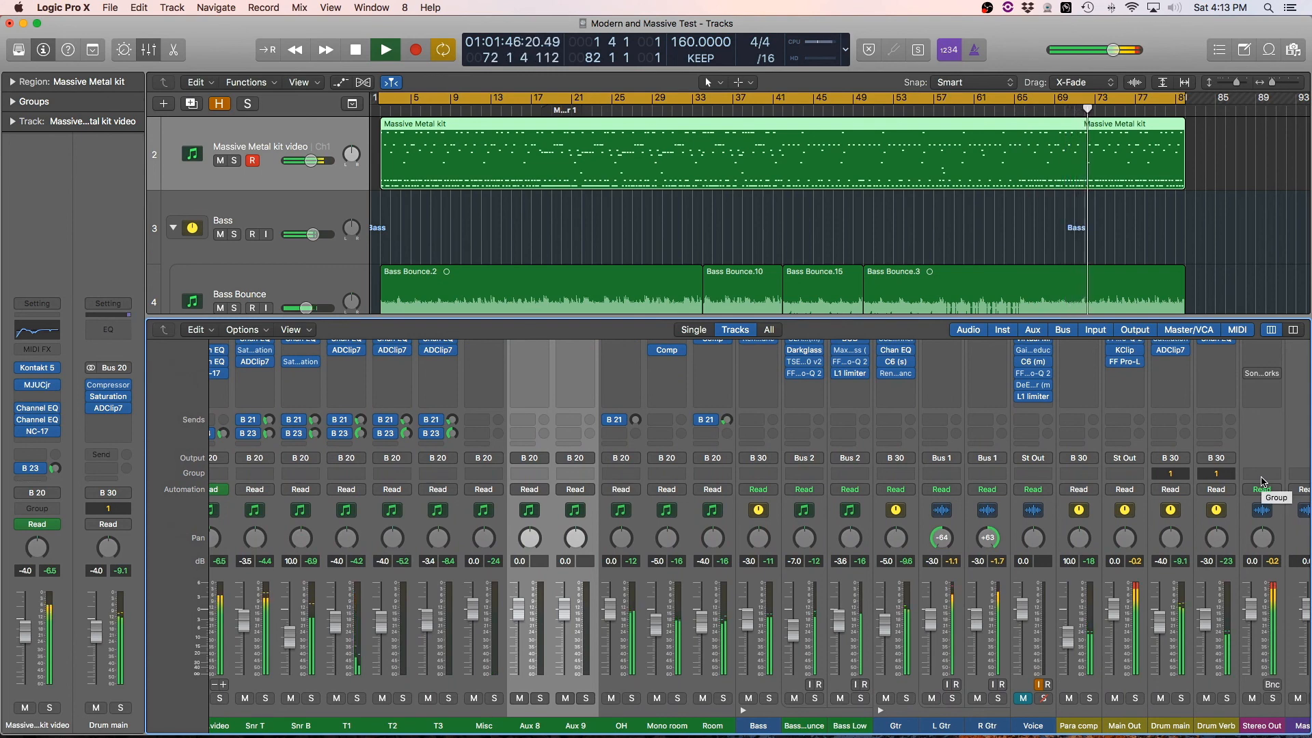
pyautogui.scroll(3, 1262, 482)
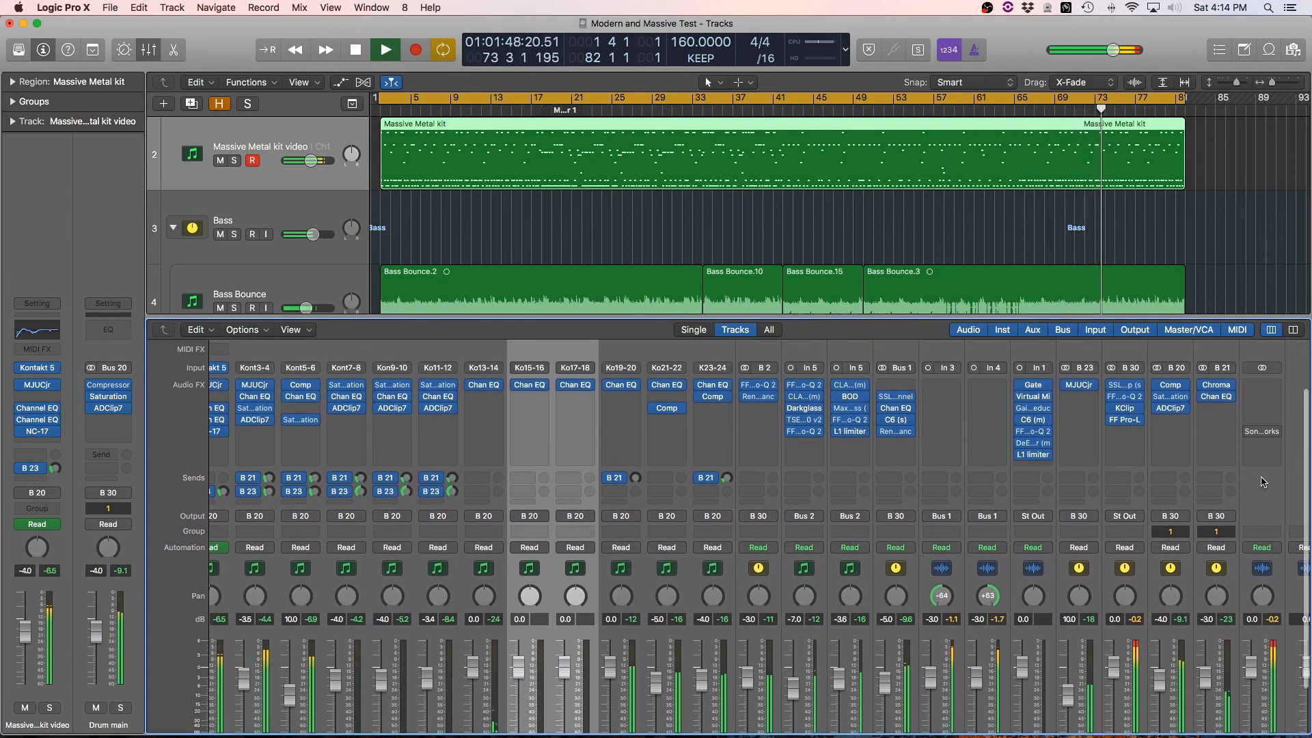
pyautogui.scroll(-3, 1262, 481)
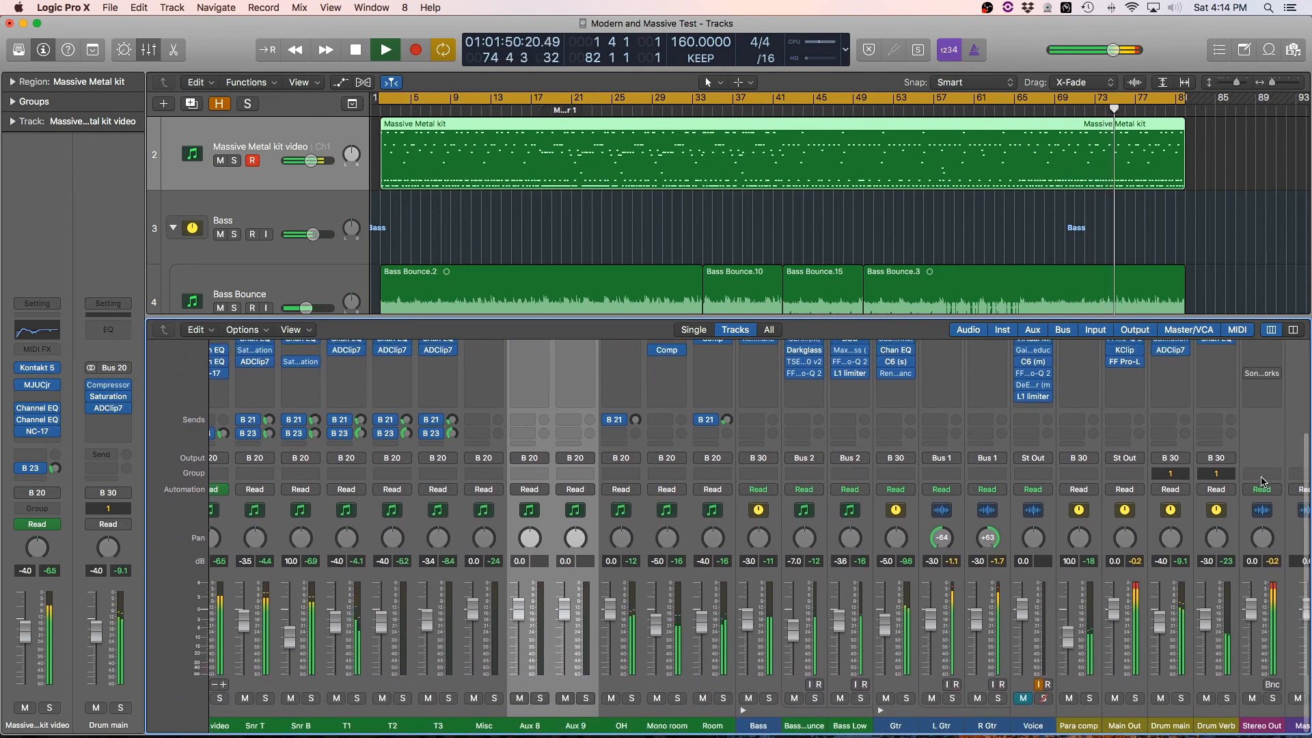
pyautogui.scroll(3, 1262, 481)
pyautogui.scroll(-3, 1261, 482)
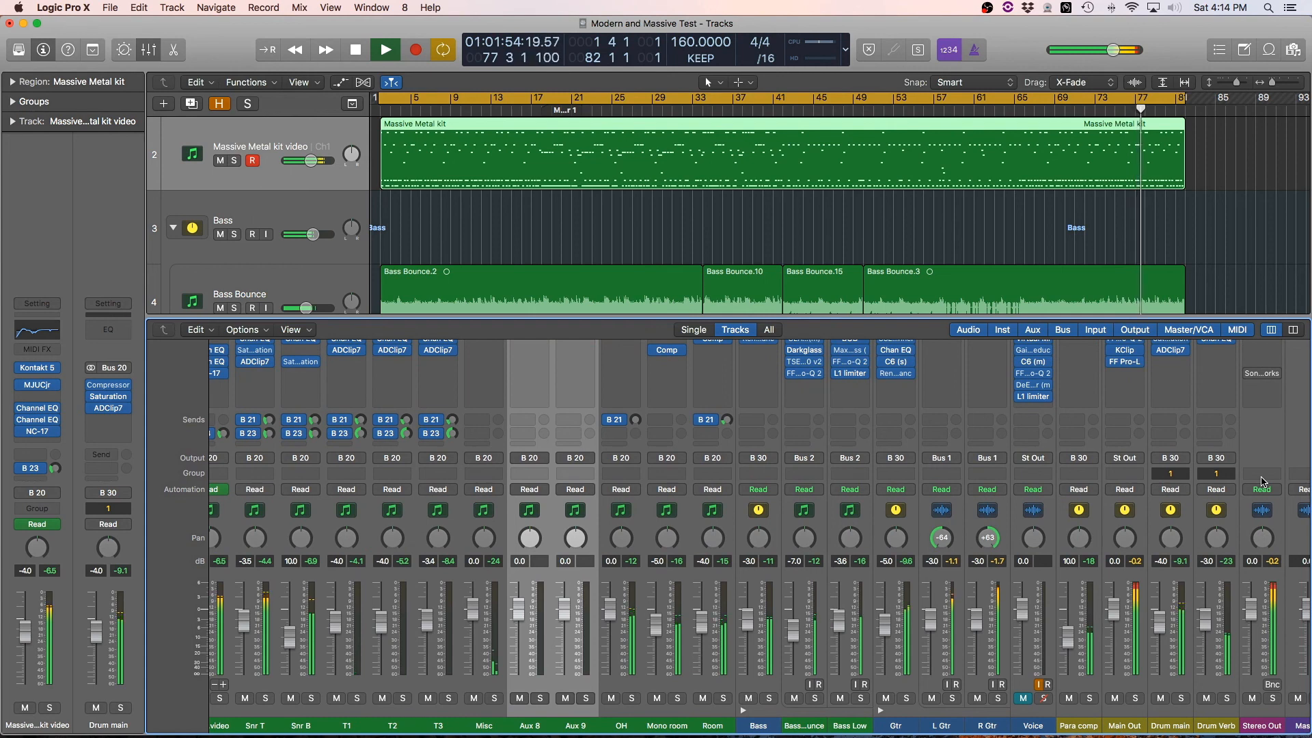
pyautogui.scroll(1, 1259, 473)
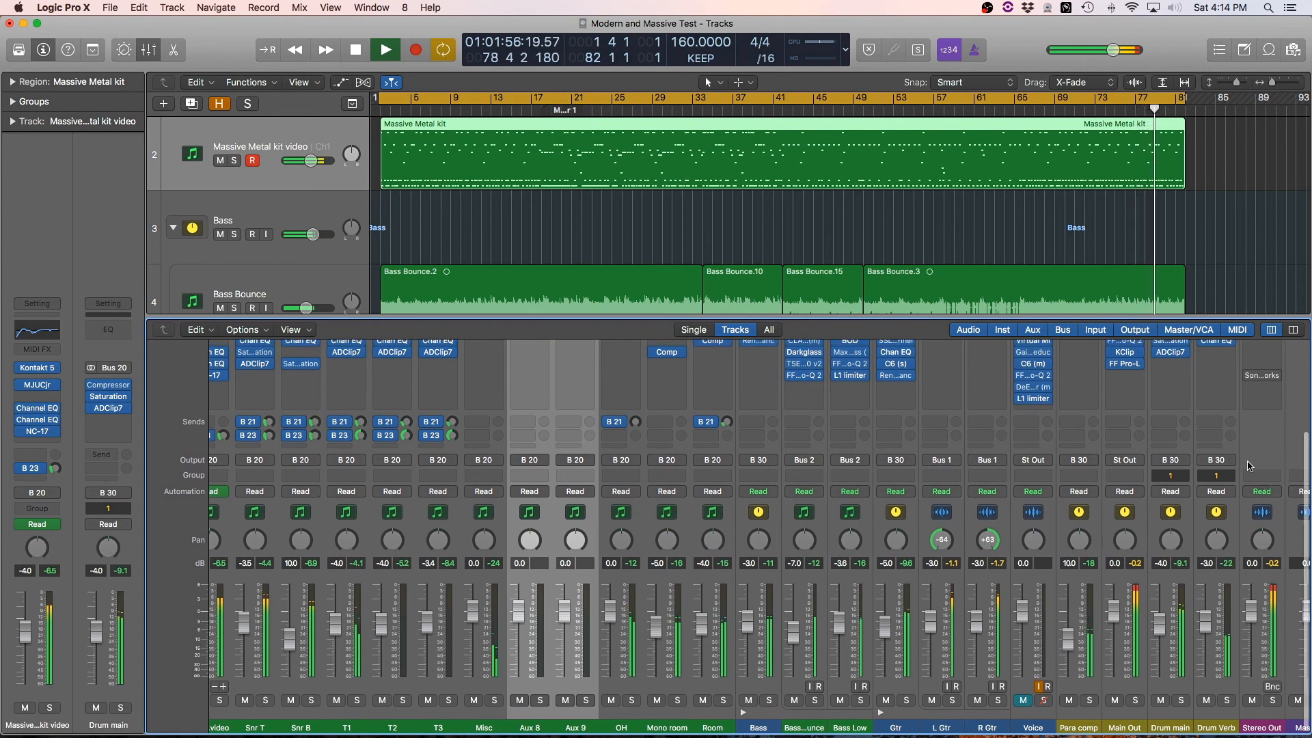